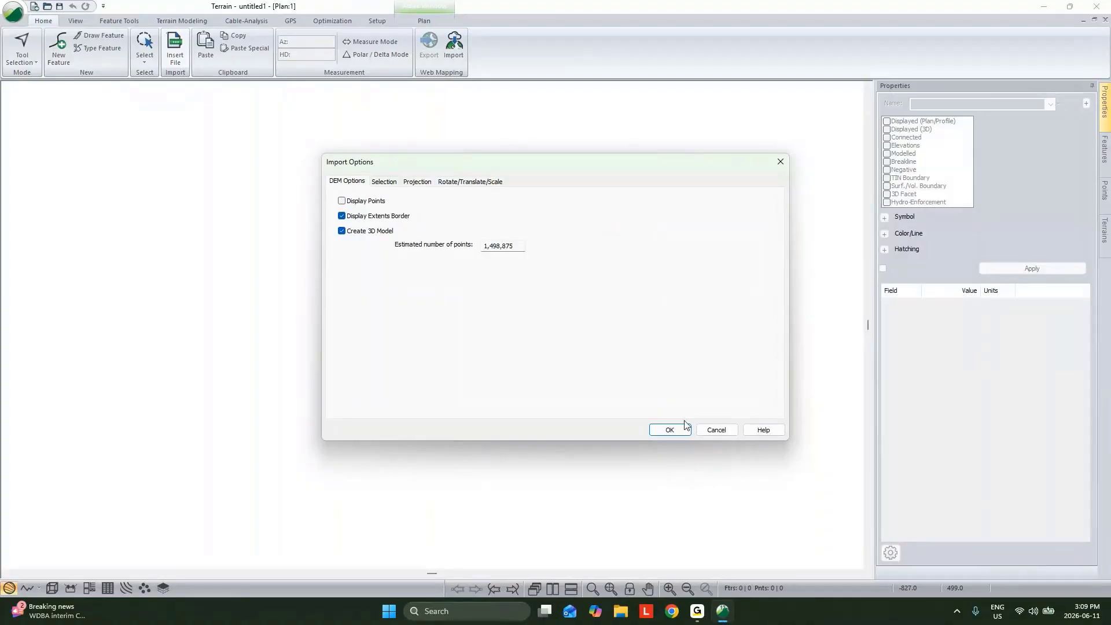
Import the DEM with its extents border and a 3D model, and inspect the terrain in a 3D view
{"action": "left_click", "coordinate": [672, 430]}
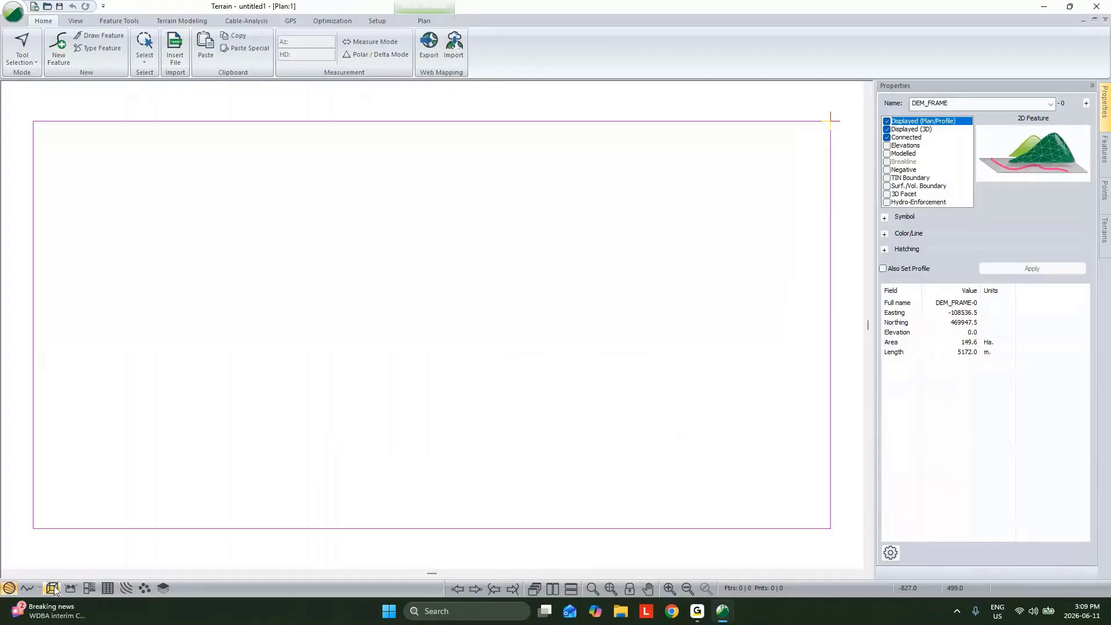
{"action": "left_click", "coordinate": [52, 588]}
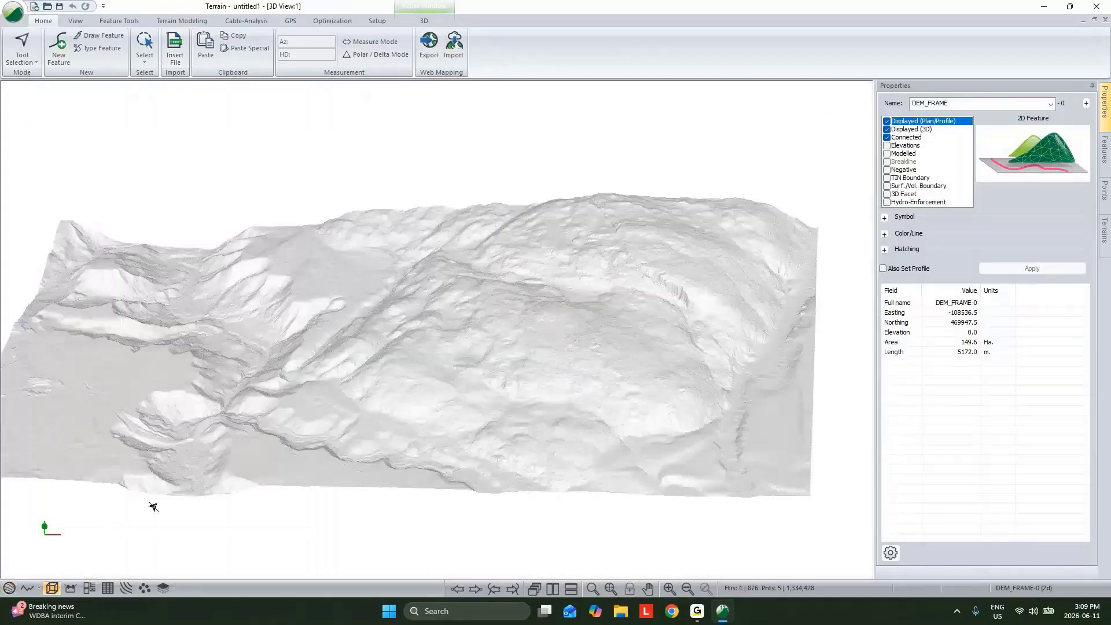
{"action": "left_click_drag", "start_coordinate": [259, 473], "coordinate": [506, 306]}
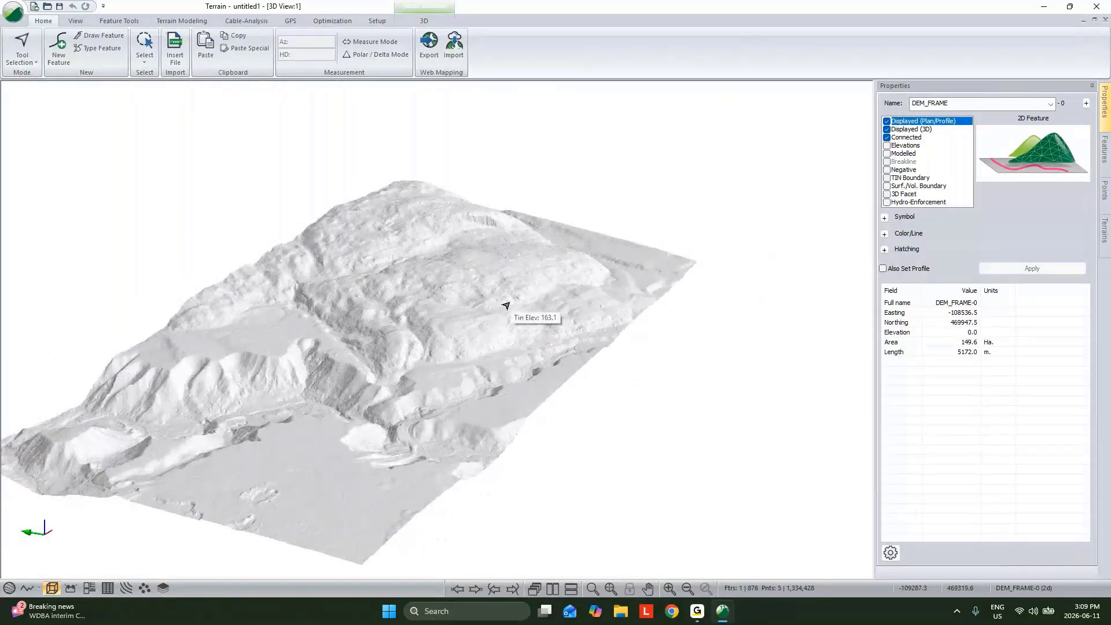
{"action": "left_click_drag", "start_coordinate": [506, 306], "coordinate": [546, 310]}
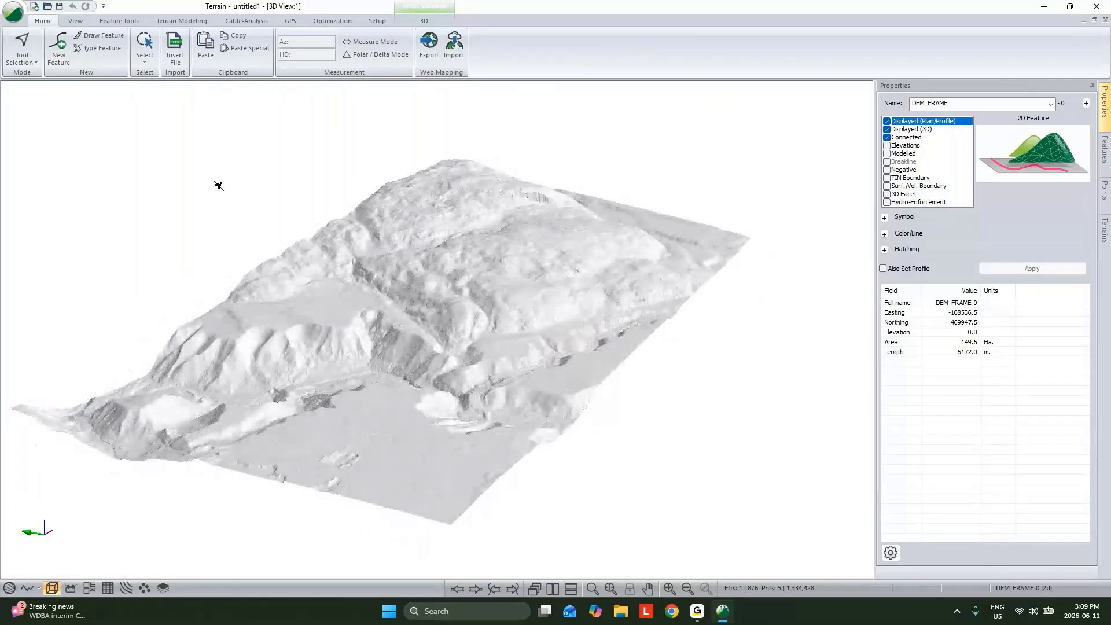
{"action": "scroll", "coordinate": [491, 375], "scroll_direction": "up", "scroll_amount": 5}
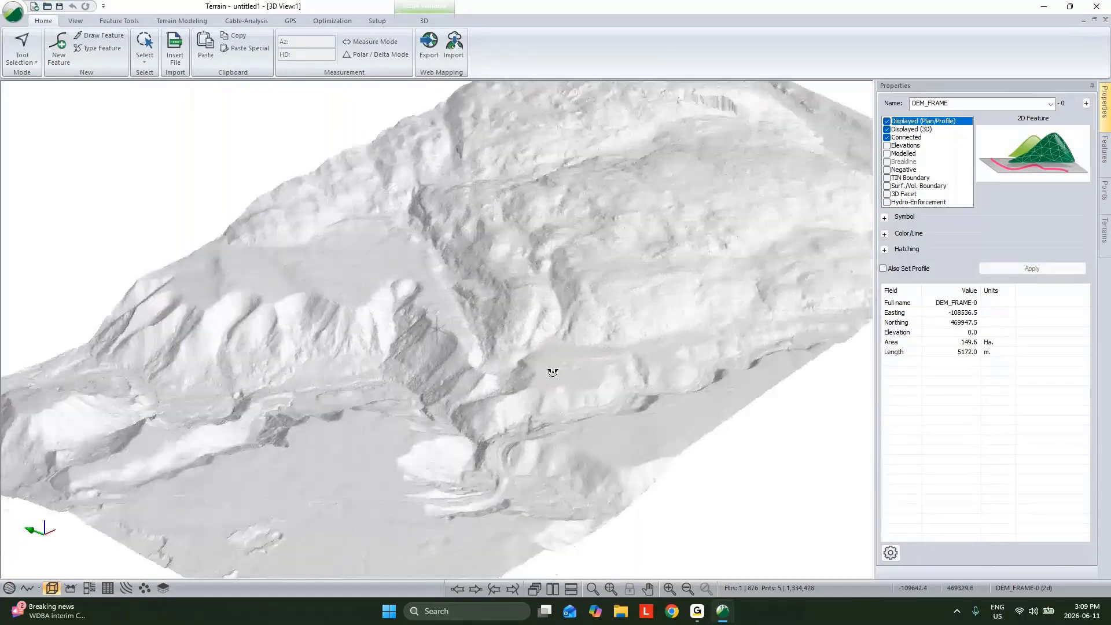
{"action": "middle_click_drag", "start_coordinate": [553, 373], "coordinate": [478, 369]}
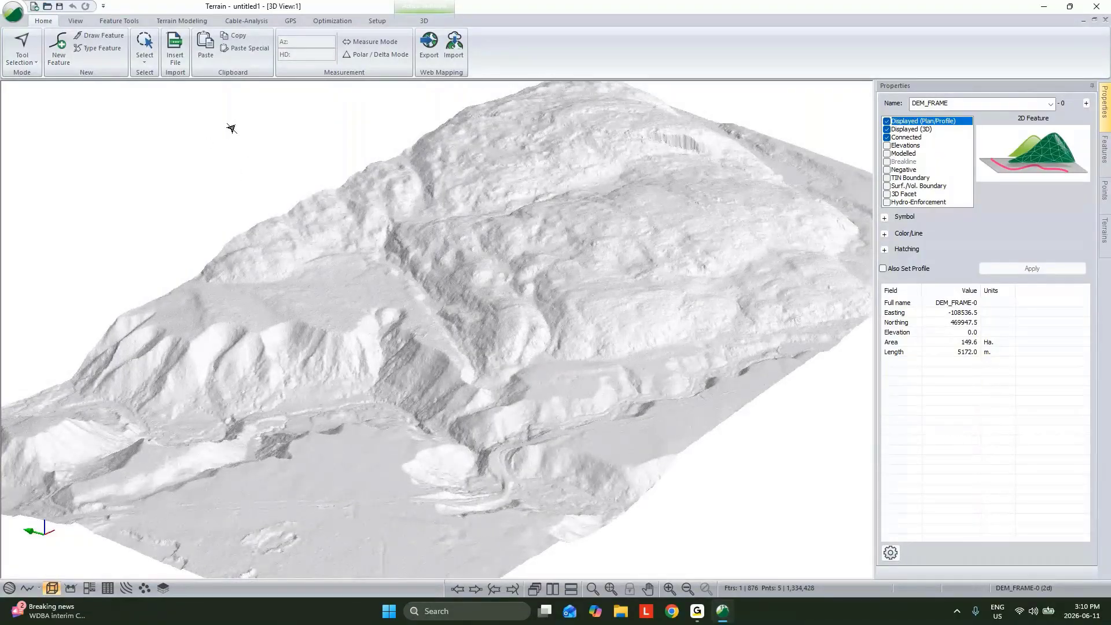
Insert Proposed Tower.shp into the terrain with the default import options
{"action": "left_click", "coordinate": [175, 49]}
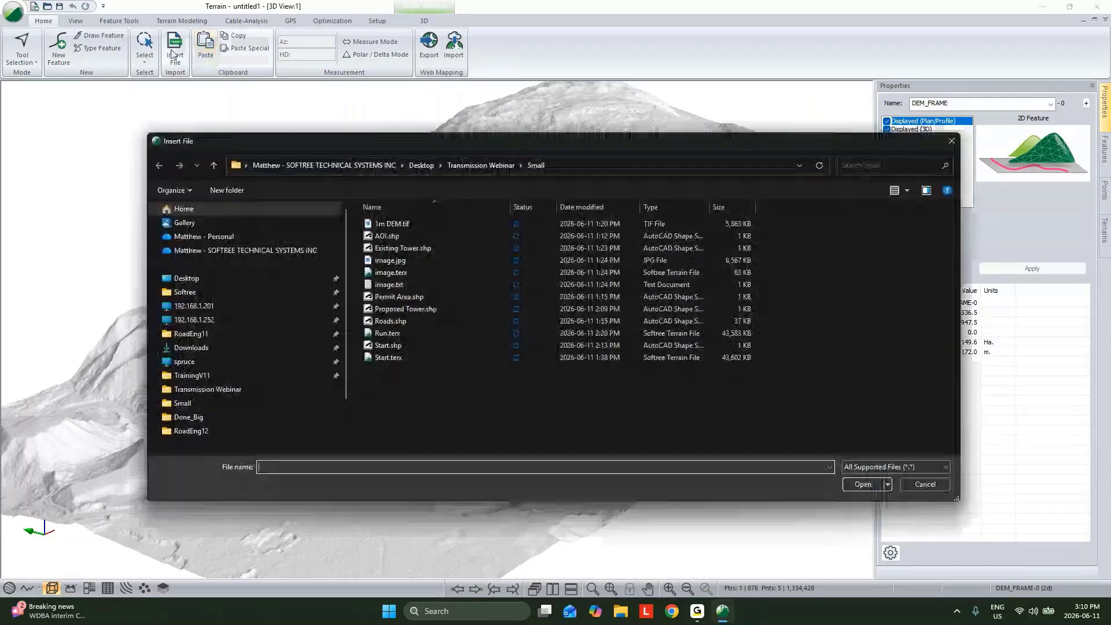
{"action": "left_click", "coordinate": [411, 308]}
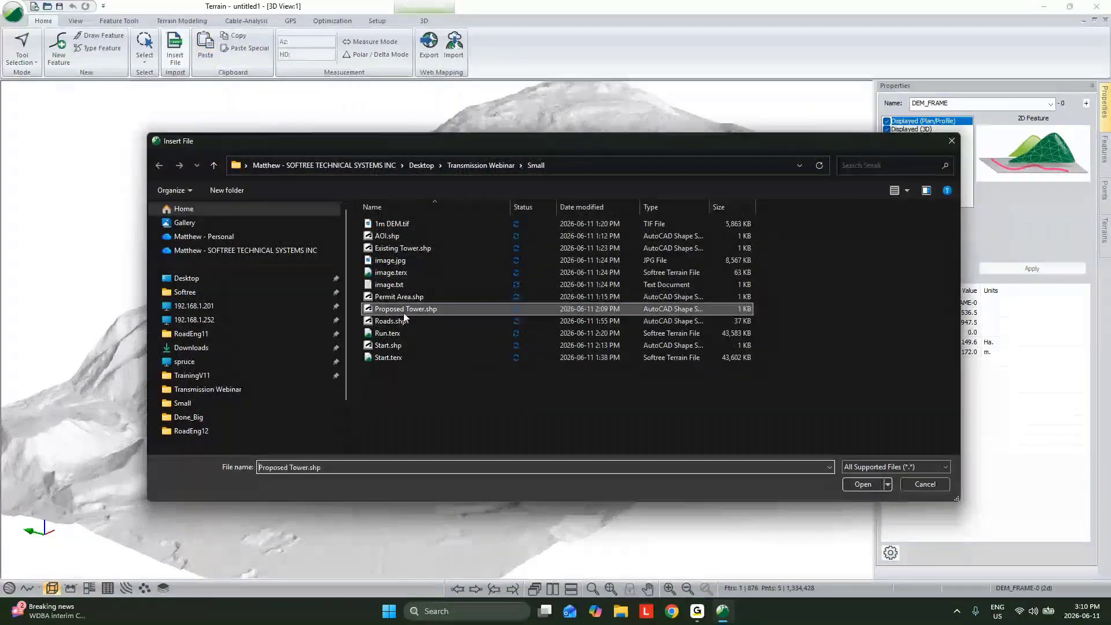
{"action": "left_click", "coordinate": [864, 484]}
{"action": "left_click", "coordinate": [669, 430]}
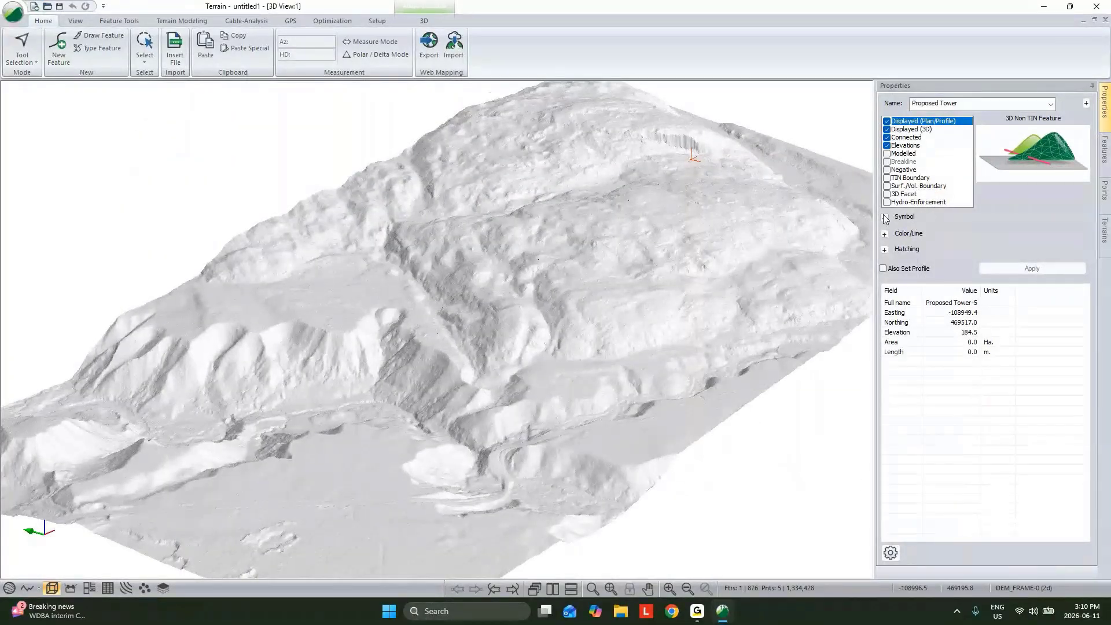
Set the proposed towers' symbol to Circle Filled (Large) and their 3D type to Electricity Transmission Tower
{"action": "left_click", "coordinate": [885, 217]}
{"action": "left_click", "coordinate": [1063, 228]}
{"action": "left_click", "coordinate": [1011, 379]}
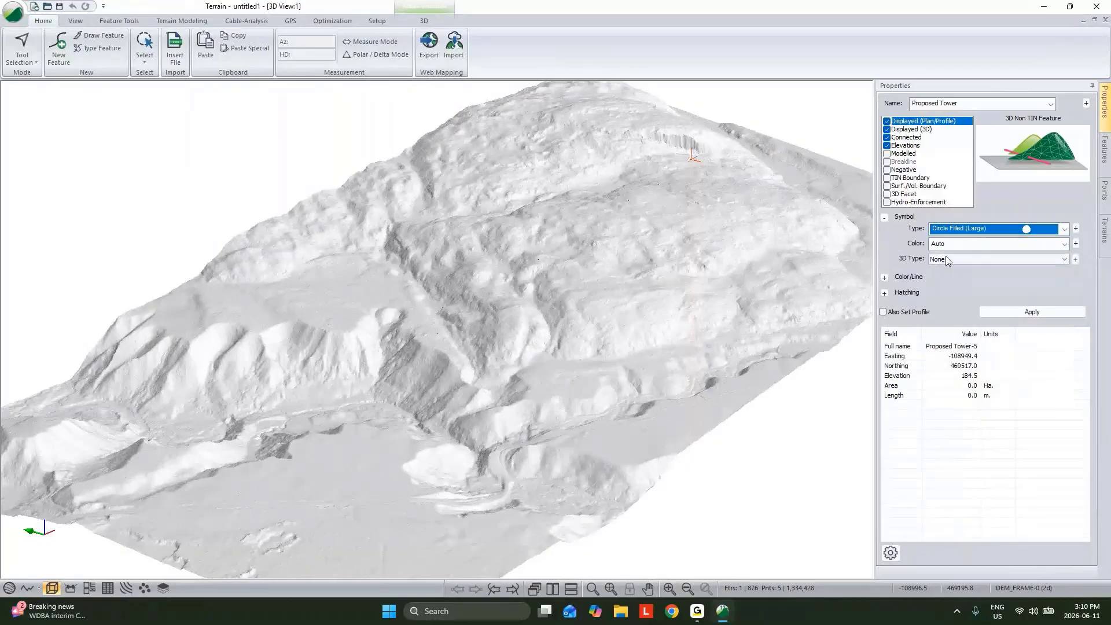
{"action": "left_click", "coordinate": [949, 259]}
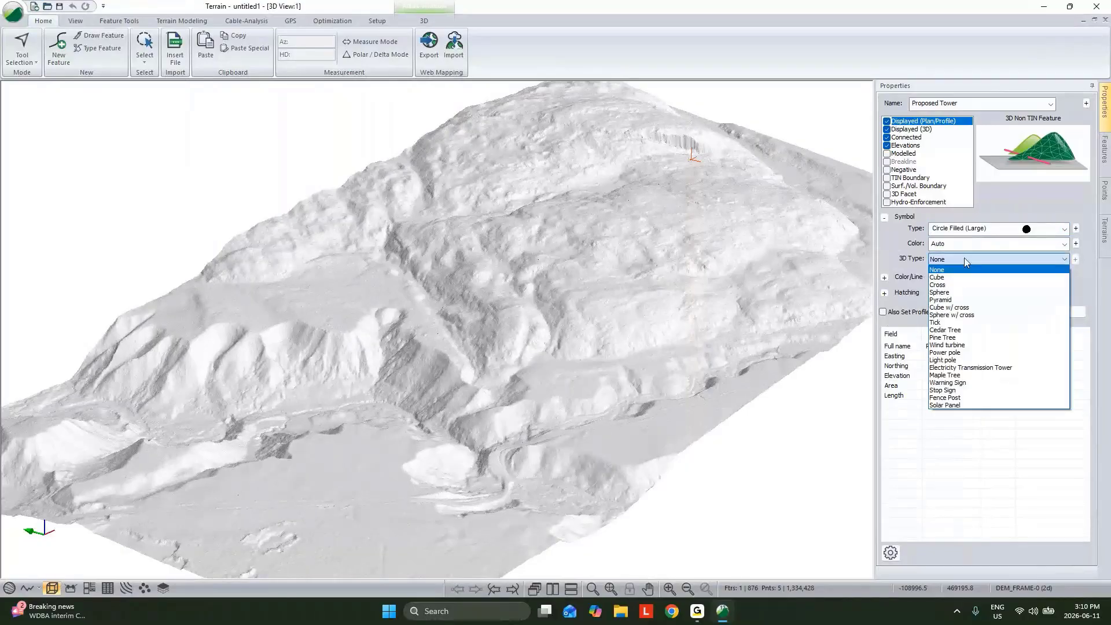
{"action": "left_click", "coordinate": [961, 367]}
Set the proposed towers' line color to lime, apply the styling and deselect them
{"action": "left_click", "coordinate": [885, 277]}
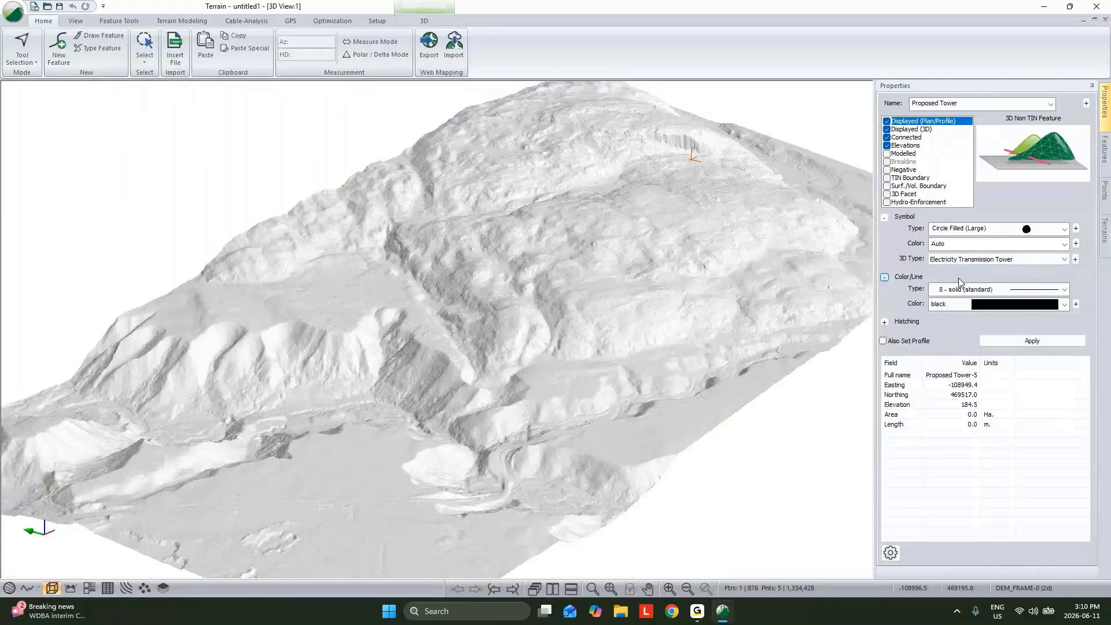
{"action": "left_click", "coordinate": [974, 307]}
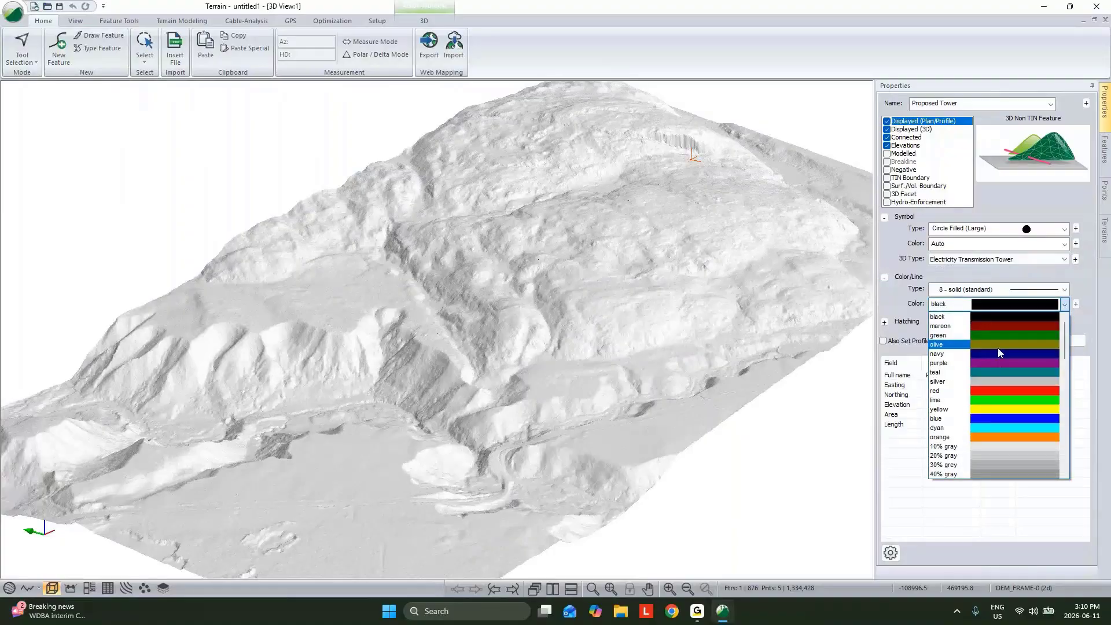
{"action": "left_click", "coordinate": [1000, 393]}
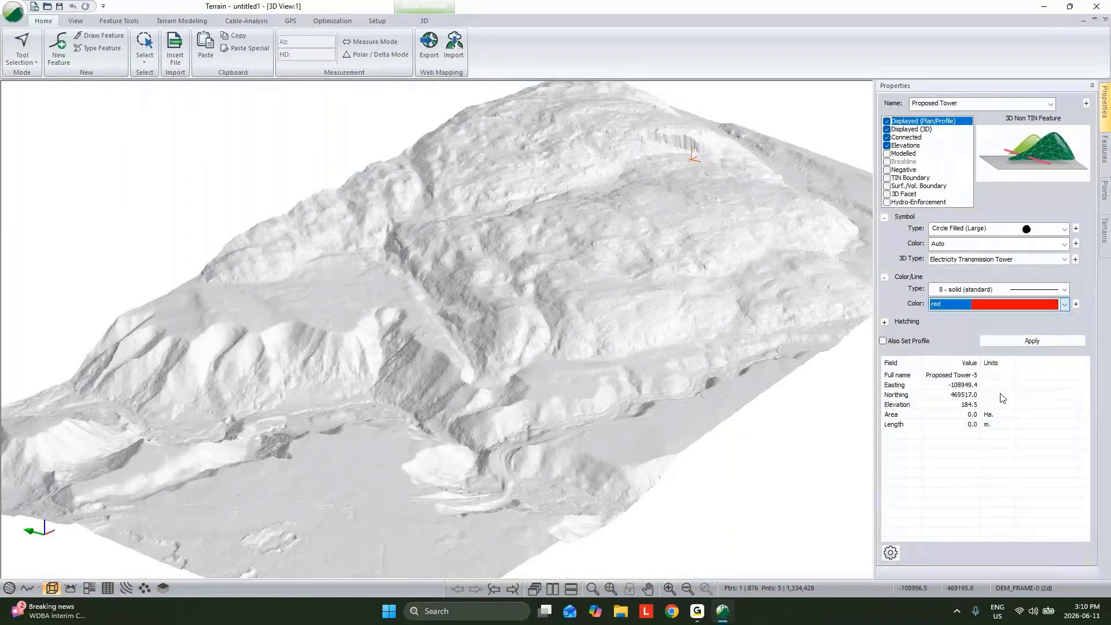
{"action": "left_click", "coordinate": [1013, 340]}
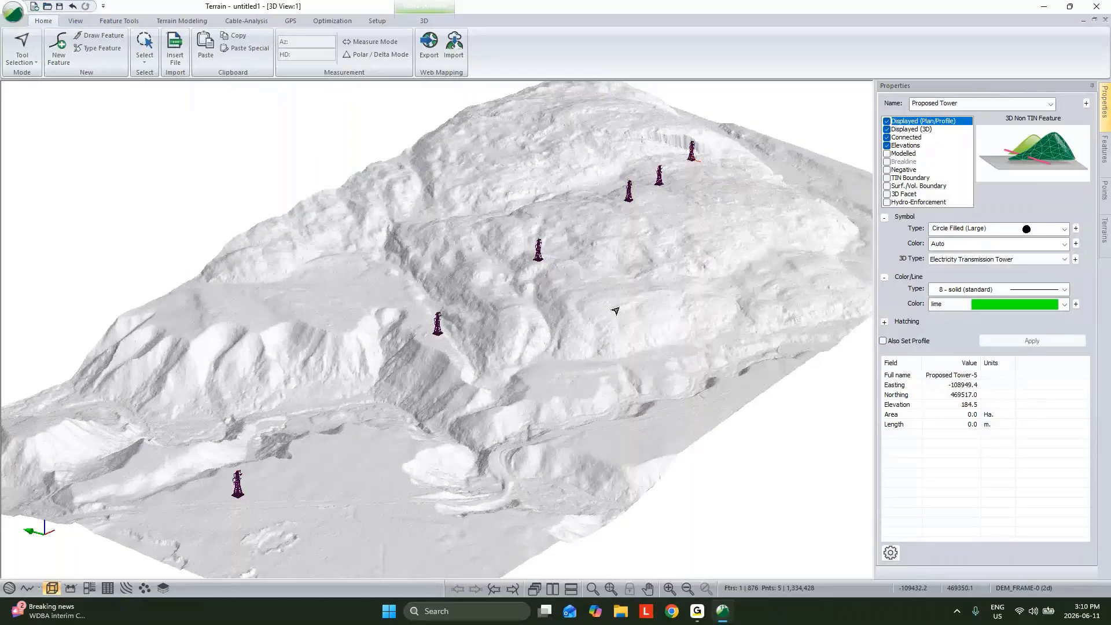
{"action": "left_click", "coordinate": [557, 327]}
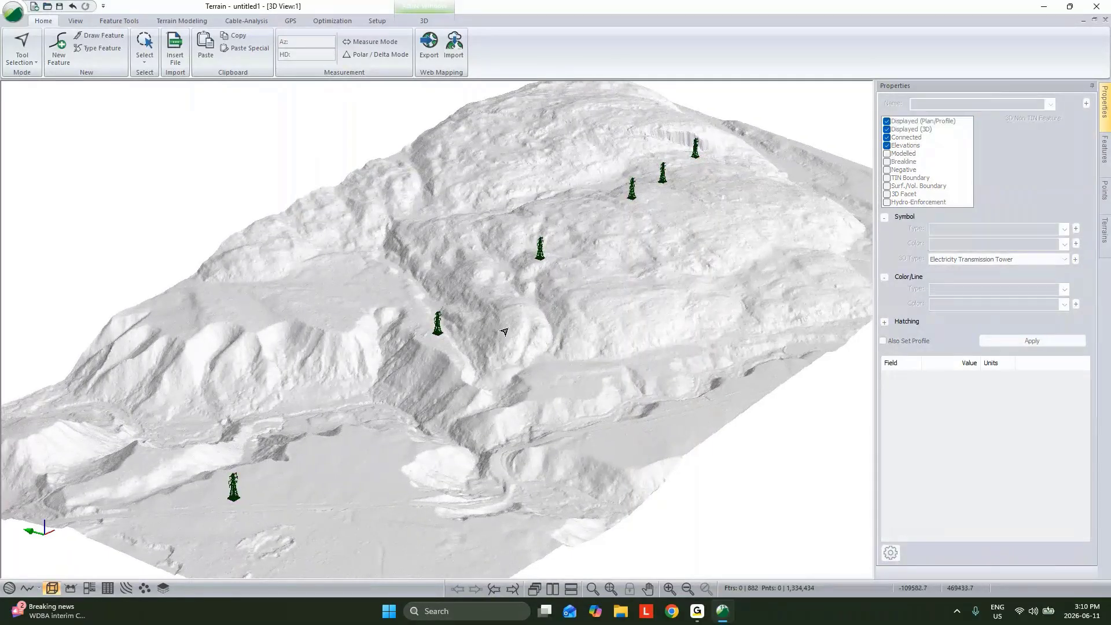
Insert Start.shp into the terrain, including attributes and adding its themes to the layer table
{"action": "left_click", "coordinate": [185, 50]}
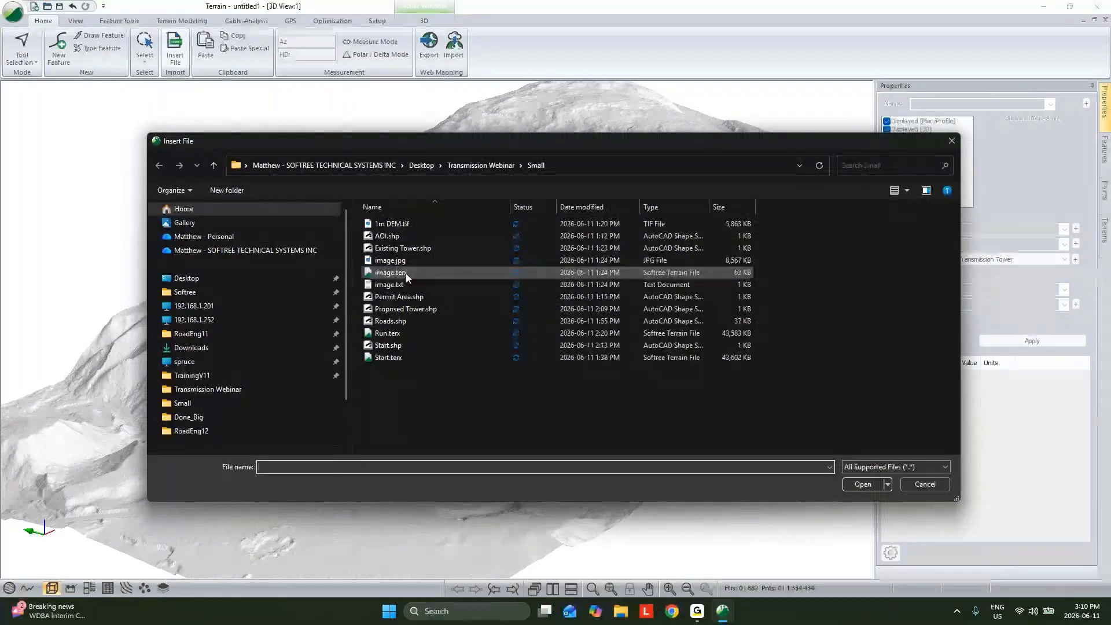
{"action": "left_click", "coordinate": [388, 345]}
{"action": "left_click", "coordinate": [864, 486]}
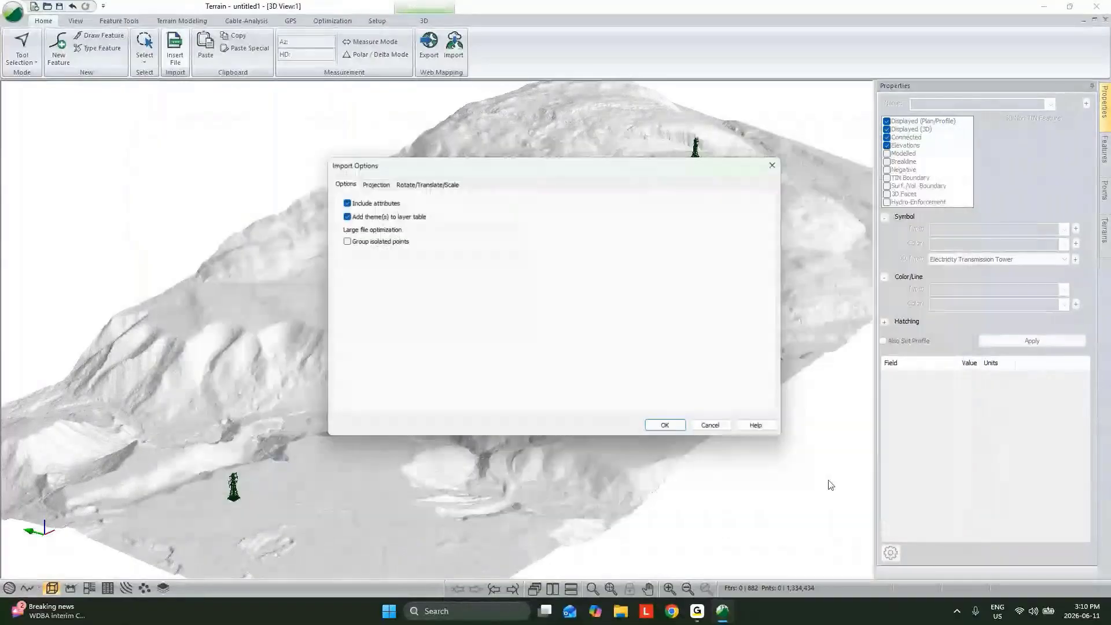
{"action": "left_click", "coordinate": [685, 433]}
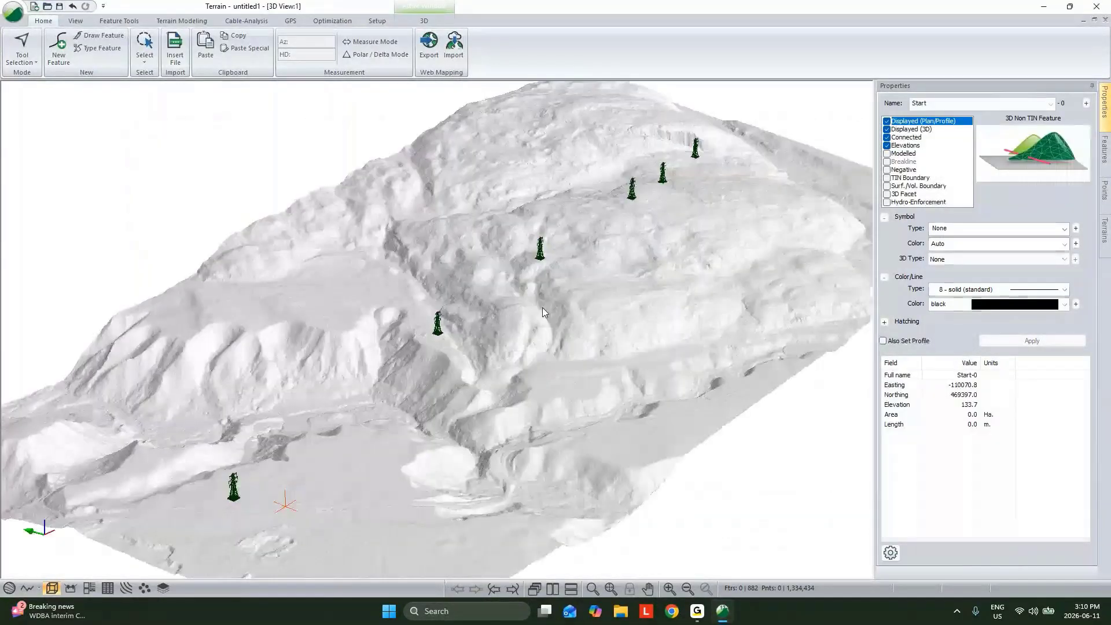
Set the Start point's symbol to Circle Filled (Large) and its line color to lime
{"action": "left_click", "coordinate": [968, 229]}
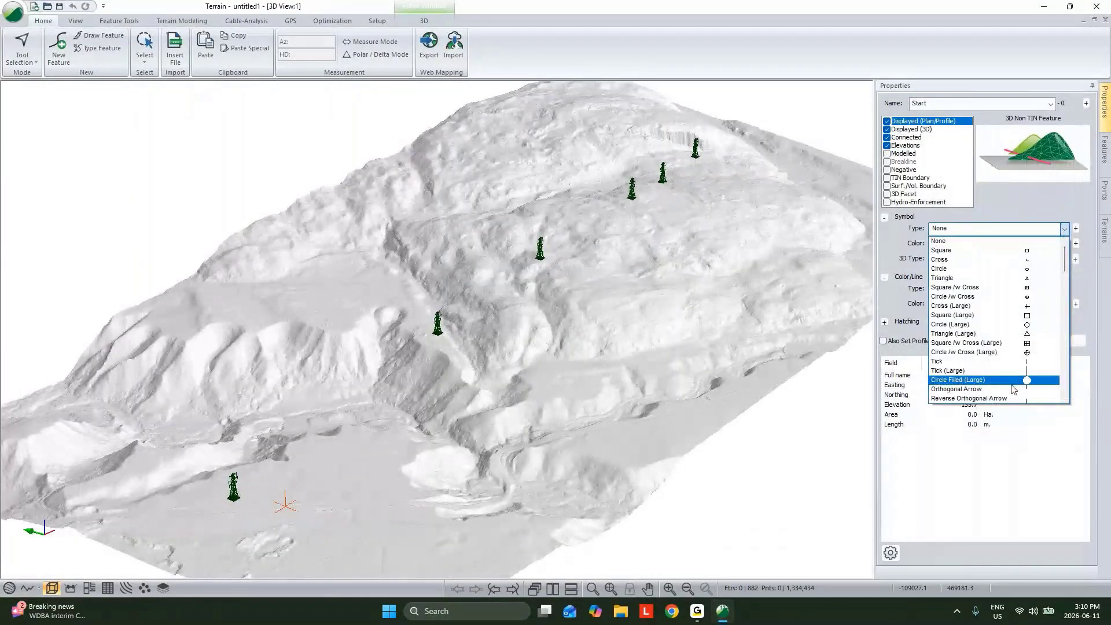
{"action": "left_click", "coordinate": [973, 379]}
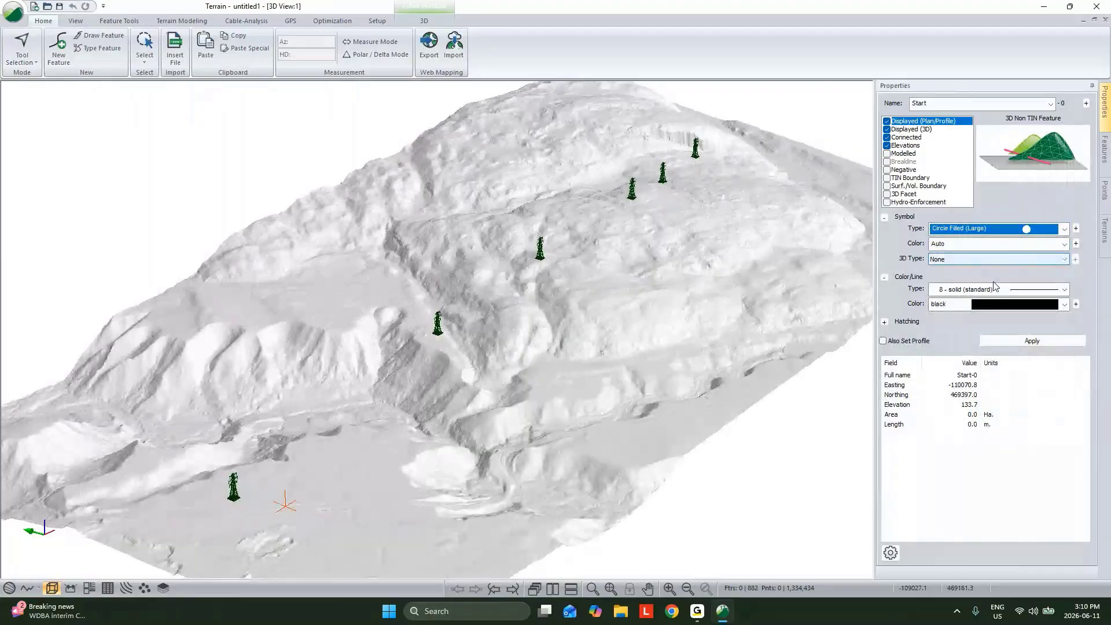
{"action": "left_click", "coordinate": [994, 303]}
{"action": "left_click", "coordinate": [995, 334]}
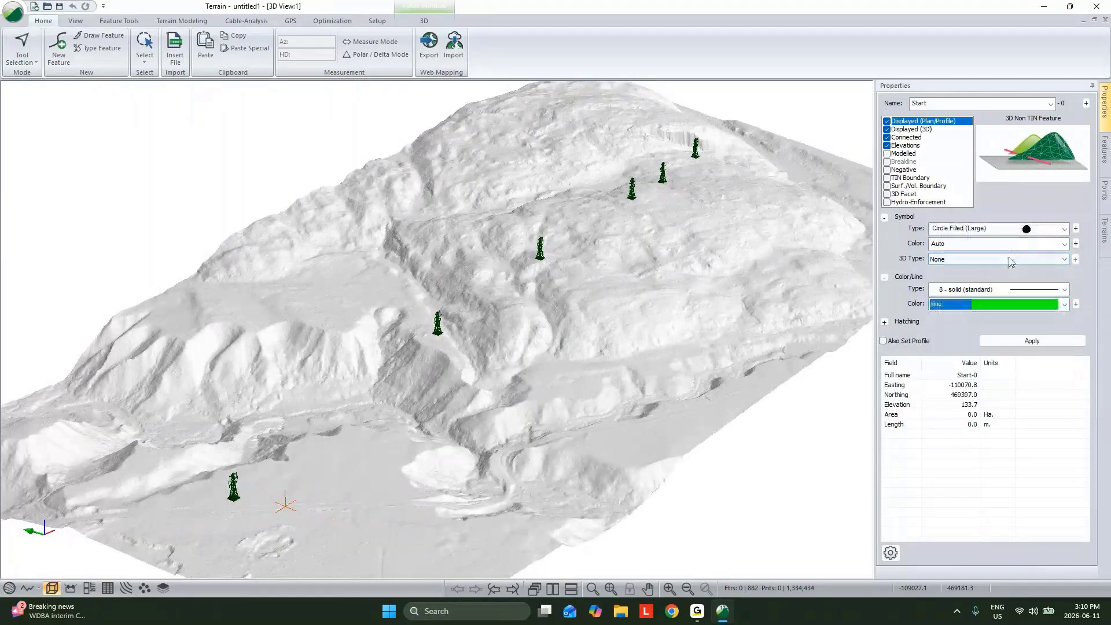
Give the Start point a Pyramid 3D symbol with a scale factor of 40 and apply the styling
{"action": "left_click", "coordinate": [1008, 260]}
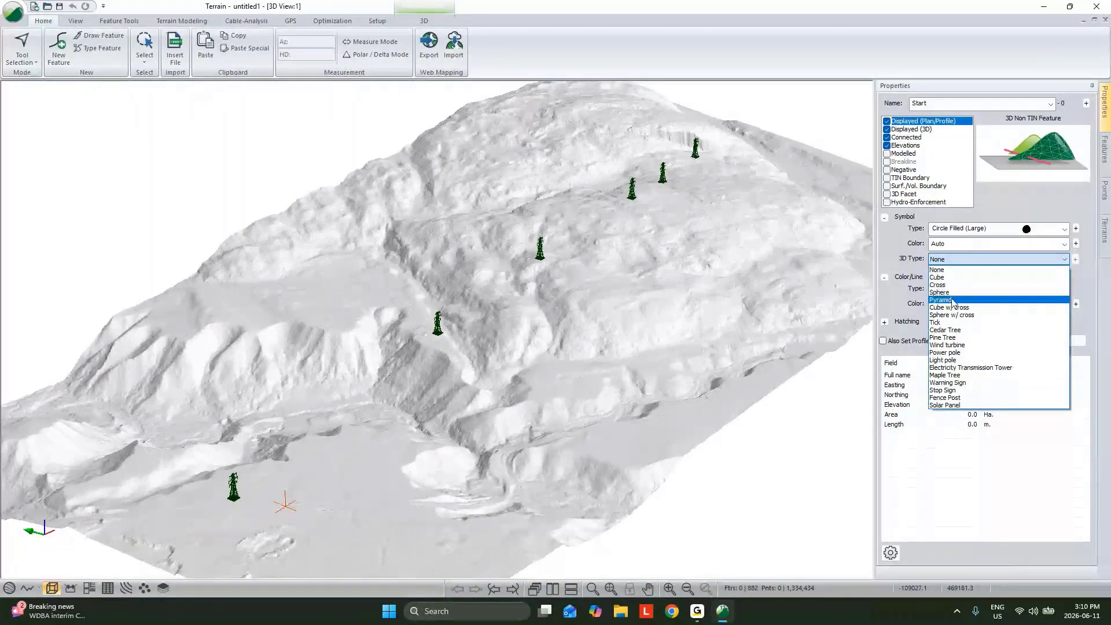
{"action": "left_click", "coordinate": [963, 301]}
{"action": "left_click", "coordinate": [1075, 260]}
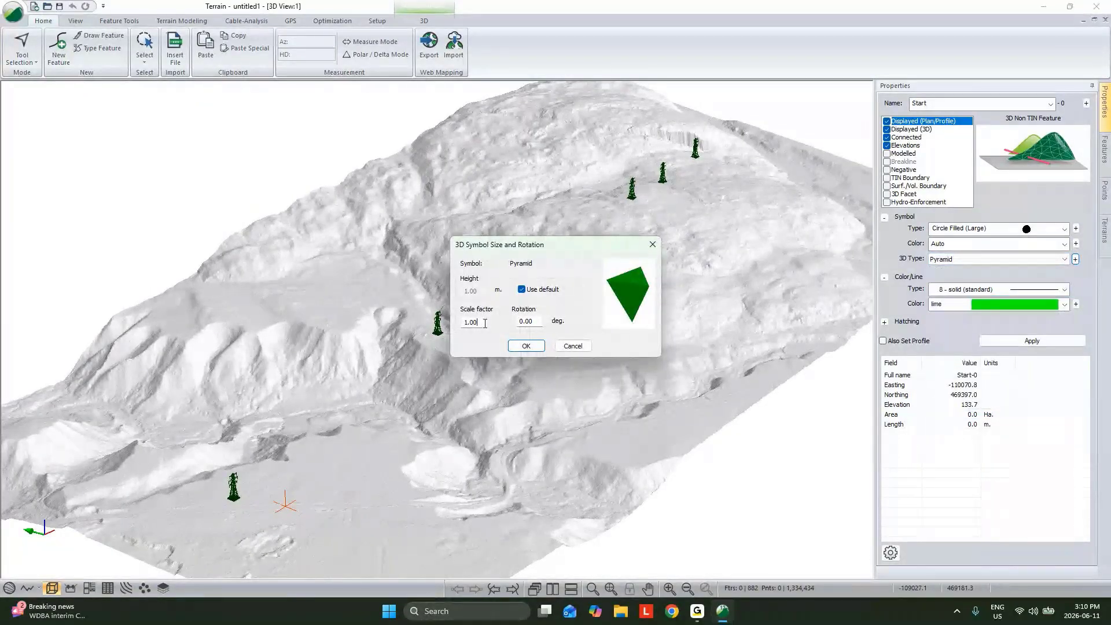
{"action": "type", "text": "40"}
{"action": "left_click", "coordinate": [523, 346]}
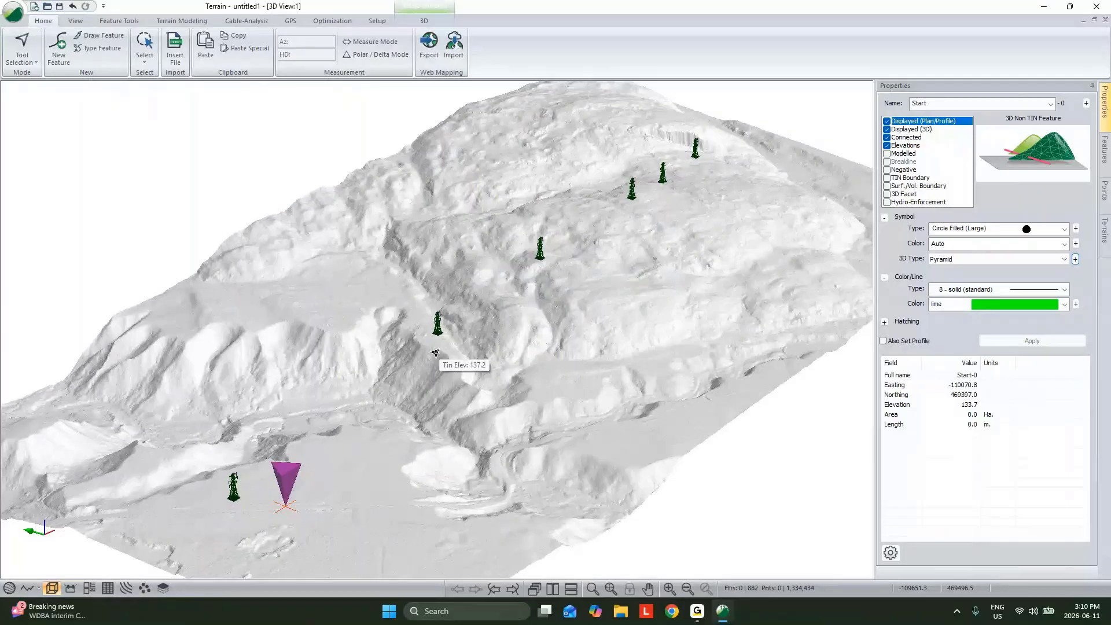
Examine the resolution, road and construction parameters and the endpoint preview in Path Explorer AI
{"action": "left_click", "coordinate": [340, 22]}
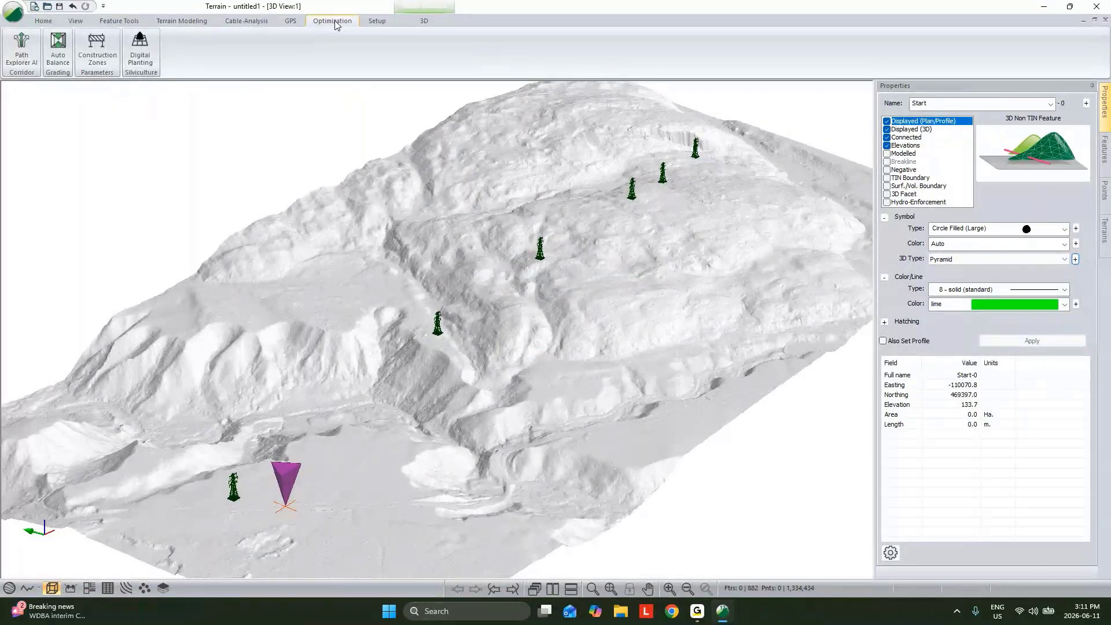
{"action": "left_click", "coordinate": [21, 49]}
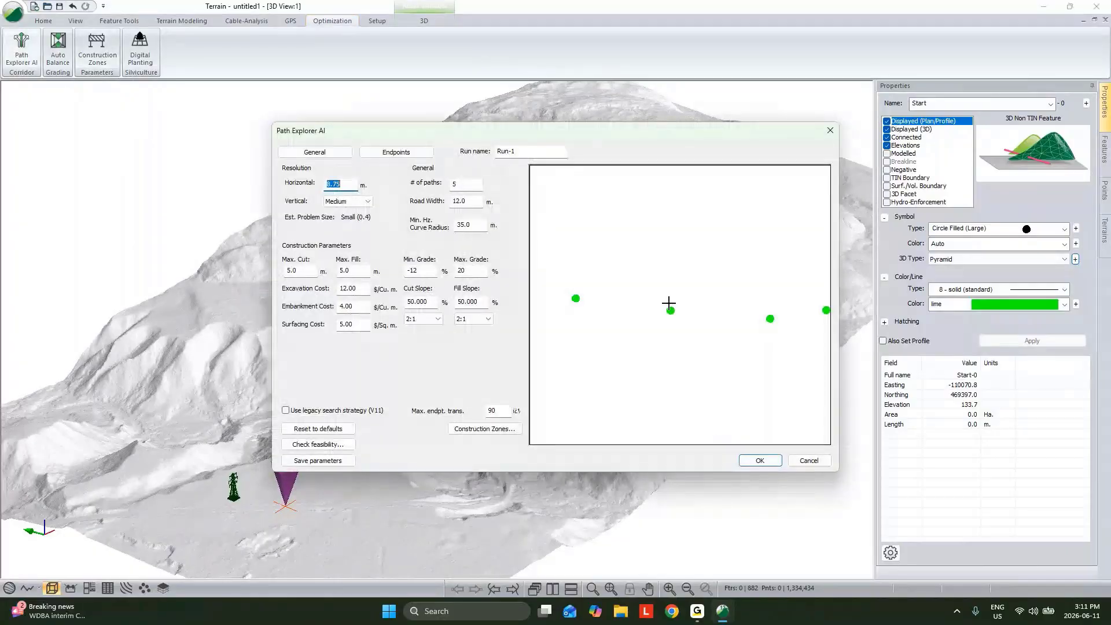
{"action": "left_click", "coordinate": [808, 460]}
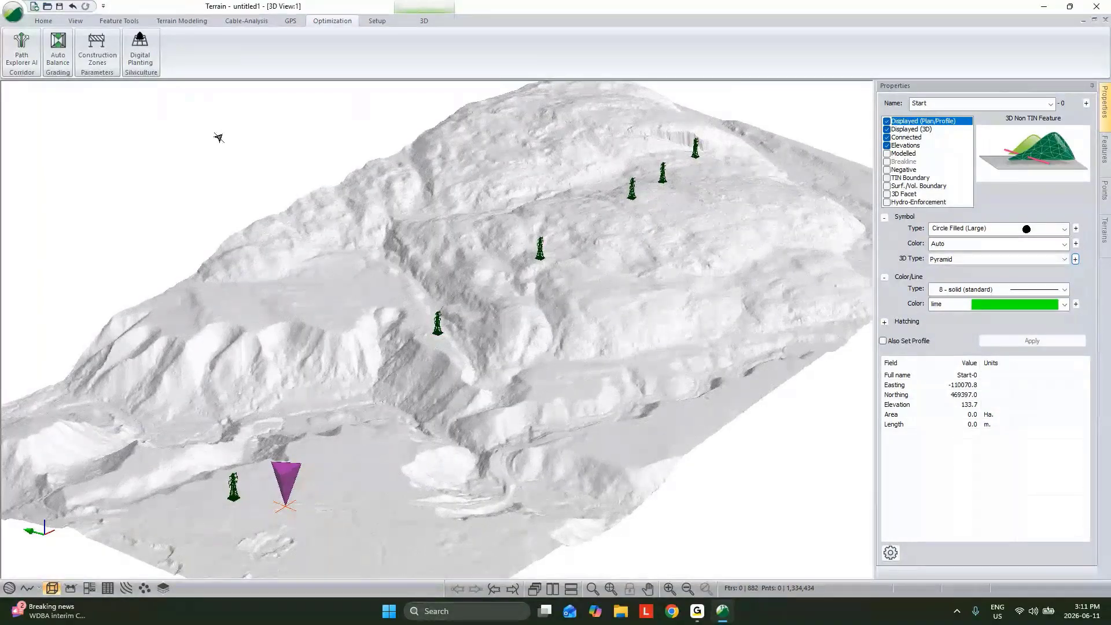
{"action": "left_click", "coordinate": [53, 24]}
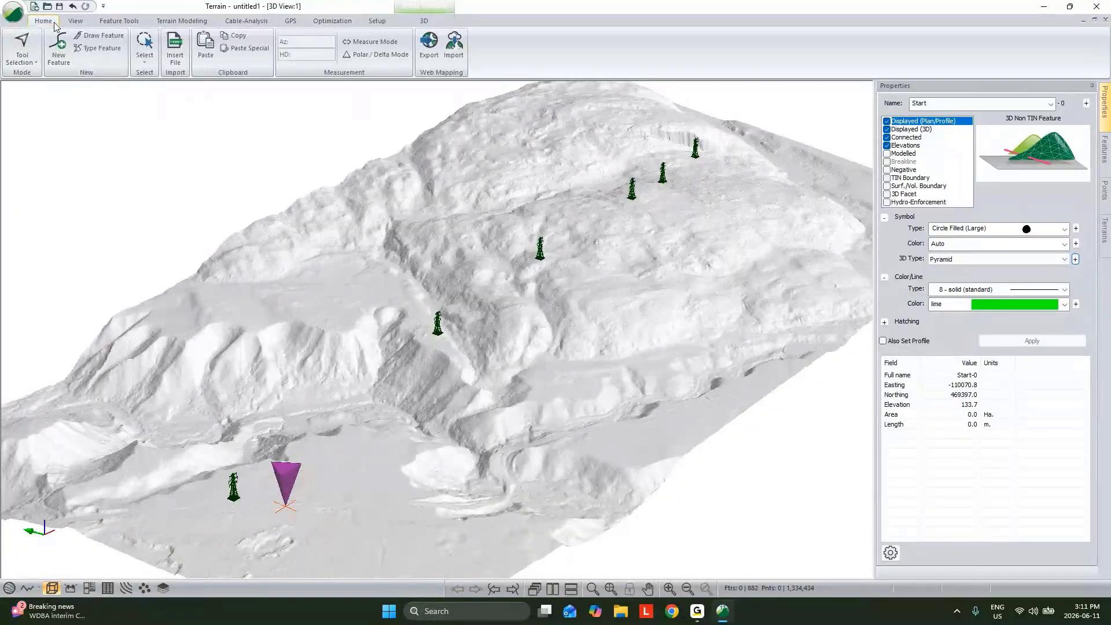
{"action": "left_click", "coordinate": [174, 51]}
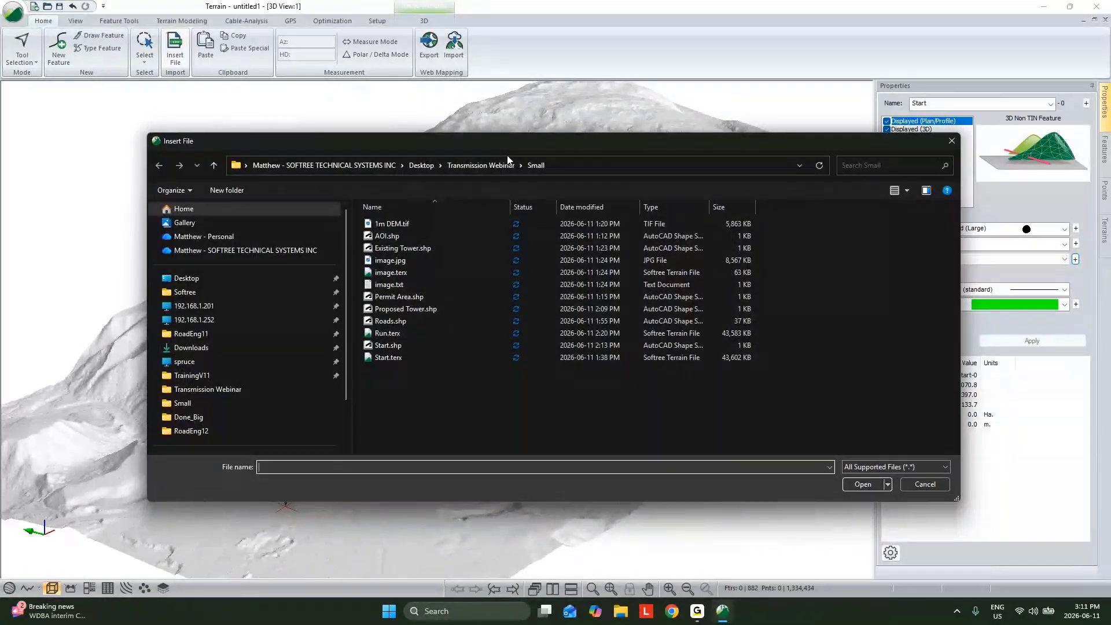
{"action": "left_click", "coordinate": [422, 311]}
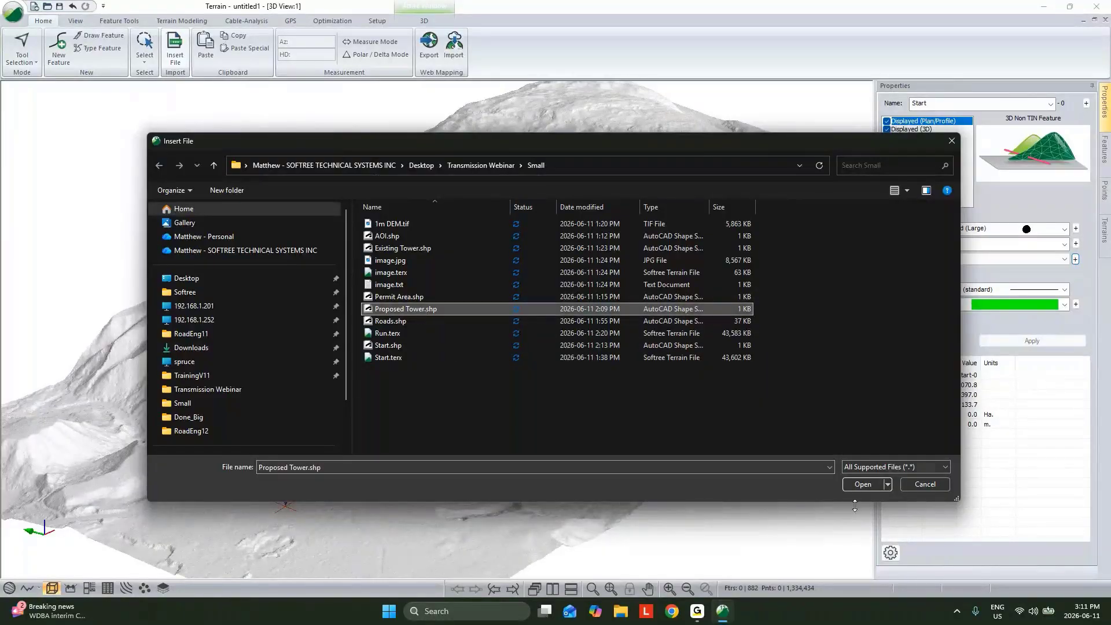
{"action": "left_click", "coordinate": [864, 483]}
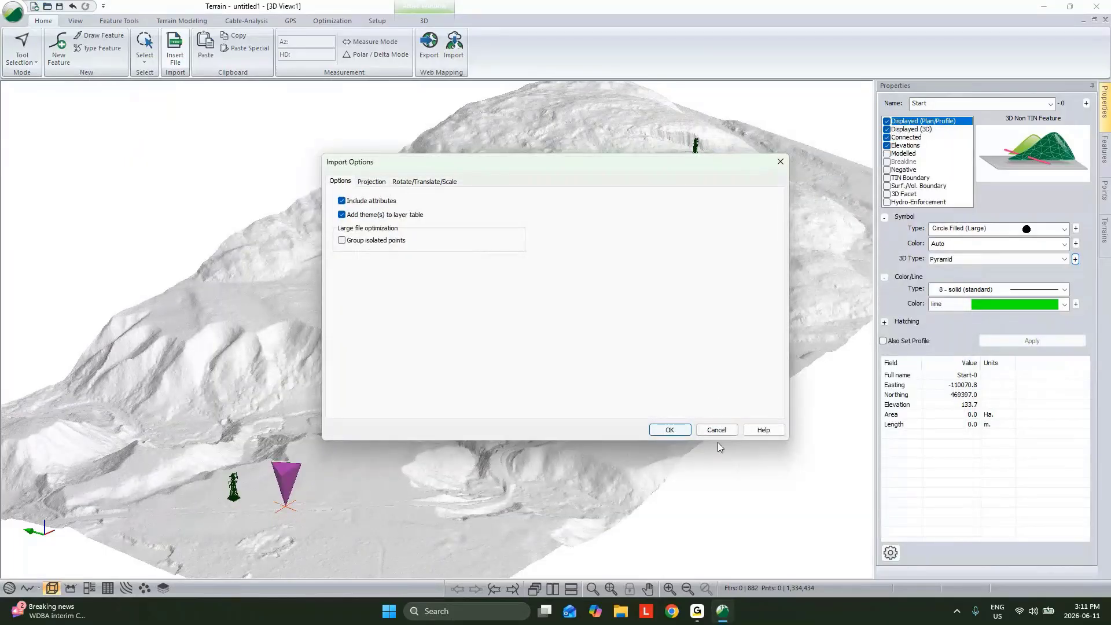
{"action": "left_click", "coordinate": [716, 430]}
Insert Existing Tower.shp into the terrain with the default import options
{"action": "left_click", "coordinate": [174, 49]}
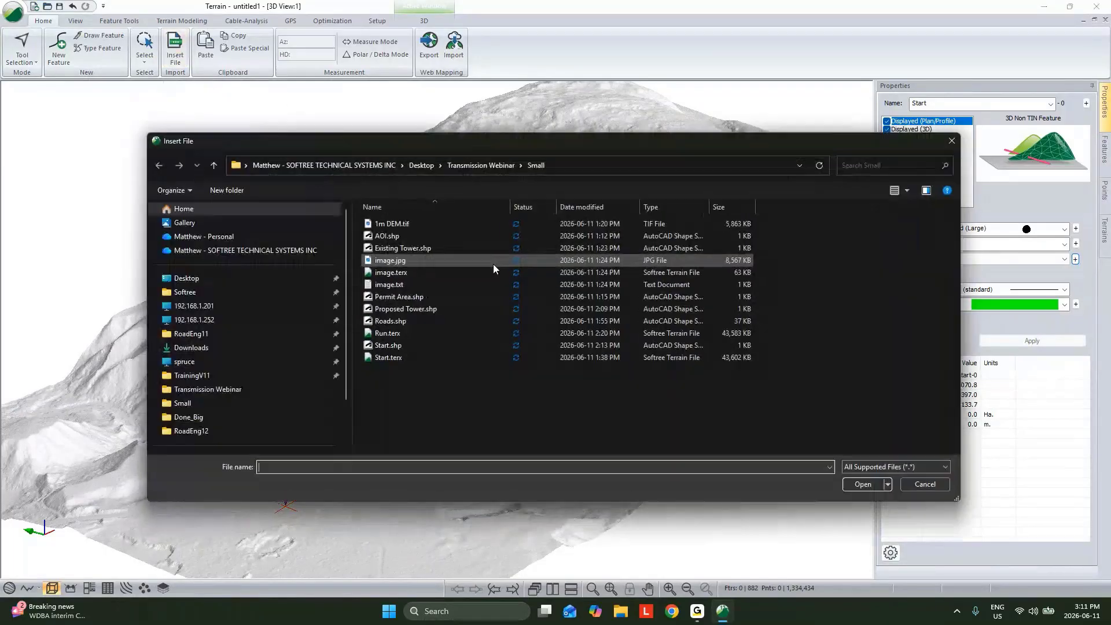
{"action": "double_click", "coordinate": [406, 310]}
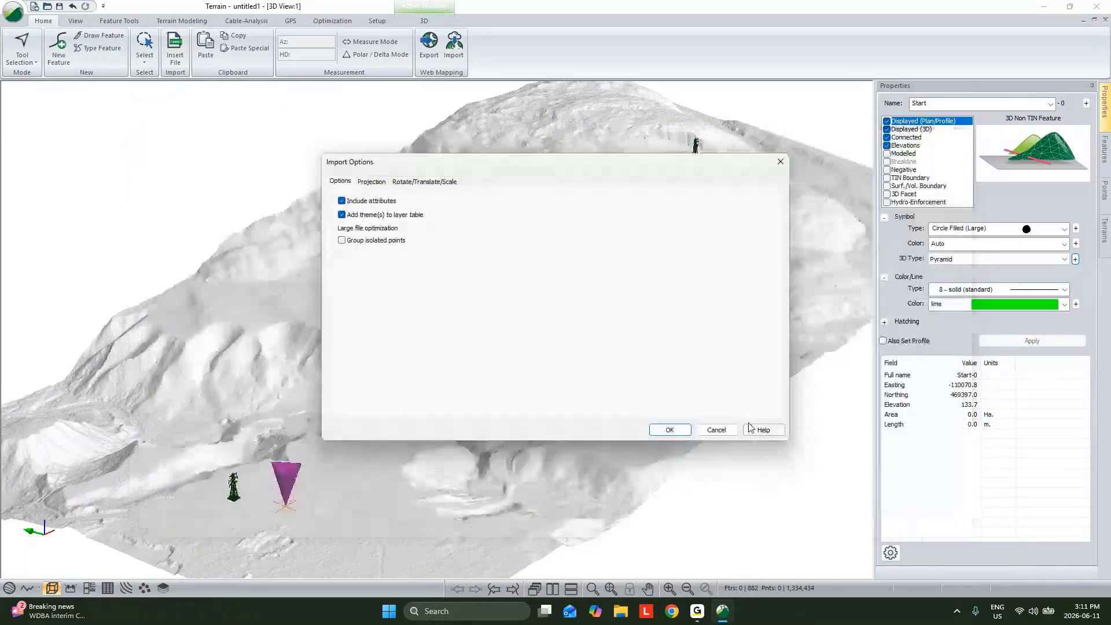
{"action": "left_click", "coordinate": [669, 429]}
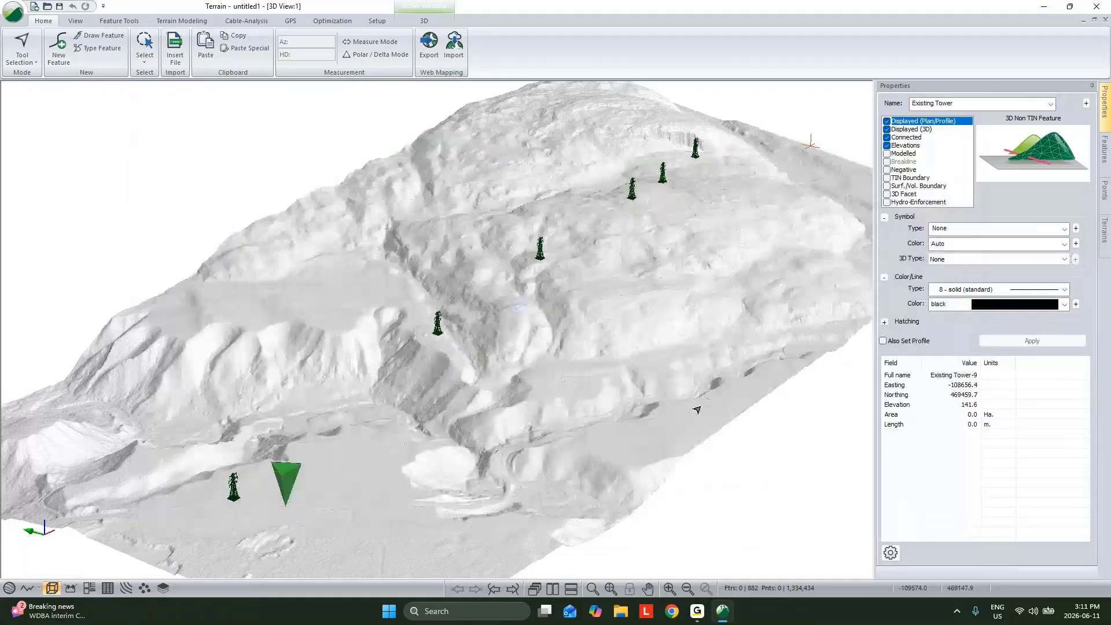
Give the existing towers a Circle Filled (Large) symbol, the Electricity Transmission Tower 3D type and a red line color, and apply the styling
{"action": "left_click", "coordinate": [964, 225]}
{"action": "left_click", "coordinate": [1005, 376]}
{"action": "left_click", "coordinate": [995, 259]}
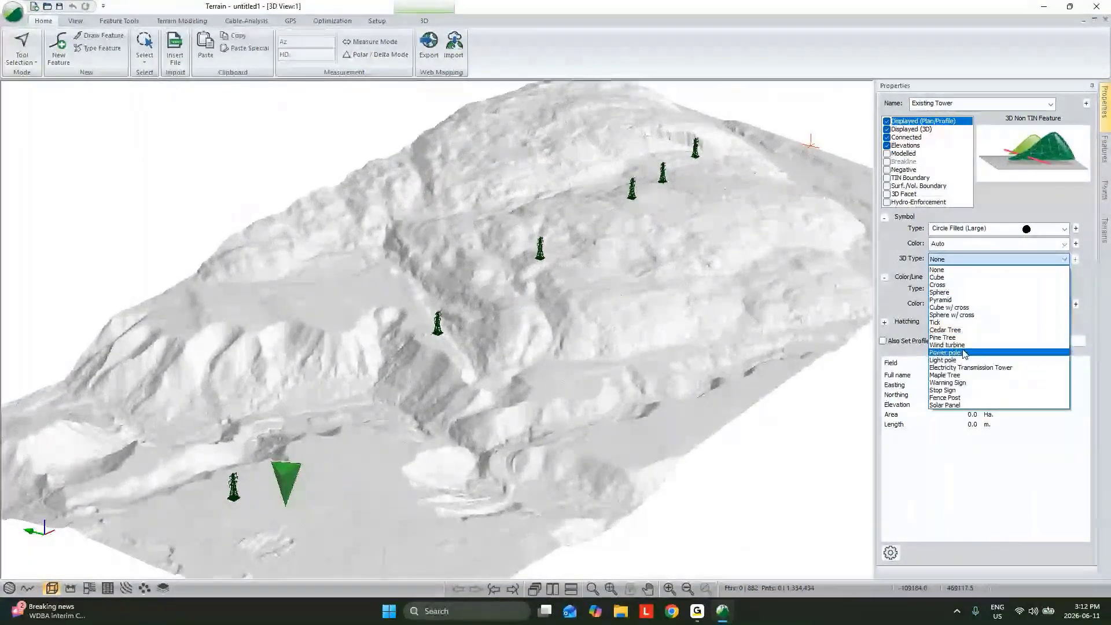
{"action": "left_click", "coordinate": [963, 367]}
{"action": "left_click", "coordinate": [992, 305]}
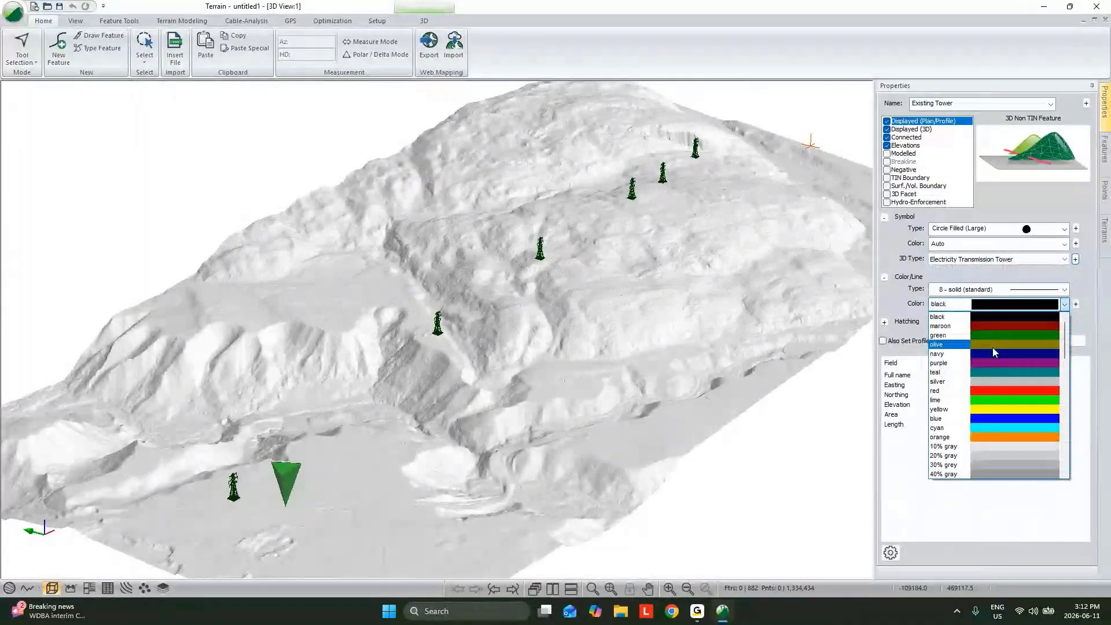
{"action": "left_click", "coordinate": [996, 382]}
{"action": "left_click", "coordinate": [1018, 343]}
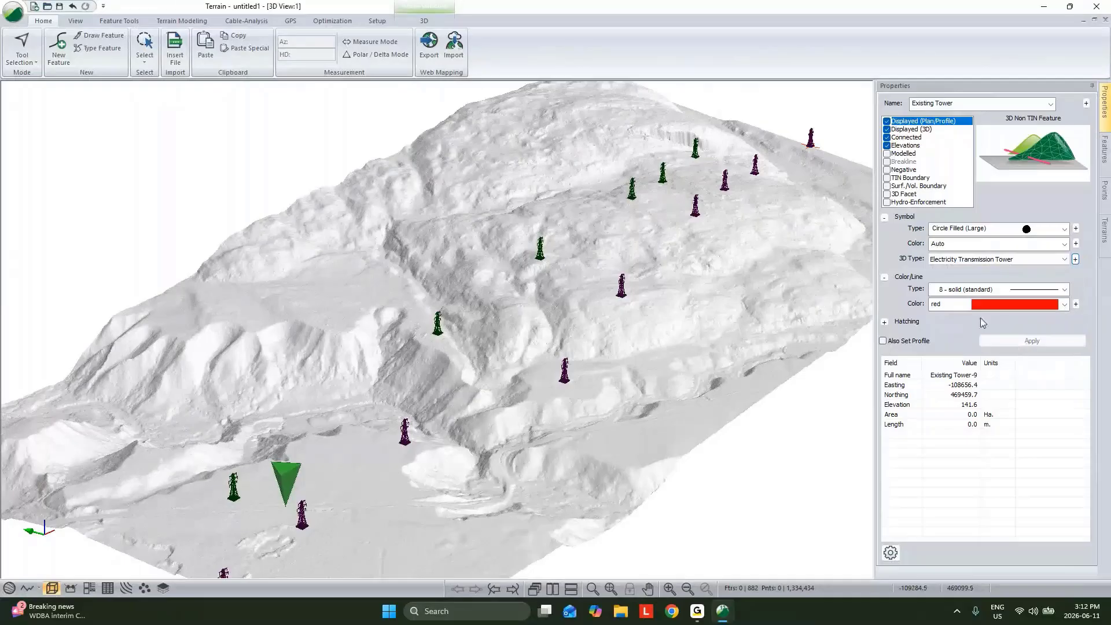
Select all features that share the name Existing Tower, starting from one red tower near the start point pyramid
{"action": "left_click", "coordinate": [712, 318]}
{"action": "scroll", "coordinate": [582, 370], "scroll_direction": "up", "scroll_amount": 5}
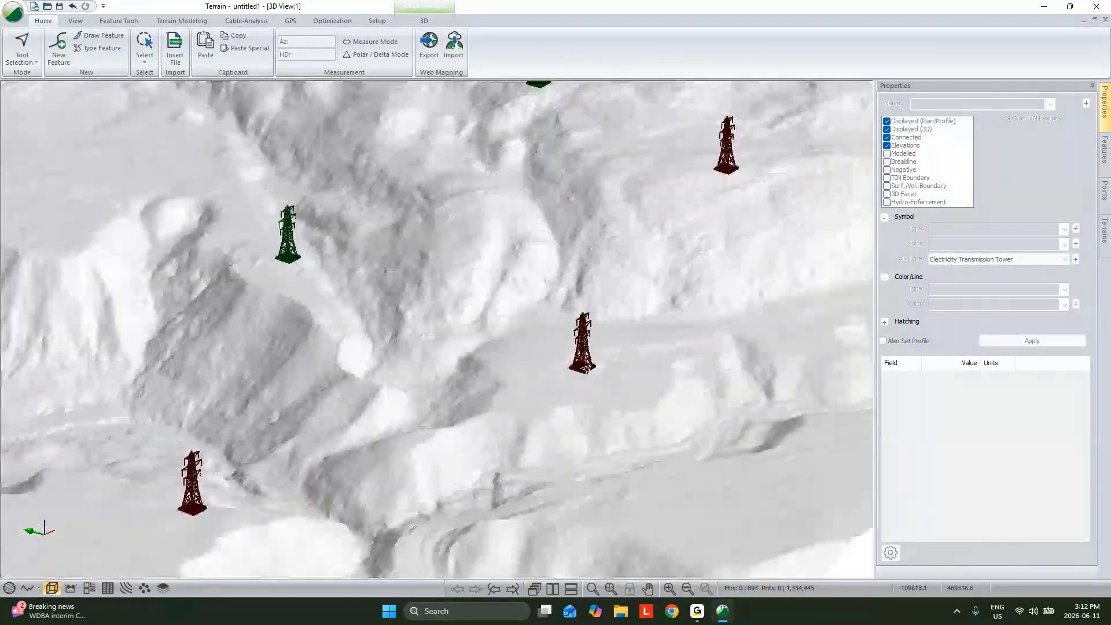
{"action": "scroll", "coordinate": [582, 370], "scroll_direction": "down", "scroll_amount": 4}
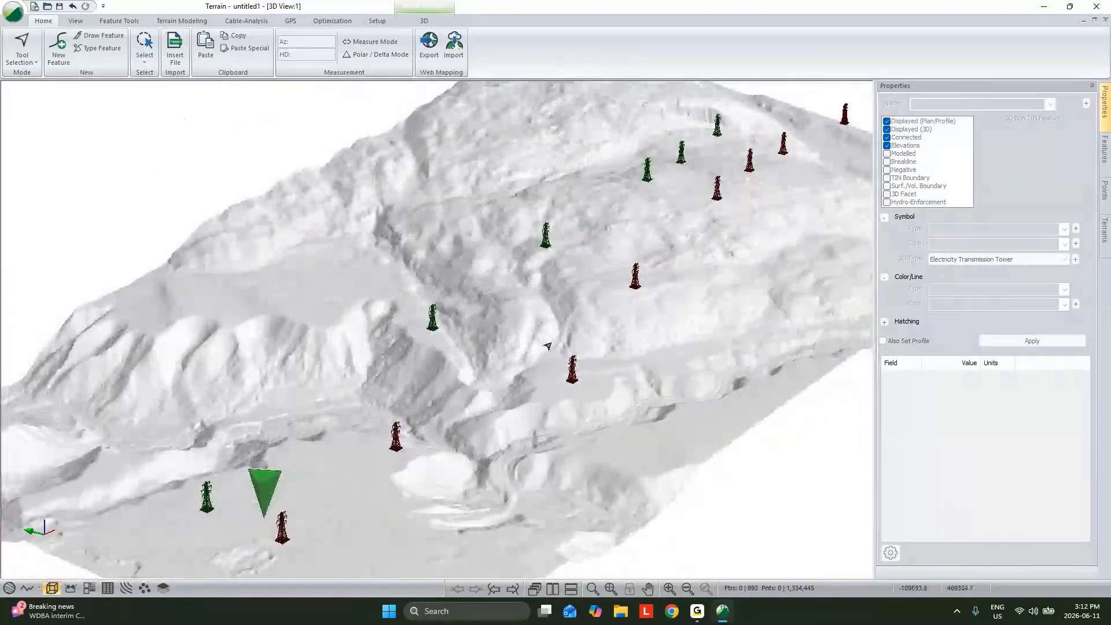
{"action": "left_click", "coordinate": [286, 519]}
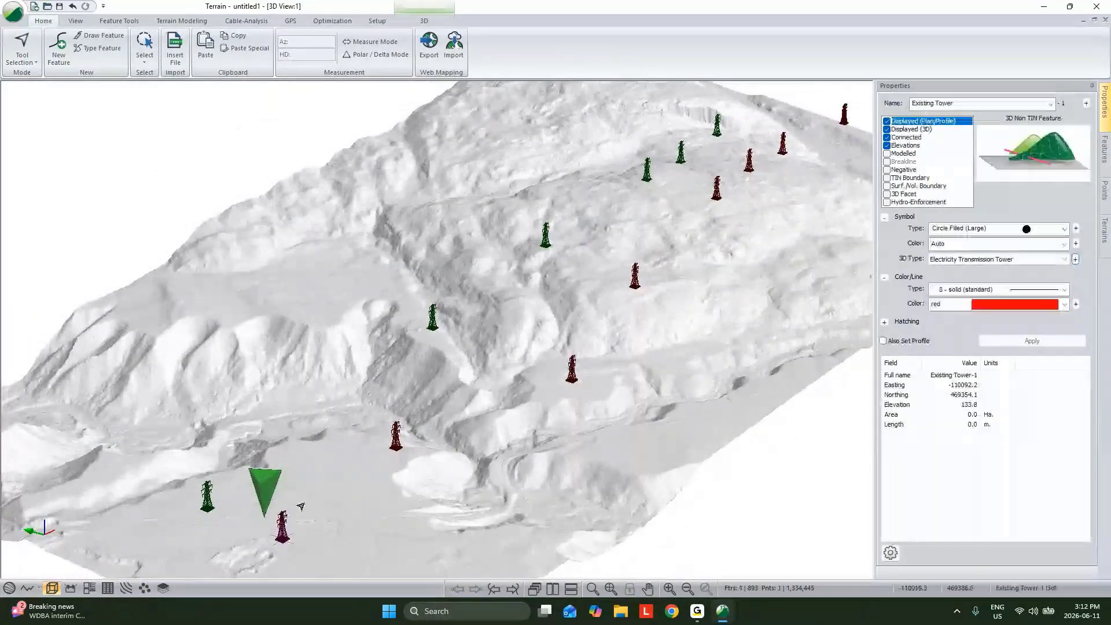
{"action": "right_click", "coordinate": [305, 503]}
{"action": "mouse_move", "coordinate": [408, 381]}
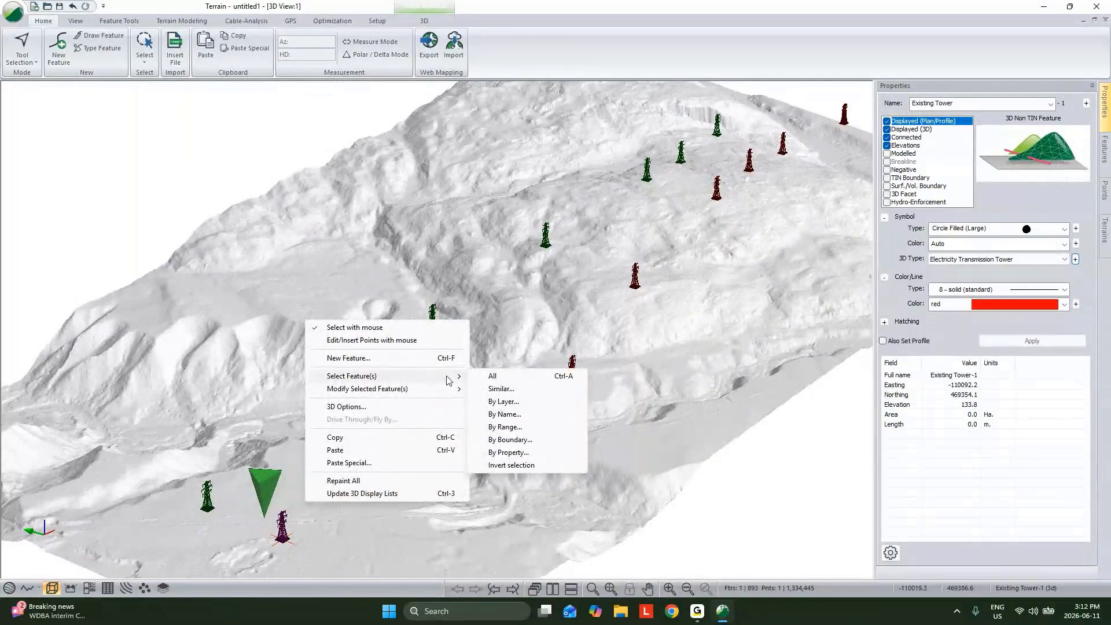
{"action": "left_click", "coordinate": [507, 391]}
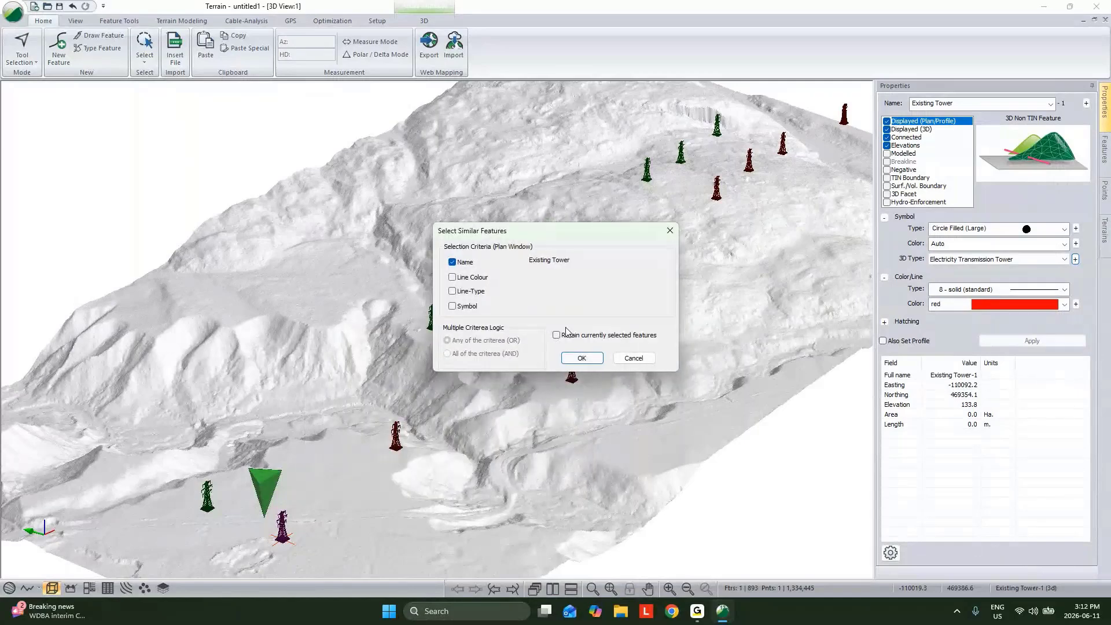
{"action": "left_click", "coordinate": [582, 358]}
Buffer the selected existing towers with a circular offset of 10 on the right and left sides, closed to form polygons
{"action": "right_click", "coordinate": [629, 300]}
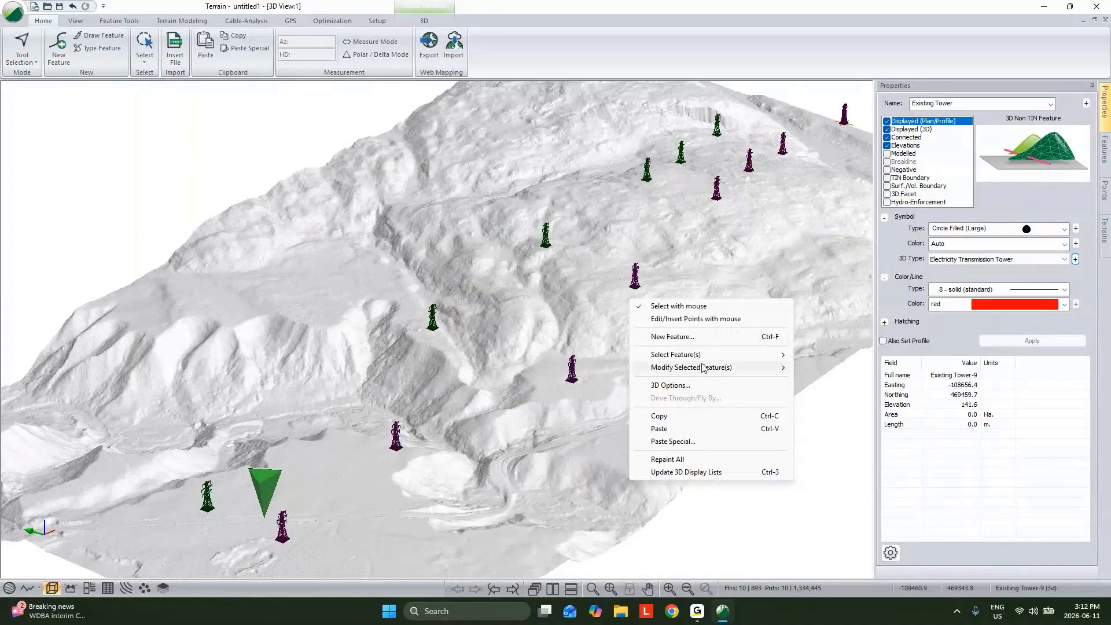
{"action": "mouse_move", "coordinate": [703, 369]}
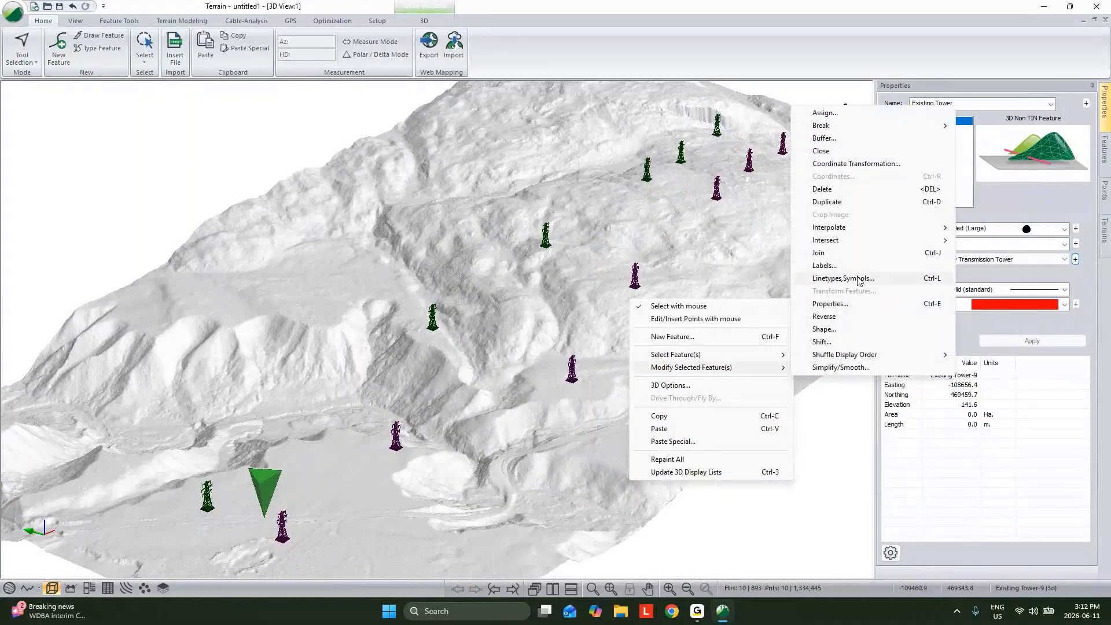
{"action": "left_click", "coordinate": [856, 137]}
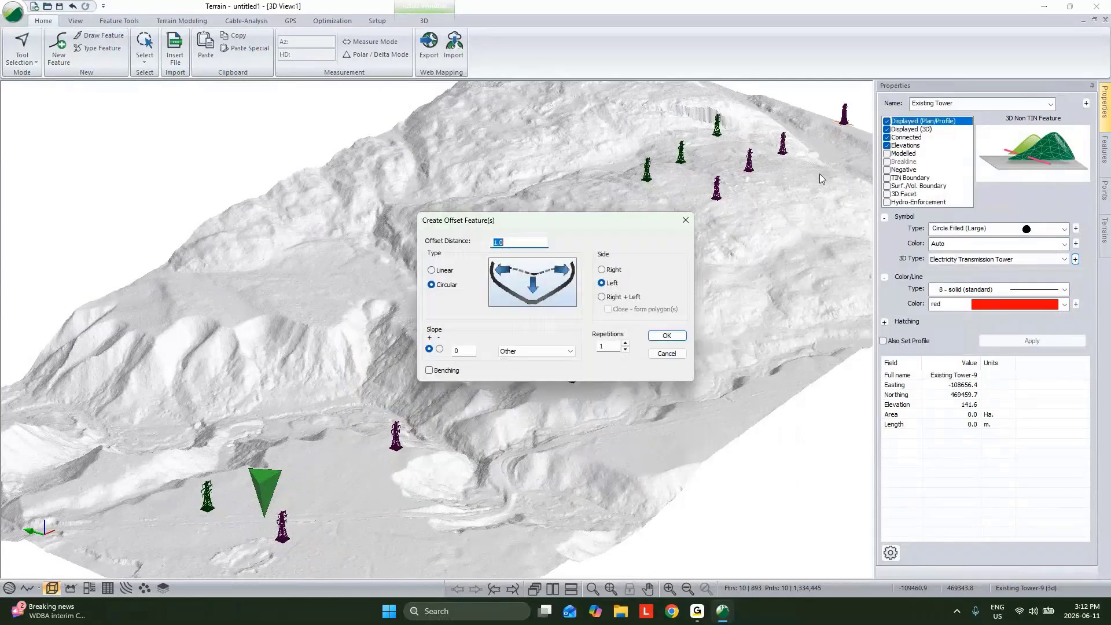
{"action": "left_click", "coordinate": [601, 297]}
{"action": "left_click", "coordinate": [607, 309]}
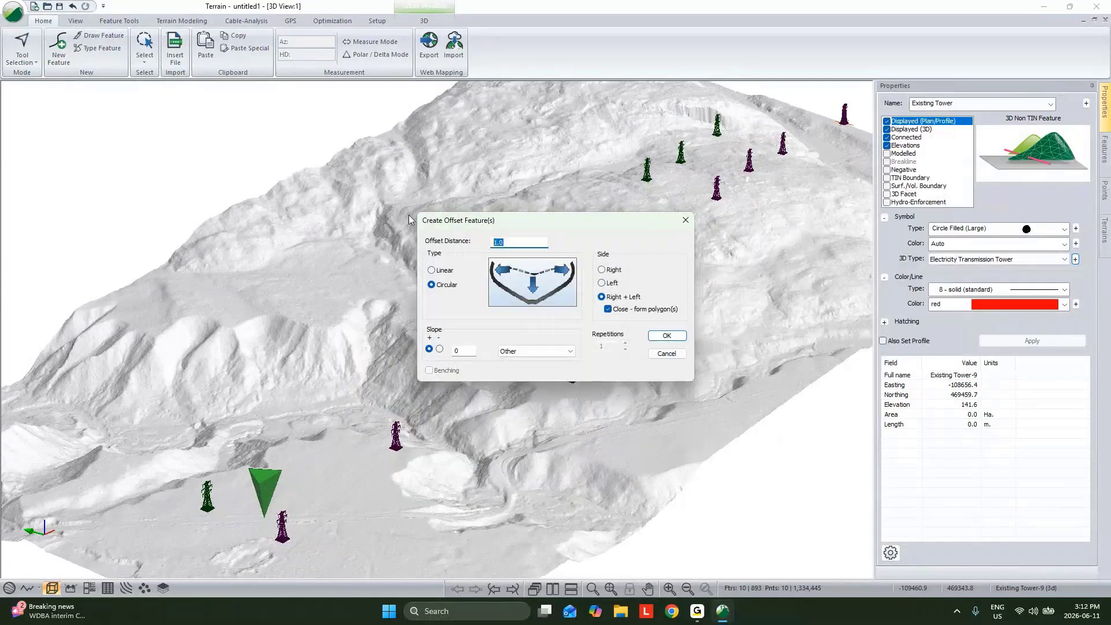
{"action": "type", "text": "10"}
{"action": "key", "text": "Return"}
Set the symbol type and 3D type of the tower buffer polygons to None and apply the change
{"action": "left_click", "coordinate": [1001, 230]}
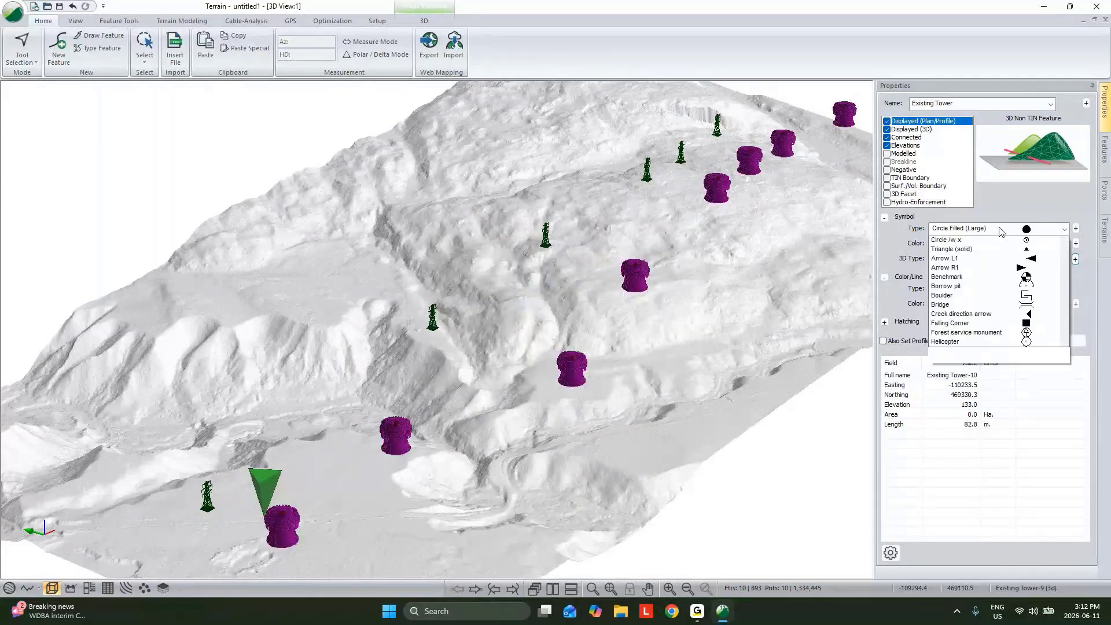
{"action": "scroll", "coordinate": [1003, 240], "scroll_direction": "up", "scroll_amount": 7}
{"action": "left_click", "coordinate": [1002, 242]}
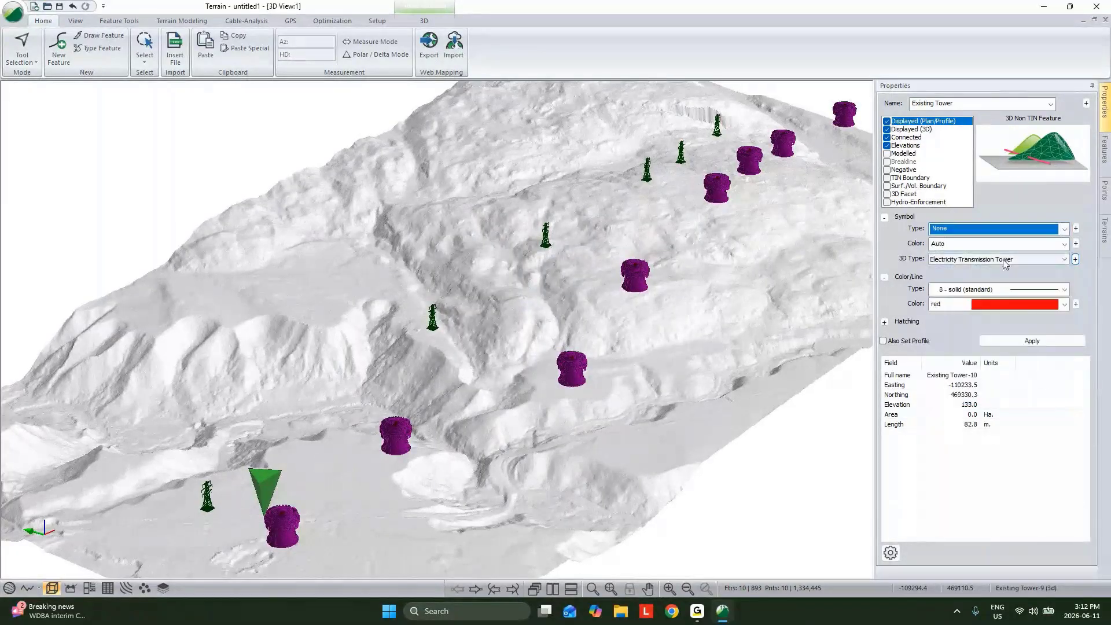
{"action": "left_click", "coordinate": [1003, 259]}
{"action": "left_click", "coordinate": [999, 271]}
{"action": "left_click", "coordinate": [1030, 343]}
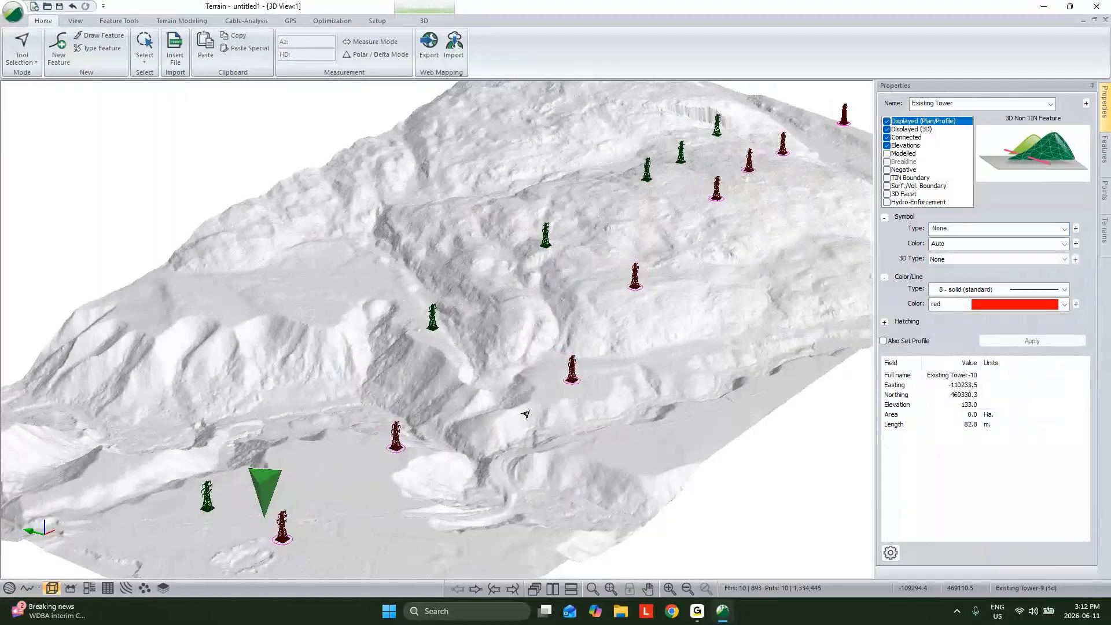
{"action": "mouse_move", "coordinate": [588, 386]}
{"action": "middle_click_drag", "start_coordinate": [570, 382], "coordinate": [581, 354]}
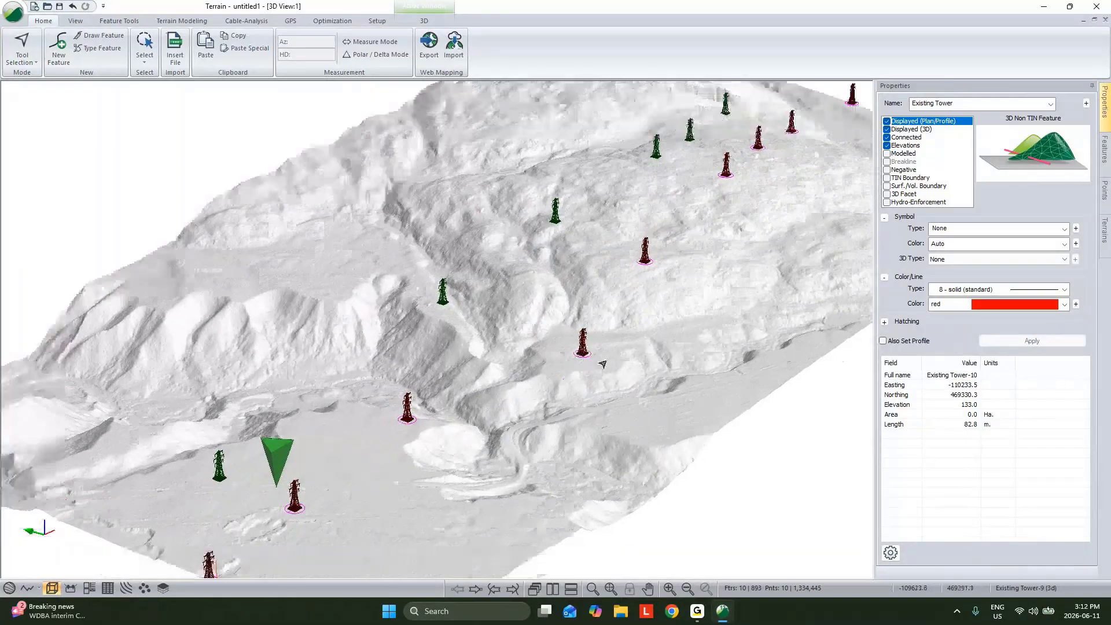
{"action": "left_click", "coordinate": [604, 363]}
{"action": "left_click", "coordinate": [575, 358]}
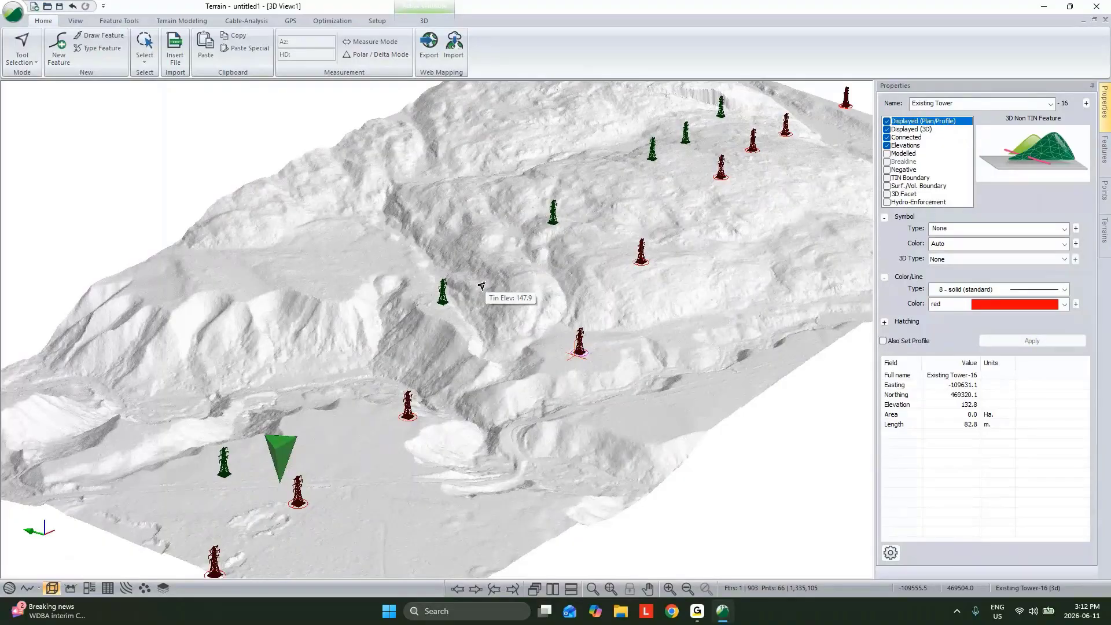
Insert Permit Area.shp into the terrain with the default import options
{"action": "left_click", "coordinate": [180, 64]}
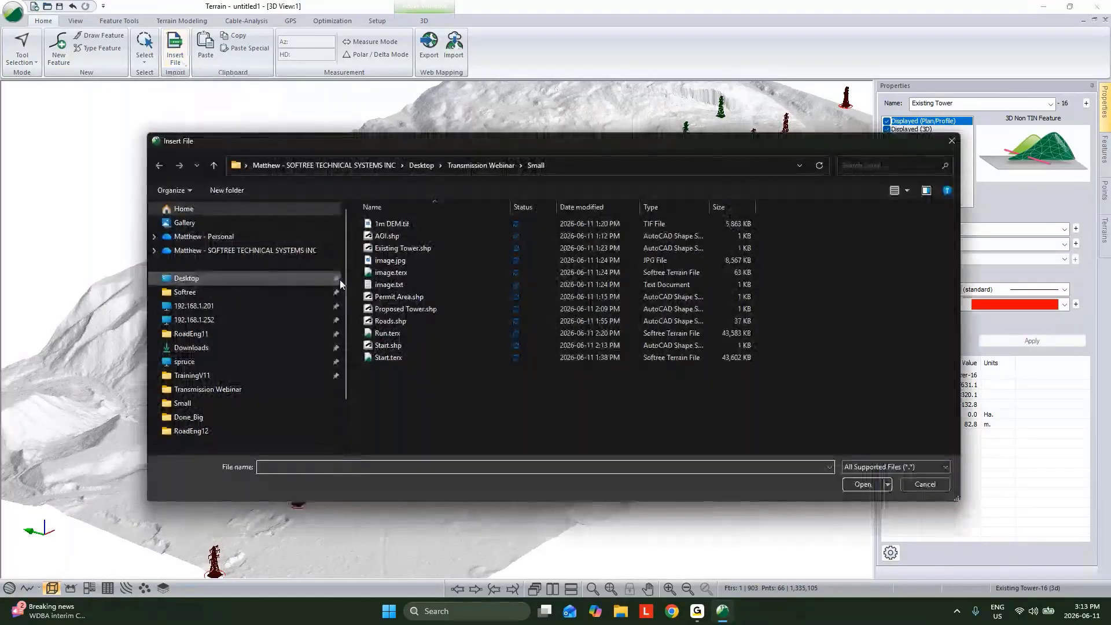
{"action": "left_click", "coordinate": [394, 308]}
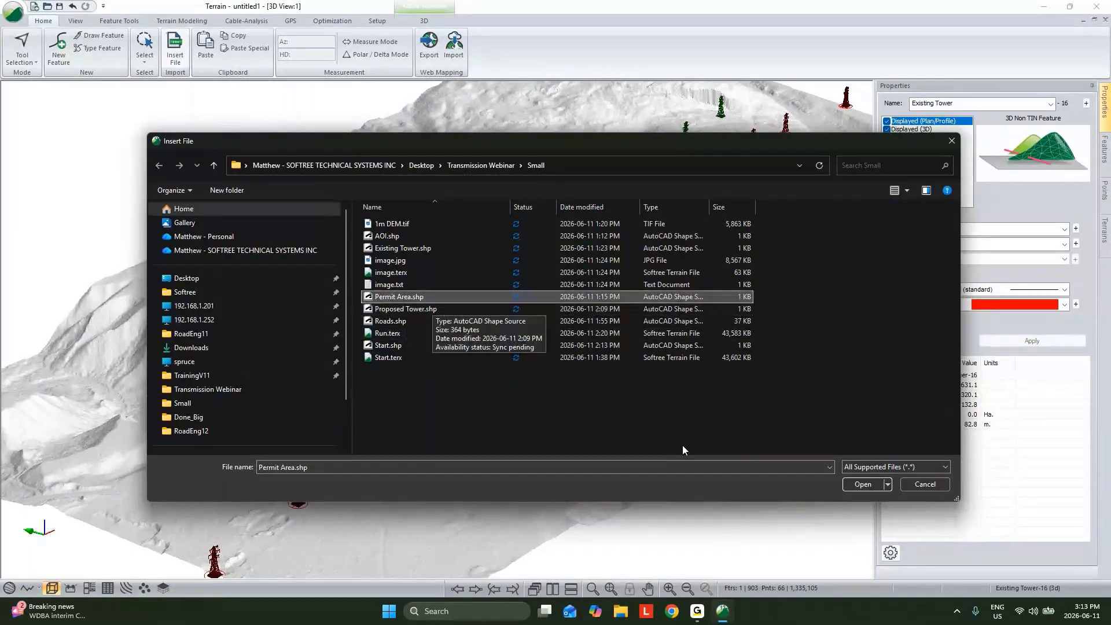
{"action": "left_click", "coordinate": [852, 484]}
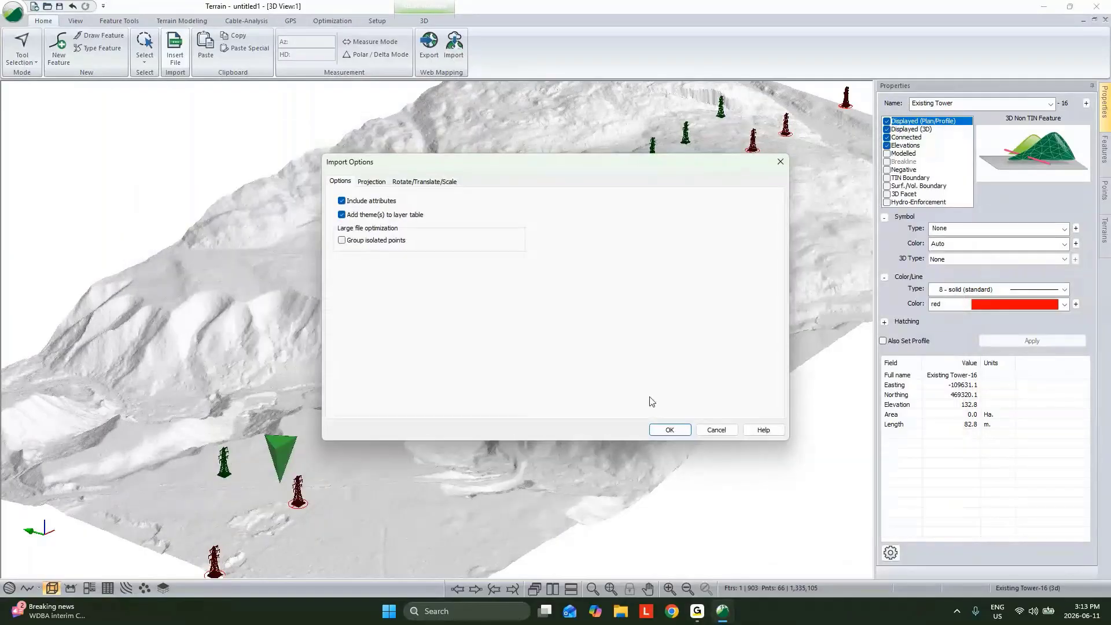
{"action": "left_click", "coordinate": [668, 430]}
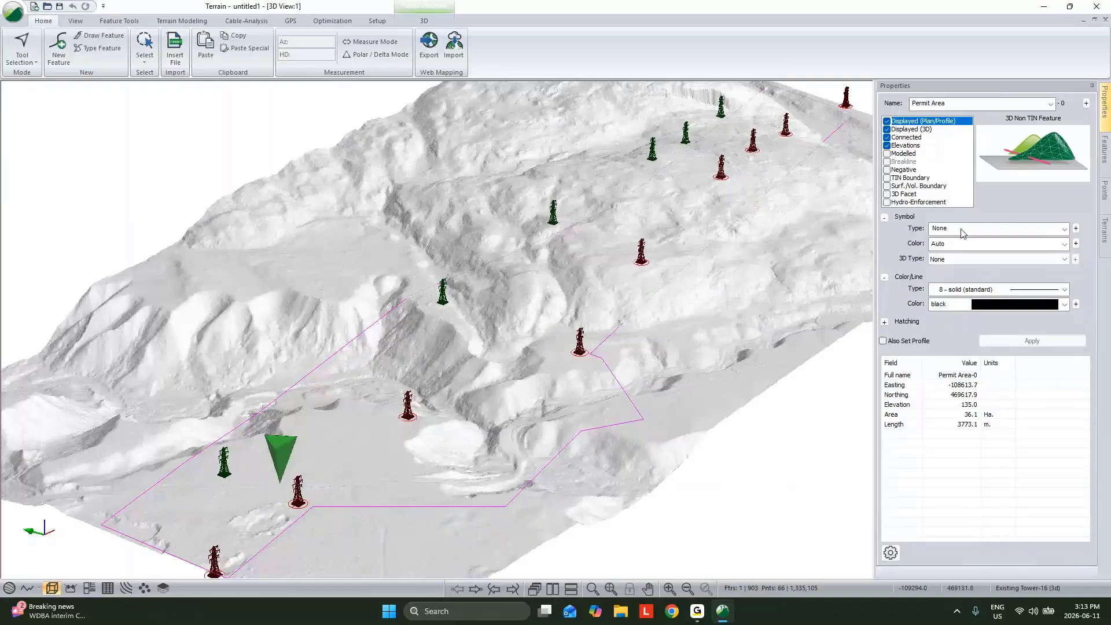
Set the Permit Area's line type to 30 - Solid (.4 mm) and its line color to lime
{"action": "left_click", "coordinate": [996, 289]}
{"action": "left_click", "coordinate": [984, 445]}
{"action": "left_click", "coordinate": [998, 304]}
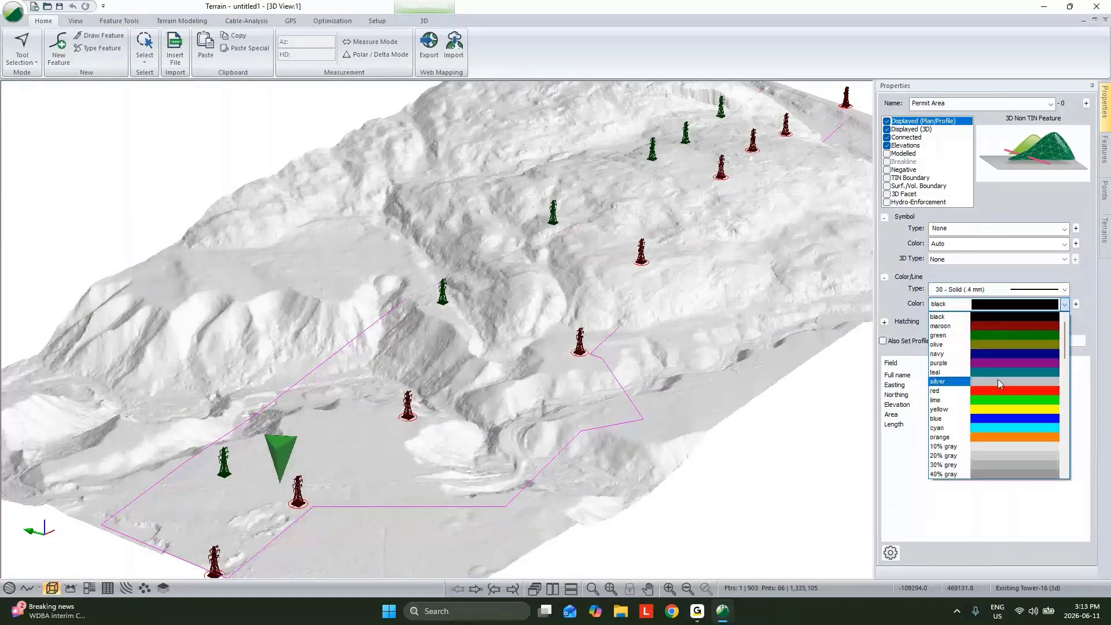
{"action": "left_click", "coordinate": [1001, 399]}
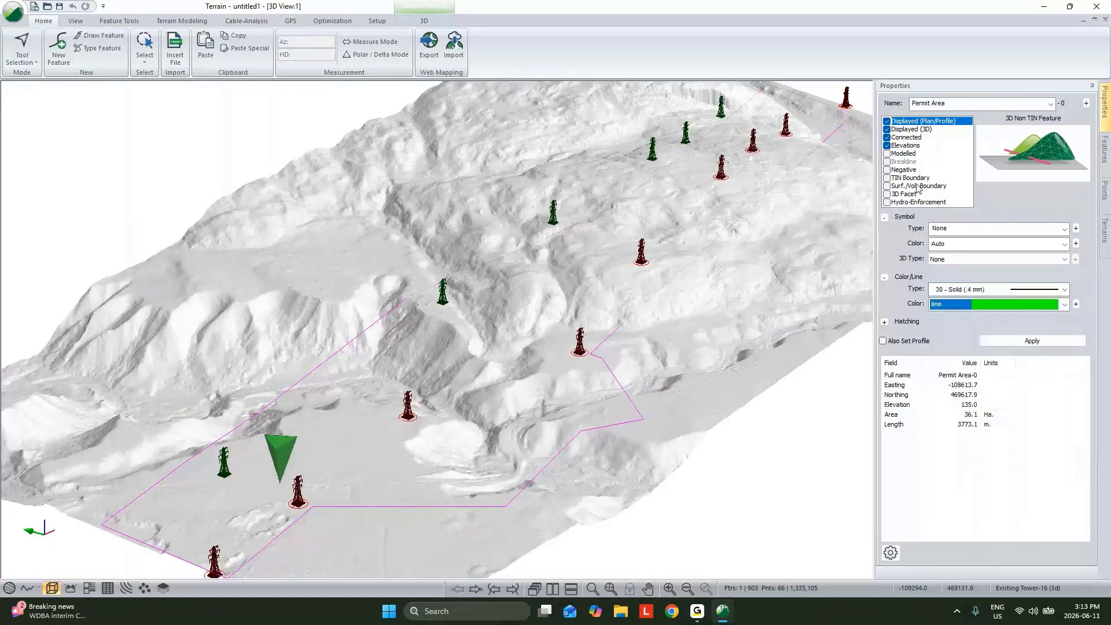
Drape the Permit Area on the terrain by enabling Modelled and disabling Elevations, and suppress further warnings about features outside the TIN
{"action": "left_click", "coordinate": [887, 153]}
{"action": "left_click", "coordinate": [887, 146]}
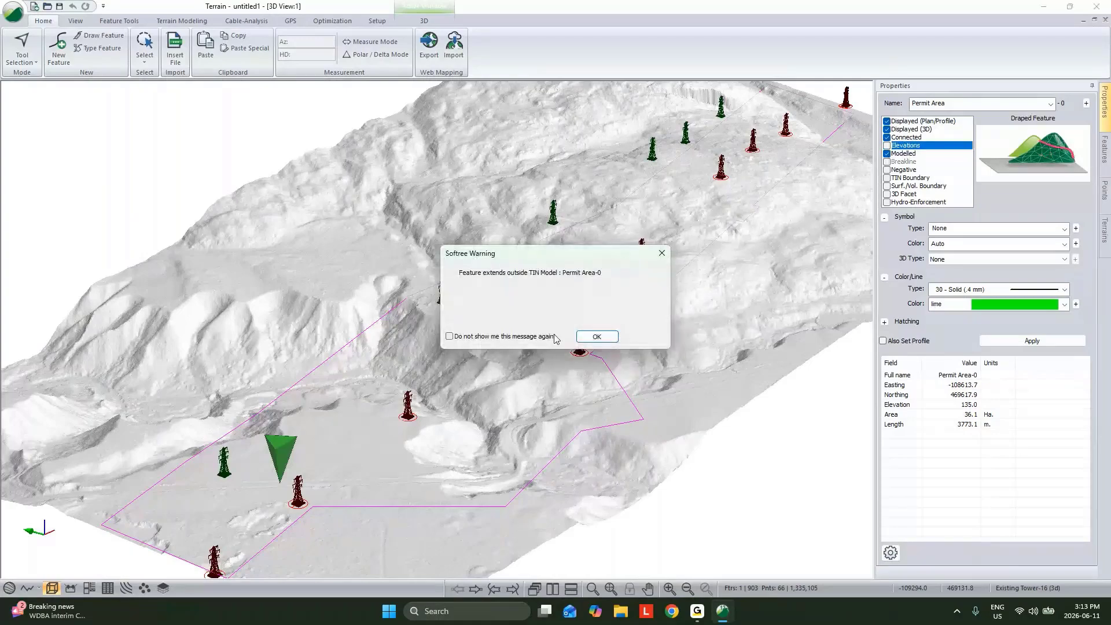
{"action": "left_click", "coordinate": [449, 335]}
{"action": "left_click", "coordinate": [597, 340]}
Turn off the display of draped features outside the TIN in the 3D options
{"action": "left_click_drag", "start_coordinate": [695, 337], "coordinate": [631, 350]}
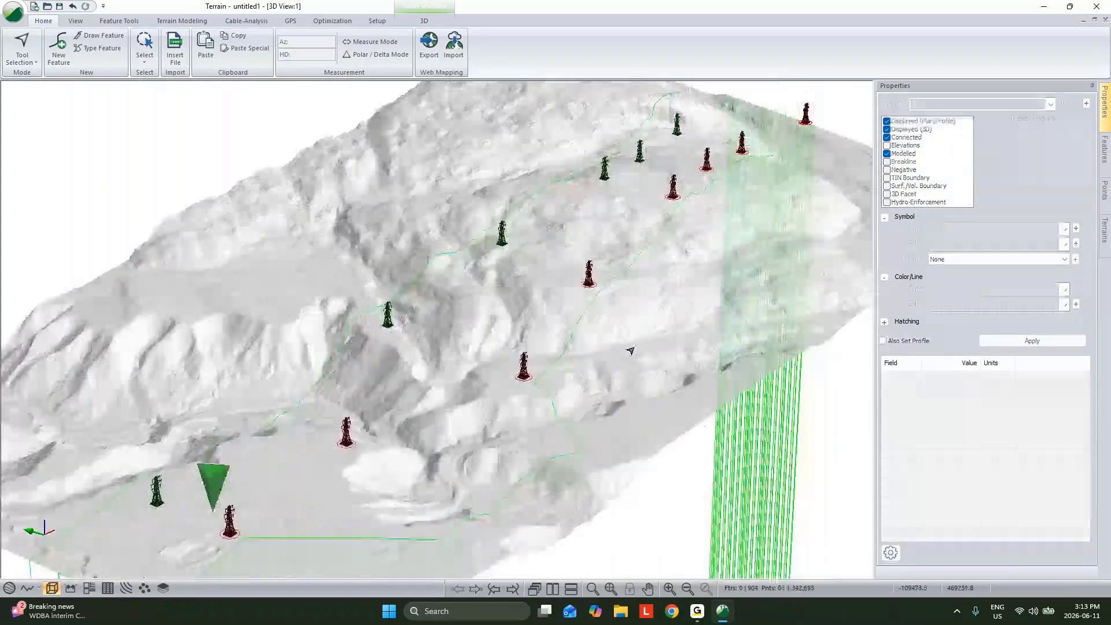
{"action": "right_click", "coordinate": [636, 342]}
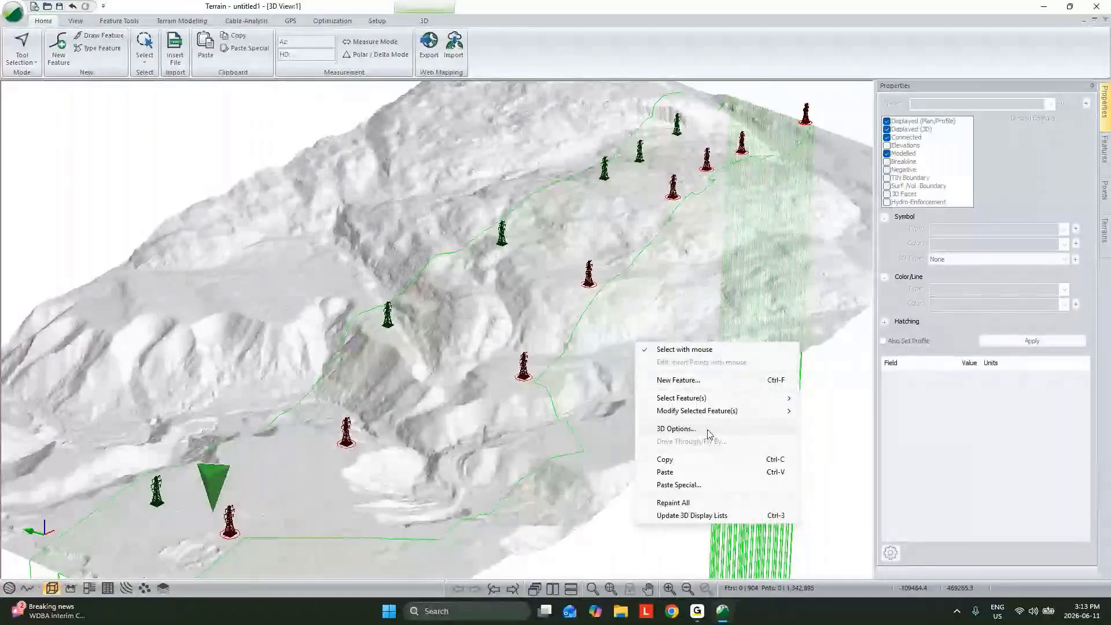
{"action": "left_click", "coordinate": [671, 429]}
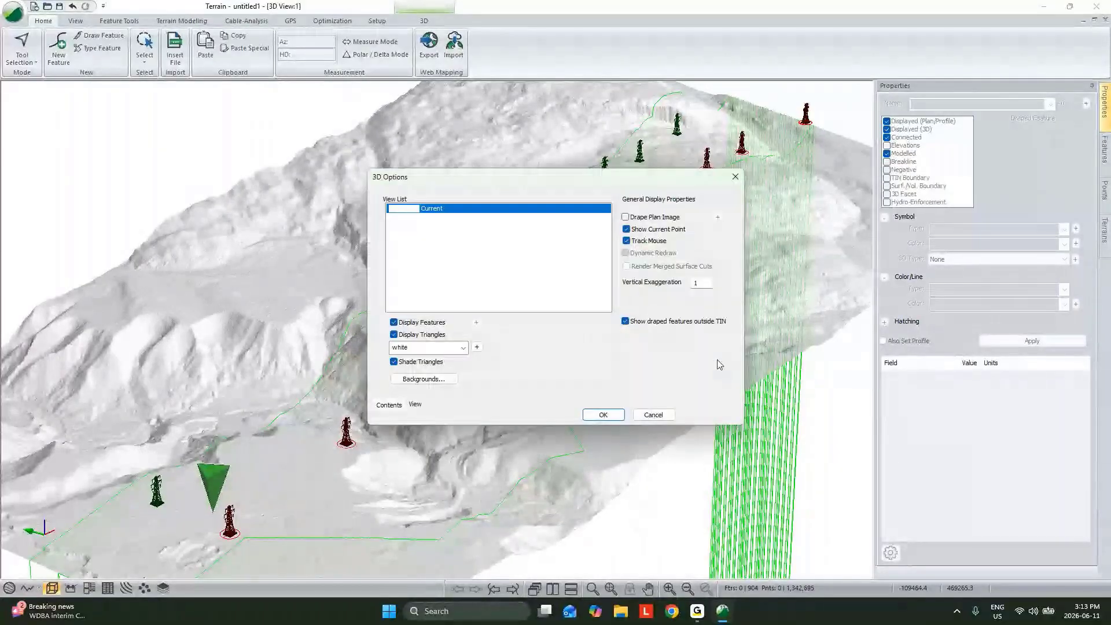
{"action": "left_click", "coordinate": [603, 415]}
{"action": "scroll", "coordinate": [715, 377], "scroll_direction": "down", "scroll_amount": 2}
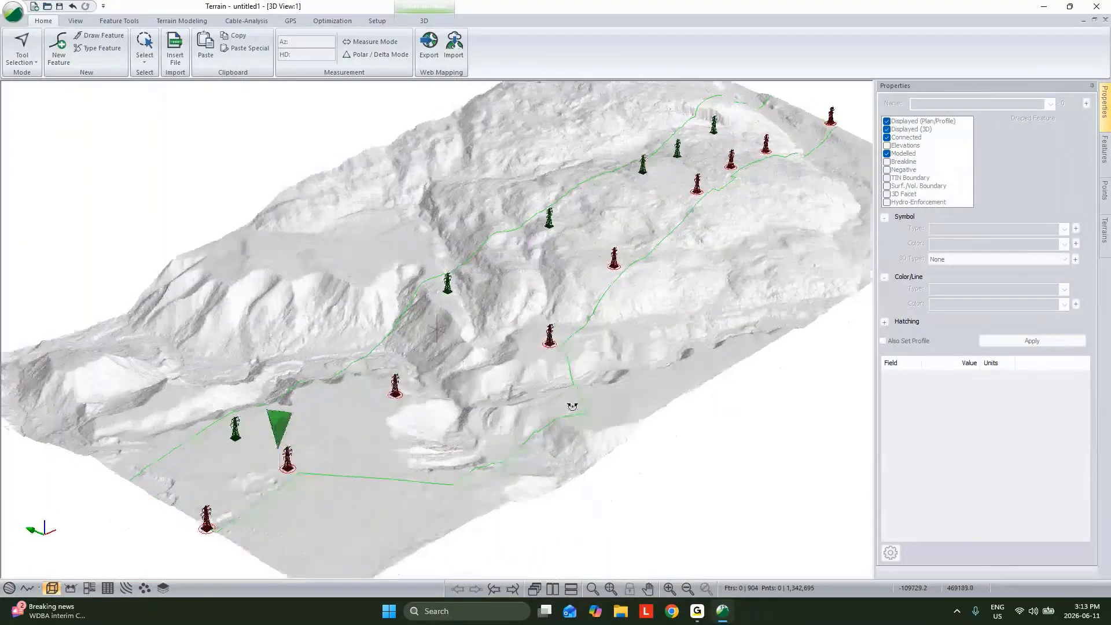
Give the Permit Area boundary a thicker line type and deselect it
{"action": "left_click", "coordinate": [581, 408]}
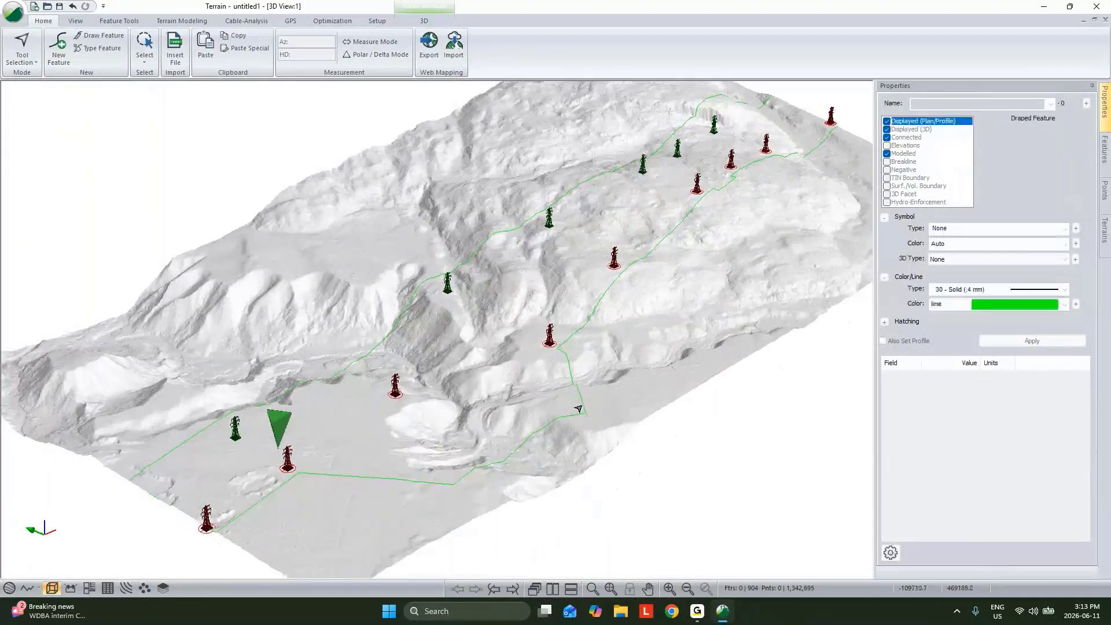
{"action": "left_click", "coordinate": [1011, 289]}
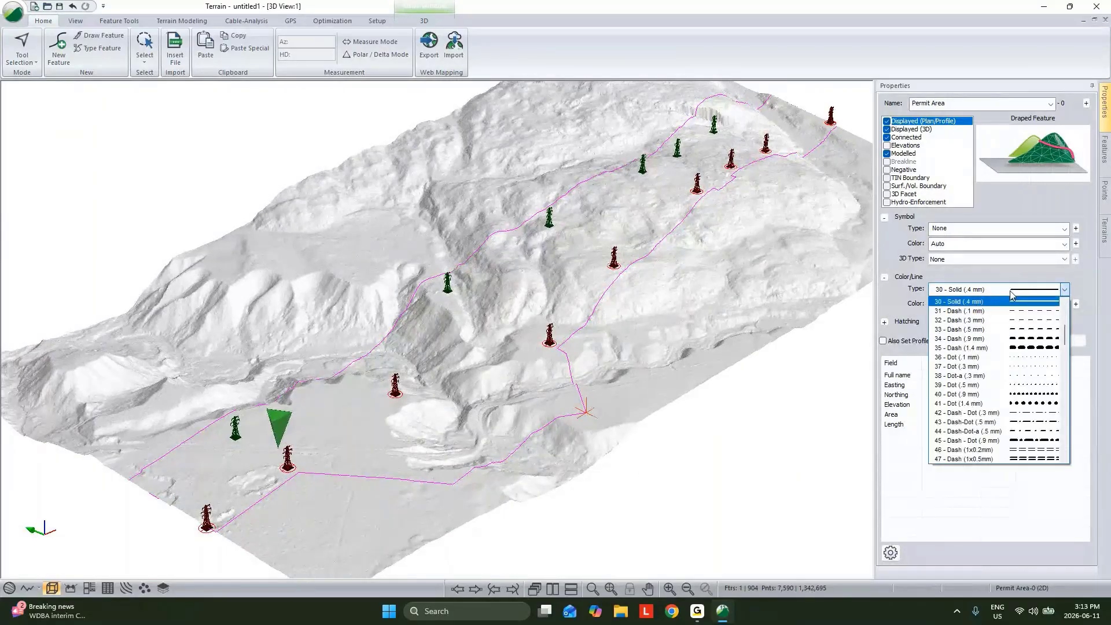
{"action": "left_click", "coordinate": [764, 438]}
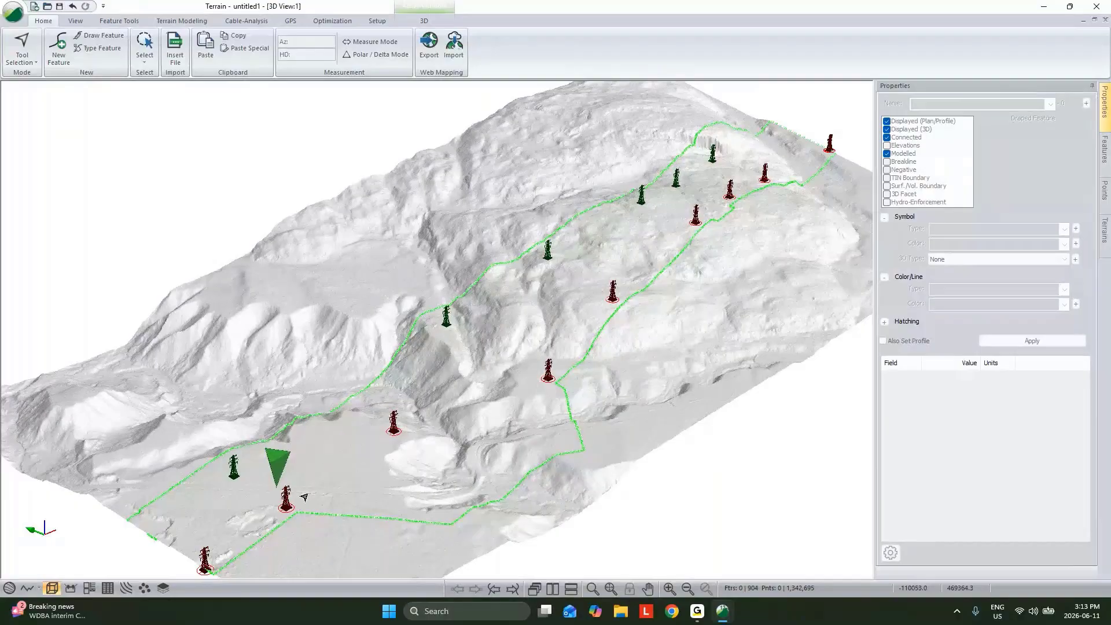
Insert Roads.shp into the terrain, checking the projection settings and keeping the default import options
{"action": "left_click", "coordinate": [184, 66]}
{"action": "left_click", "coordinate": [399, 321]}
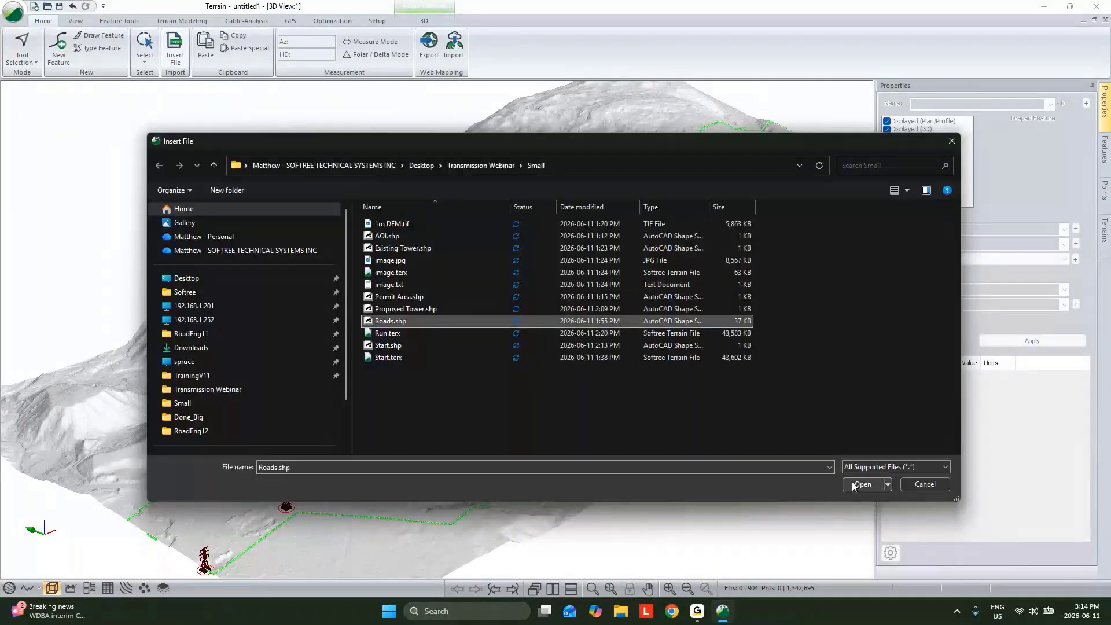
{"action": "left_click", "coordinate": [861, 484]}
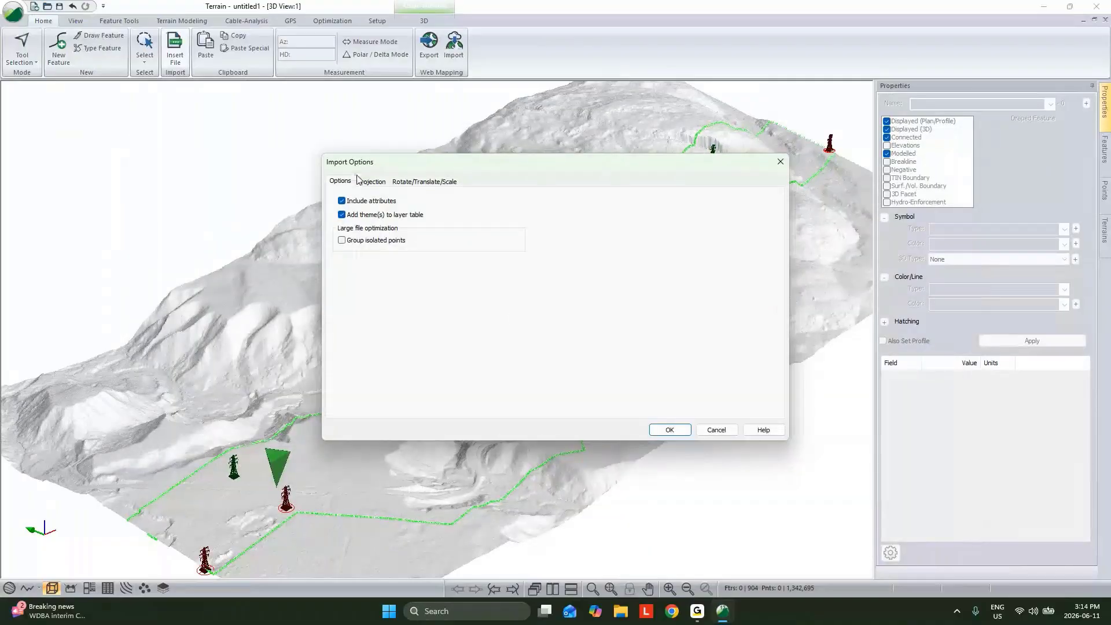
{"action": "left_click", "coordinate": [372, 181]}
{"action": "left_click", "coordinate": [668, 430]}
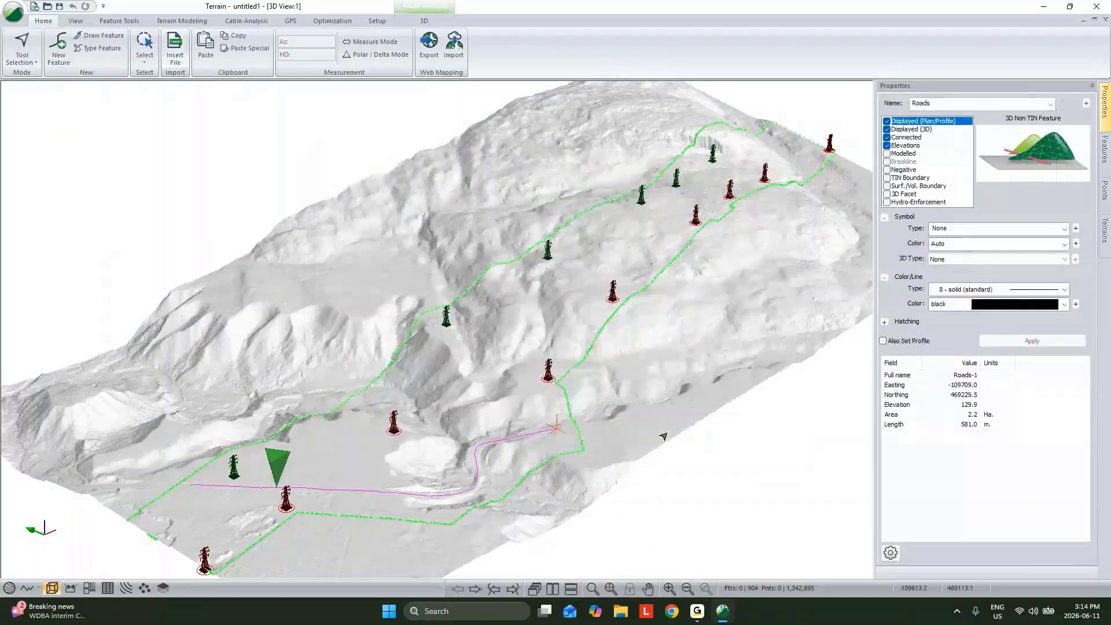
Set the Roads features' line type to 2 - thick (heavy) and deselect them
{"action": "left_click", "coordinate": [1064, 290]}
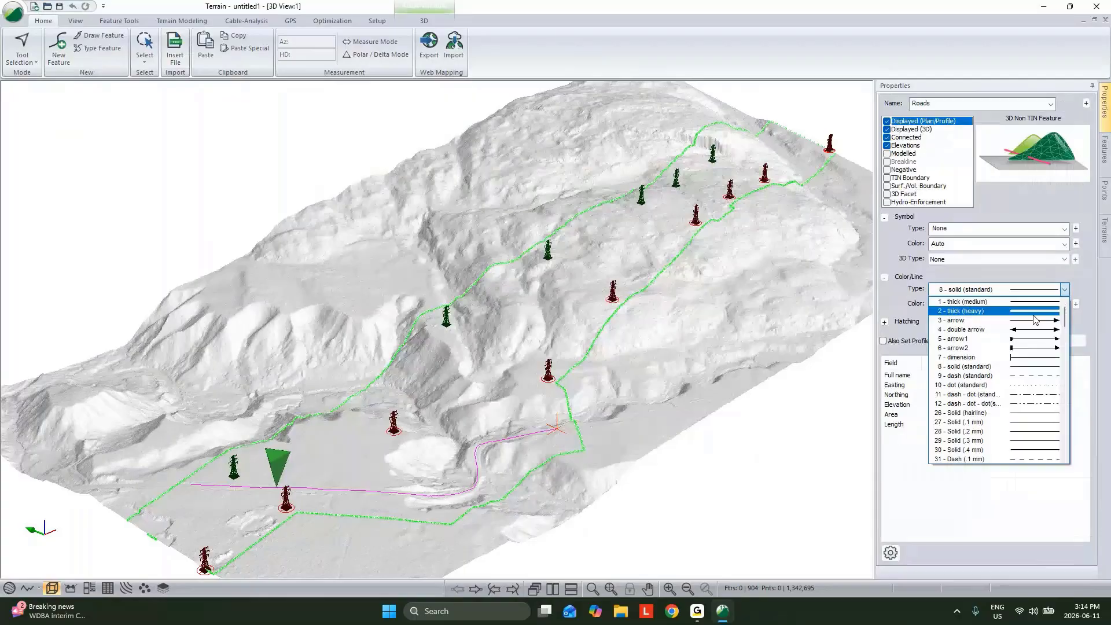
{"action": "left_click", "coordinate": [1033, 313]}
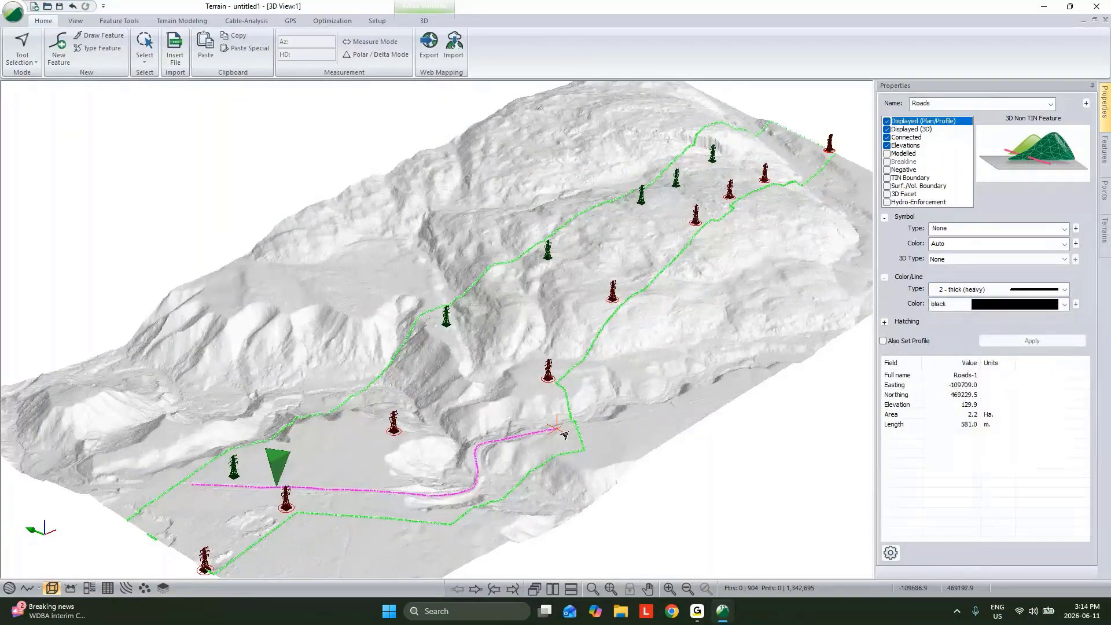
{"action": "left_click", "coordinate": [672, 439]}
{"action": "middle_click_drag", "start_coordinate": [672, 439], "coordinate": [647, 424]}
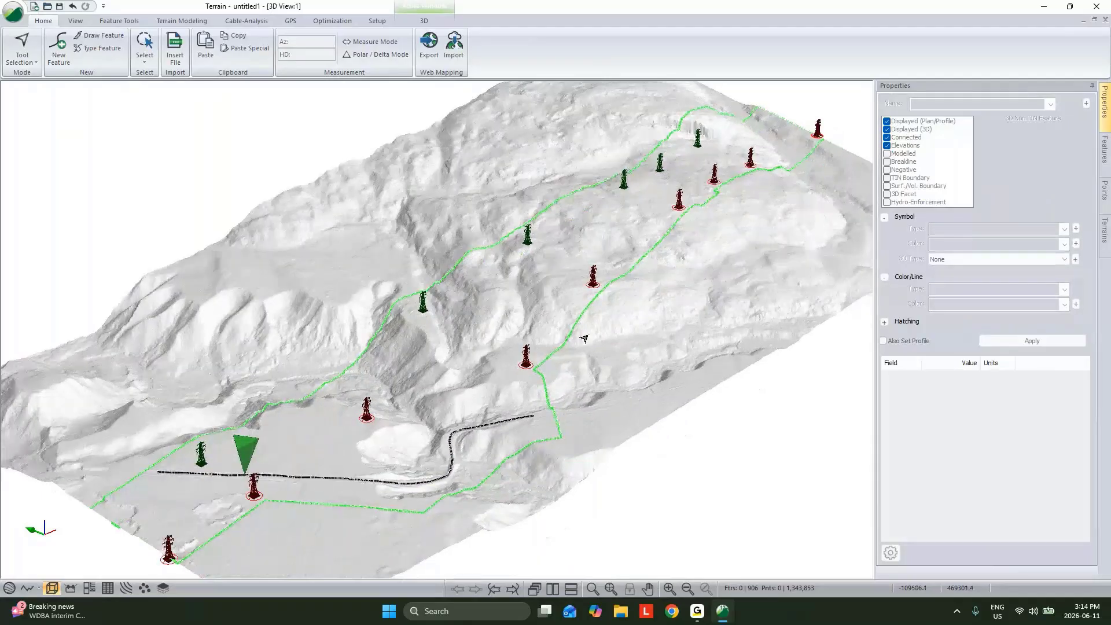
{"action": "middle_click_drag", "start_coordinate": [560, 353], "coordinate": [158, 359]}
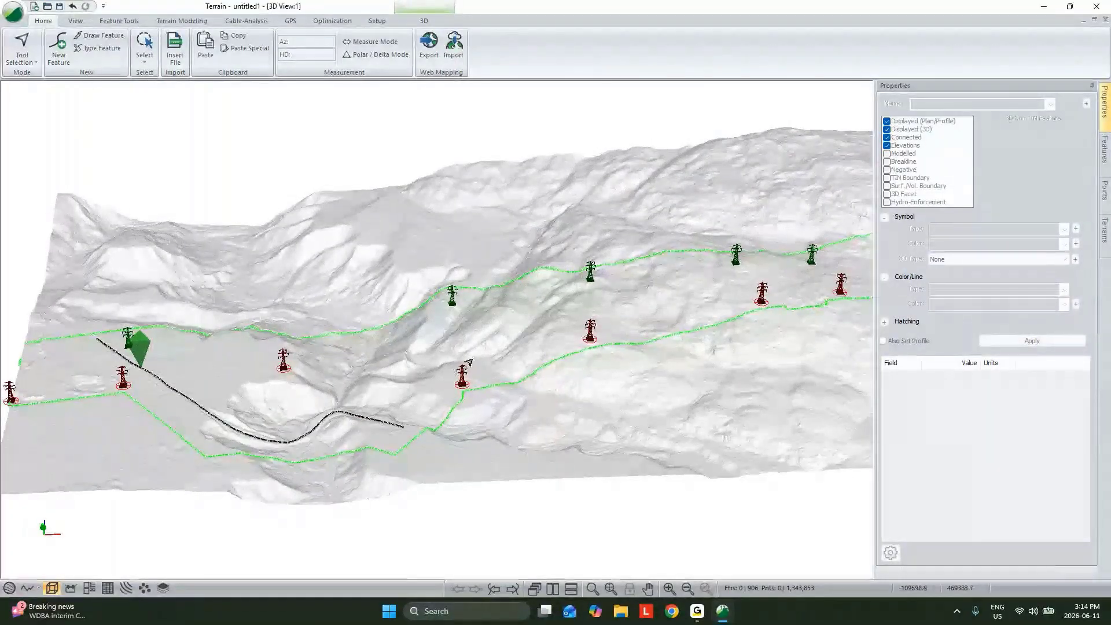
{"action": "middle_click_drag", "start_coordinate": [446, 362], "coordinate": [484, 379]}
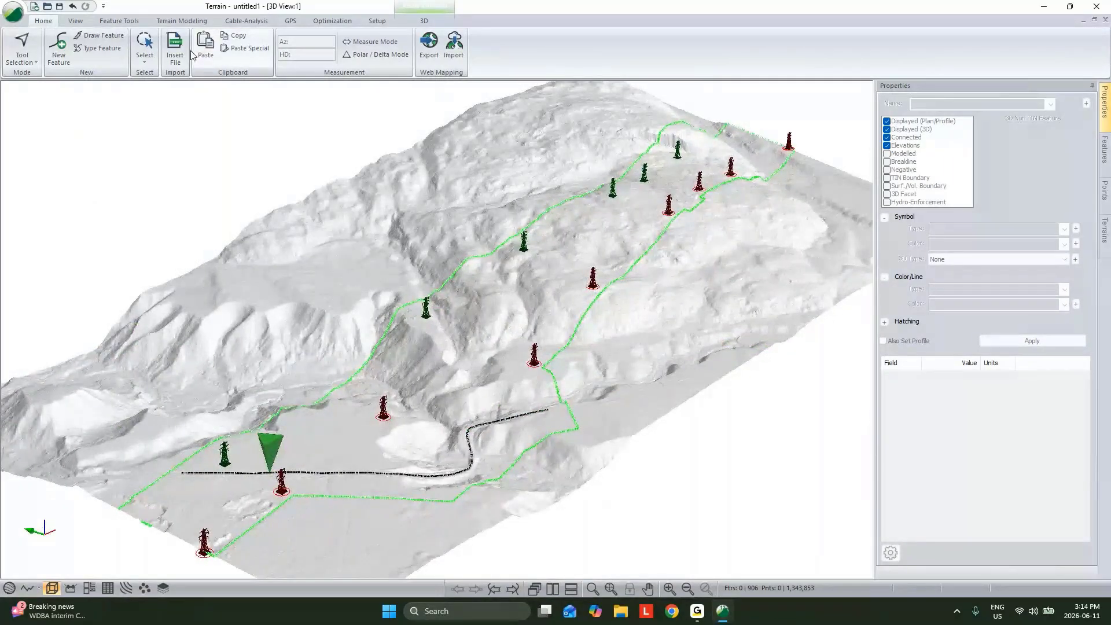
Generate stream and pond features from the current TIN using a stream drainage area of 2000 sq. m
{"action": "left_click", "coordinate": [181, 20]}
{"action": "left_click", "coordinate": [236, 41]}
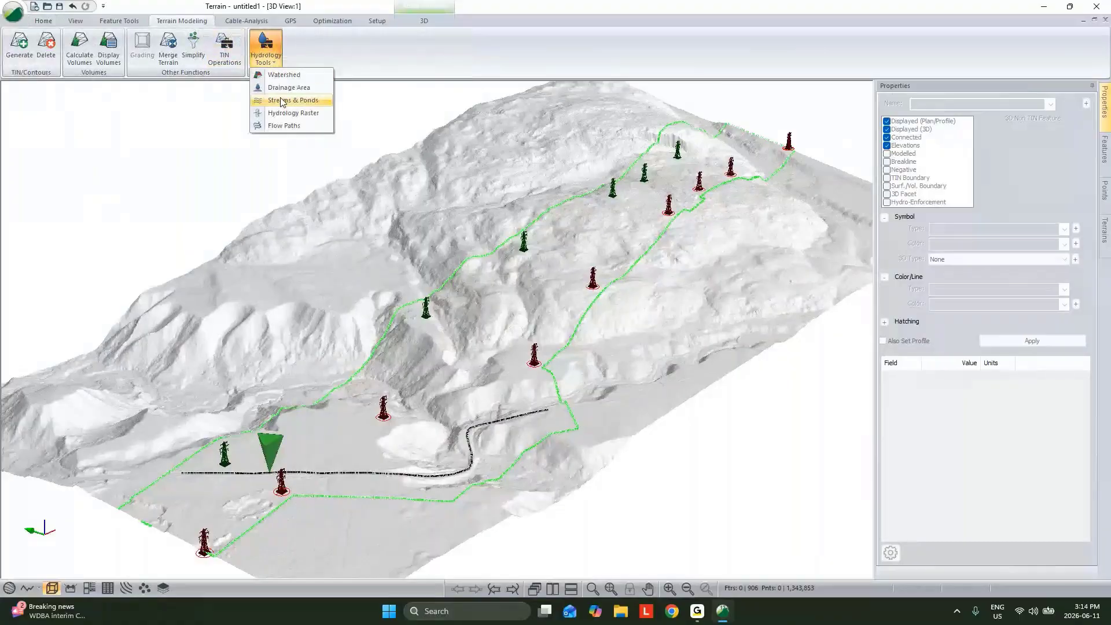
{"action": "left_click", "coordinate": [281, 101]}
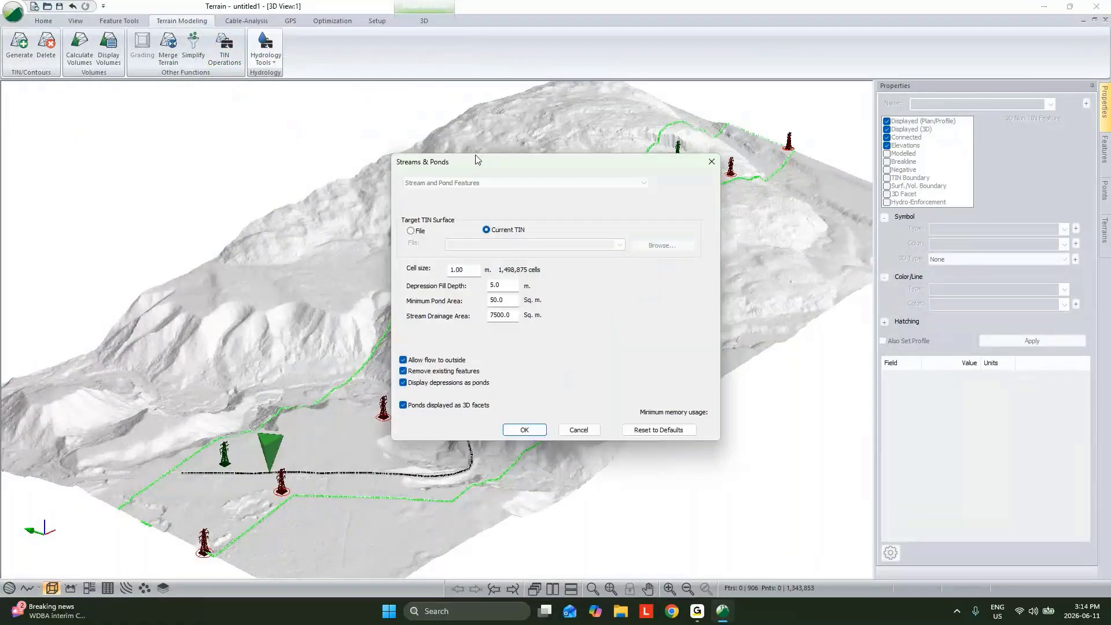
{"action": "left_click_drag", "start_coordinate": [512, 315], "coordinate": [433, 309]}
{"action": "type", "text": "2000"}
{"action": "key", "text": "Return"}
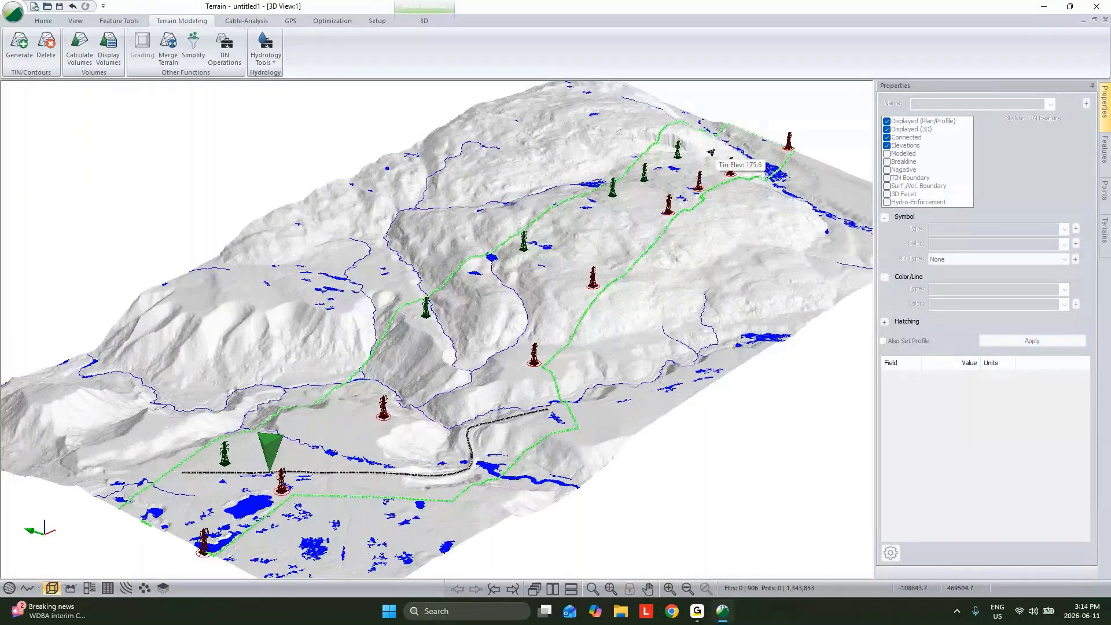
Start a Path Explorer AI setup with a 30 m minimum horizontal curve radius and 6 m horizontal resolution
{"action": "left_click", "coordinate": [336, 22]}
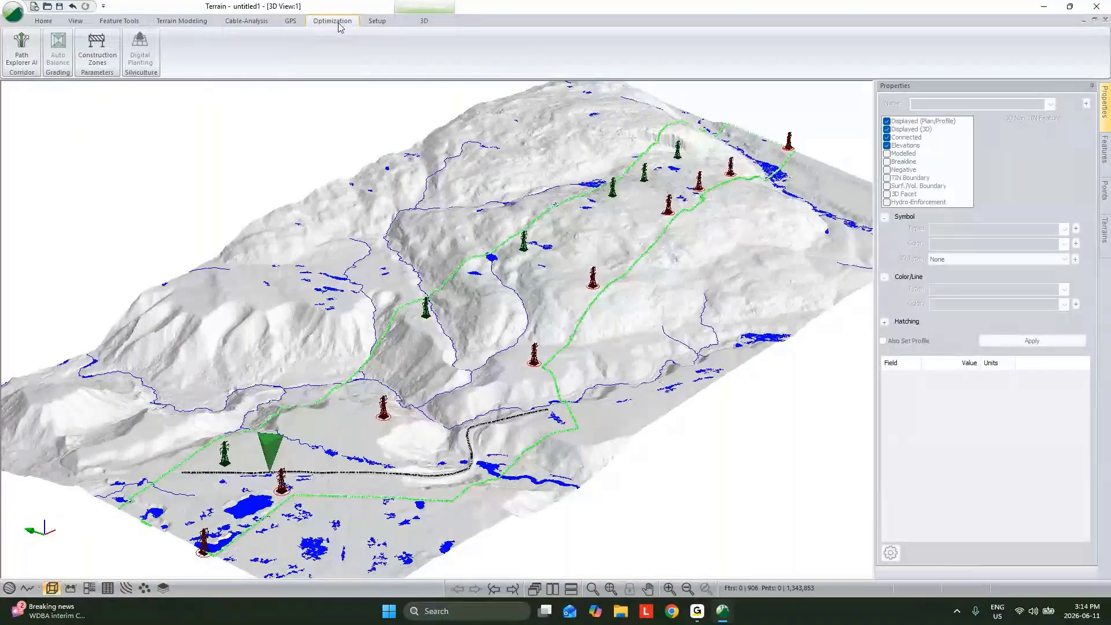
{"action": "left_click", "coordinate": [22, 49]}
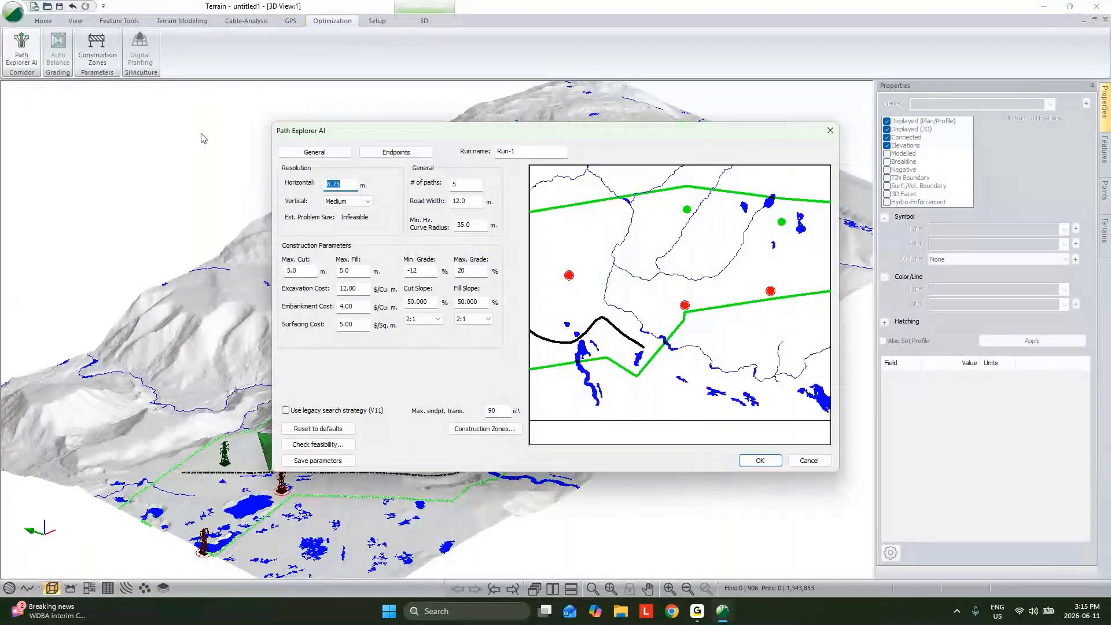
{"action": "left_click_drag", "start_coordinate": [470, 227], "coordinate": [439, 226]}
{"action": "type", "text": "30"}
{"action": "key", "text": "Tab"}
{"action": "key", "text": "shift+Tab"}
{"action": "key", "text": "Tab"}
{"action": "type", "text": "6"}
Set the maximum grade to 18 % and the minimum grade to -18 %
{"action": "double_click", "coordinate": [472, 271]}
{"action": "type", "text": "18"}
{"action": "left_click", "coordinate": [423, 270]}
{"action": "key", "text": "BackSpace"}
{"action": "type", "text": "8"}
Set the fill slope to 1 1/2:1 and the cut slope to 1:1
{"action": "left_click", "coordinate": [480, 319]}
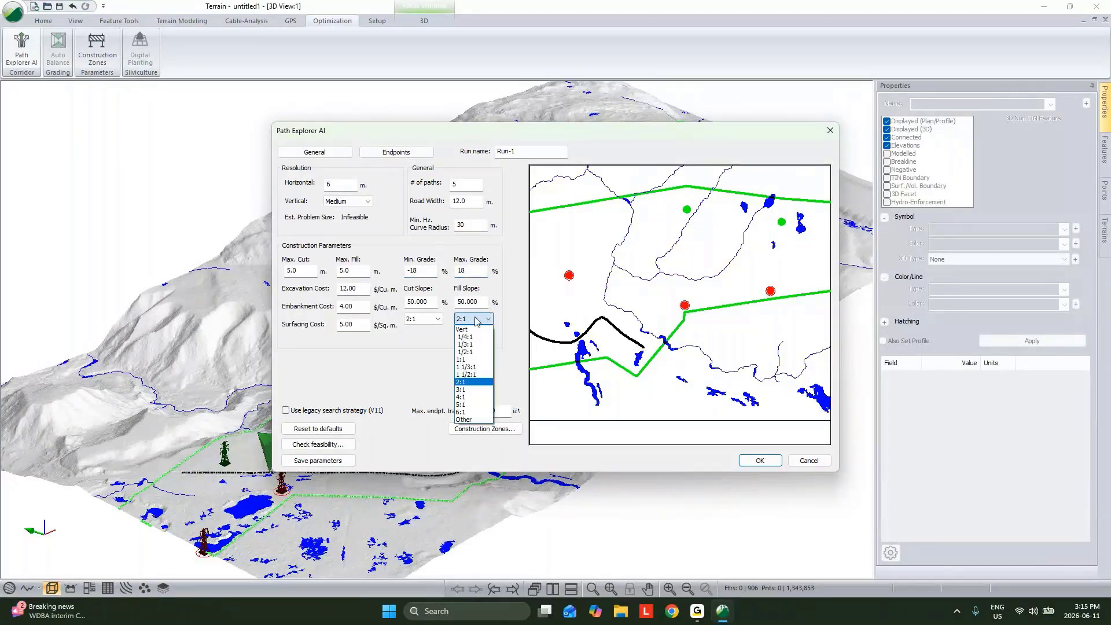
{"action": "left_click", "coordinate": [466, 375]}
{"action": "left_click", "coordinate": [422, 319]}
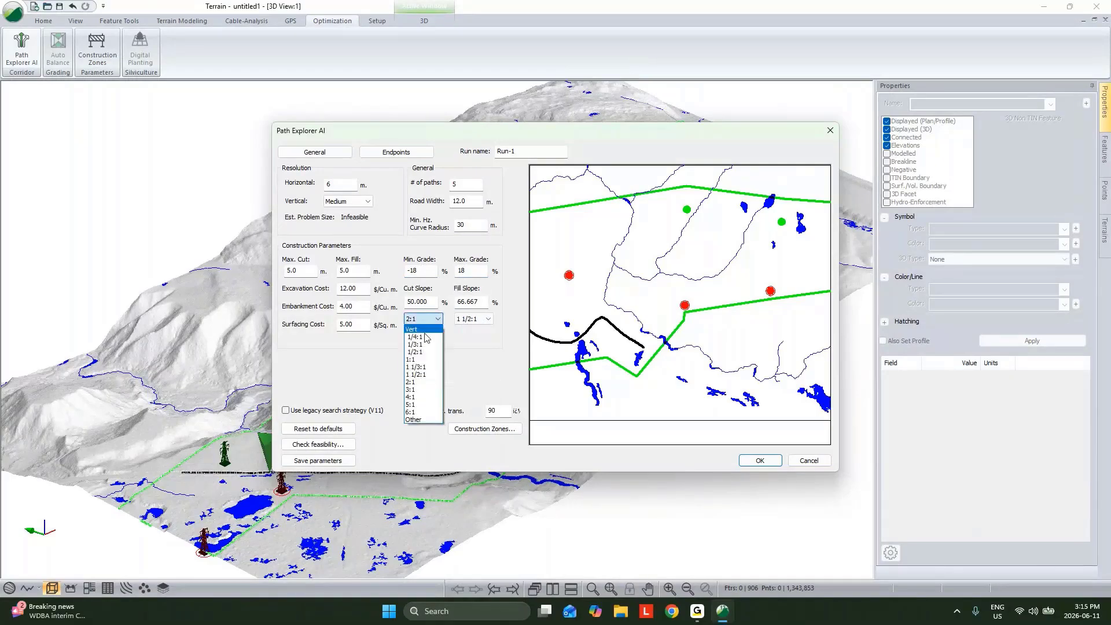
{"action": "left_click", "coordinate": [422, 359]}
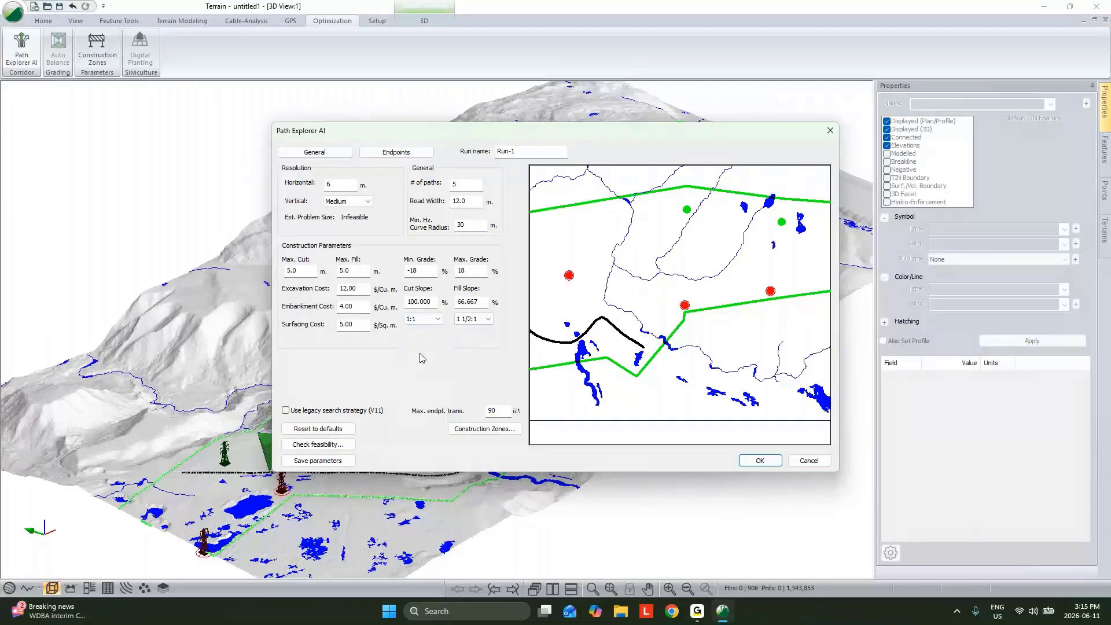
Set the road width to 8 m and the number of paths to 1
{"action": "left_click_drag", "start_coordinate": [476, 201], "coordinate": [450, 208]}
{"action": "type", "text": "8"}
{"action": "key", "text": "shift+Tab"}
{"action": "type", "text": "1"}
{"action": "left_click", "coordinate": [451, 204]}
Set the operation type to Network and choose Start-0 and Proposed Tower-0 through Proposed Tower-5 as endpoints
{"action": "left_click", "coordinate": [414, 154]}
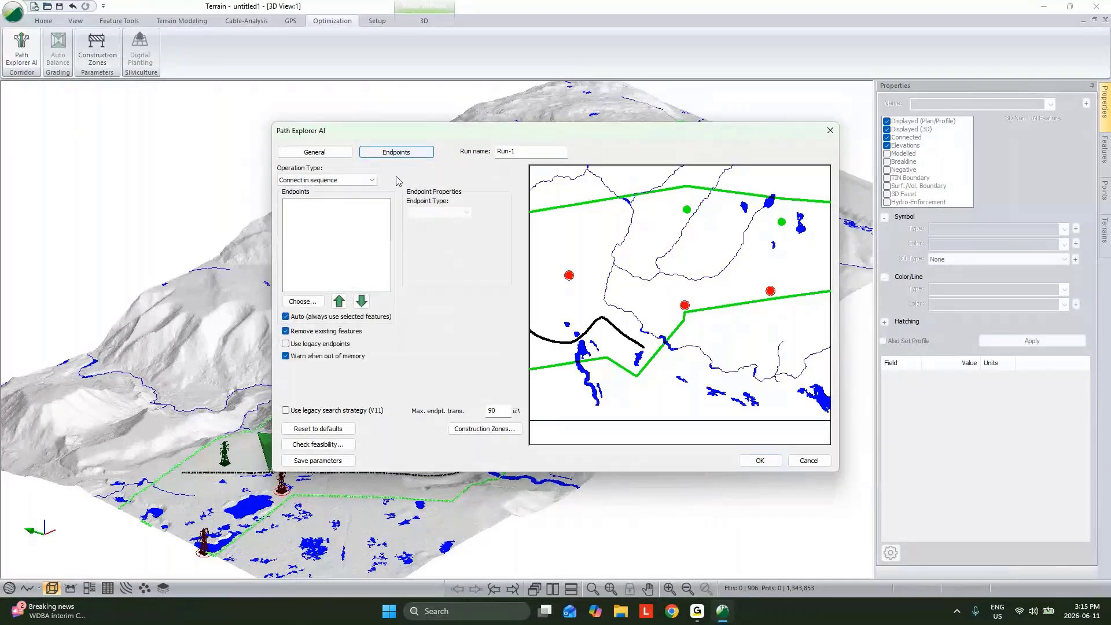
{"action": "left_click", "coordinate": [316, 180]}
{"action": "left_click", "coordinate": [316, 189]}
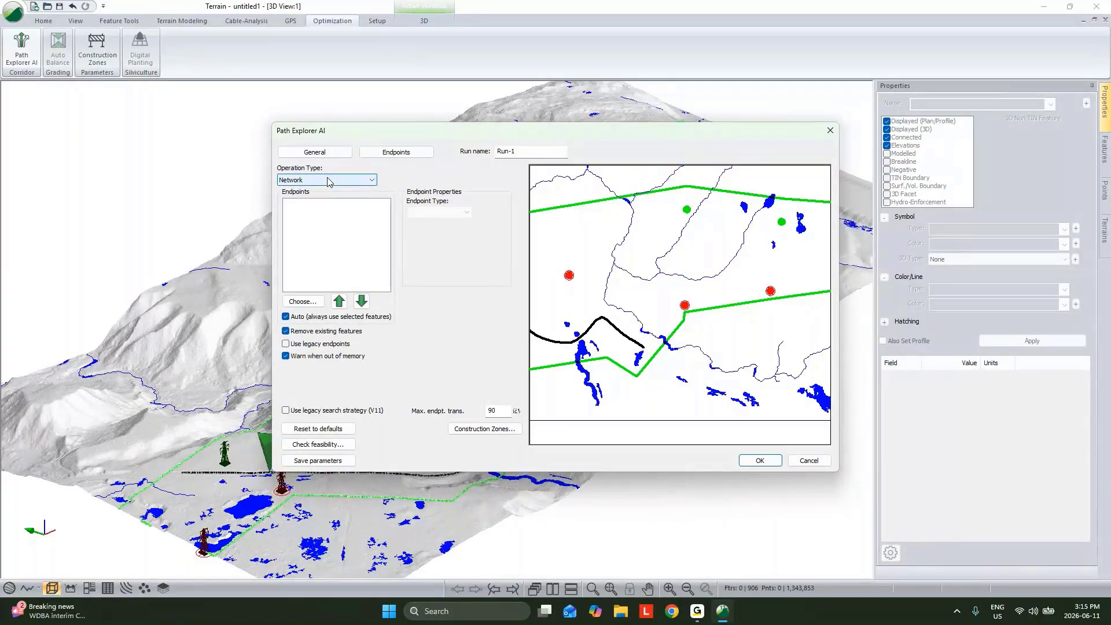
{"action": "left_click", "coordinate": [310, 303]}
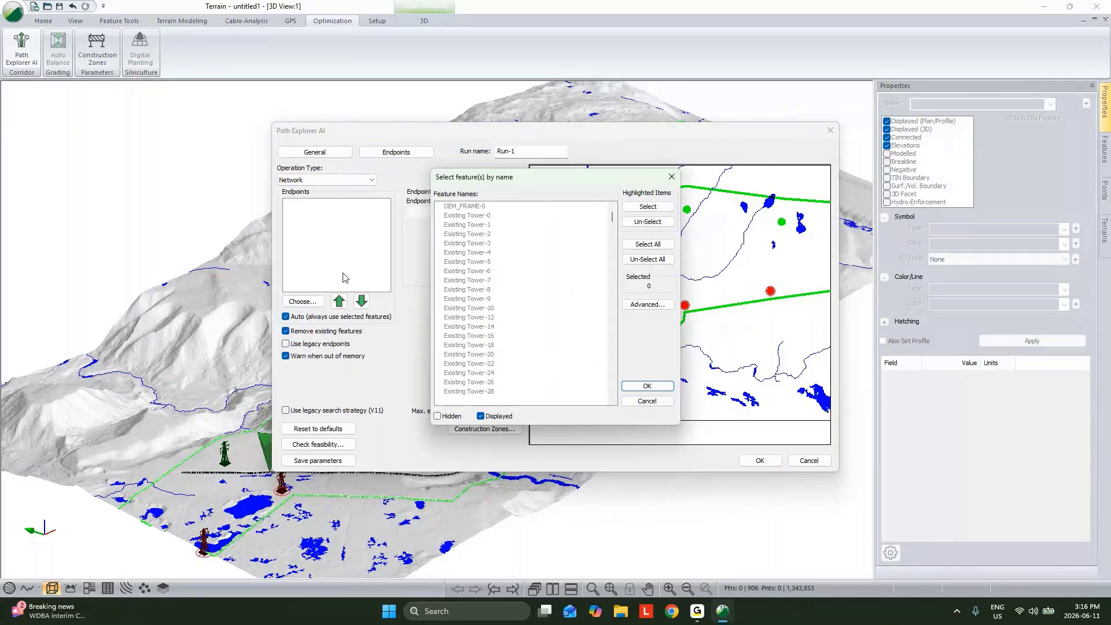
{"action": "left_click", "coordinate": [454, 228]}
{"action": "key", "text": "s"}
{"action": "double_click", "coordinate": [458, 208]}
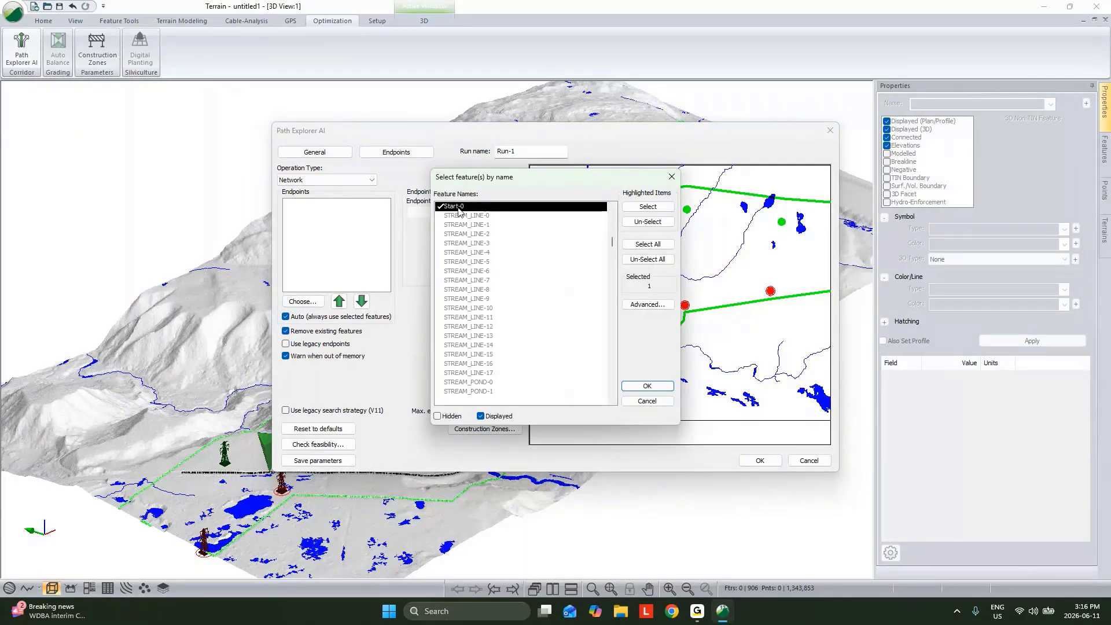
{"action": "scroll", "coordinate": [466, 234], "scroll_direction": "up", "scroll_amount": 3}
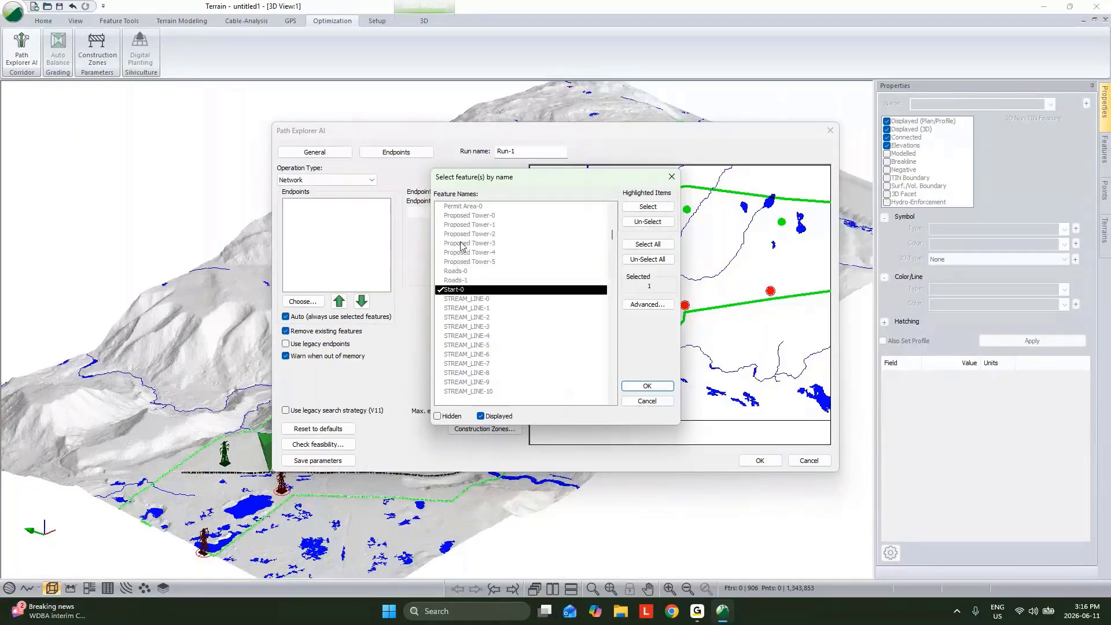
{"action": "left_click_drag", "start_coordinate": [466, 261], "coordinate": [466, 216]}
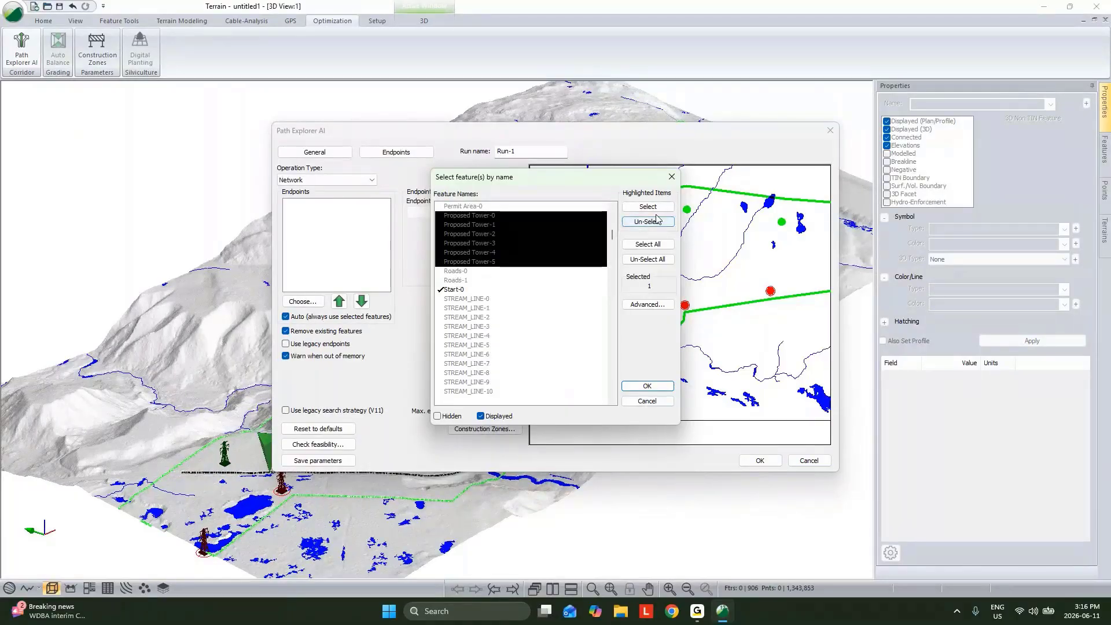
{"action": "left_click", "coordinate": [647, 207]}
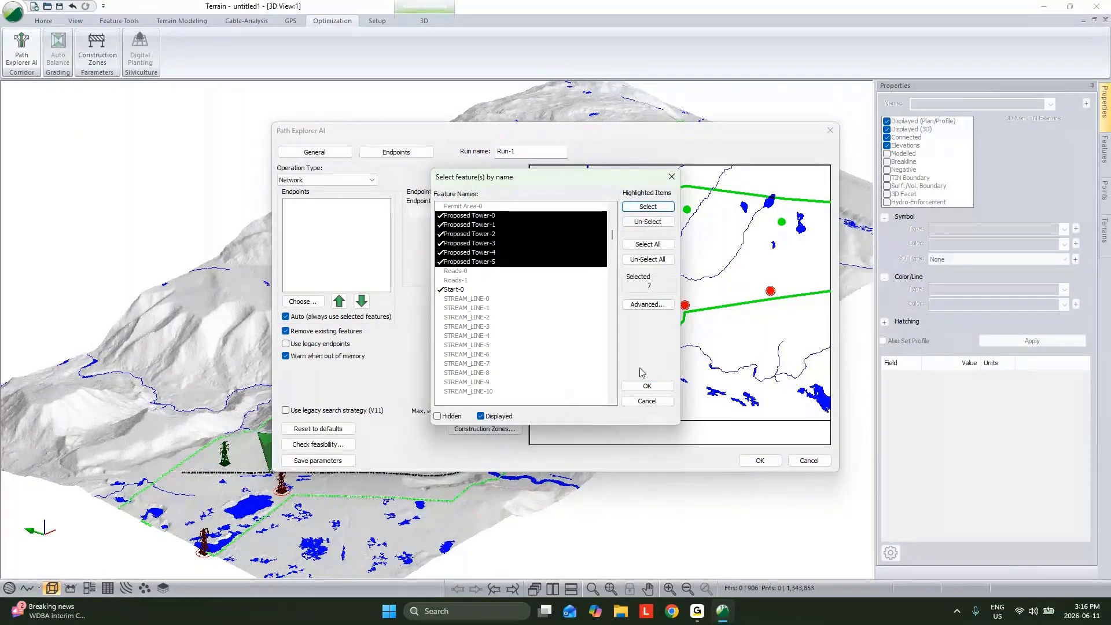
{"action": "left_click", "coordinate": [647, 386]}
Move Start-0 to the first place in the endpoint order
{"action": "left_click", "coordinate": [307, 256]}
{"action": "left_click", "coordinate": [339, 301]}
{"action": "left_click", "coordinate": [339, 301]}
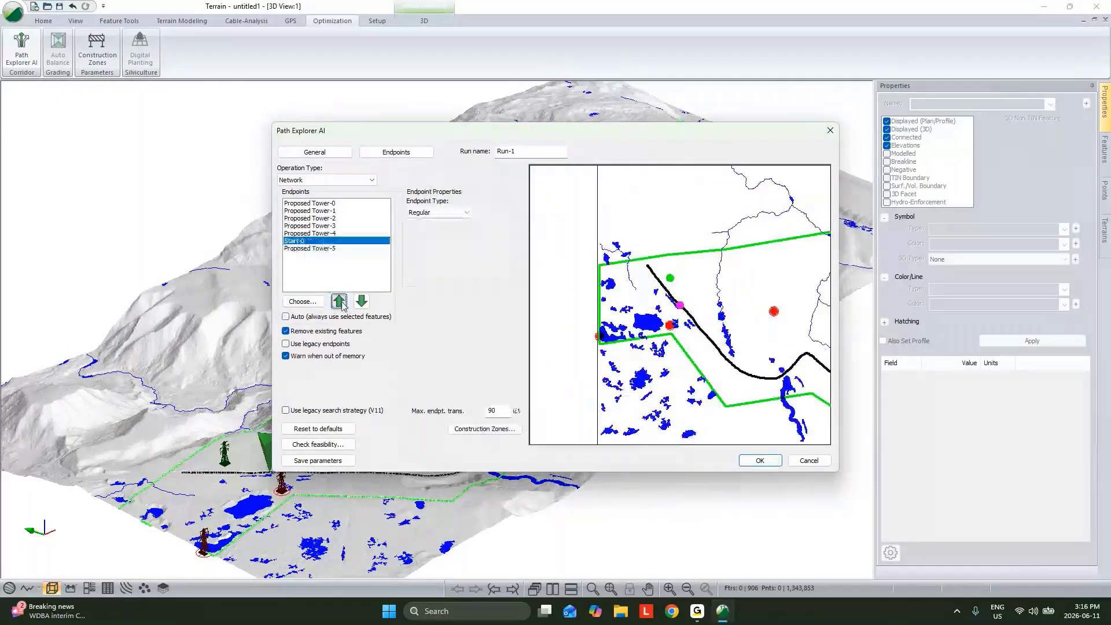
{"action": "left_click", "coordinate": [341, 301]}
{"action": "left_click", "coordinate": [340, 302]}
{"action": "left_click", "coordinate": [340, 302]}
{"action": "left_click", "coordinate": [340, 302]}
{"action": "left_click", "coordinate": [341, 301]}
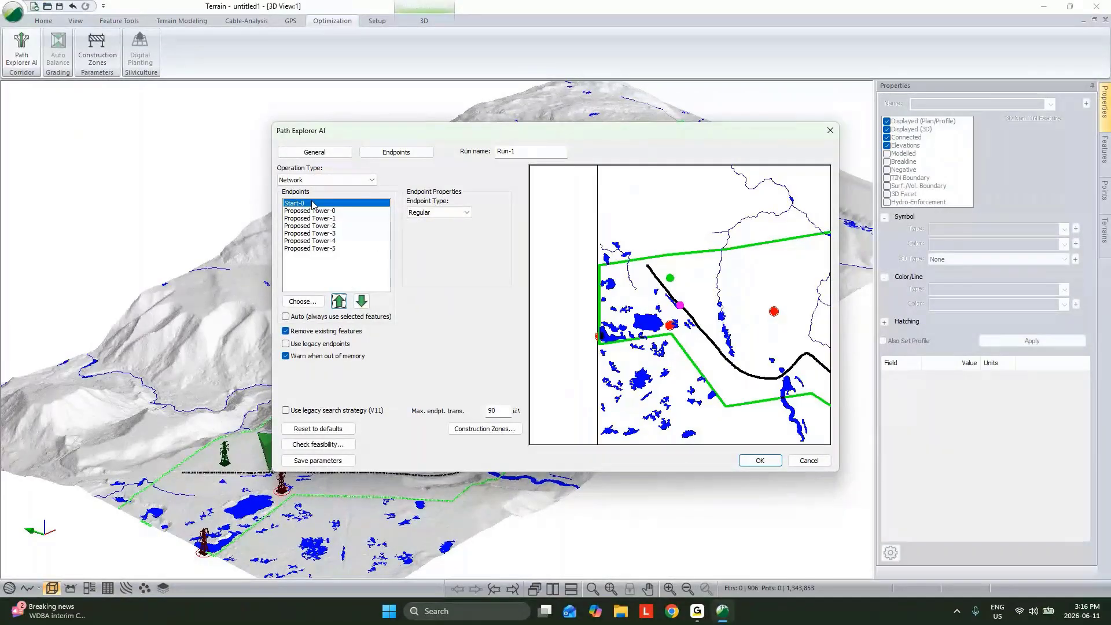
Add a No-Go Polylines construction zone set containing the Permit Area-0 feature
{"action": "left_click", "coordinate": [465, 435]}
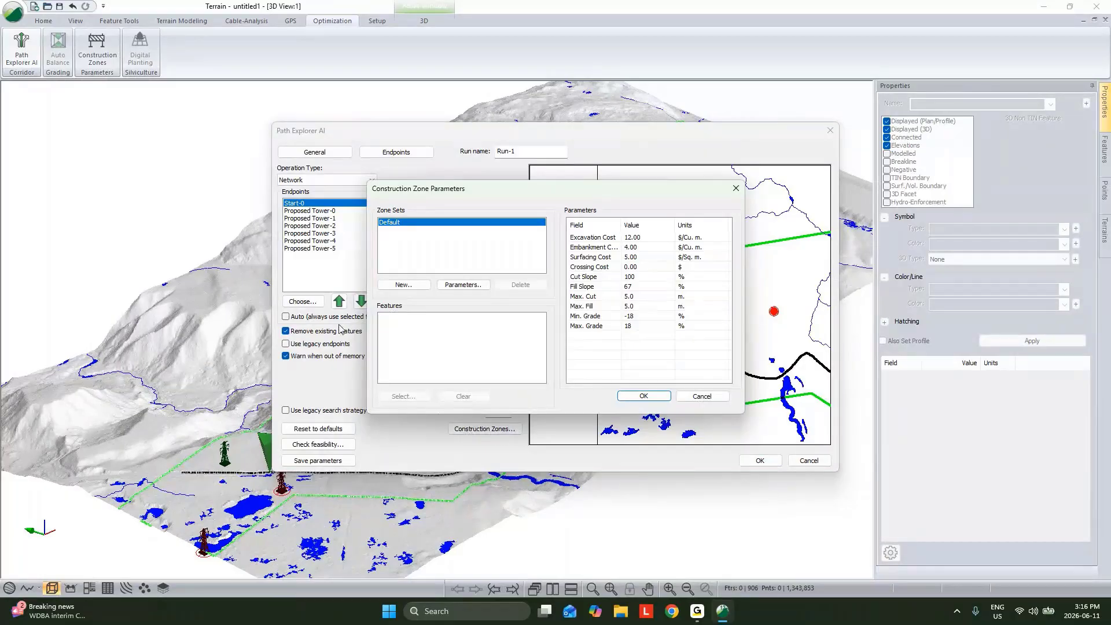
{"action": "left_click", "coordinate": [403, 284]}
{"action": "left_click", "coordinate": [492, 265]}
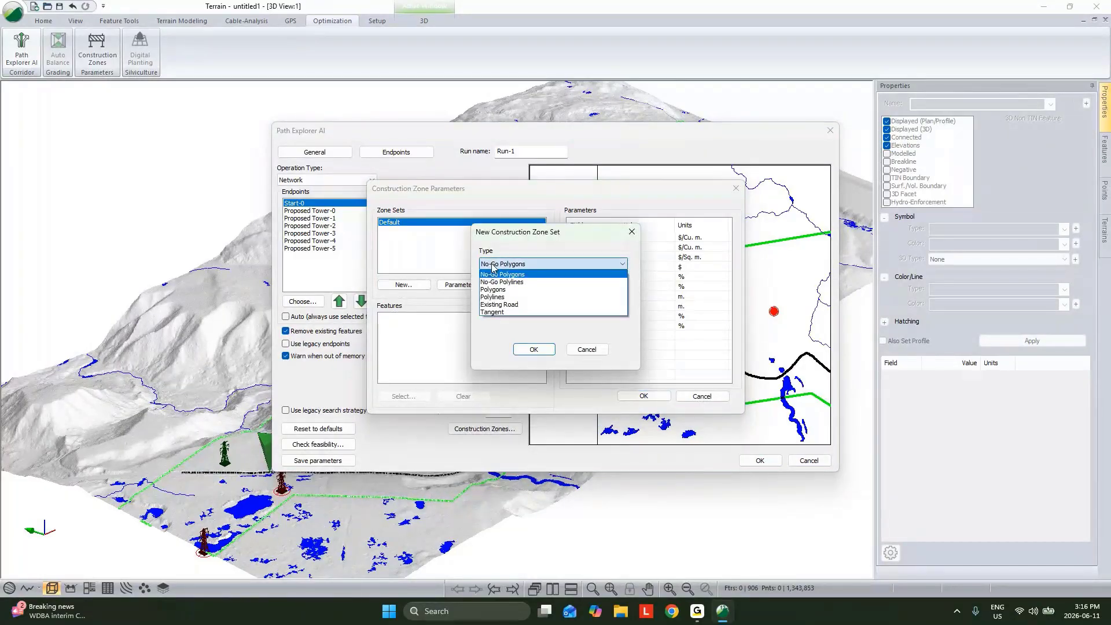
{"action": "left_click", "coordinate": [489, 282]}
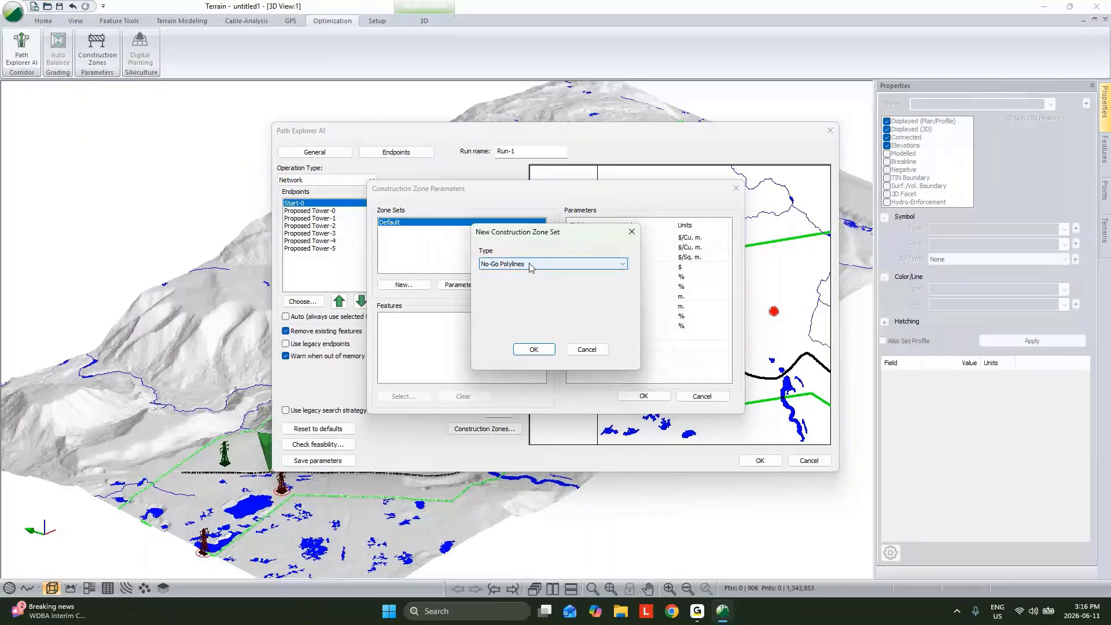
{"action": "left_click", "coordinate": [534, 350]}
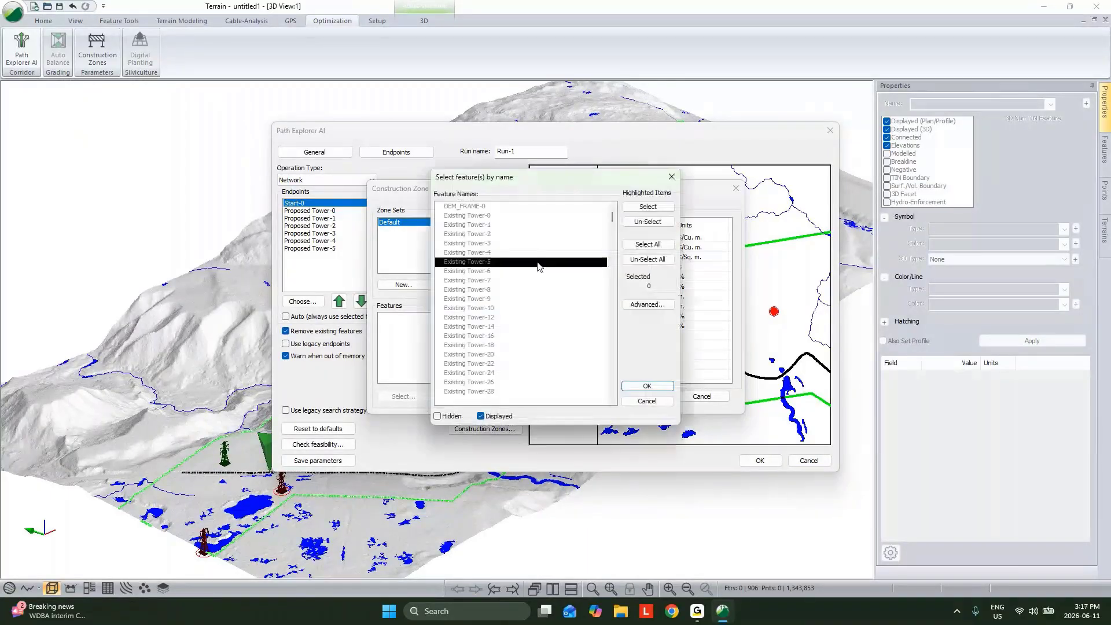
{"action": "key", "text": "p"}
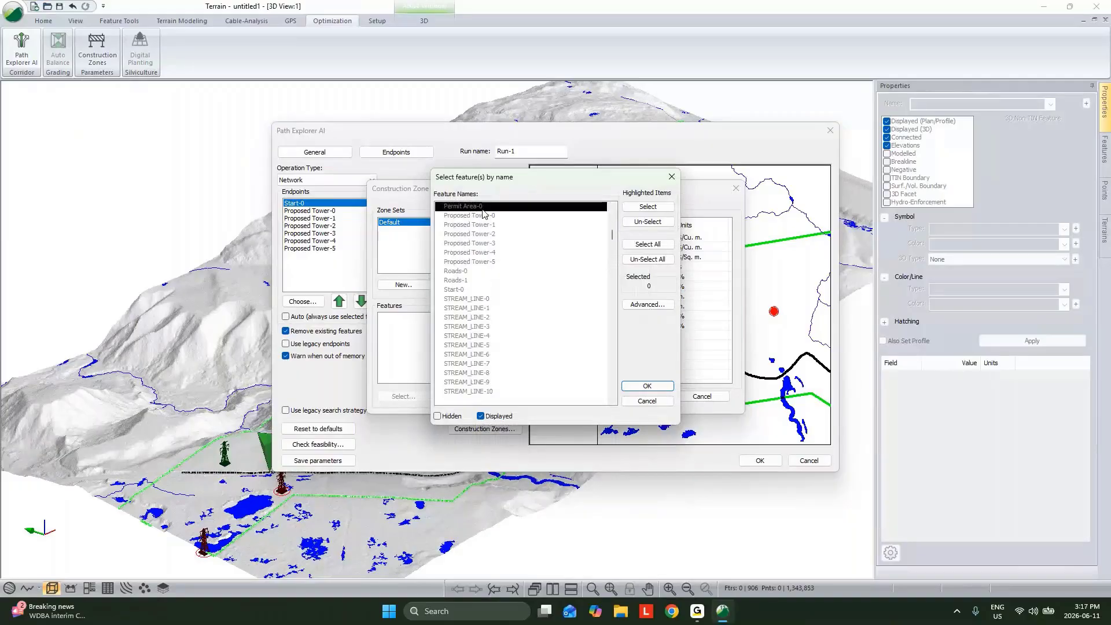
{"action": "key", "text": "space"}
{"action": "left_click", "coordinate": [647, 386]}
{"action": "left_click", "coordinate": [405, 285]}
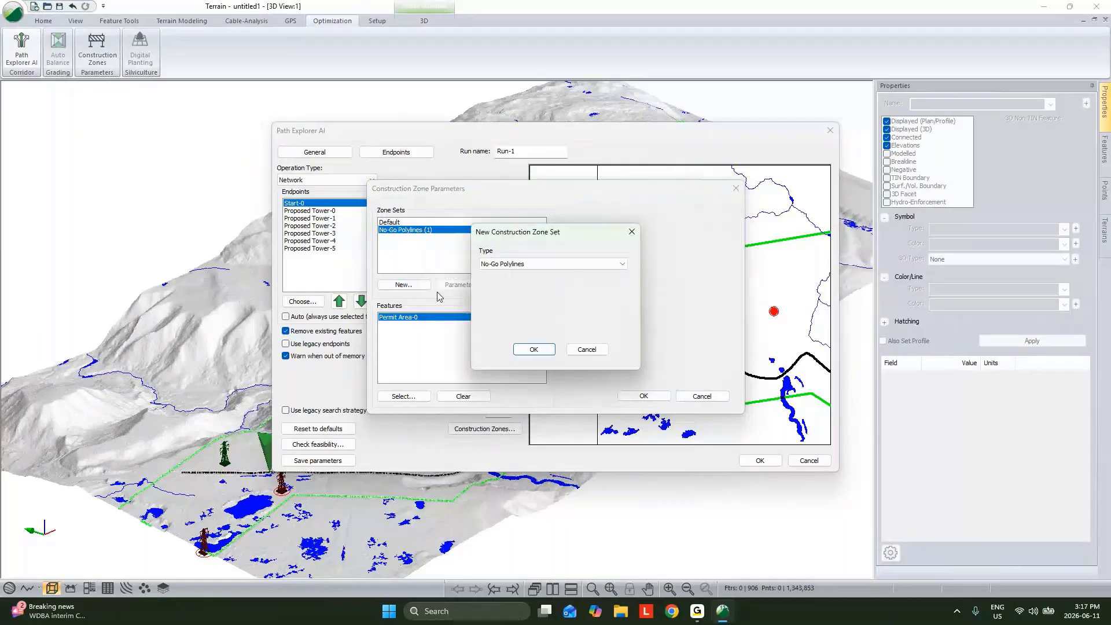
{"action": "left_click", "coordinate": [516, 268]}
{"action": "left_click", "coordinate": [514, 283]}
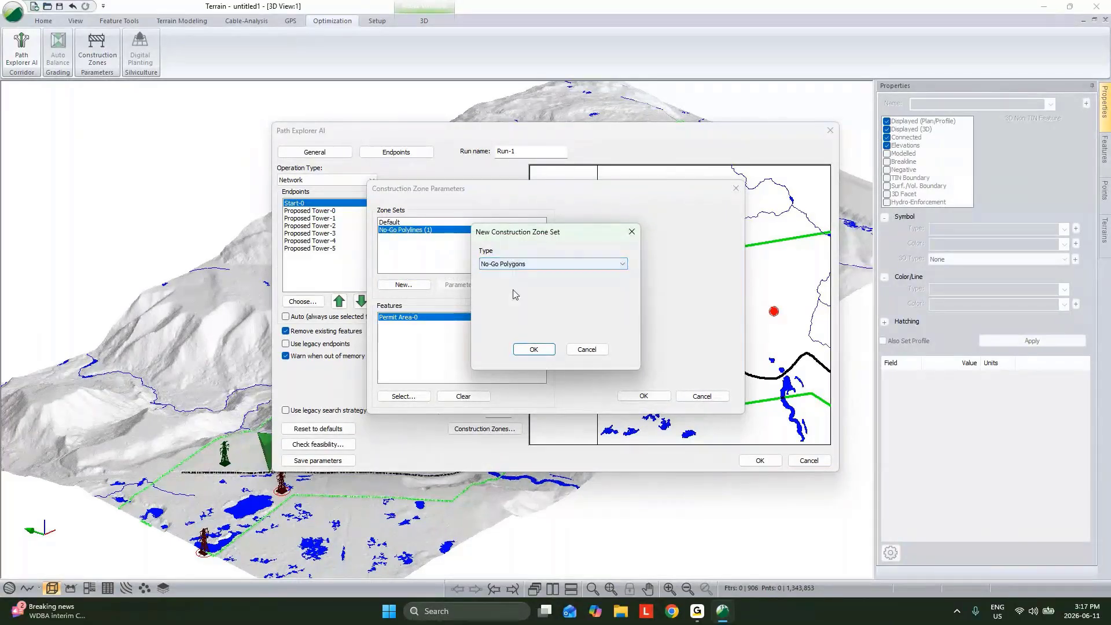
{"action": "left_click", "coordinate": [530, 350]}
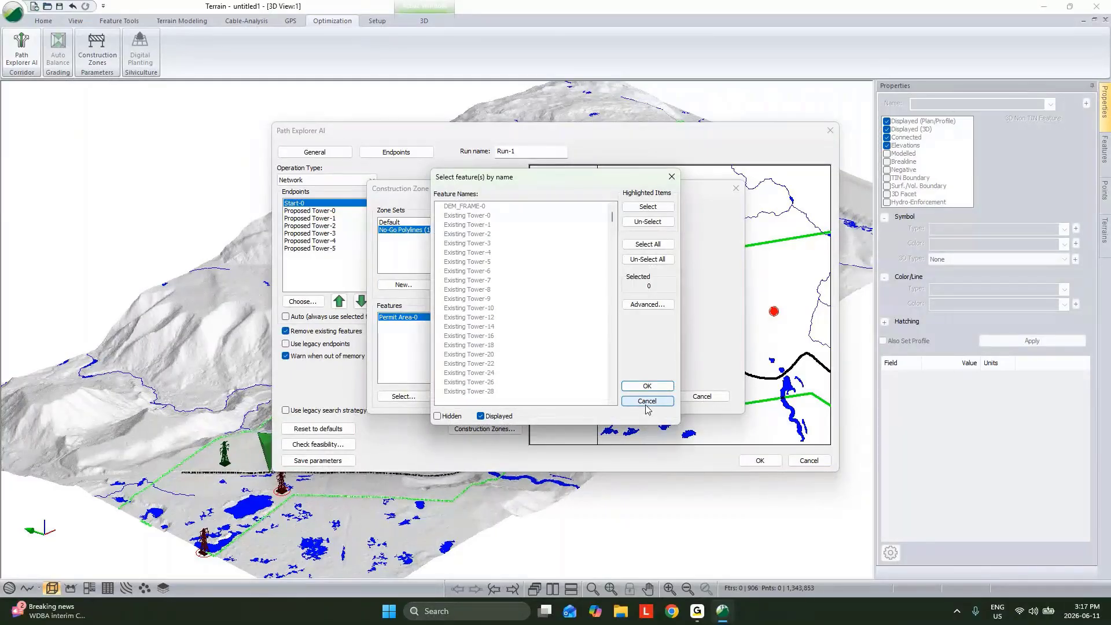
{"action": "scroll", "coordinate": [535, 374], "scroll_direction": "down", "scroll_amount": 1}
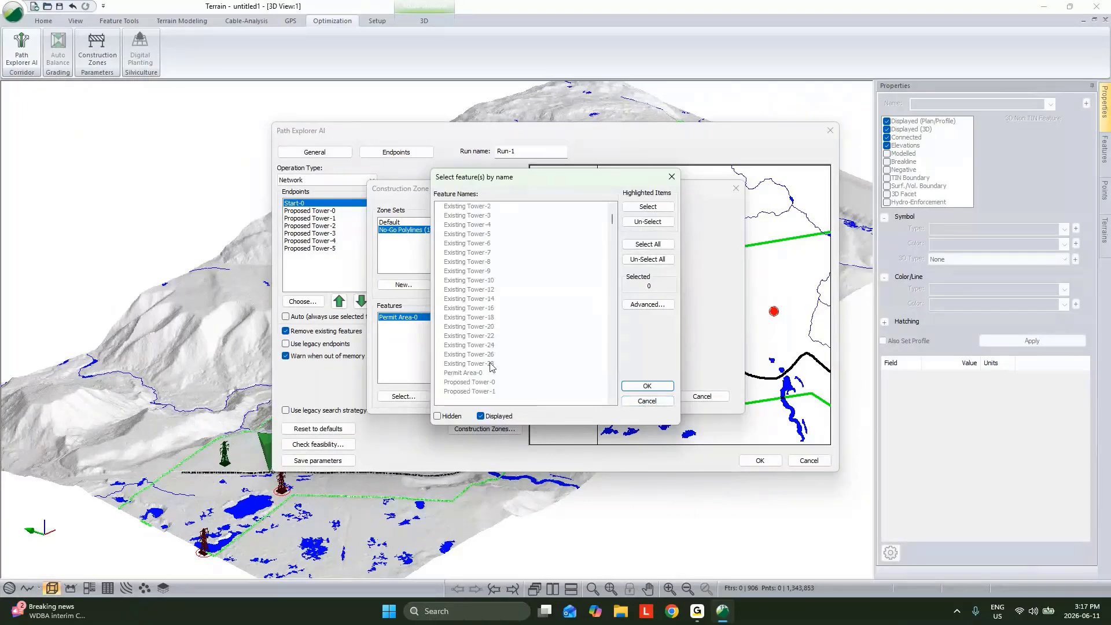
{"action": "scroll", "coordinate": [494, 368], "scroll_direction": "up", "scroll_amount": 1}
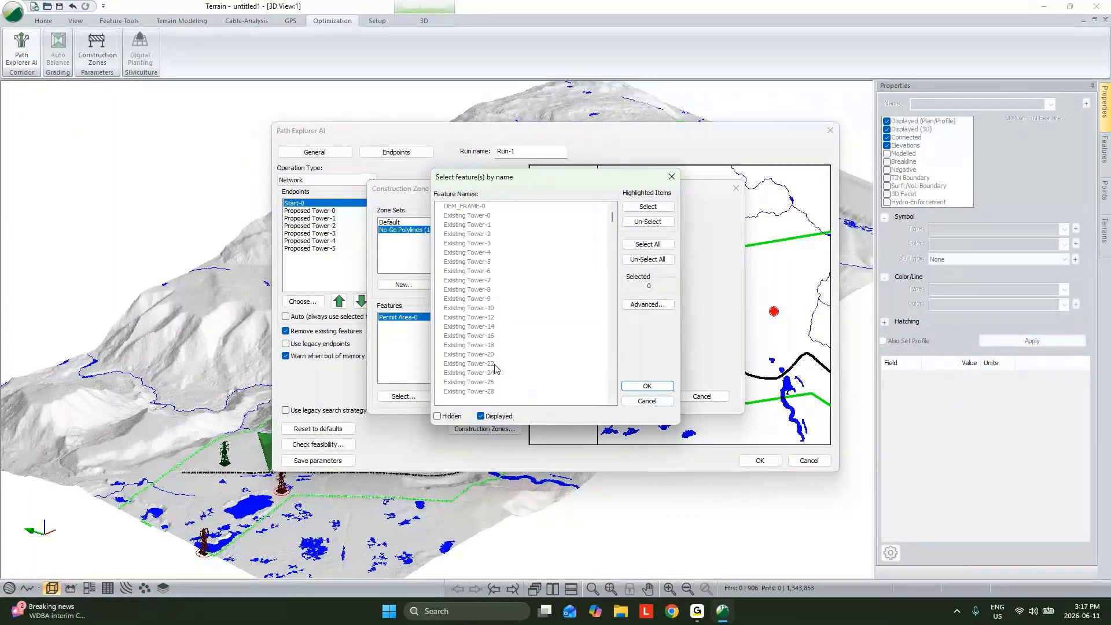
{"action": "left_click", "coordinate": [646, 401]}
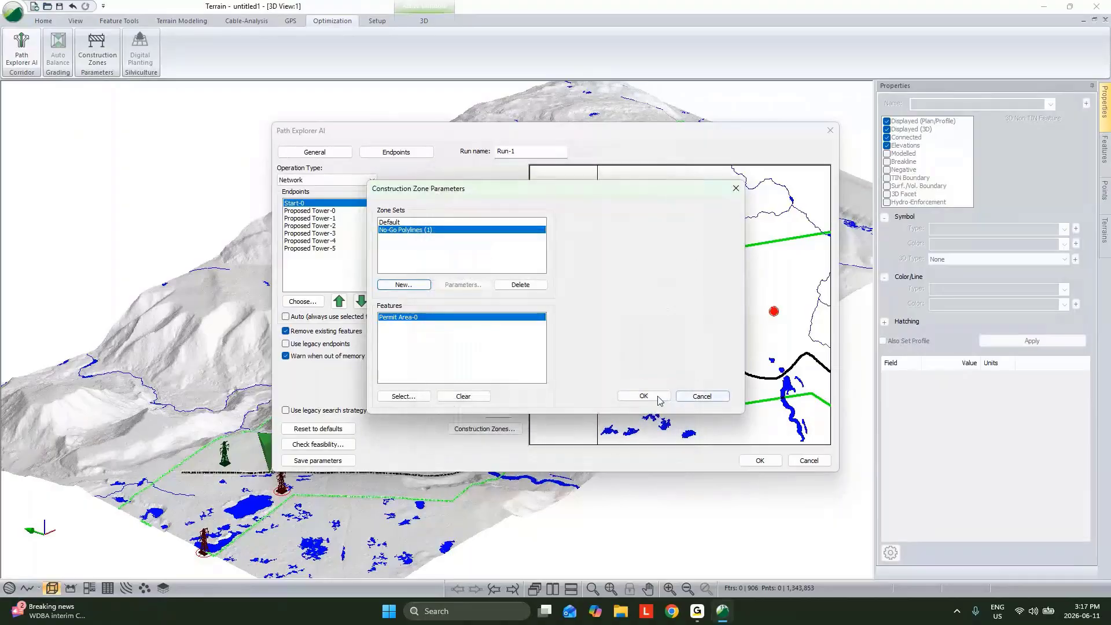
Accept the construction zone sets and close the Path Explorer AI setup without starting a run
{"action": "left_click", "coordinate": [643, 398]}
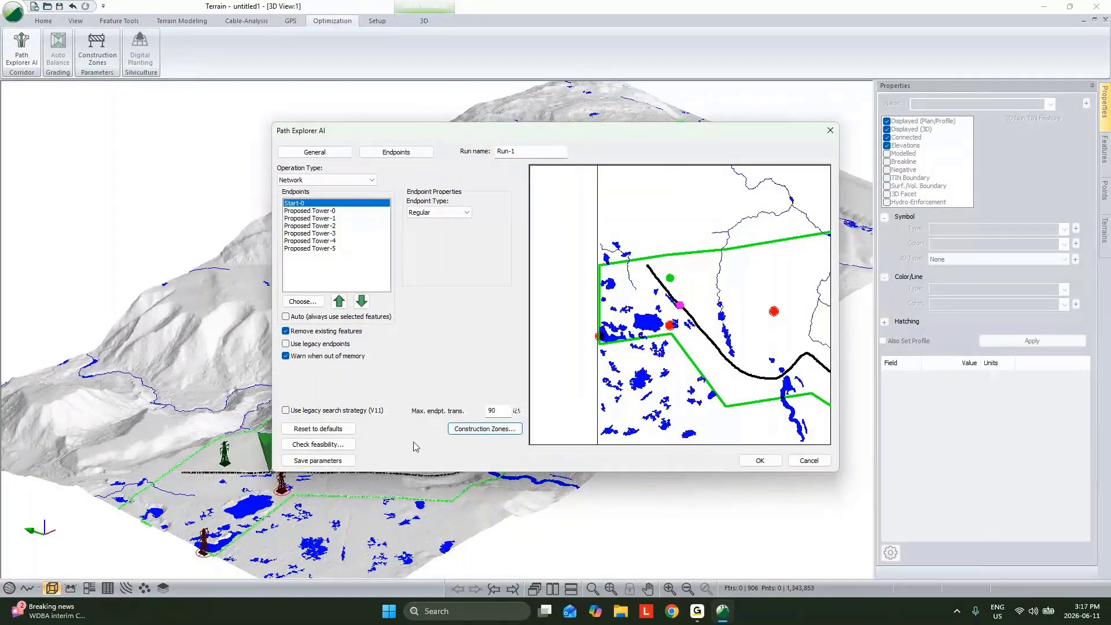
{"action": "left_click", "coordinate": [803, 463]}
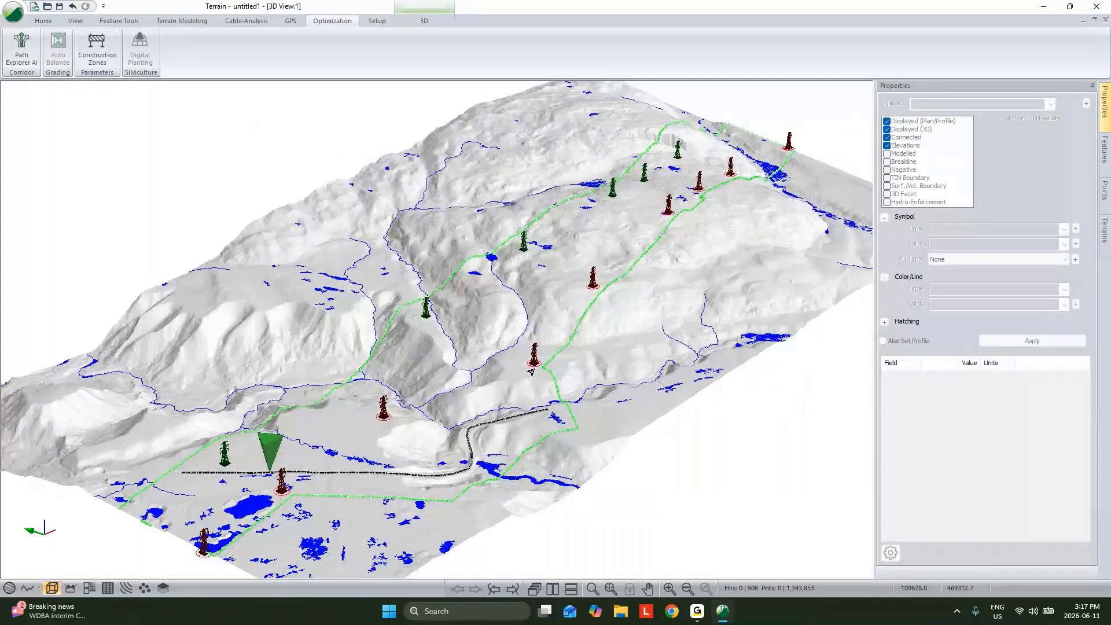
Select all features similar to the red Existing Tower outline, using the name and the symbol None as criteria
{"action": "left_click", "coordinate": [532, 372]}
{"action": "right_click", "coordinate": [568, 238]}
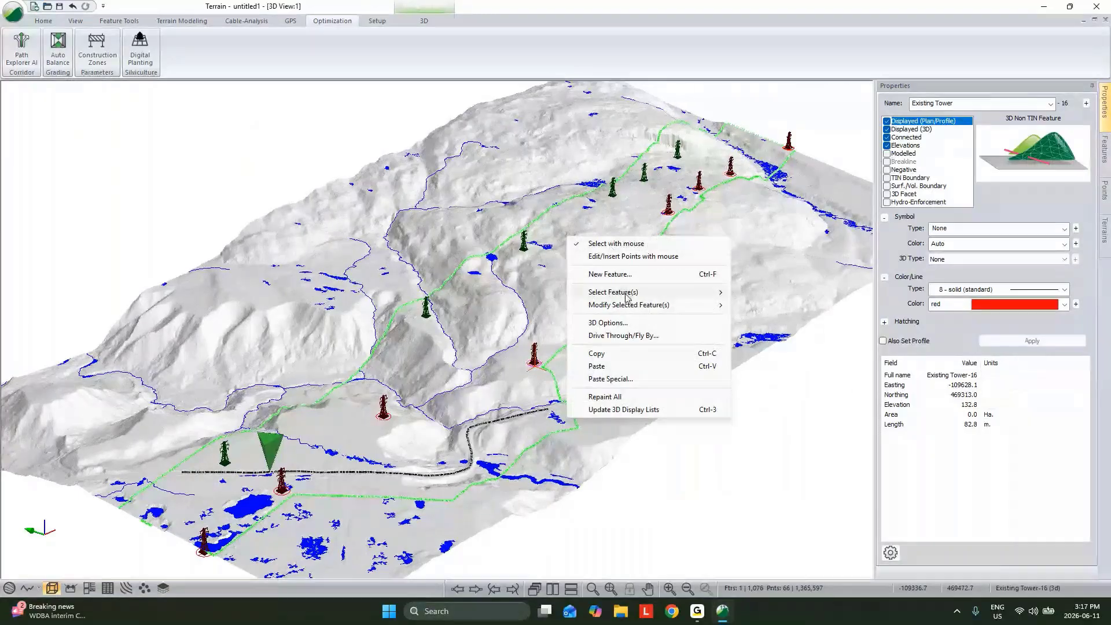
{"action": "mouse_move", "coordinate": [627, 298]}
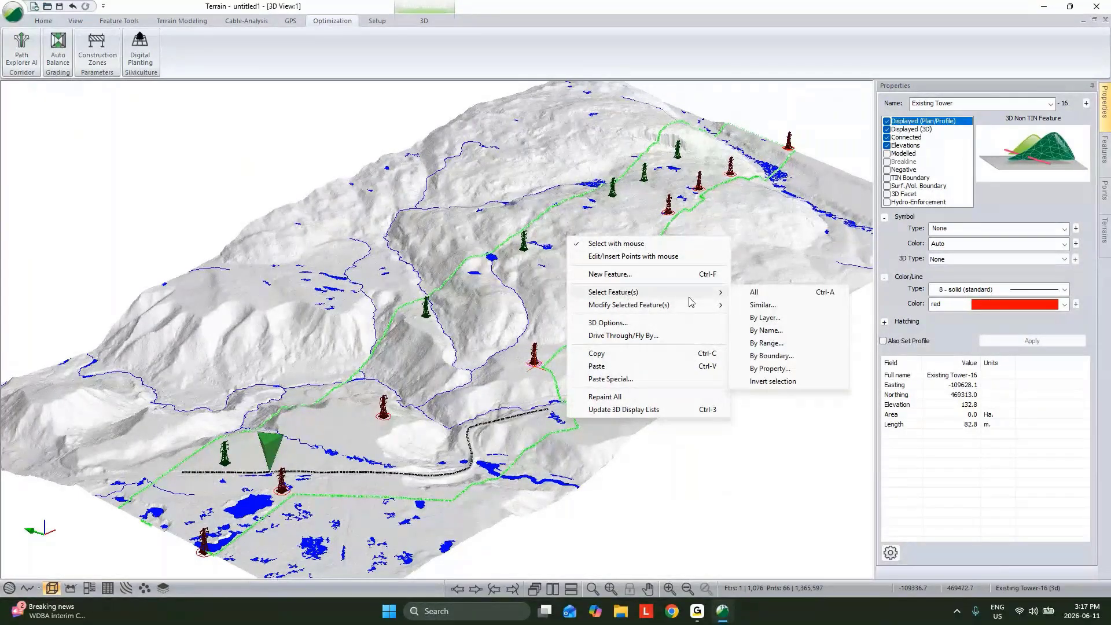
{"action": "left_click", "coordinate": [763, 305]}
{"action": "left_click", "coordinate": [453, 306]}
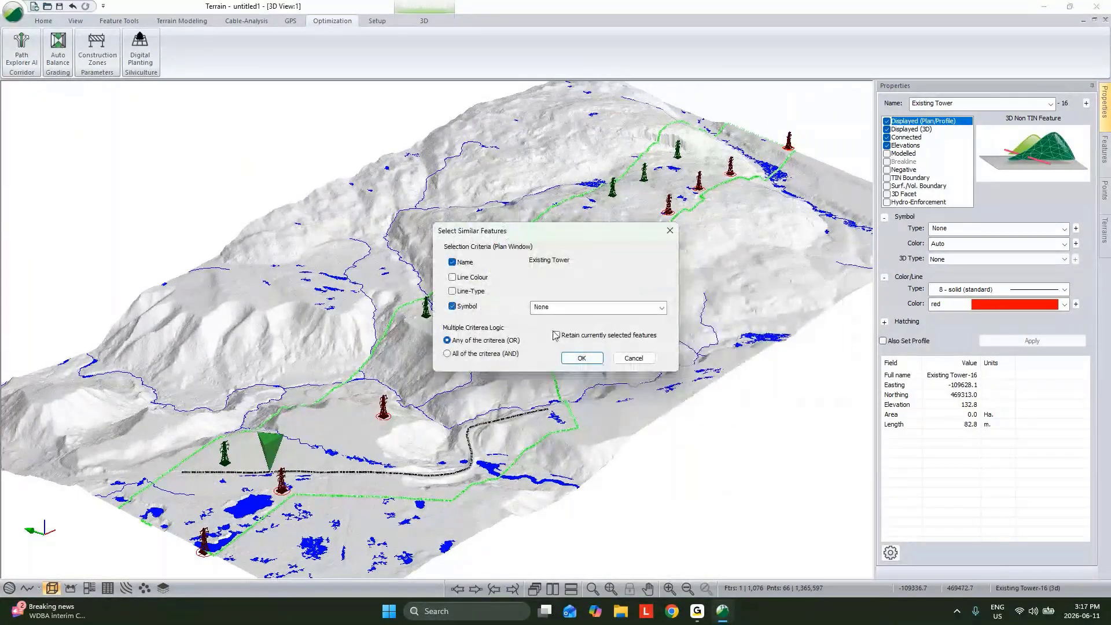
{"action": "left_click", "coordinate": [581, 358]}
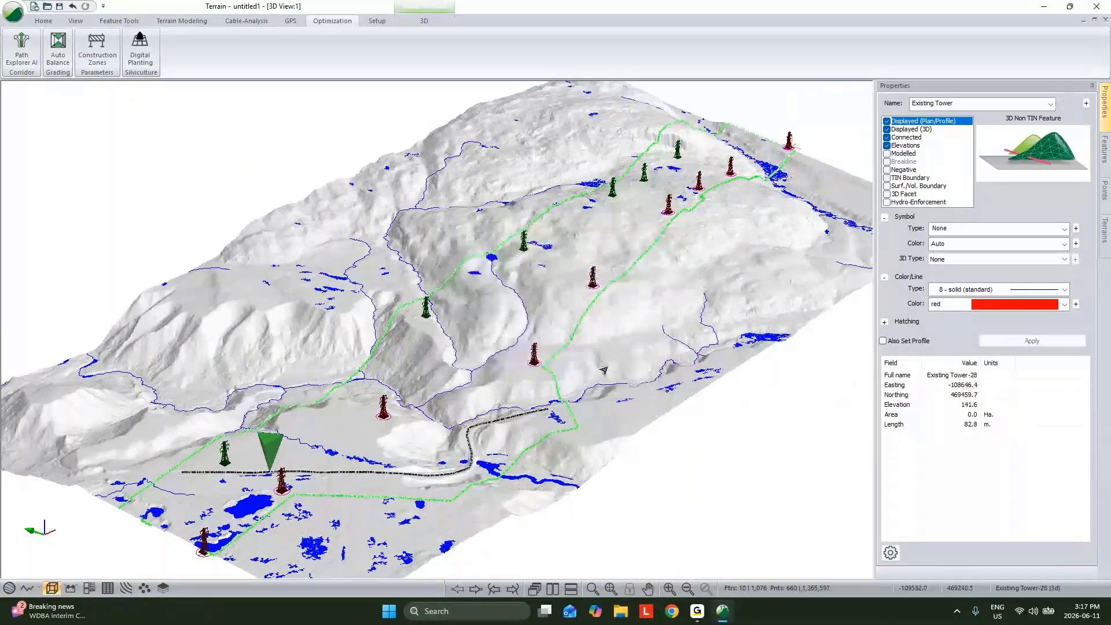
Rename the selected tower outlines to "Existing Tower no god" and apply the change
{"action": "left_click", "coordinate": [980, 104]}
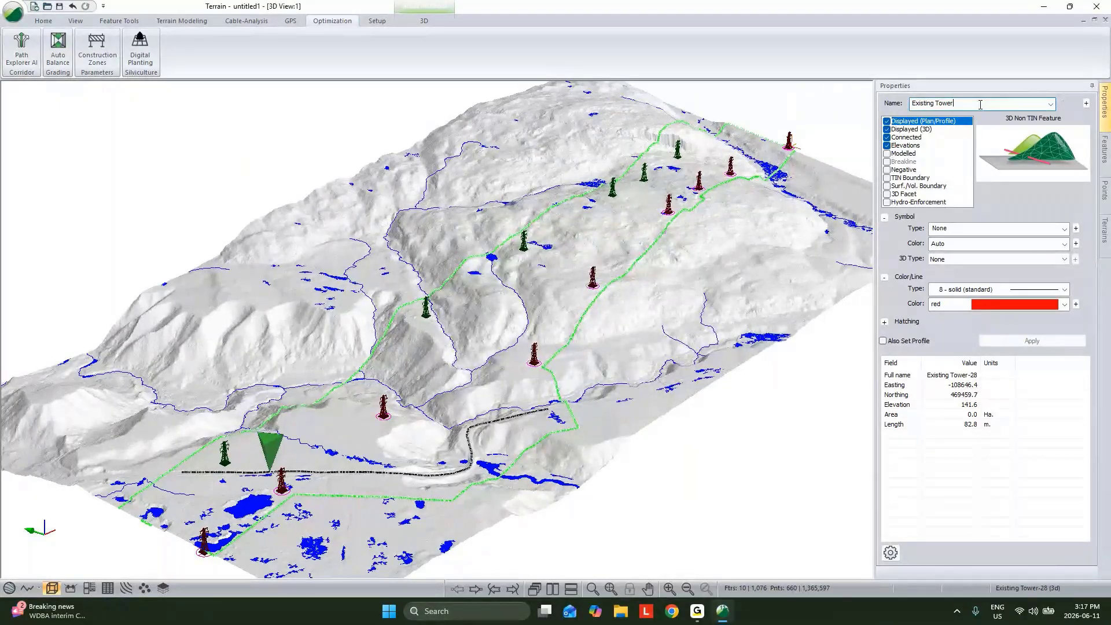
{"action": "type", "text": "no god"}
{"action": "left_click", "coordinate": [1018, 340]}
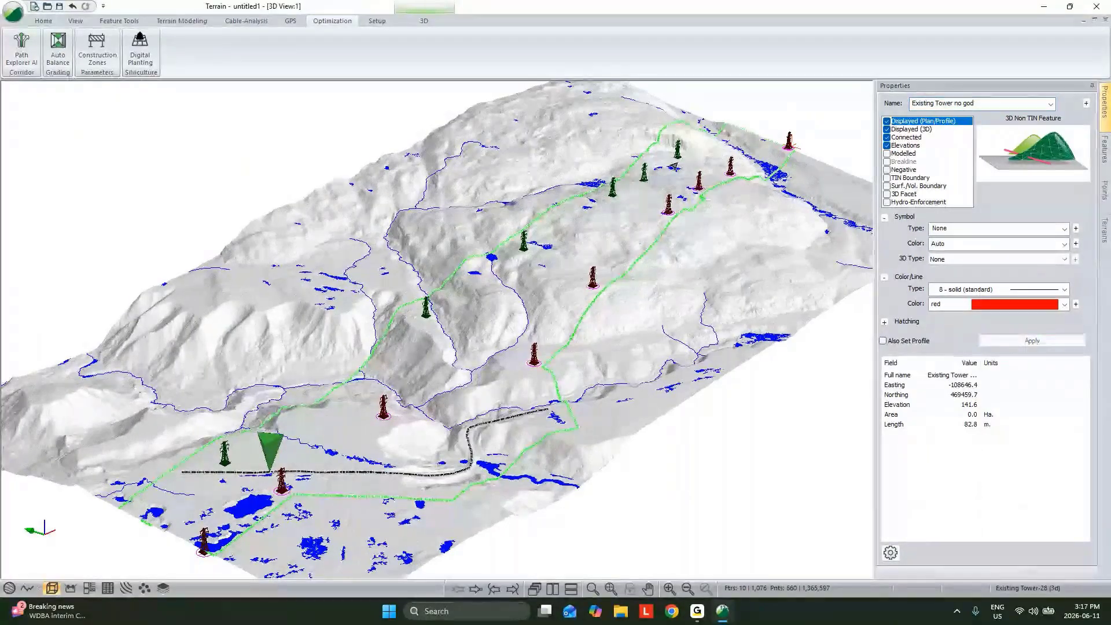
Reopen the Path Explorer AI setup and start a new construction zone set of type No-Go Polygons
{"action": "left_click", "coordinate": [22, 51]}
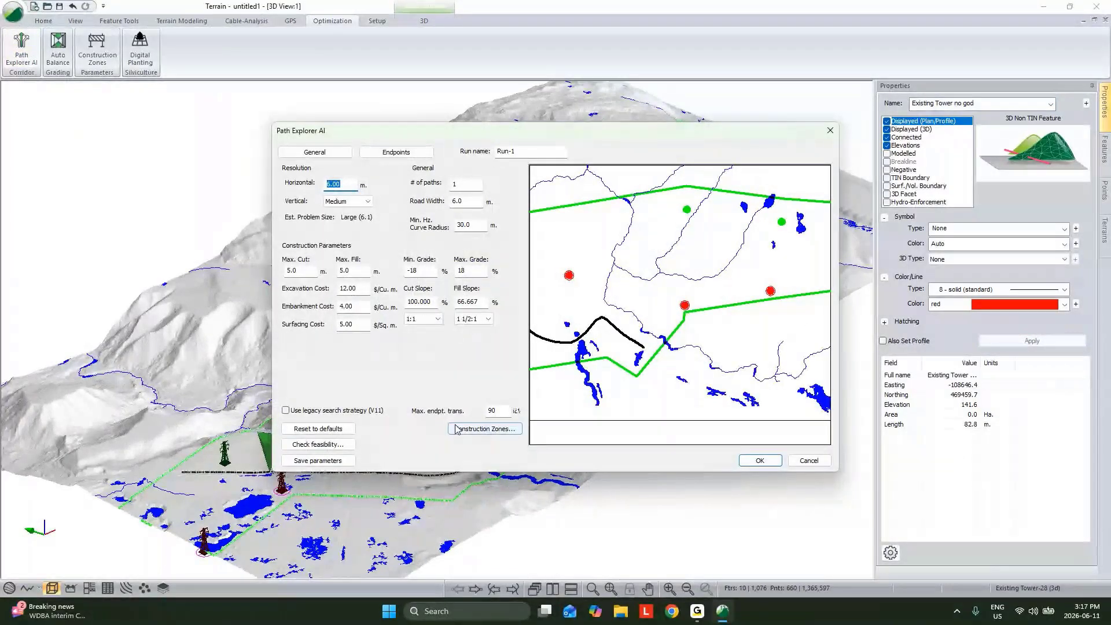
{"action": "left_click", "coordinate": [426, 153]}
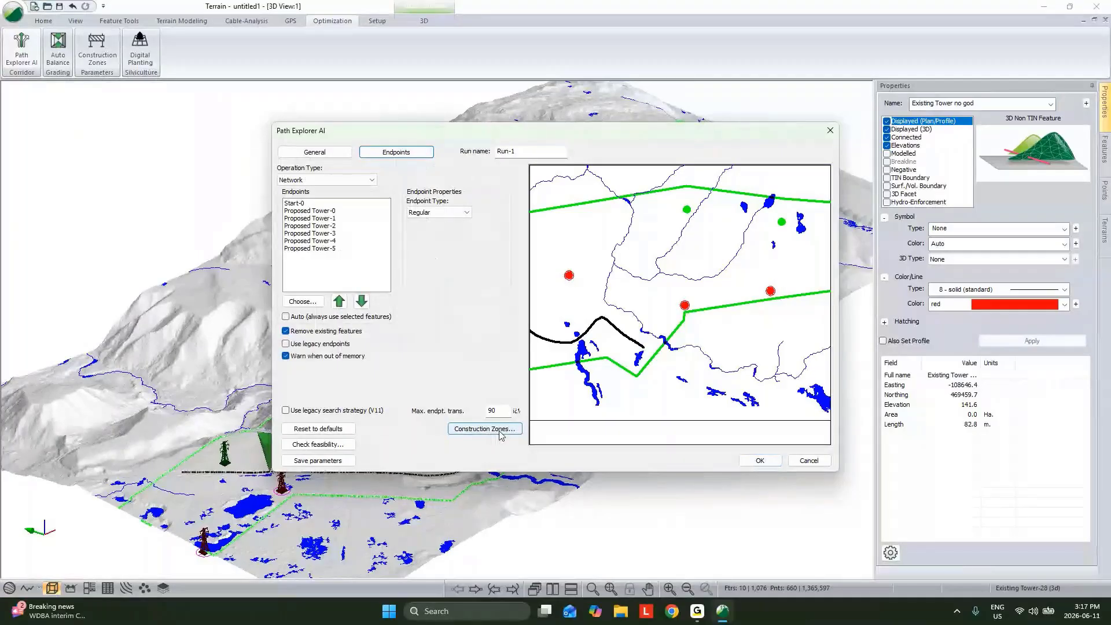
{"action": "left_click", "coordinate": [484, 428]}
{"action": "left_click", "coordinate": [403, 285]}
{"action": "left_click", "coordinate": [521, 264]}
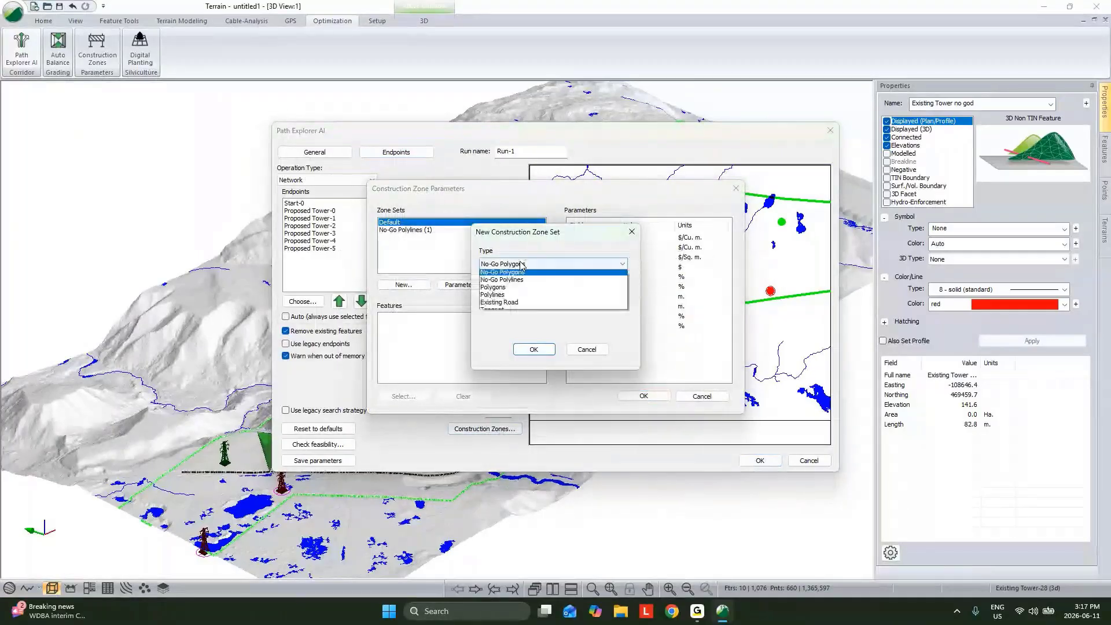
{"action": "left_click", "coordinate": [520, 272]}
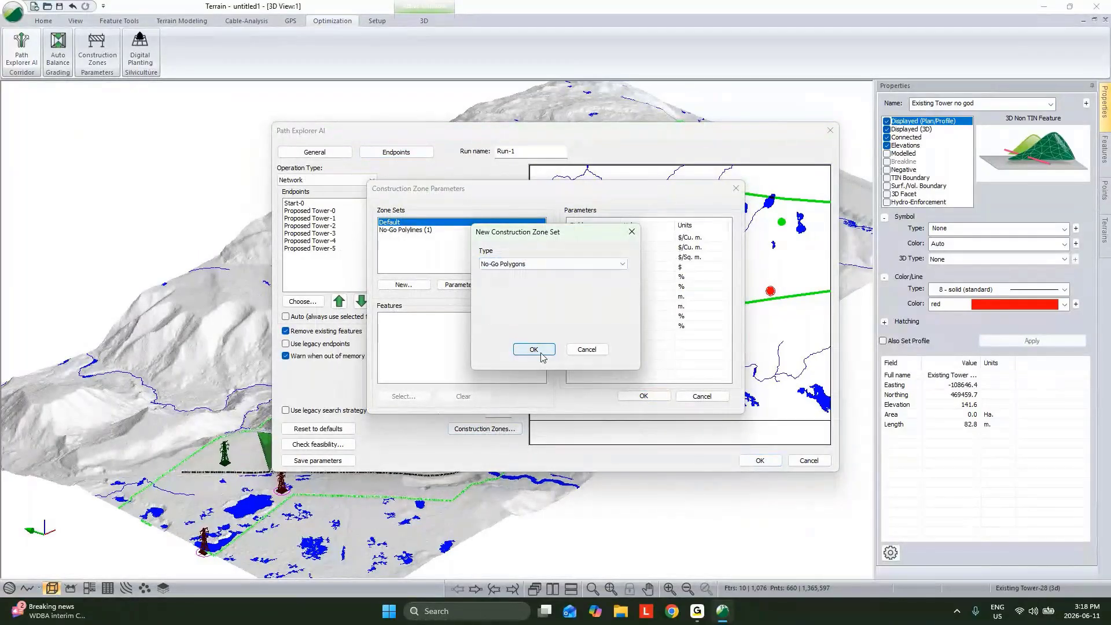
{"action": "left_click", "coordinate": [534, 350]}
Assign Existing Tower no god-0 through Existing Tower no god-9 to the No-Go Polygons set
{"action": "left_click", "coordinate": [496, 307]}
{"action": "scroll", "coordinate": [497, 313], "scroll_direction": "down", "scroll_amount": 2}
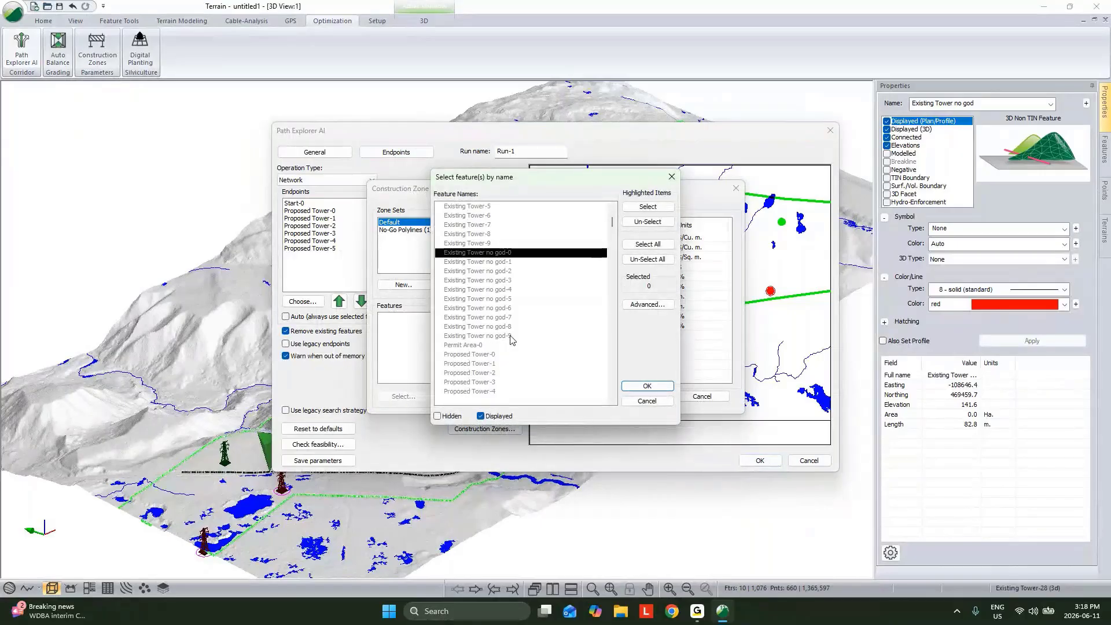
{"action": "left_click", "coordinate": [511, 336], "text": "shift"}
{"action": "left_click", "coordinate": [648, 207]}
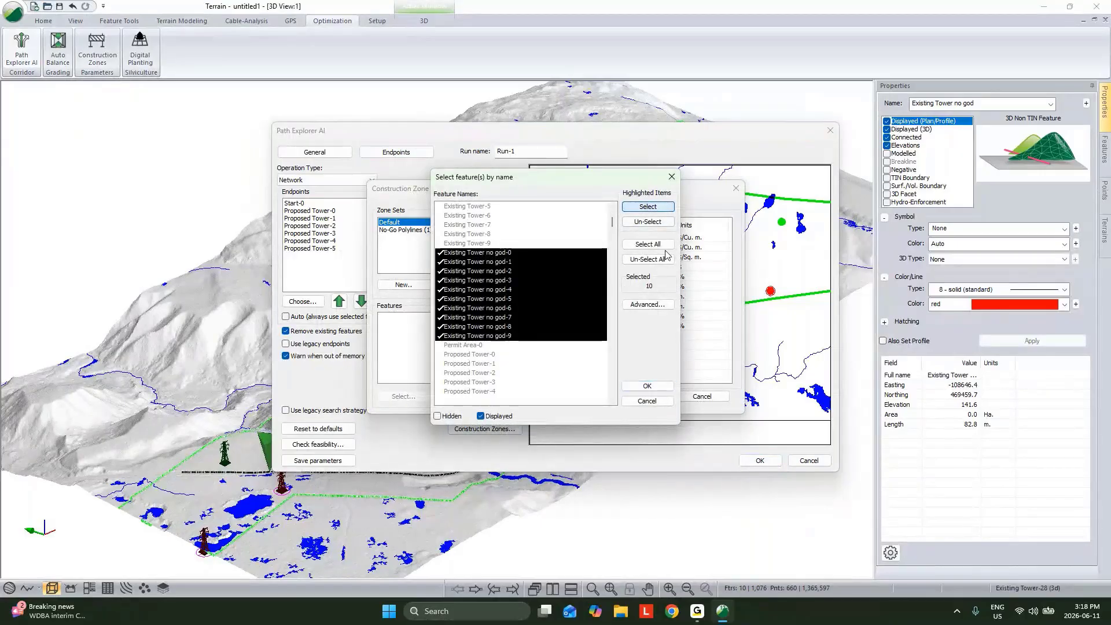
{"action": "left_click", "coordinate": [647, 386]}
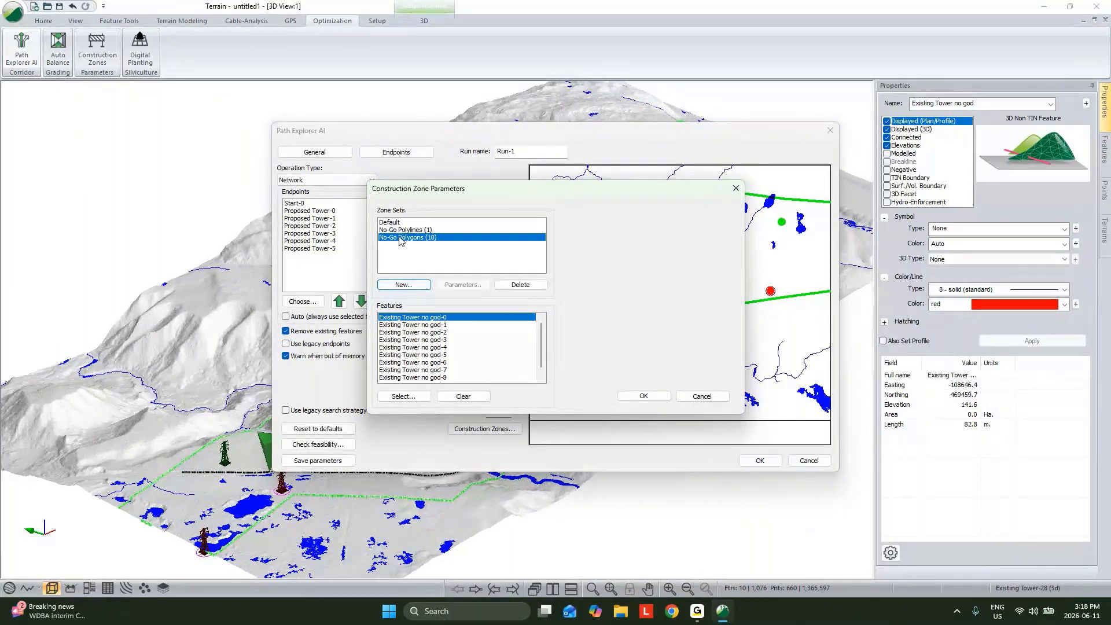
Add a Polylines construction zone set from the predefined Streams Rivers Creeks layer with a crossing cost of $4000
{"action": "left_click", "coordinate": [402, 285]}
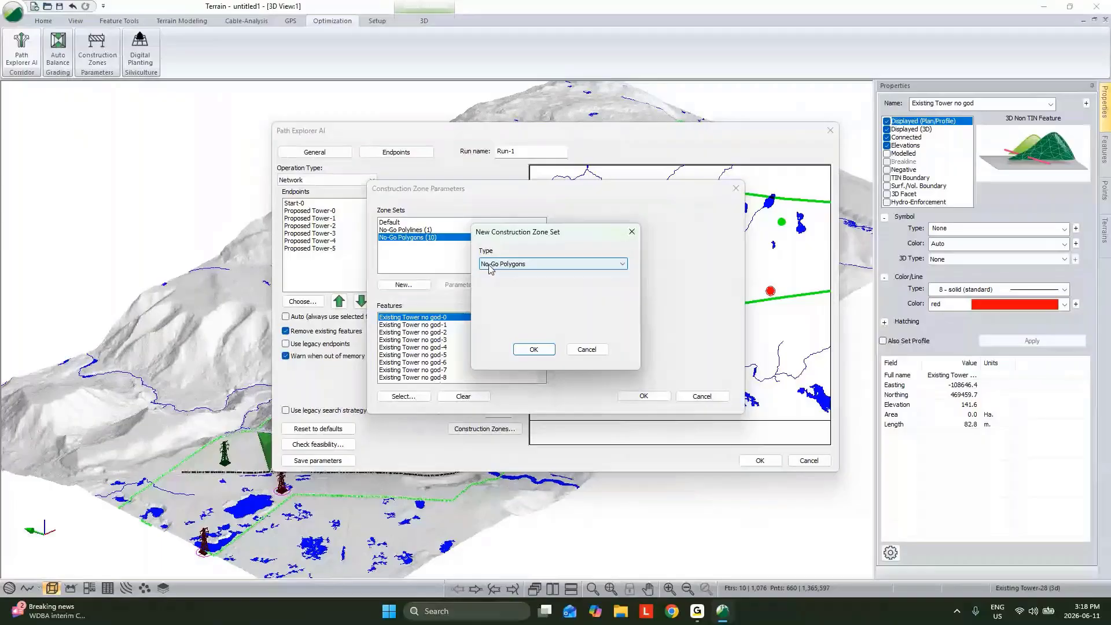
{"action": "left_click", "coordinate": [497, 265]}
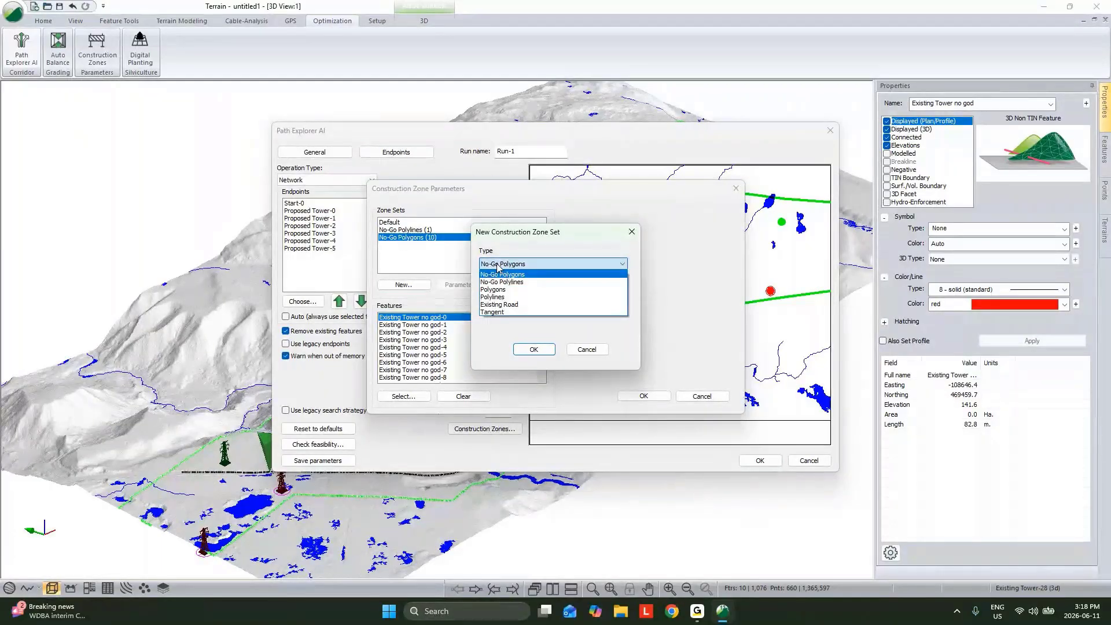
{"action": "left_click", "coordinate": [493, 297]}
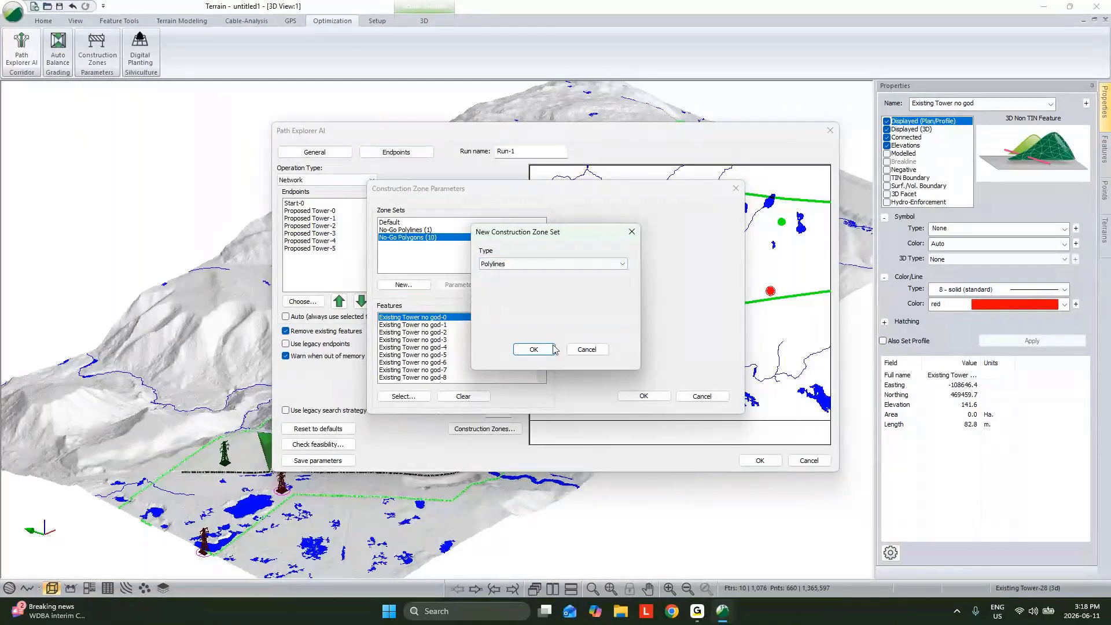
{"action": "left_click", "coordinate": [535, 350]}
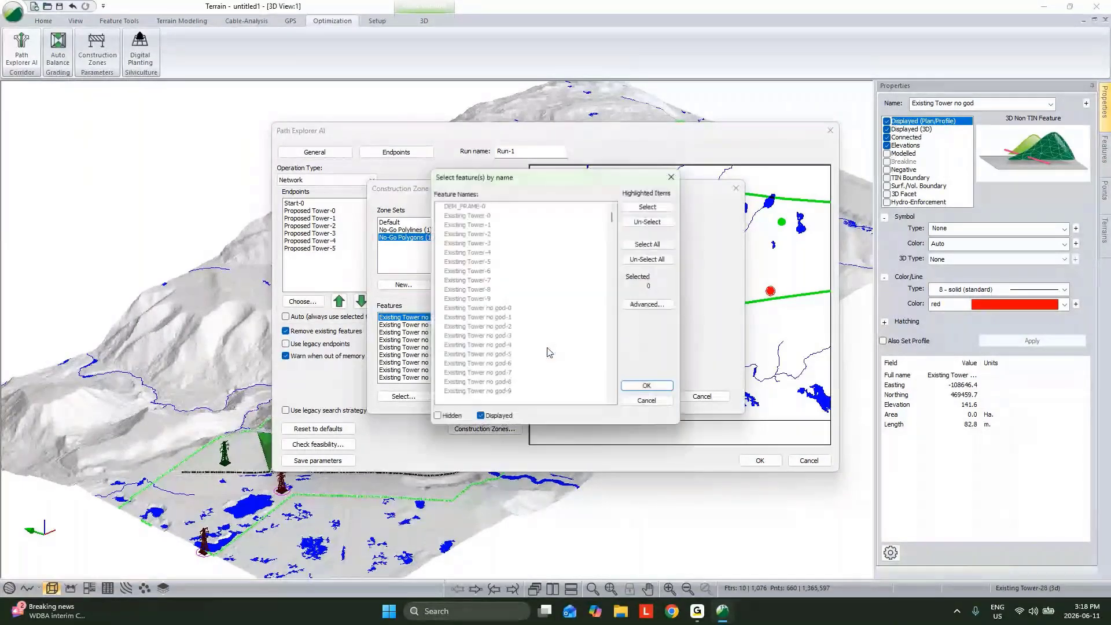
{"action": "left_click", "coordinate": [647, 304]}
{"action": "left_click", "coordinate": [723, 289]}
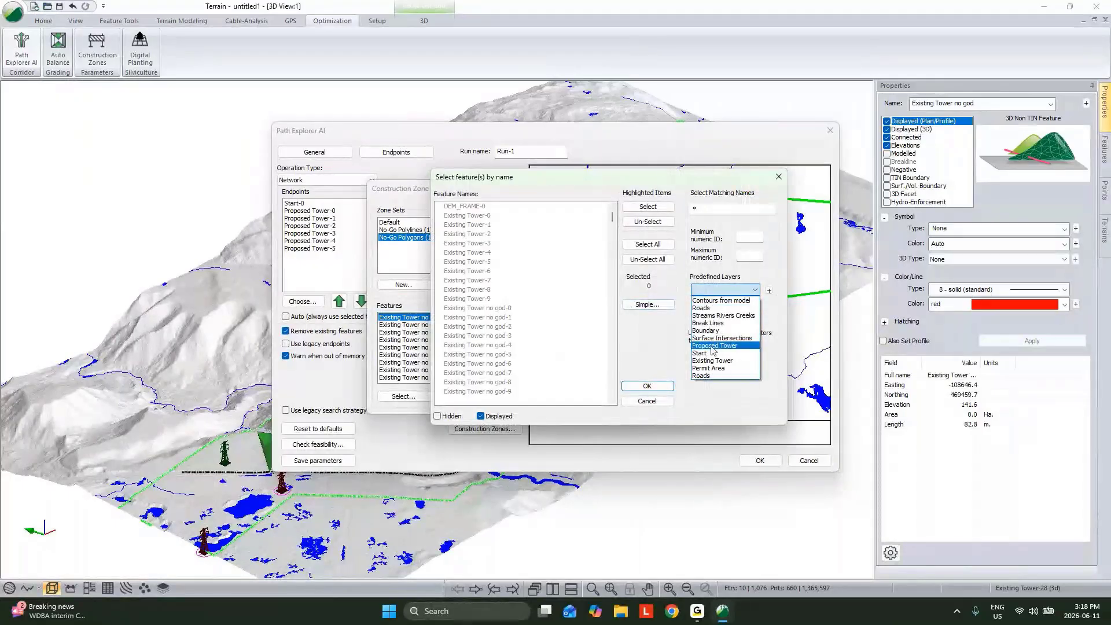
{"action": "left_click", "coordinate": [724, 315]}
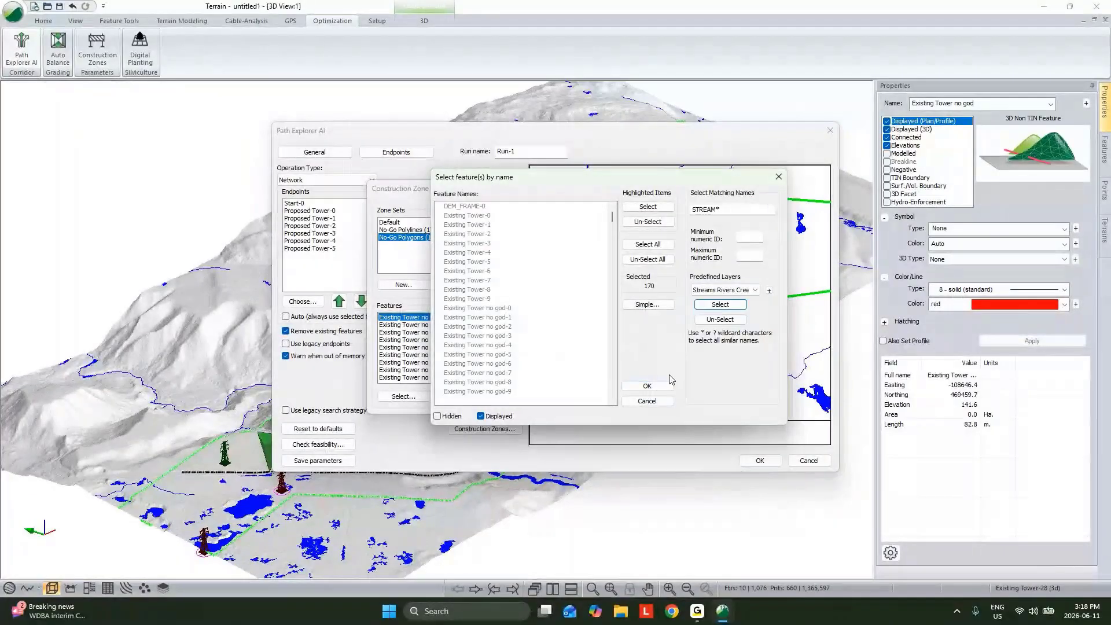
{"action": "left_click", "coordinate": [647, 386]}
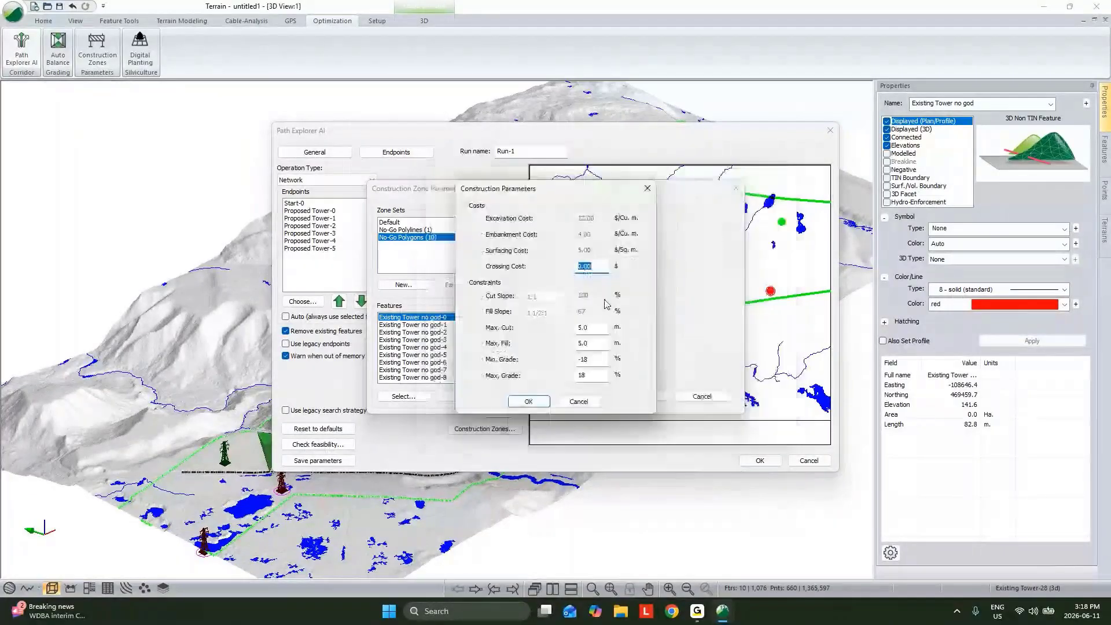
{"action": "type", "text": "4000"}
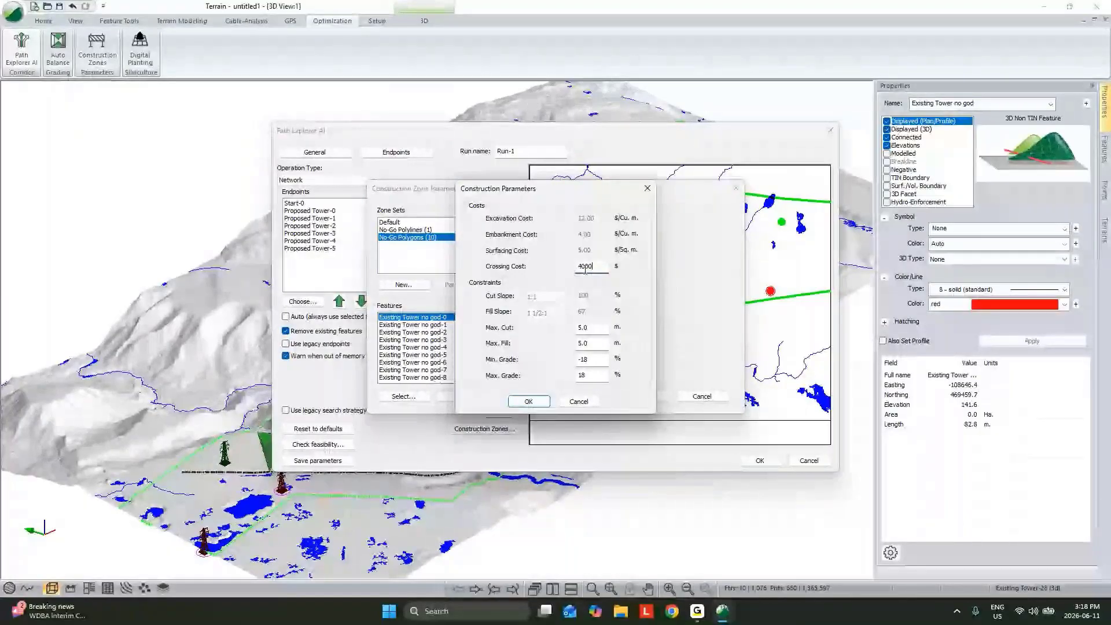
{"action": "left_click", "coordinate": [528, 401]}
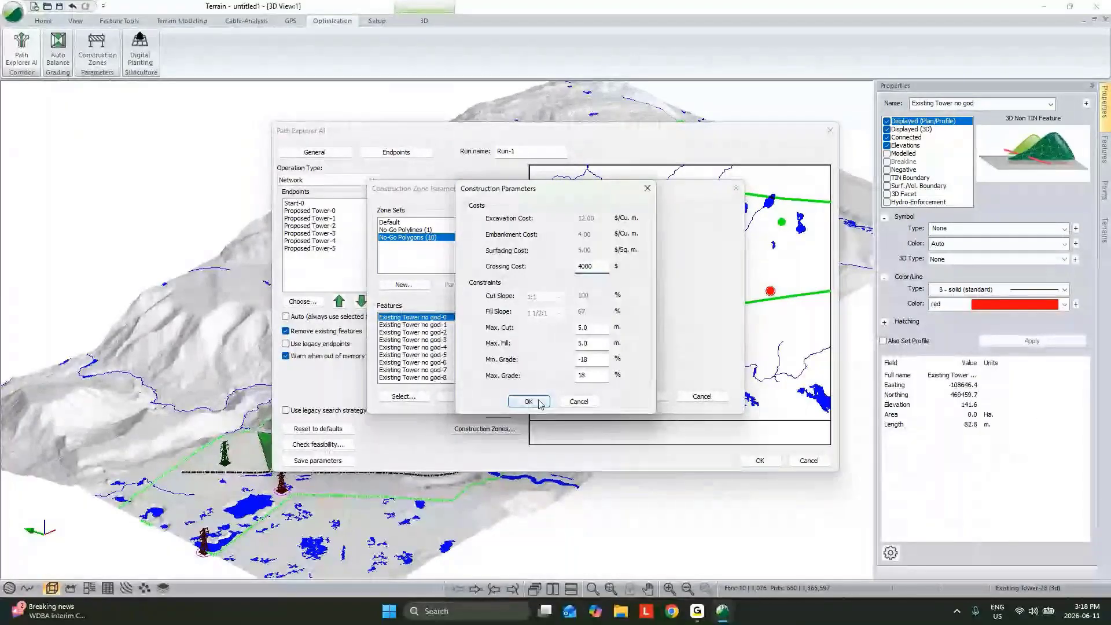
Add an Existing Road construction zone set containing Roads-0 and Roads-1, and accept all the zone sets
{"action": "left_click", "coordinate": [406, 285]}
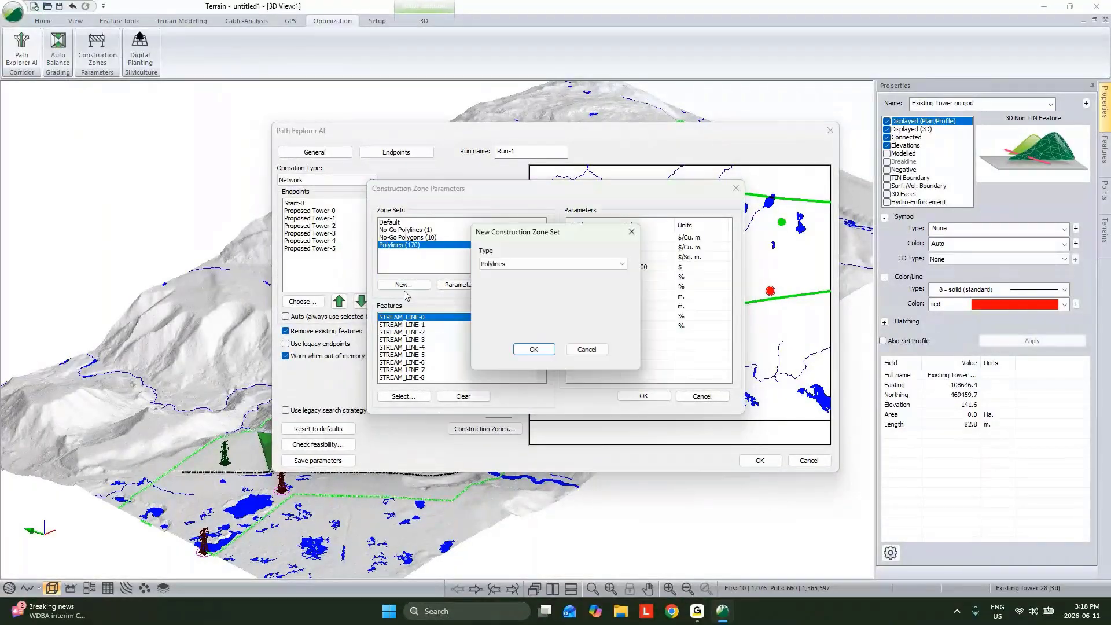
{"action": "left_click", "coordinate": [512, 264]}
{"action": "left_click", "coordinate": [512, 311]}
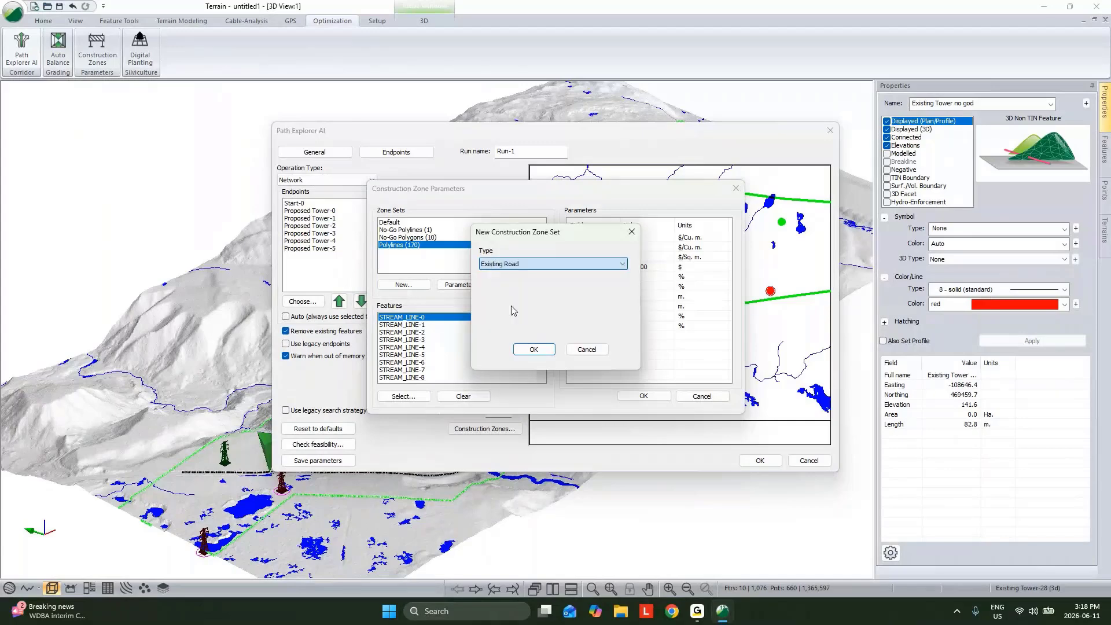
{"action": "key", "text": "Return"}
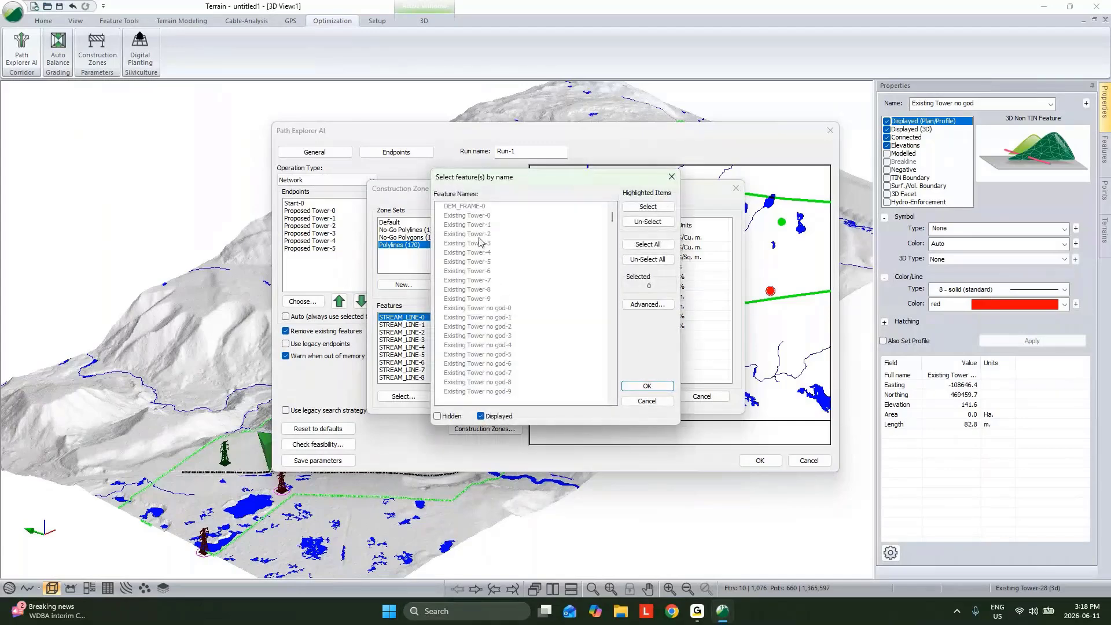
{"action": "left_click", "coordinate": [485, 254]}
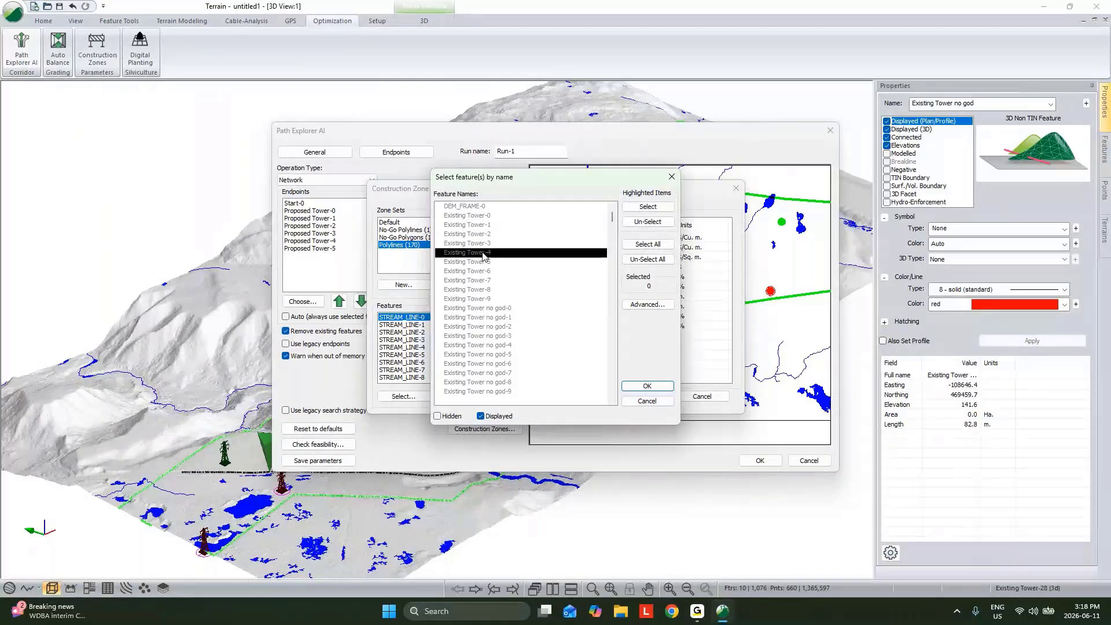
{"action": "key", "text": "r"}
{"action": "double_click", "coordinate": [457, 207]}
{"action": "double_click", "coordinate": [458, 215]}
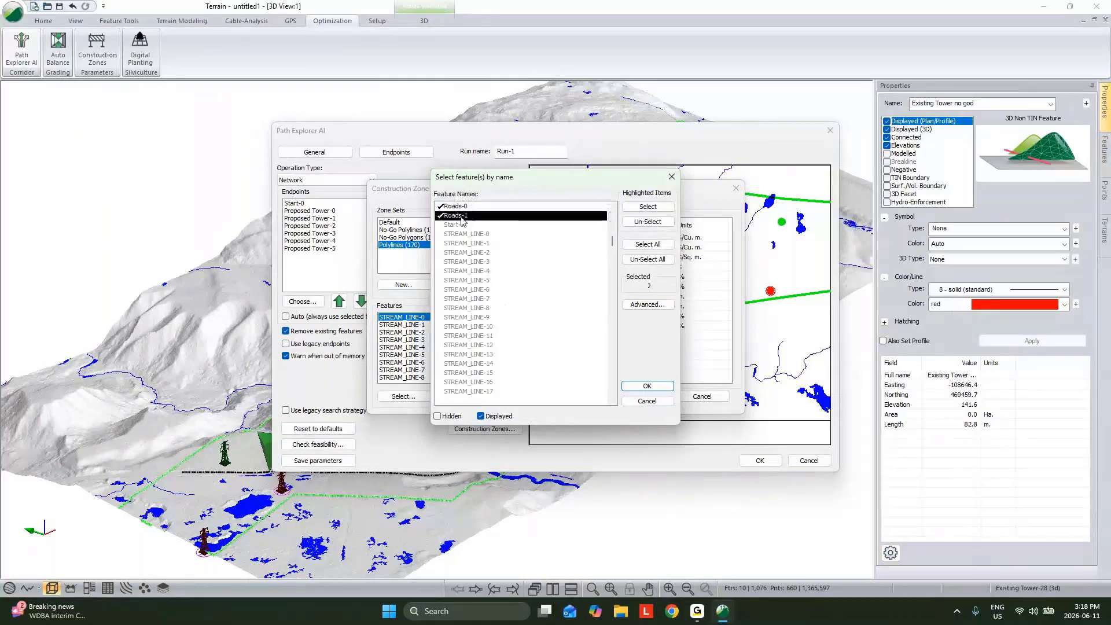
{"action": "left_click", "coordinate": [647, 385]}
{"action": "left_click", "coordinate": [650, 397]}
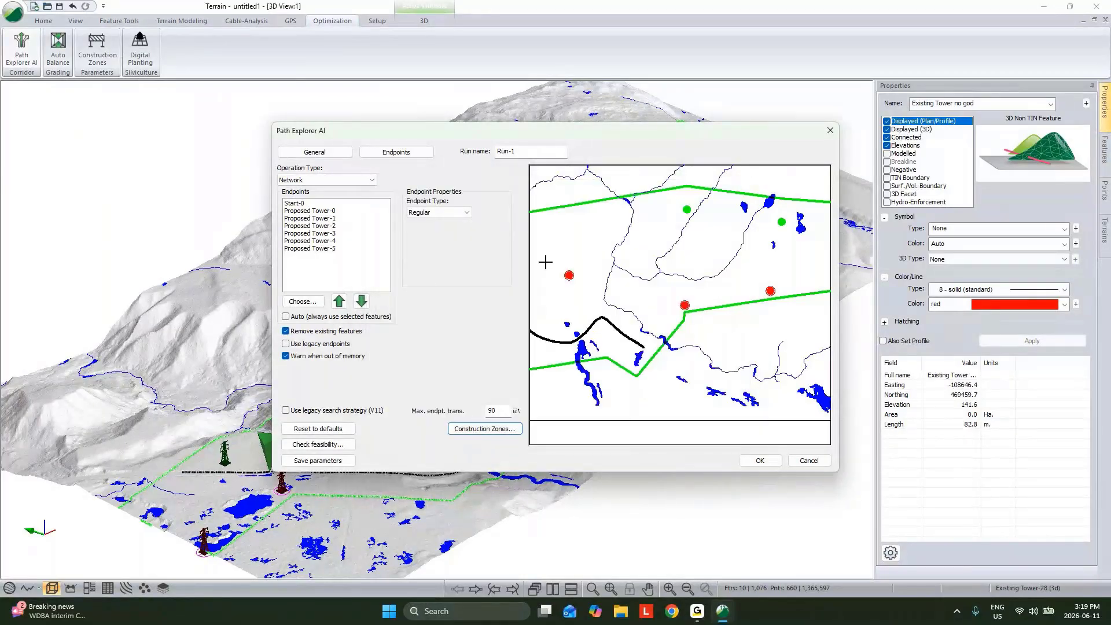
Run the Path Explorer AI network operation with merged zone parameters and close its results
{"action": "left_click", "coordinate": [759, 461]}
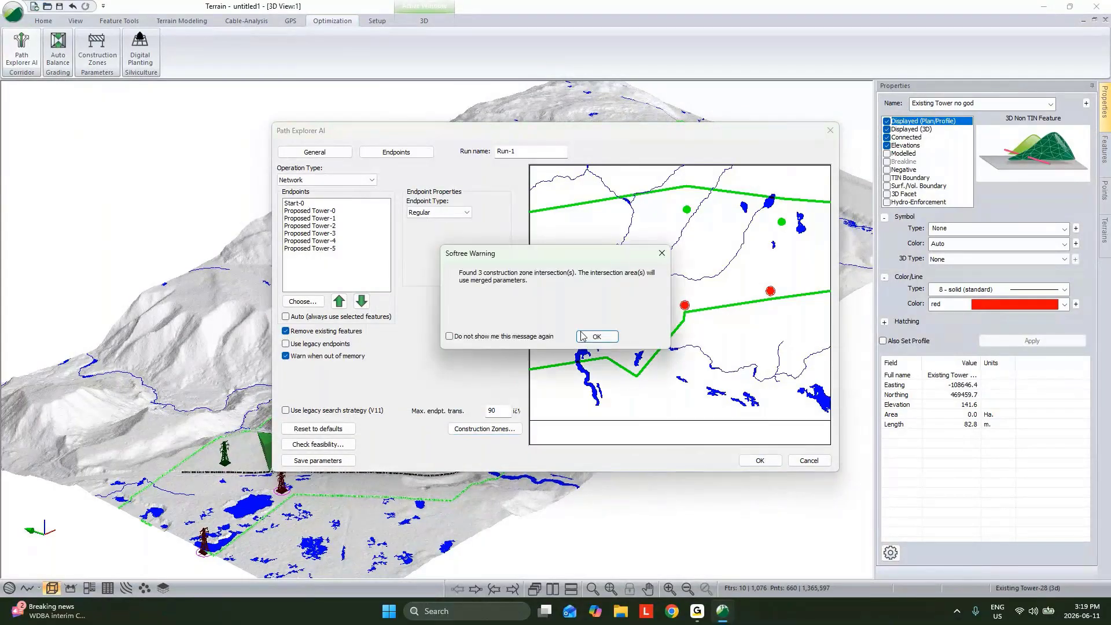
{"action": "left_click", "coordinate": [585, 336]}
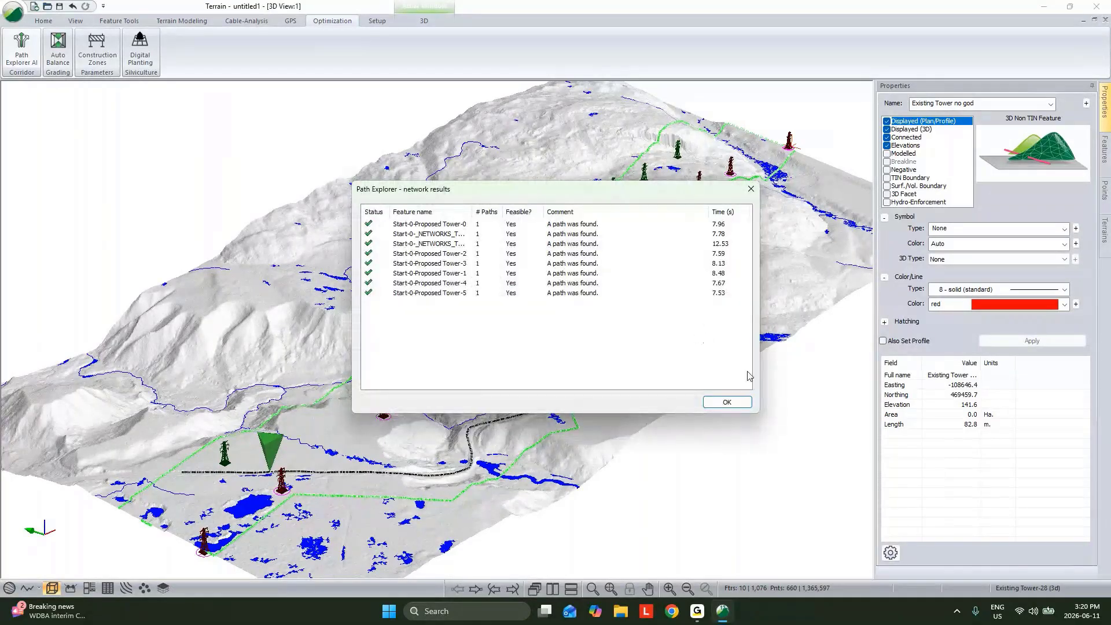
{"action": "left_click", "coordinate": [724, 402]}
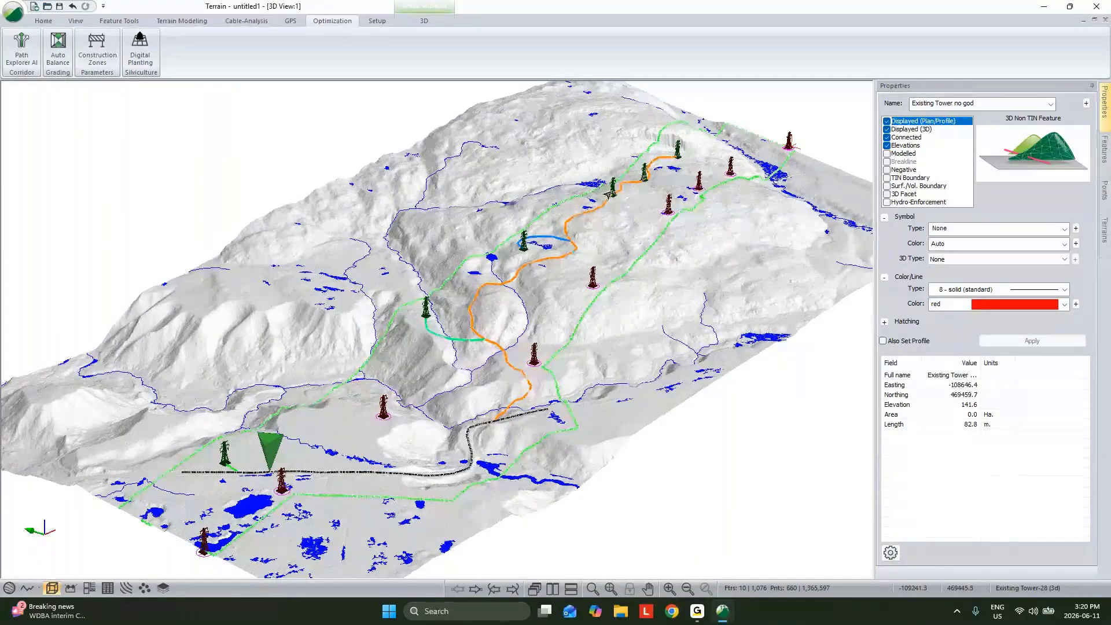
Select the main generated path and break it where it branches off the existing road
{"action": "mouse_move", "coordinate": [660, 123]}
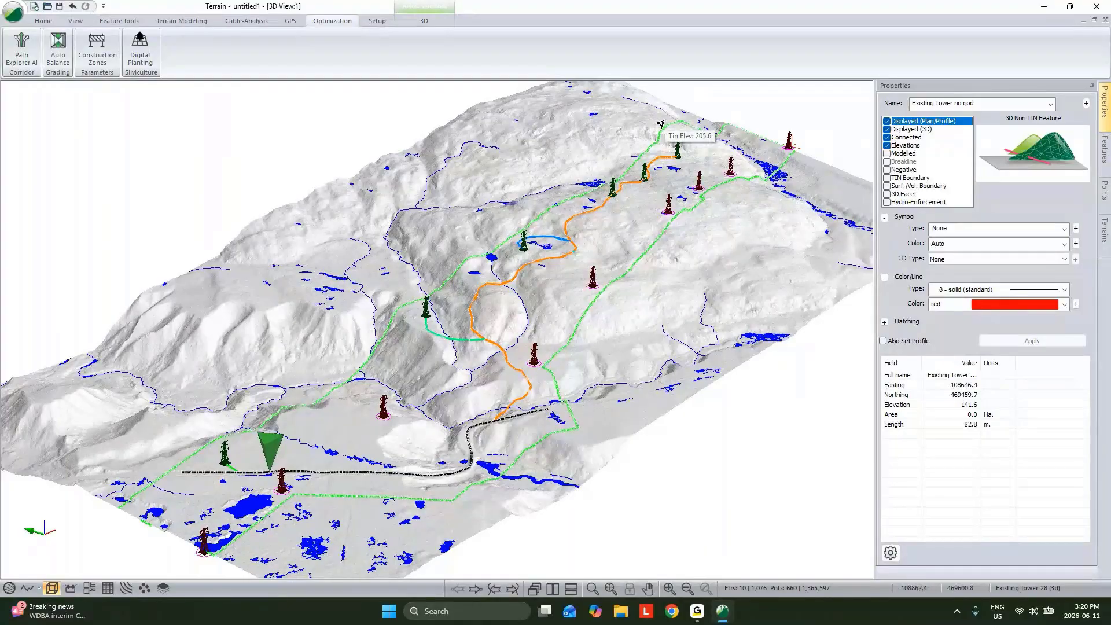
{"action": "left_click", "coordinate": [548, 262]}
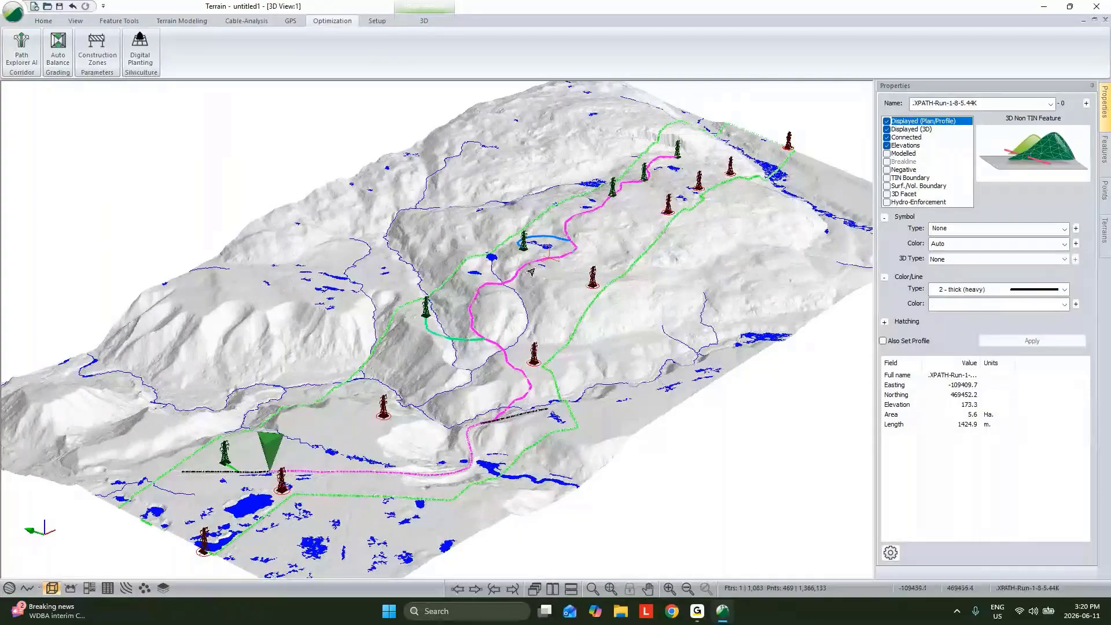
{"action": "mouse_move", "coordinate": [496, 314]}
{"action": "left_click", "coordinate": [497, 415]}
{"action": "scroll", "coordinate": [496, 416], "scroll_direction": "up", "scroll_amount": 3}
{"action": "middle_click_drag", "start_coordinate": [497, 416], "coordinate": [496, 375]}
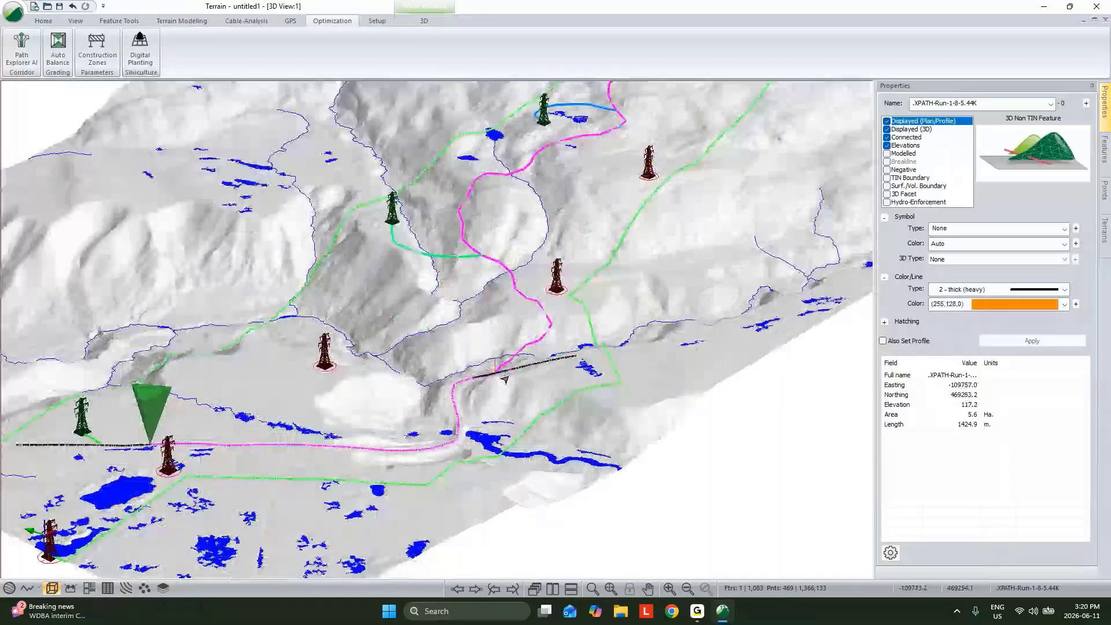
{"action": "key", "text": "ctrl+b"}
{"action": "scroll", "coordinate": [480, 384], "scroll_direction": "down", "scroll_amount": 2}
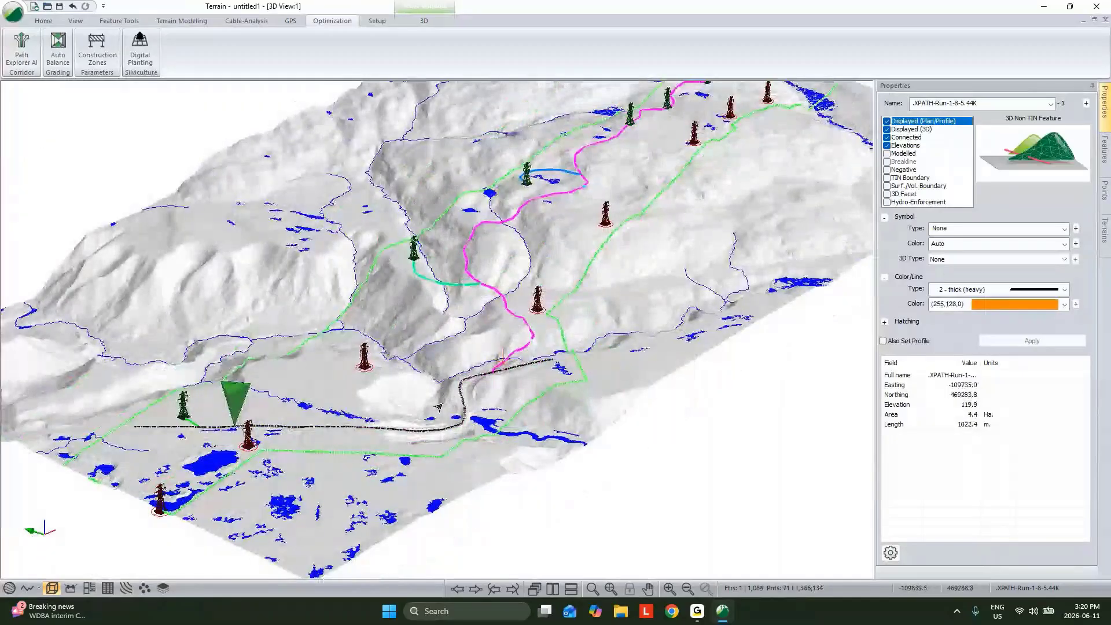
Save the terrain model in the Small folder as Live Topo
{"action": "middle_click_drag", "start_coordinate": [438, 407], "coordinate": [432, 495]}
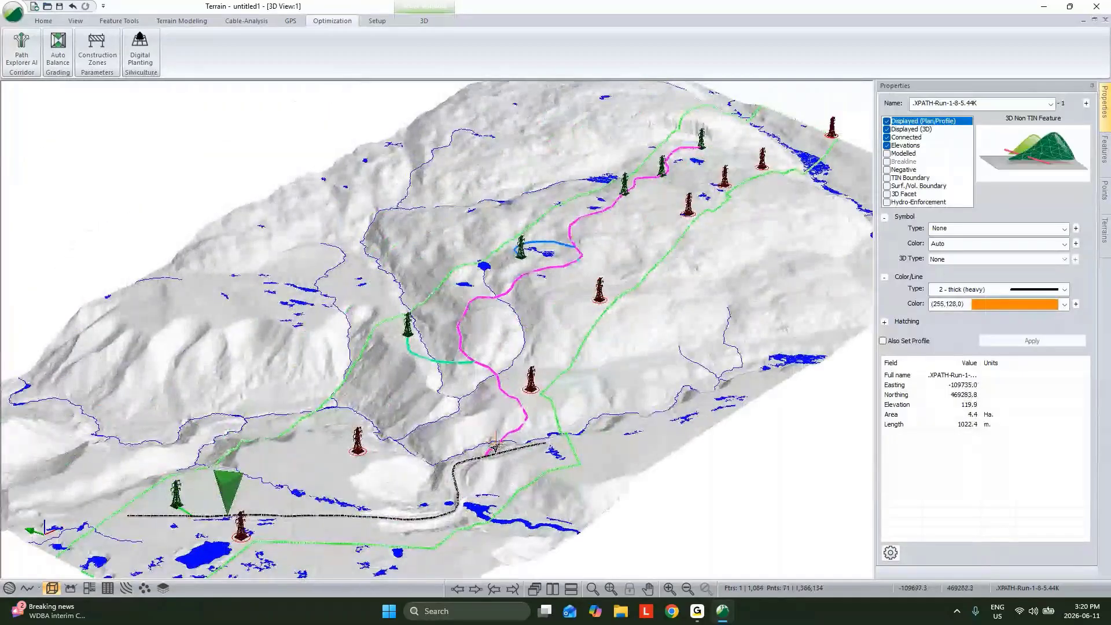
{"action": "left_click", "coordinate": [13, 17]}
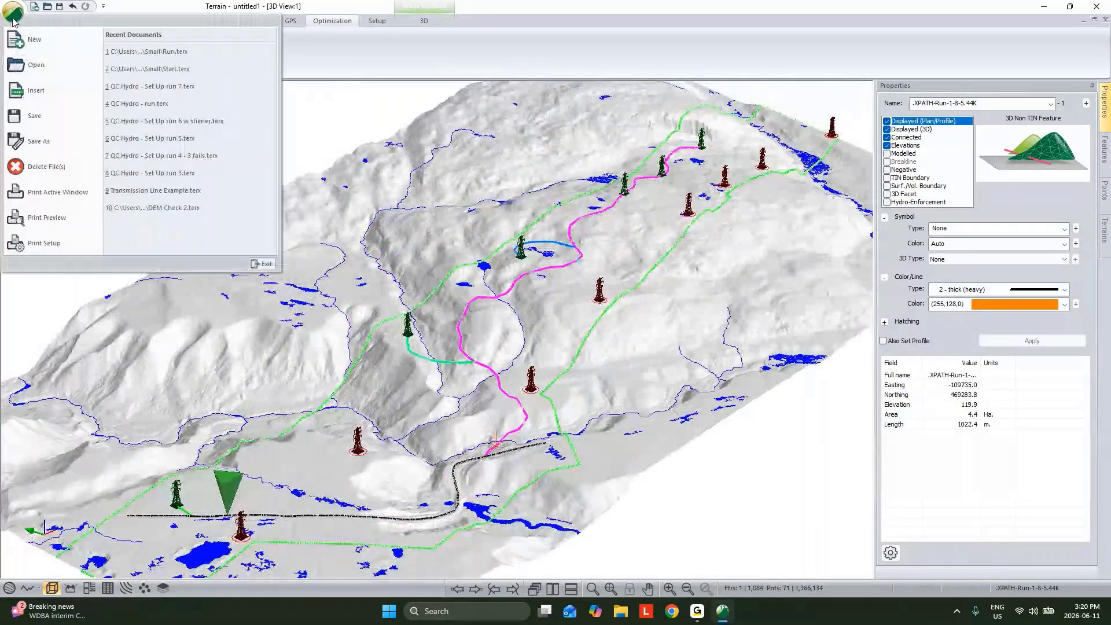
{"action": "left_click", "coordinate": [49, 141]}
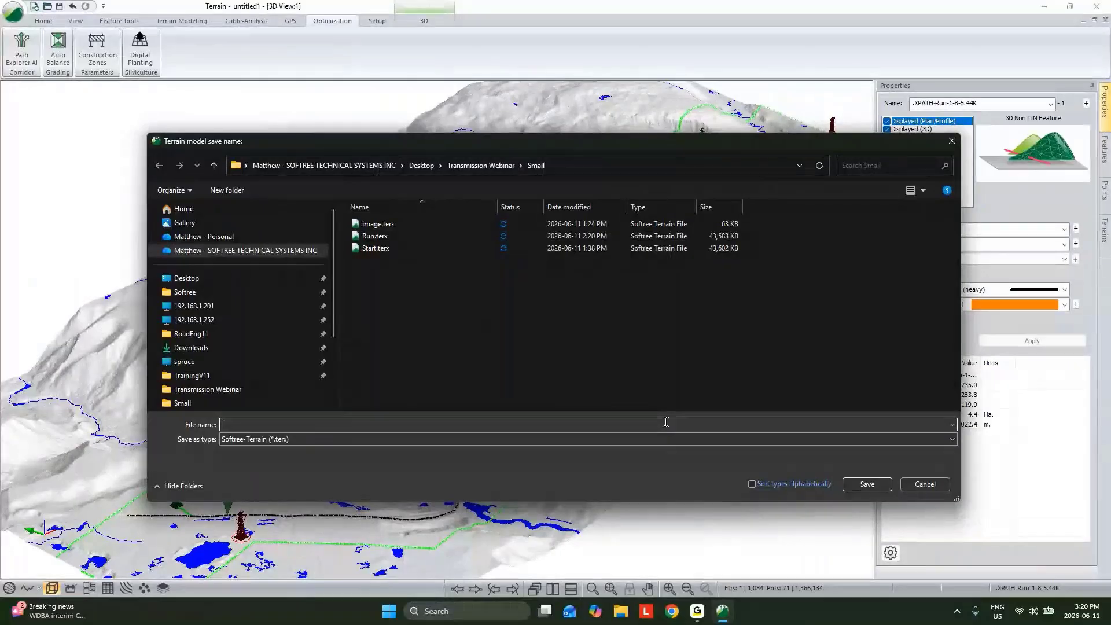
{"action": "type", "text": "Live Topo"}
{"action": "left_click", "coordinate": [867, 484]}
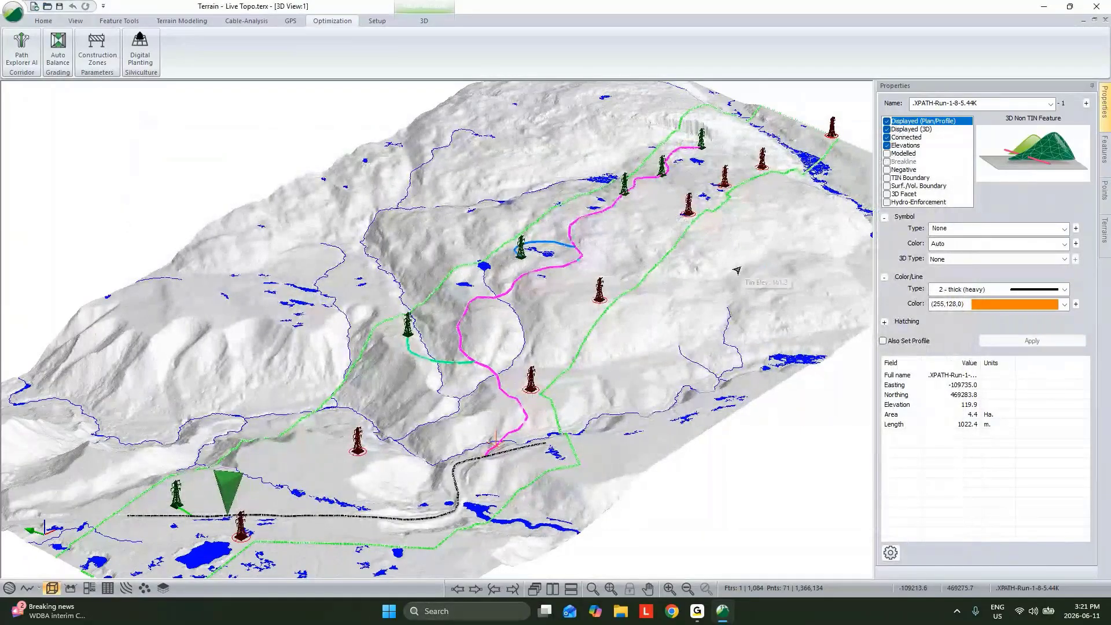
Minimise the terrain window and launch the RoadEng12 Location module from the desktop
{"action": "left_click", "coordinate": [1047, 9]}
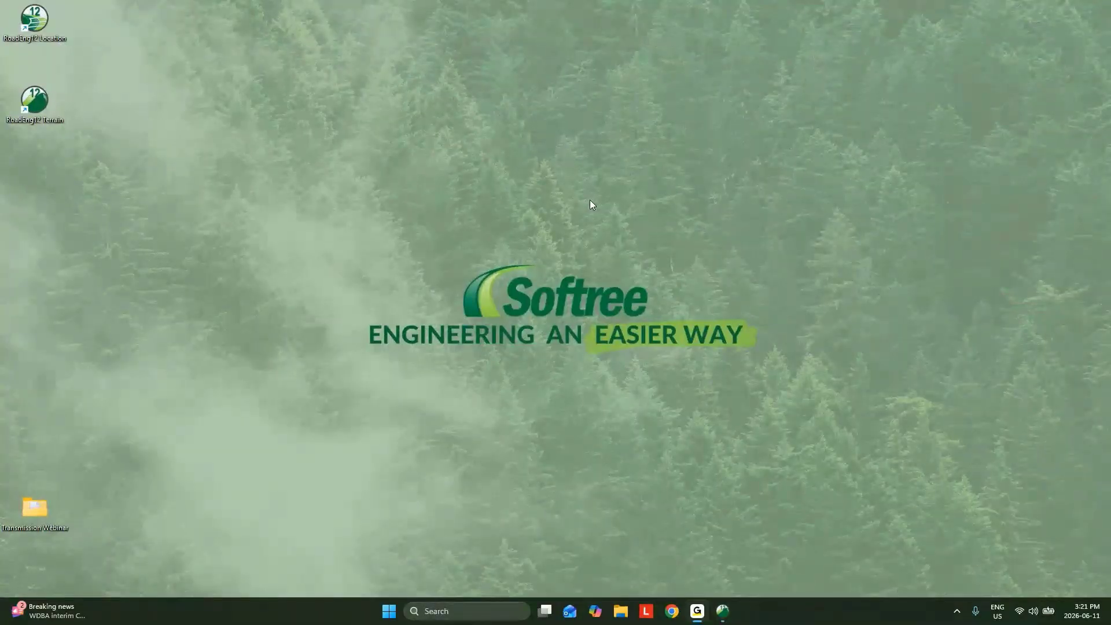
{"action": "double_click", "coordinate": [34, 22]}
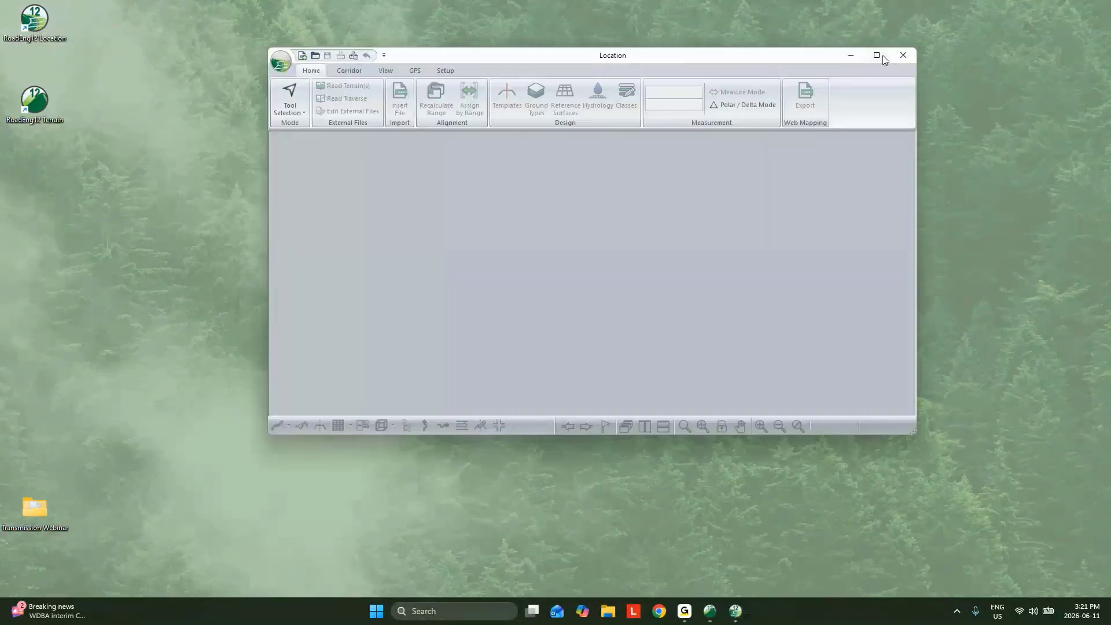
{"action": "left_click", "coordinate": [881, 55]}
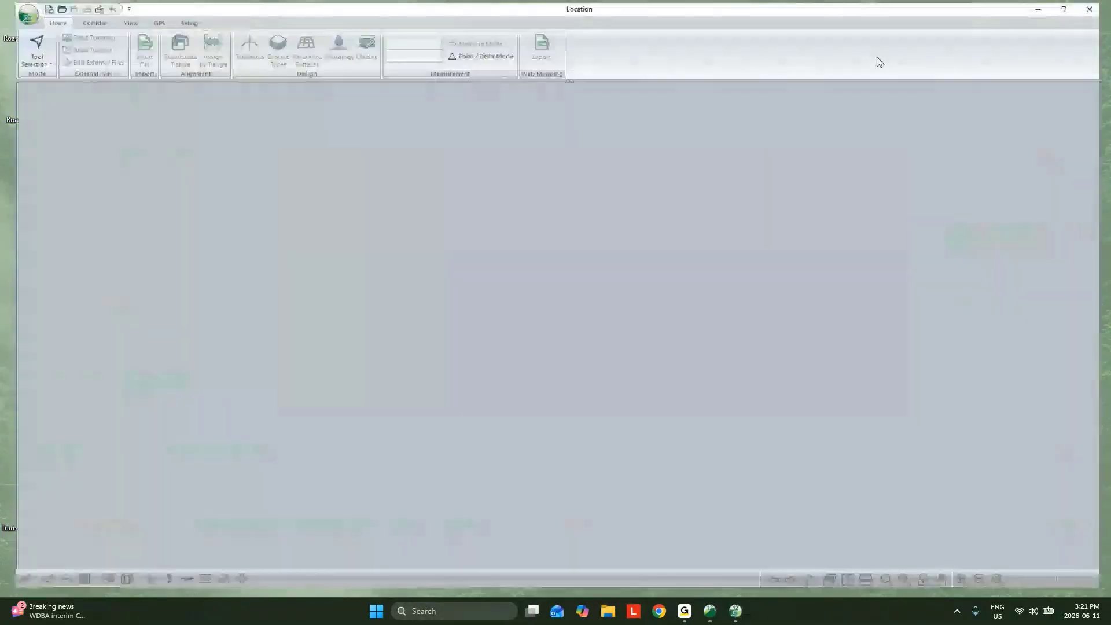
Create a new design using Live Topo.terx from the Small folder as original ground and the terrain feature .XPATH-Run-1-8-5.44K as initial alignment
{"action": "left_click", "coordinate": [12, 13]}
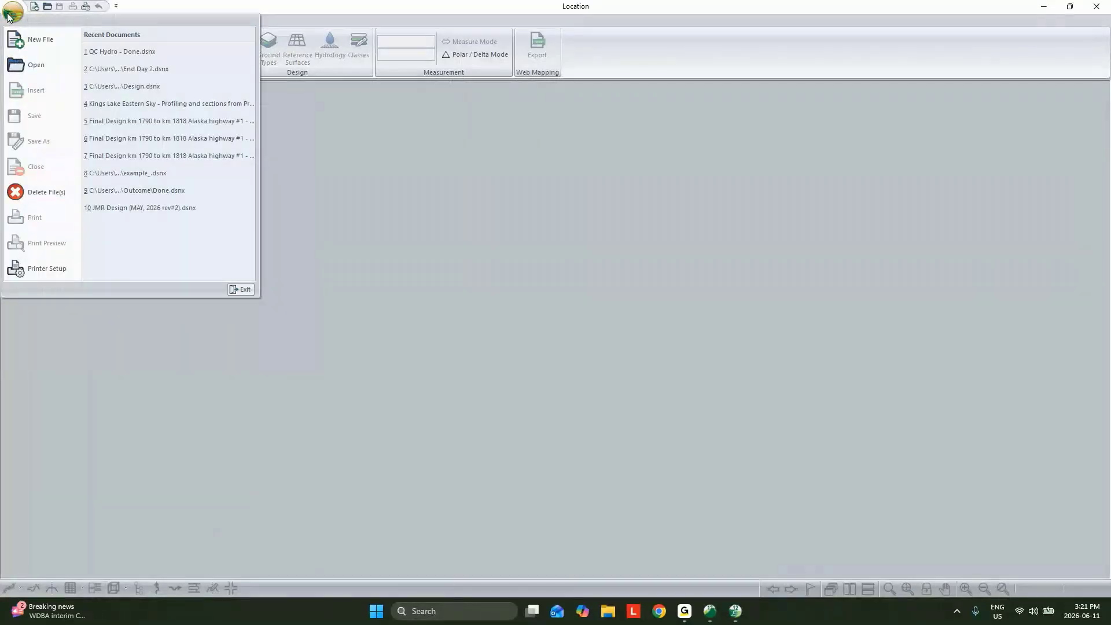
{"action": "left_click", "coordinate": [20, 41]}
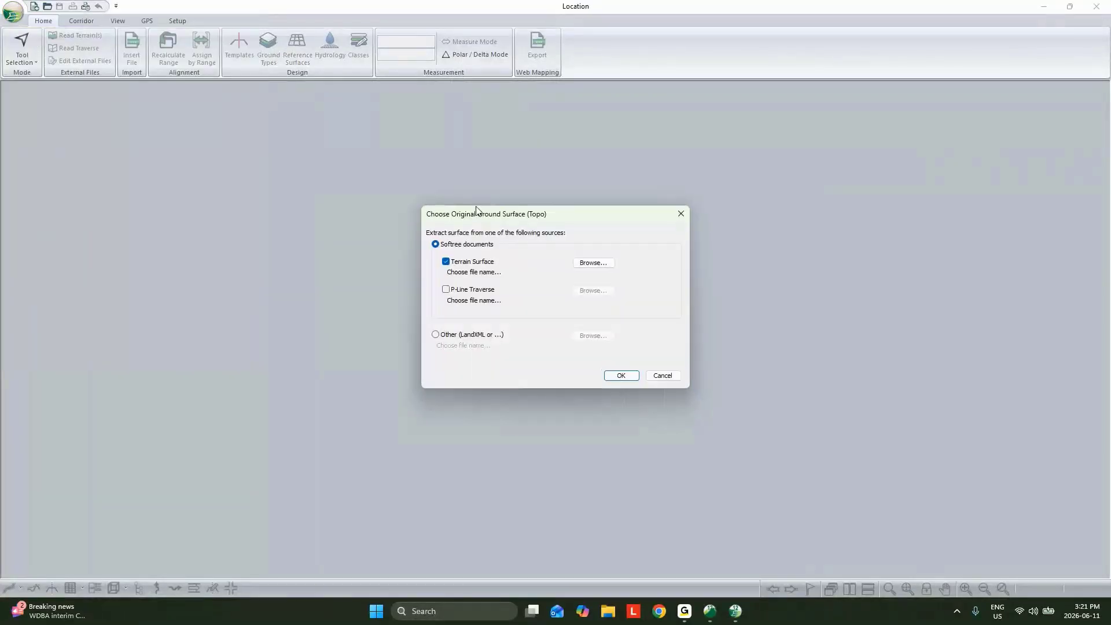
{"action": "left_click", "coordinate": [589, 265]}
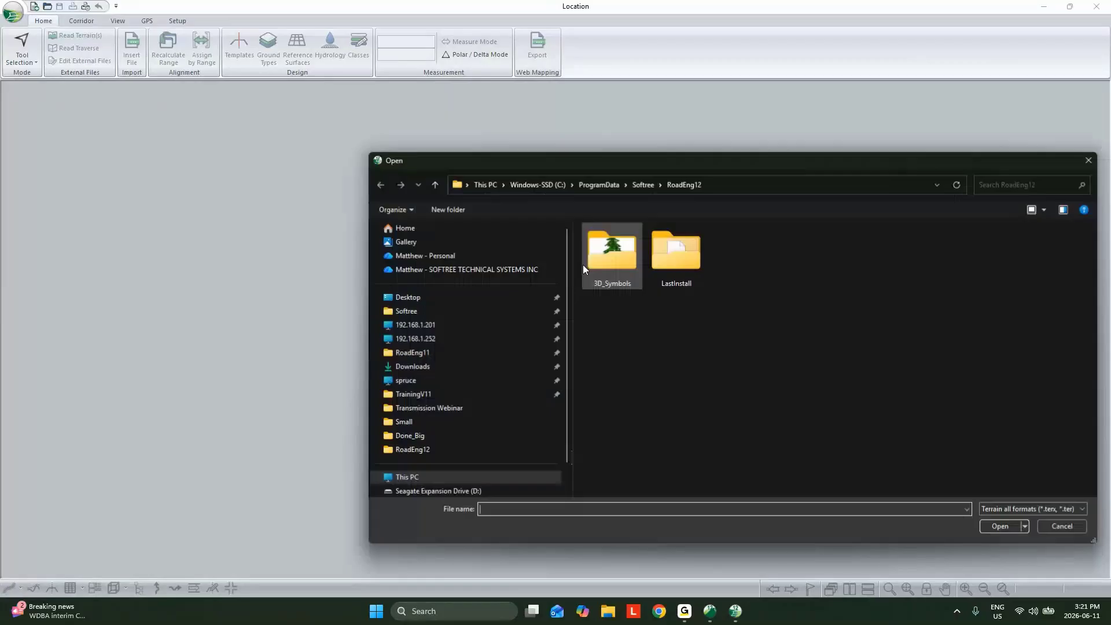
{"action": "double_click", "coordinate": [624, 256]}
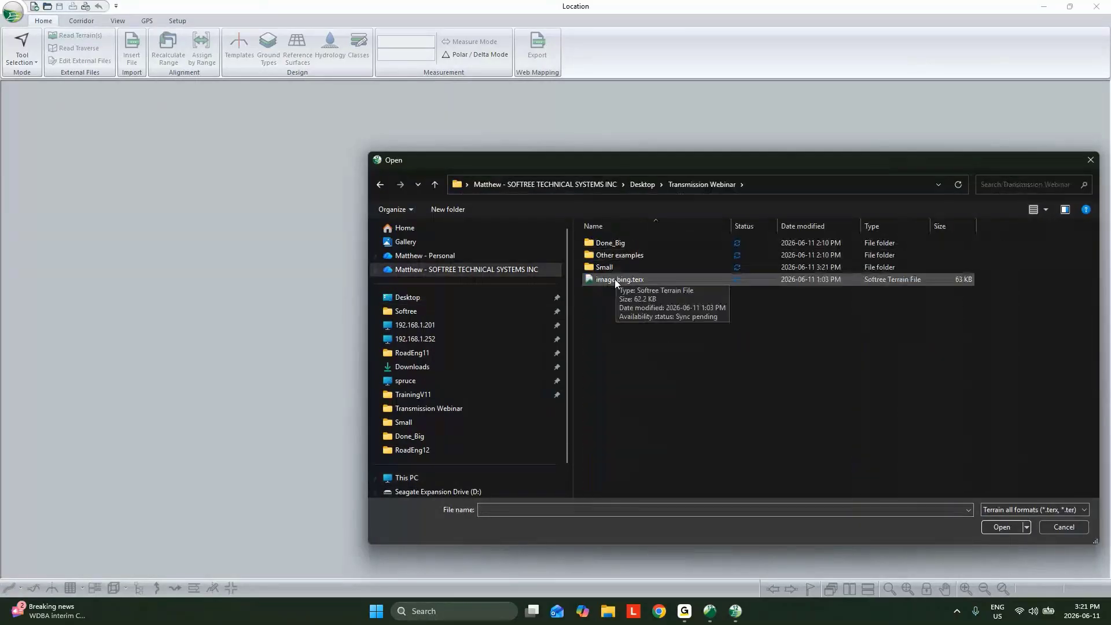
{"action": "double_click", "coordinate": [611, 267]}
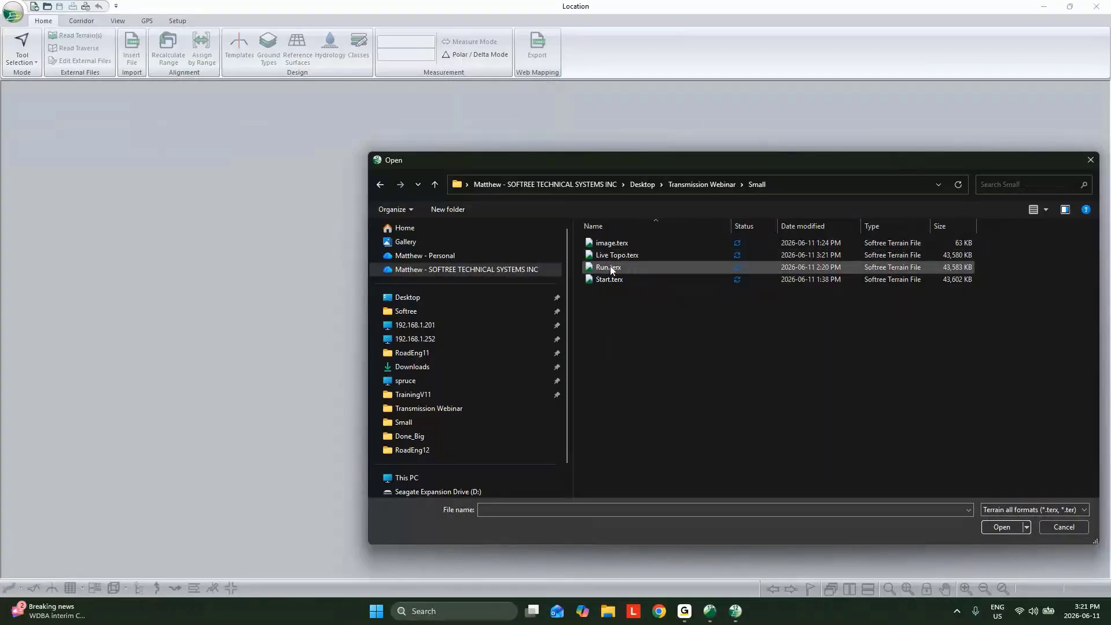
{"action": "left_click", "coordinate": [618, 256]}
{"action": "left_click", "coordinate": [1009, 525]}
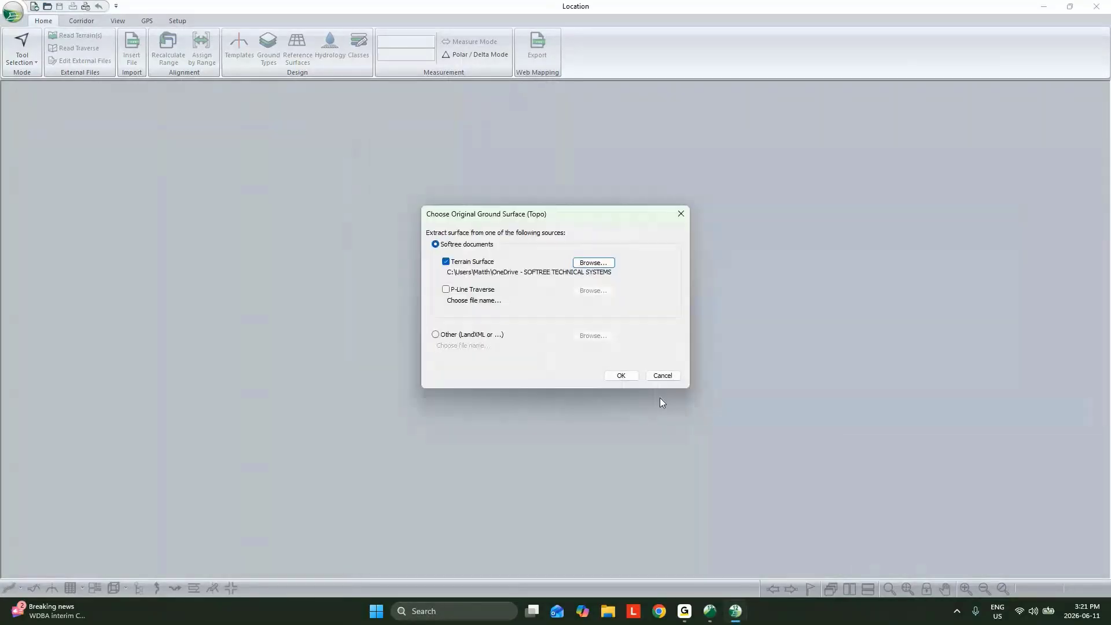
{"action": "left_click", "coordinate": [623, 378]}
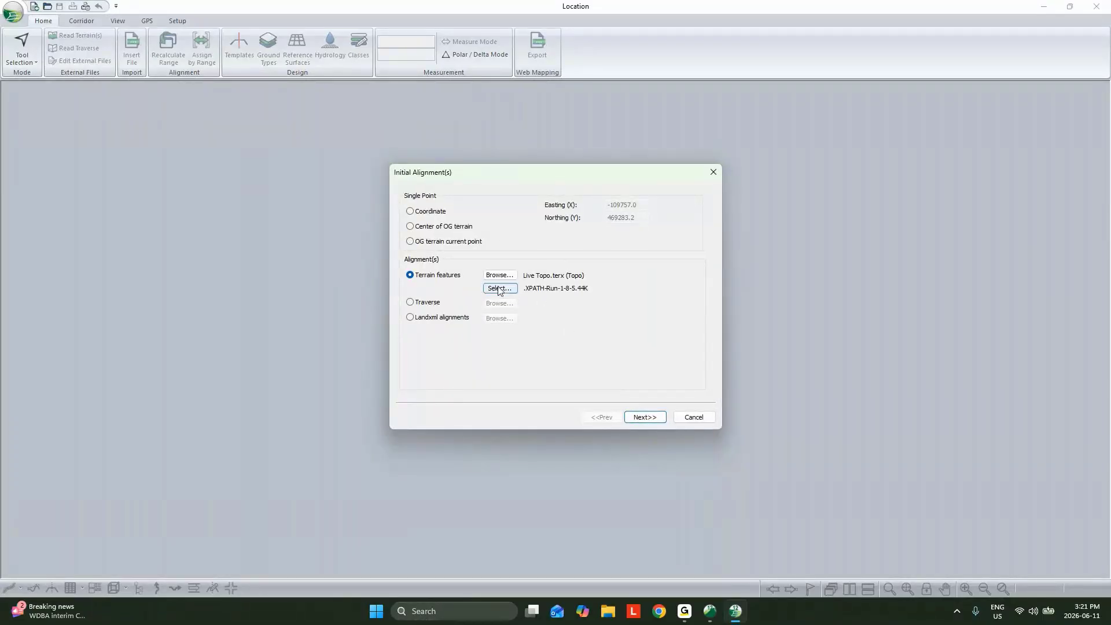
{"action": "left_click", "coordinate": [646, 418]}
{"action": "left_click", "coordinate": [645, 417]}
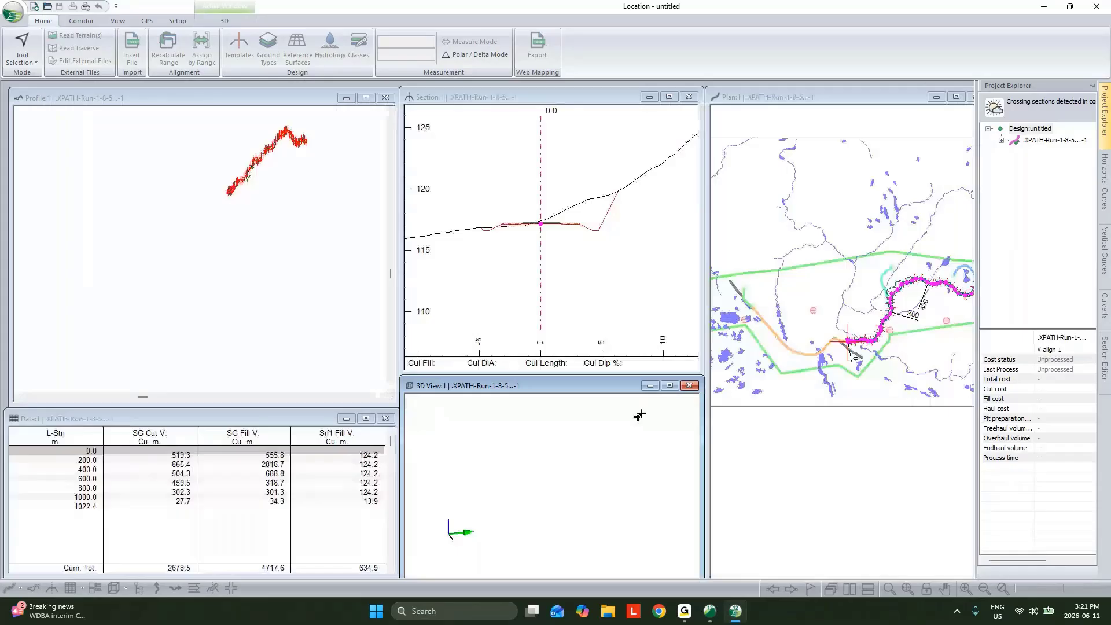
Fit the whole model in the 3D view and turn off the display of draped features outside the TIN
{"action": "left_click", "coordinate": [908, 589]}
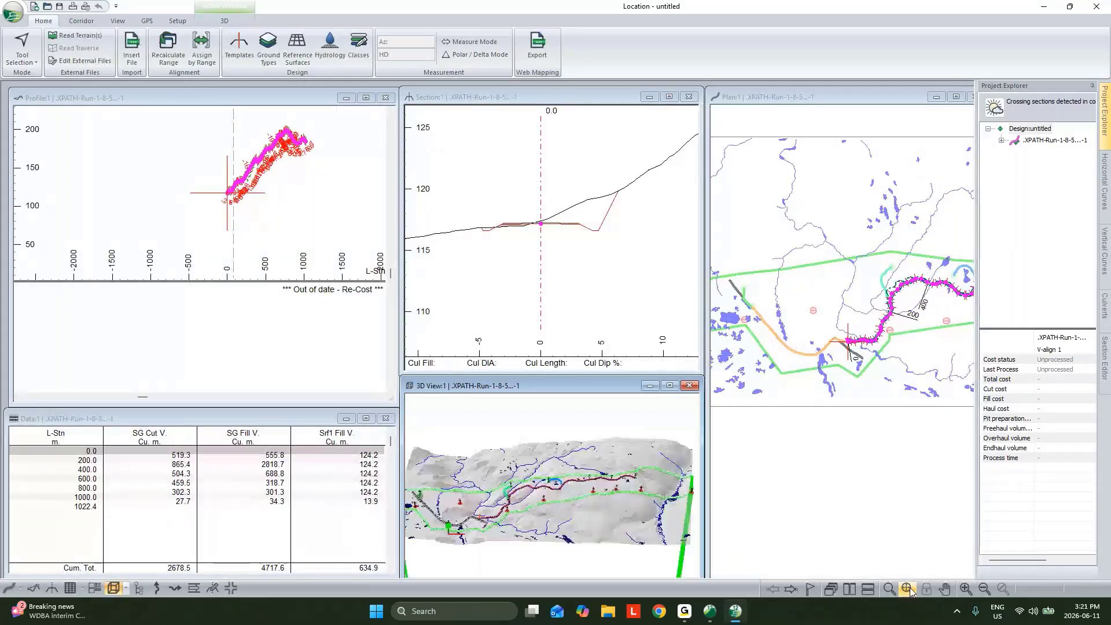
{"action": "middle_click_drag", "start_coordinate": [559, 466], "coordinate": [605, 437]}
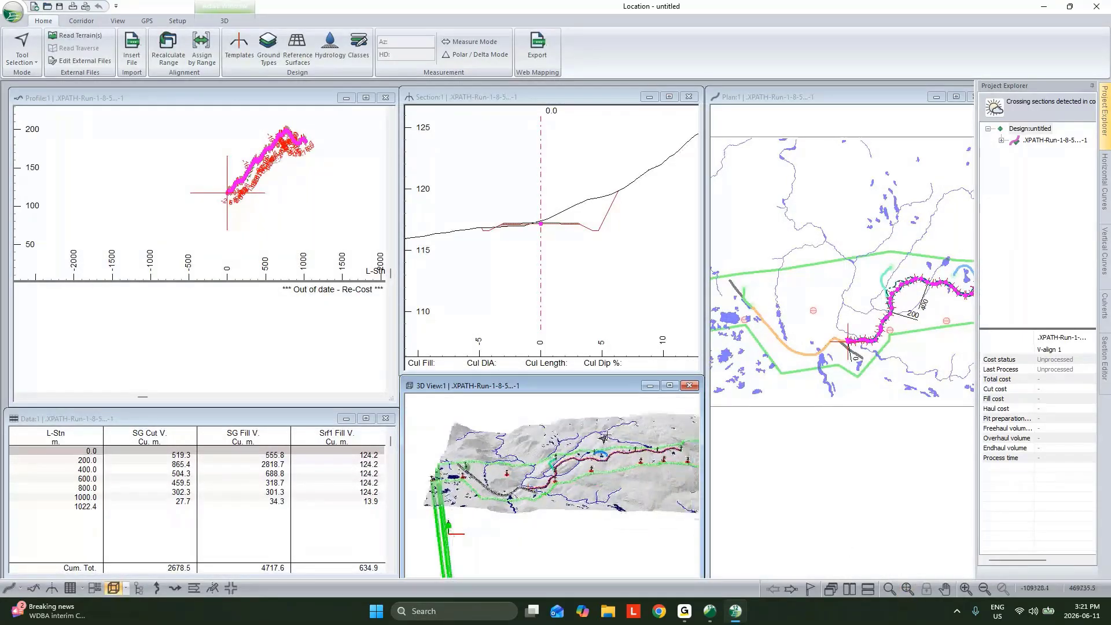
{"action": "right_click", "coordinate": [606, 412]}
{"action": "left_click", "coordinate": [665, 456]}
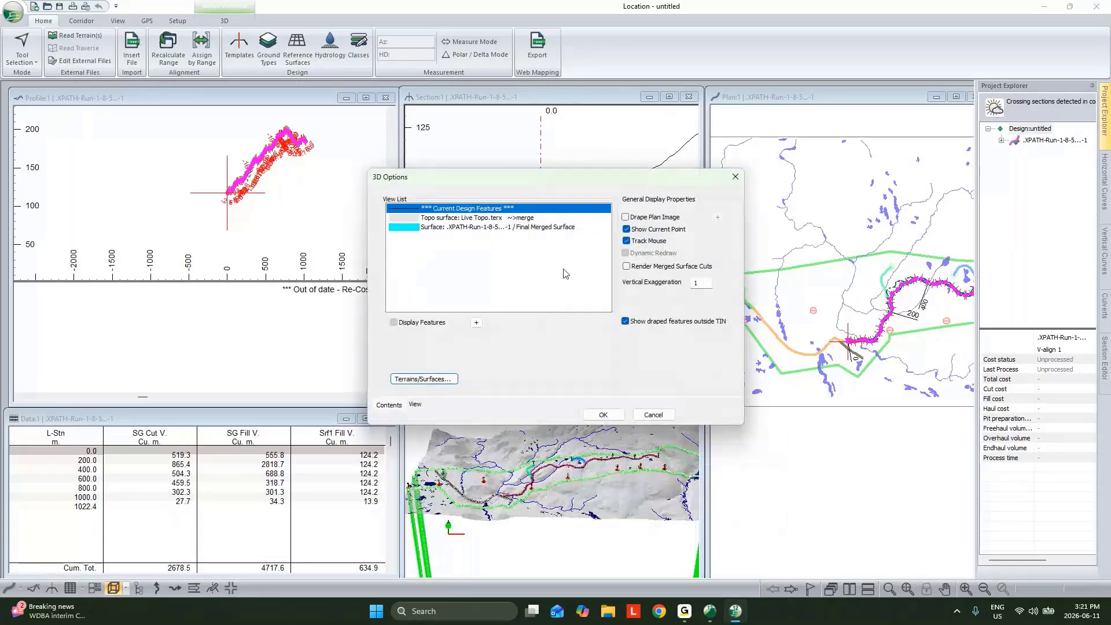
{"action": "left_click", "coordinate": [625, 321]}
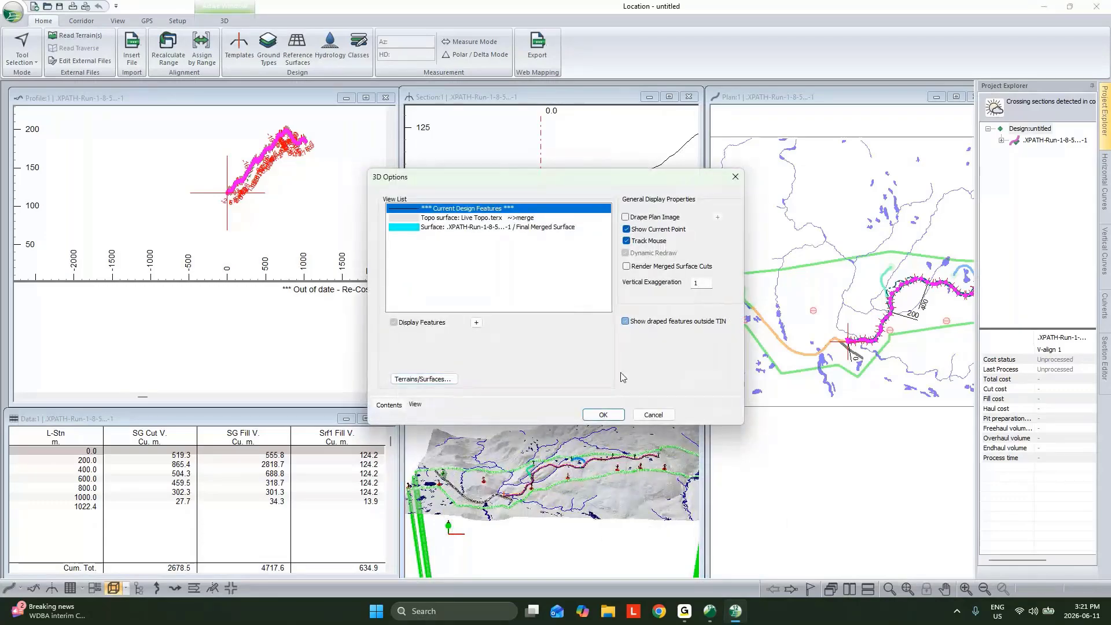
{"action": "left_click", "coordinate": [603, 414]}
{"action": "left_click_drag", "start_coordinate": [603, 453], "coordinate": [648, 429]}
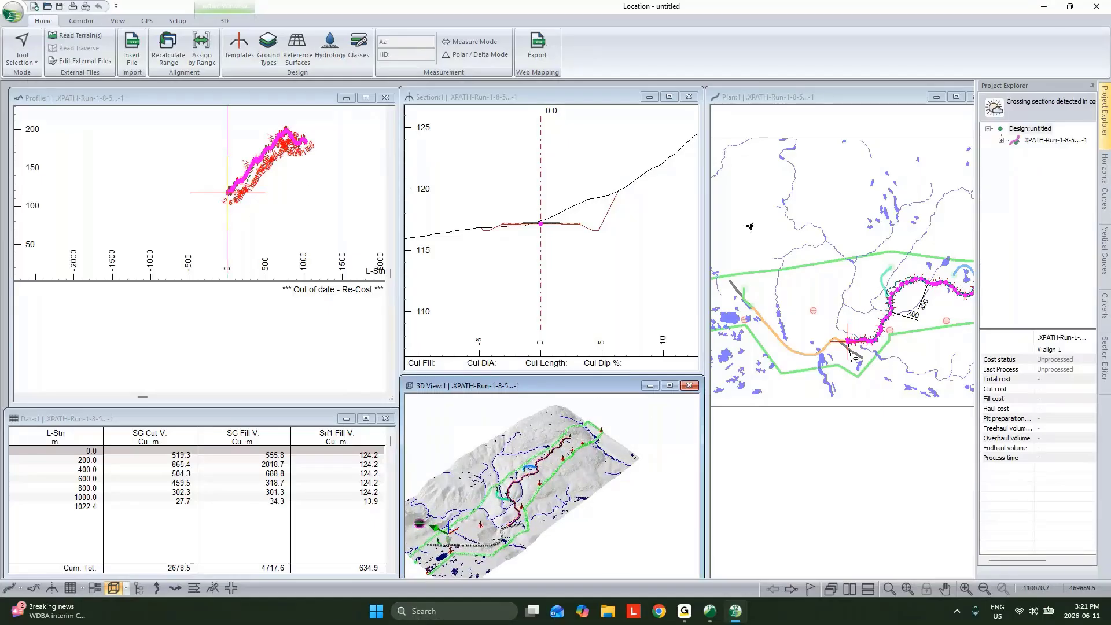
Add image.terx as a background file in the plan window and recalculate all cross sections and corridor surfaces
{"action": "double_click", "coordinate": [863, 182]}
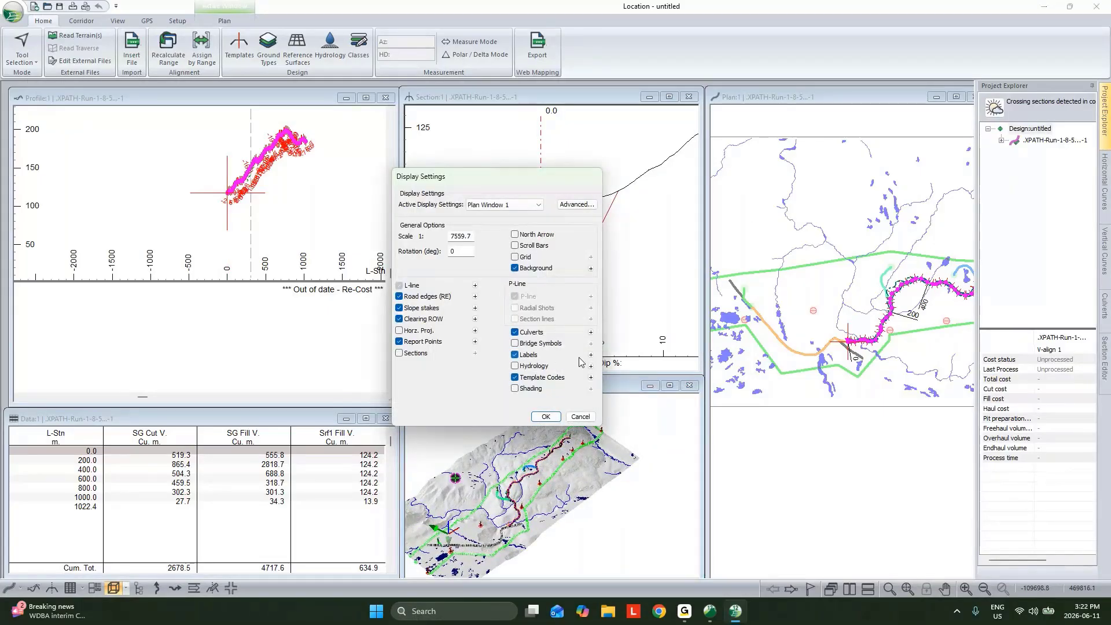
{"action": "left_click", "coordinate": [591, 268]}
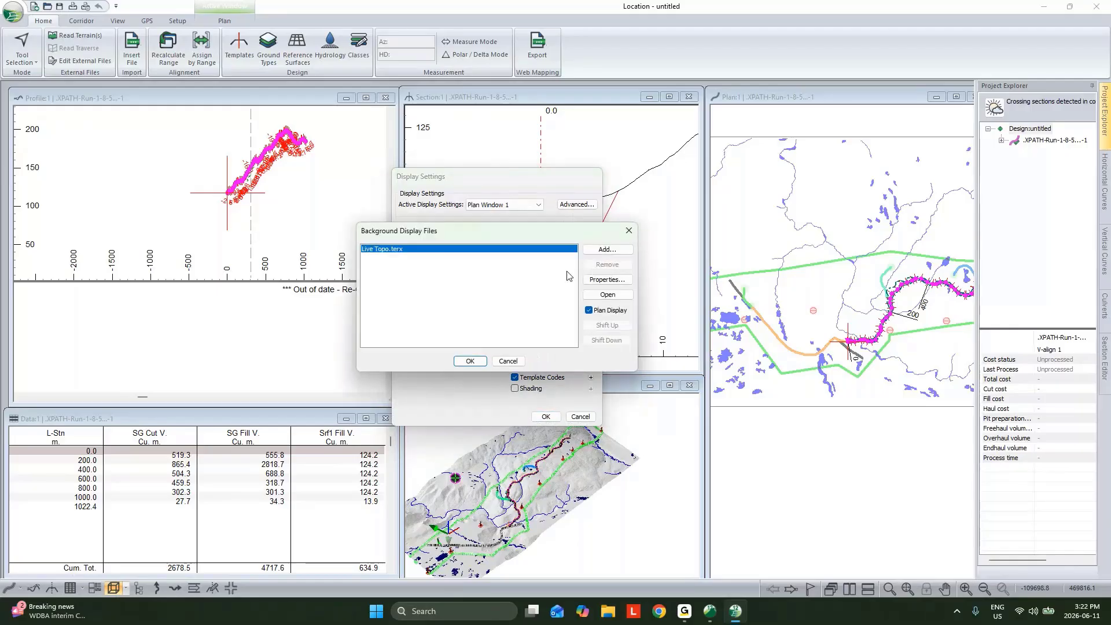
{"action": "left_click", "coordinate": [608, 250]}
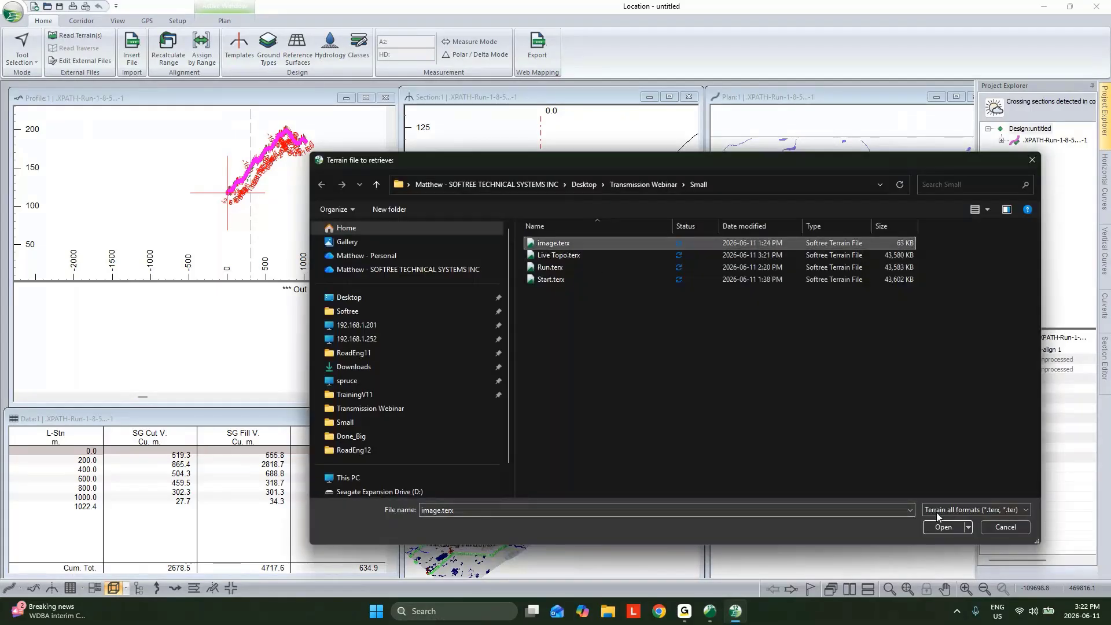
{"action": "left_click", "coordinate": [947, 529]}
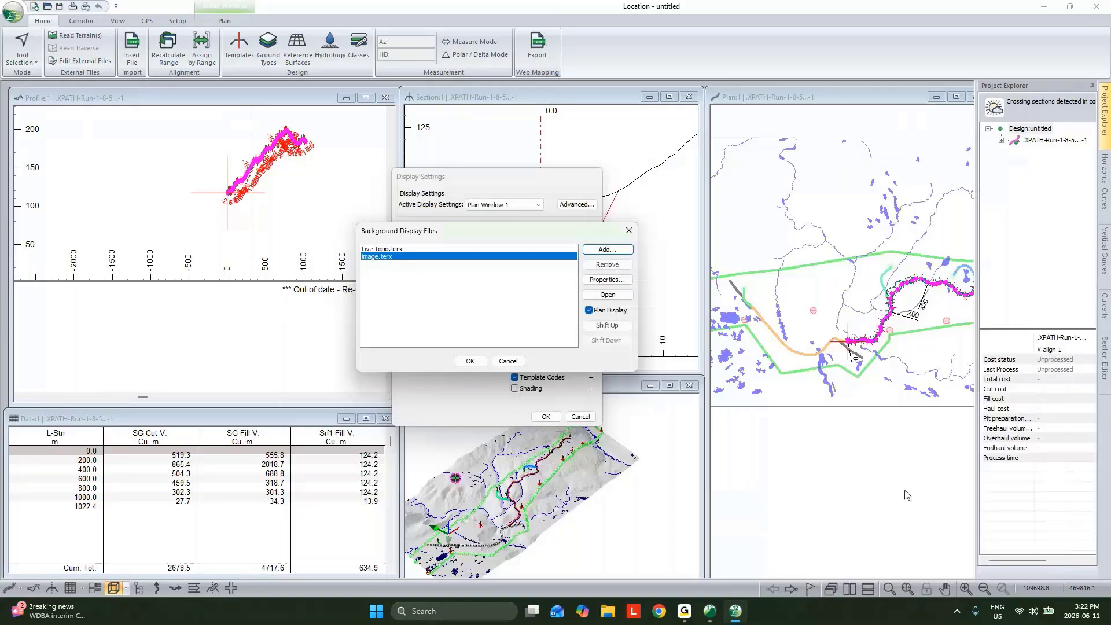
{"action": "key", "text": "Return"}
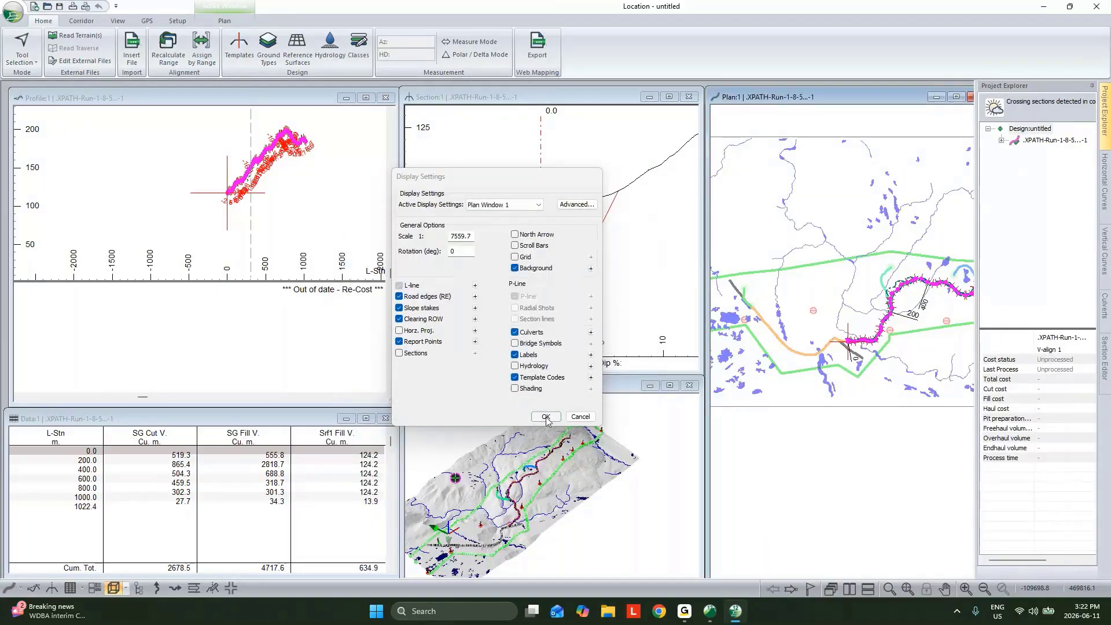
{"action": "left_click", "coordinate": [545, 417]}
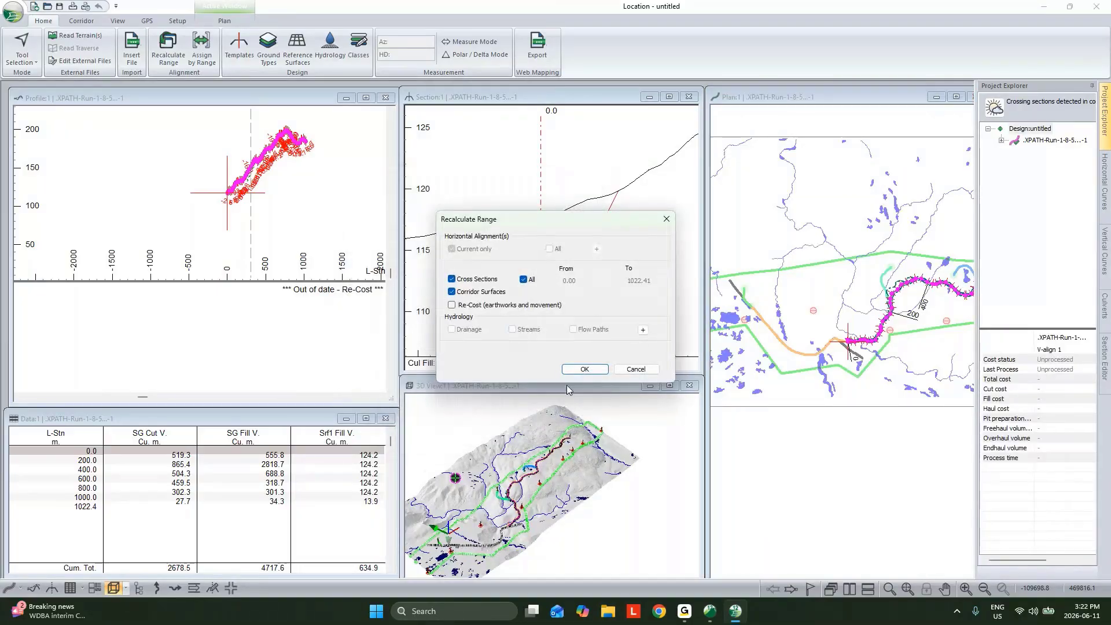
{"action": "left_click", "coordinate": [595, 370]}
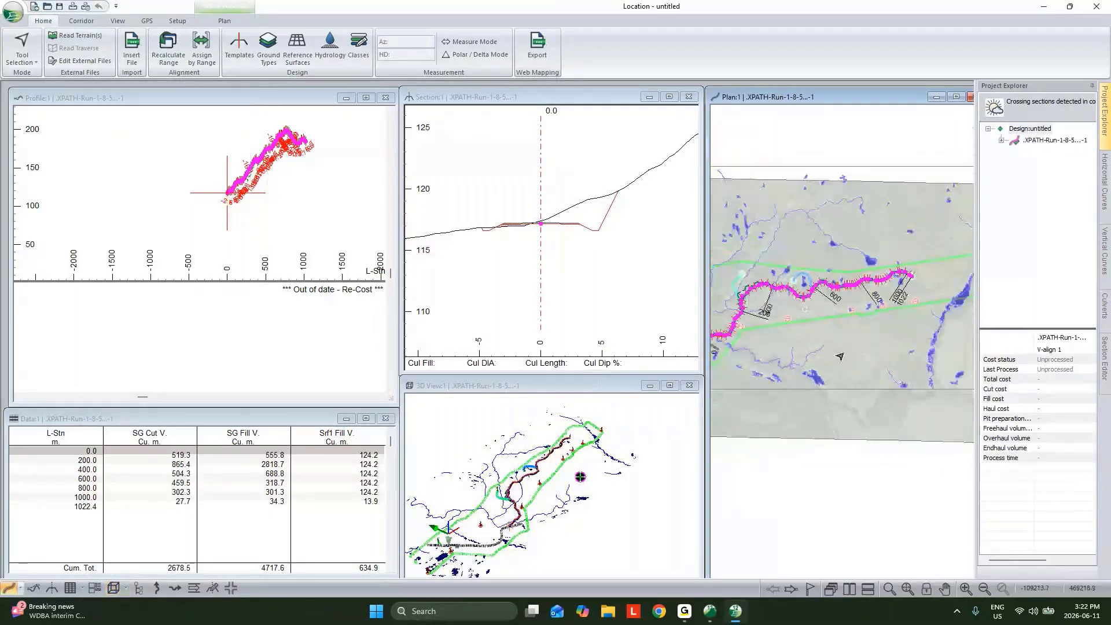
Examine the new road alignment in the plan, 3D, profile and cross-section windows
{"action": "middle_click_drag", "start_coordinate": [826, 354], "coordinate": [876, 354]}
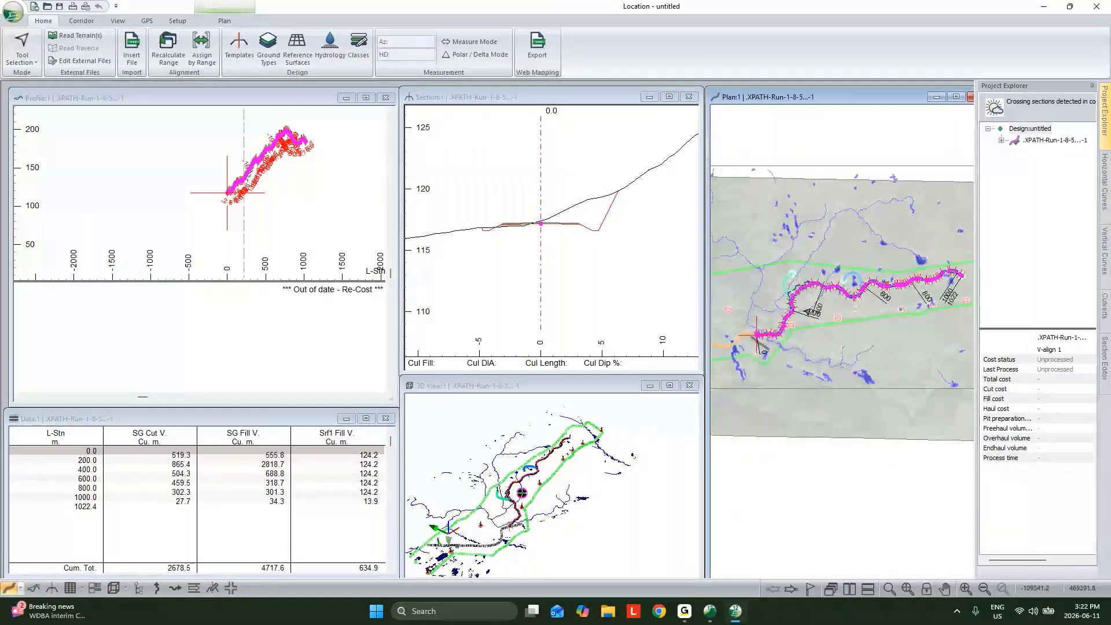
{"action": "left_click", "coordinate": [583, 386]}
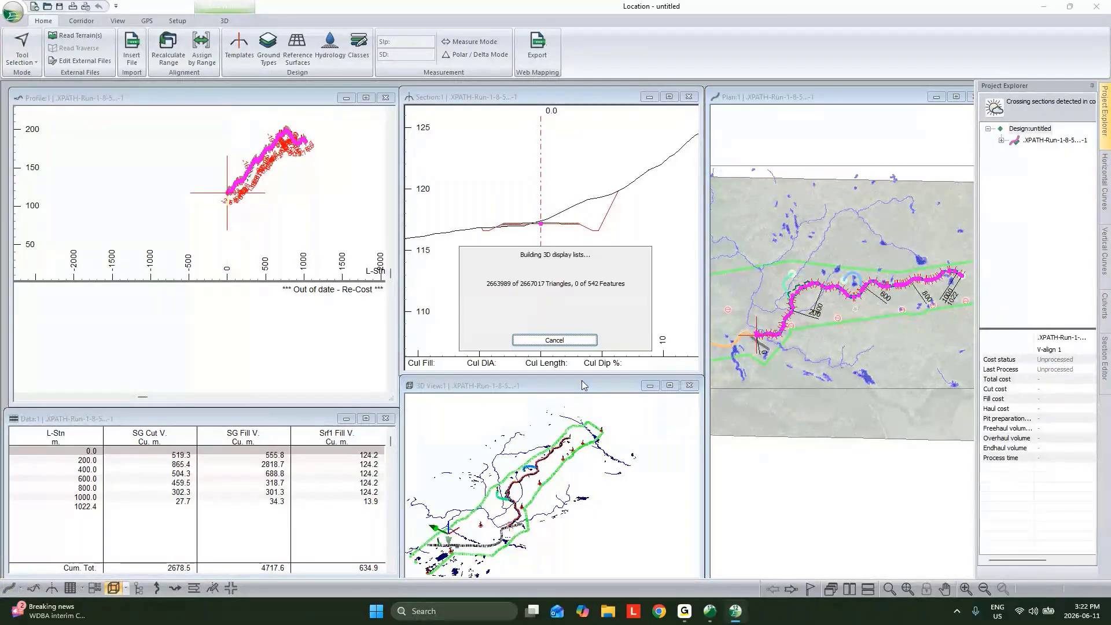
{"action": "mouse_move", "coordinate": [891, 298]}
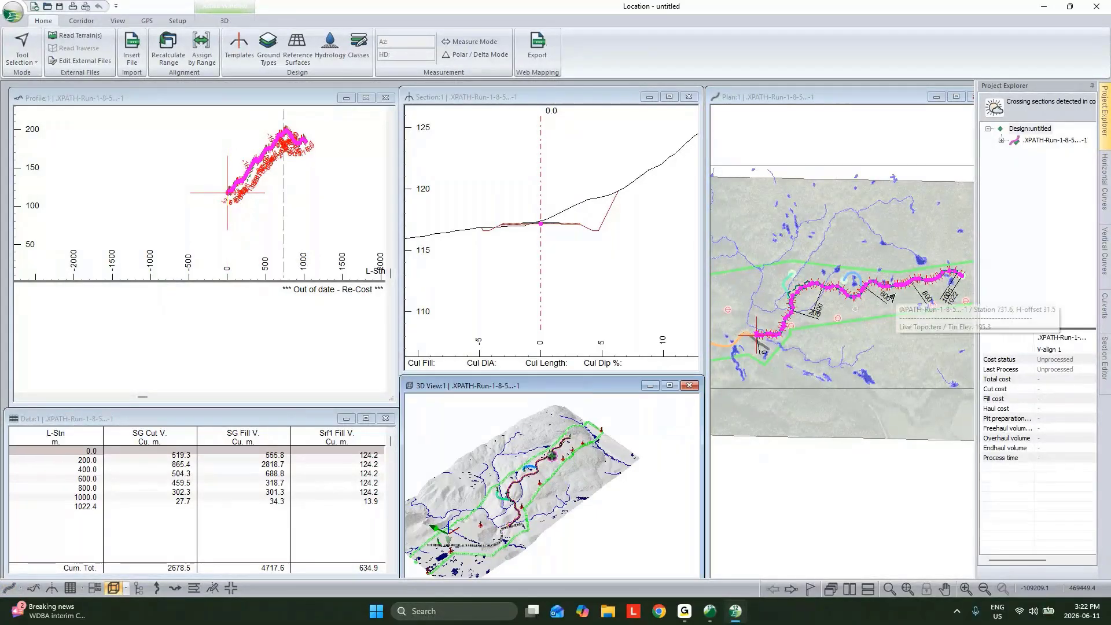
{"action": "scroll", "coordinate": [328, 149], "scroll_direction": "up", "scroll_amount": 4}
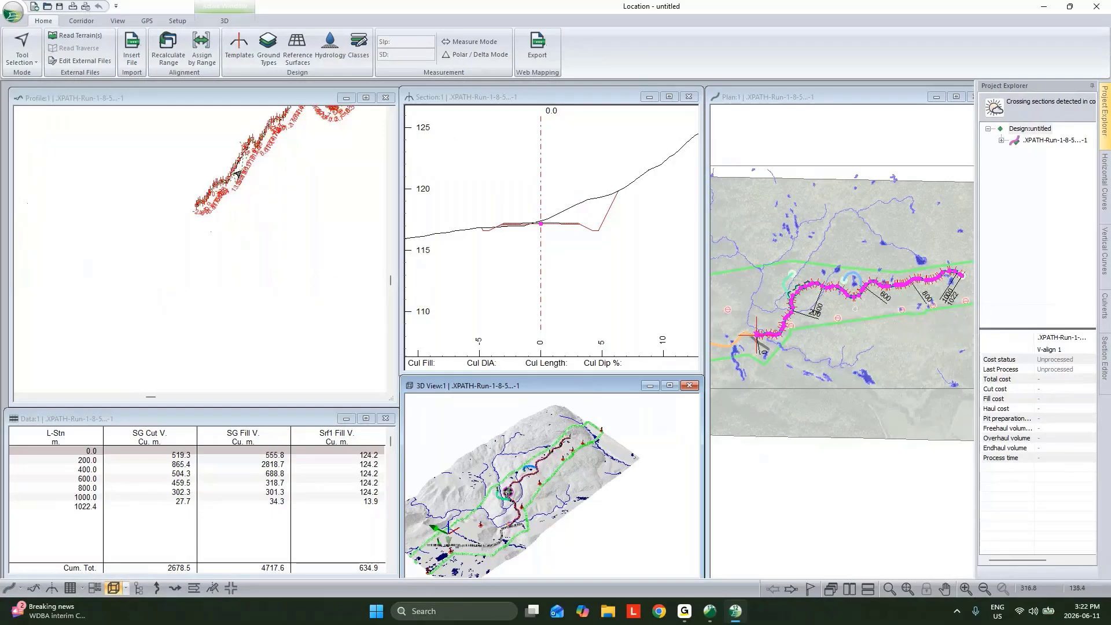
{"action": "middle_click_drag", "start_coordinate": [548, 493], "coordinate": [571, 507]}
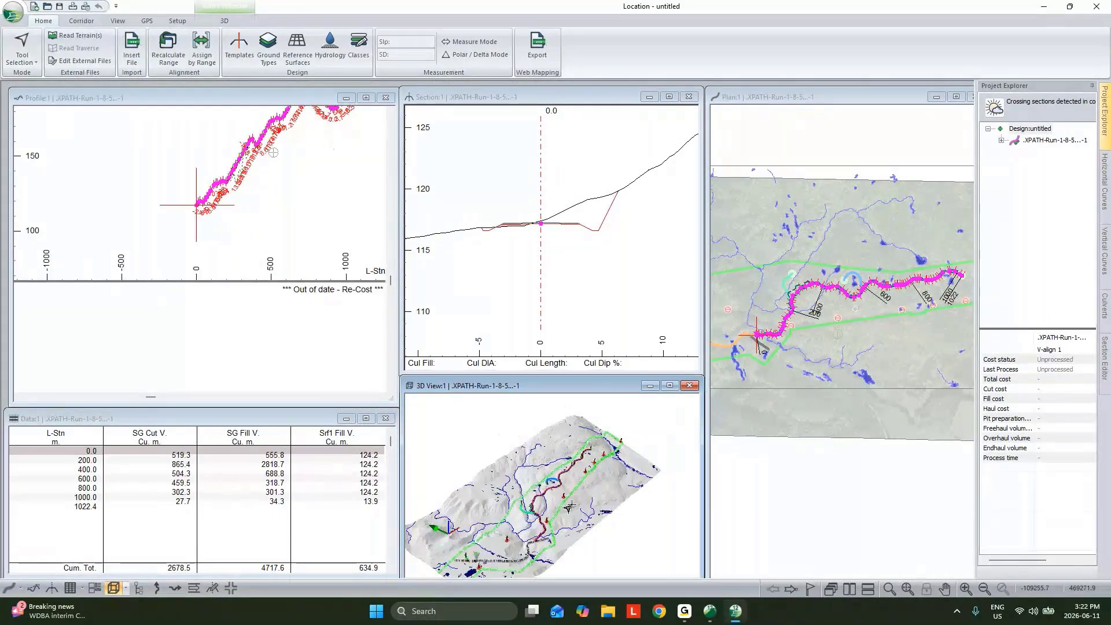
{"action": "scroll", "coordinate": [569, 507], "scroll_direction": "up", "scroll_amount": 3}
{"action": "mouse_move", "coordinate": [546, 521]}
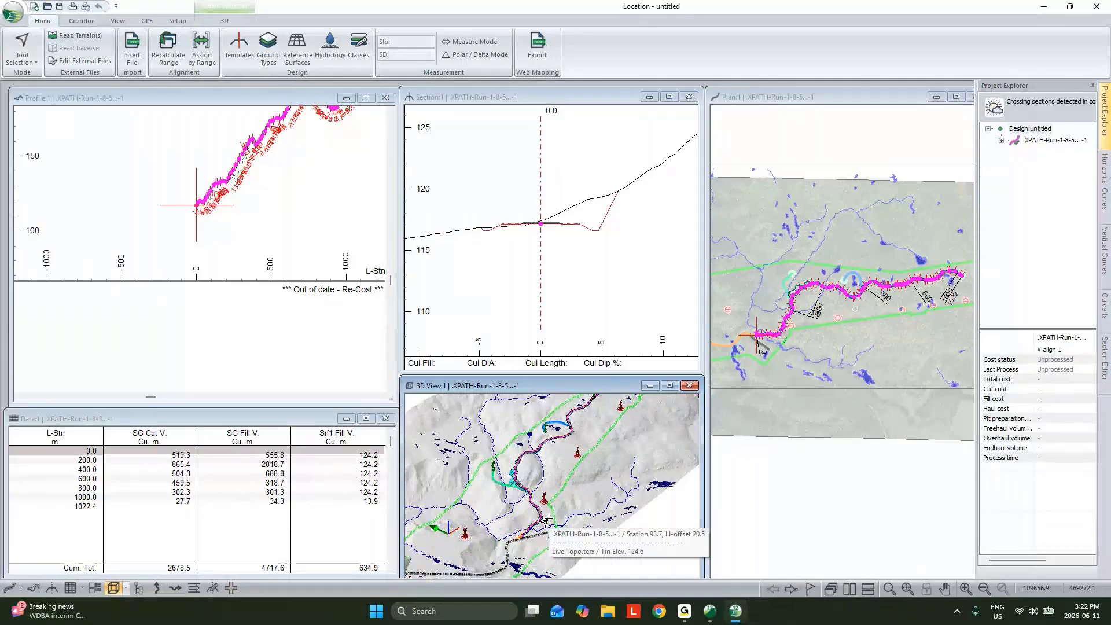
{"action": "middle_click_drag", "start_coordinate": [279, 223], "coordinate": [261, 252]}
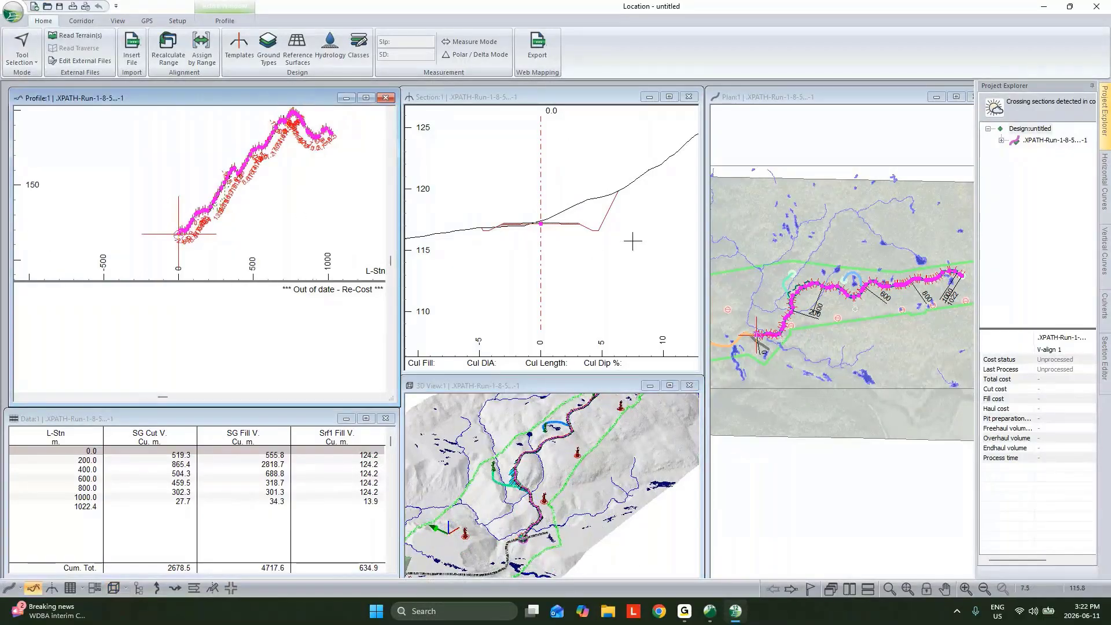
{"action": "mouse_move", "coordinate": [632, 240]}
{"action": "mouse_move", "coordinate": [558, 213]}
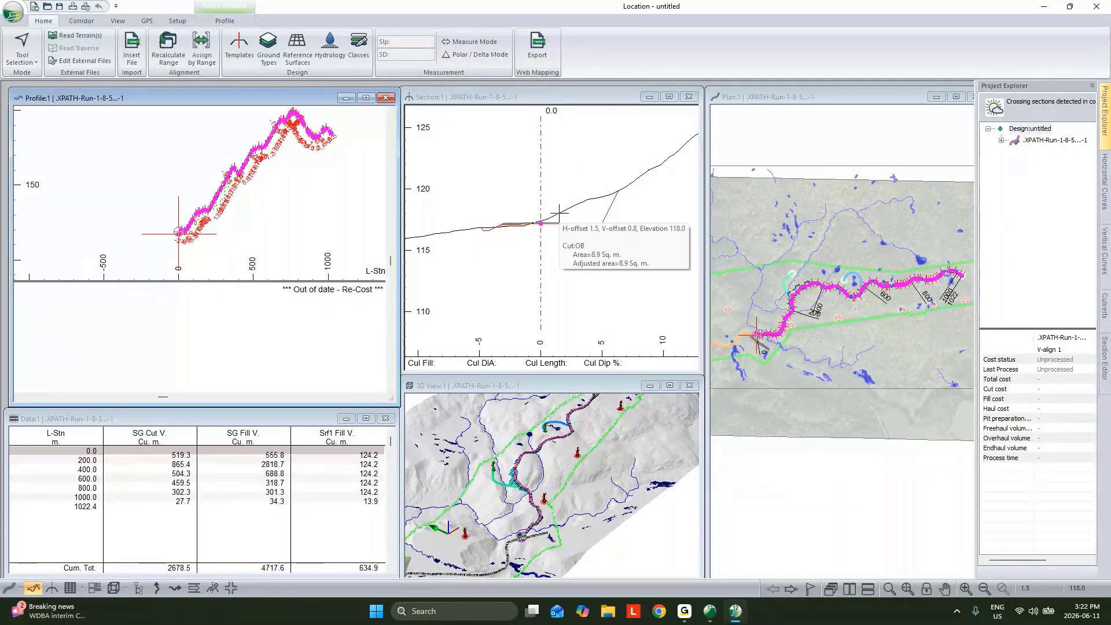
Examine the parameters of the Resource I-left component of the Resource Low Volume road template
{"action": "left_click", "coordinate": [240, 55]}
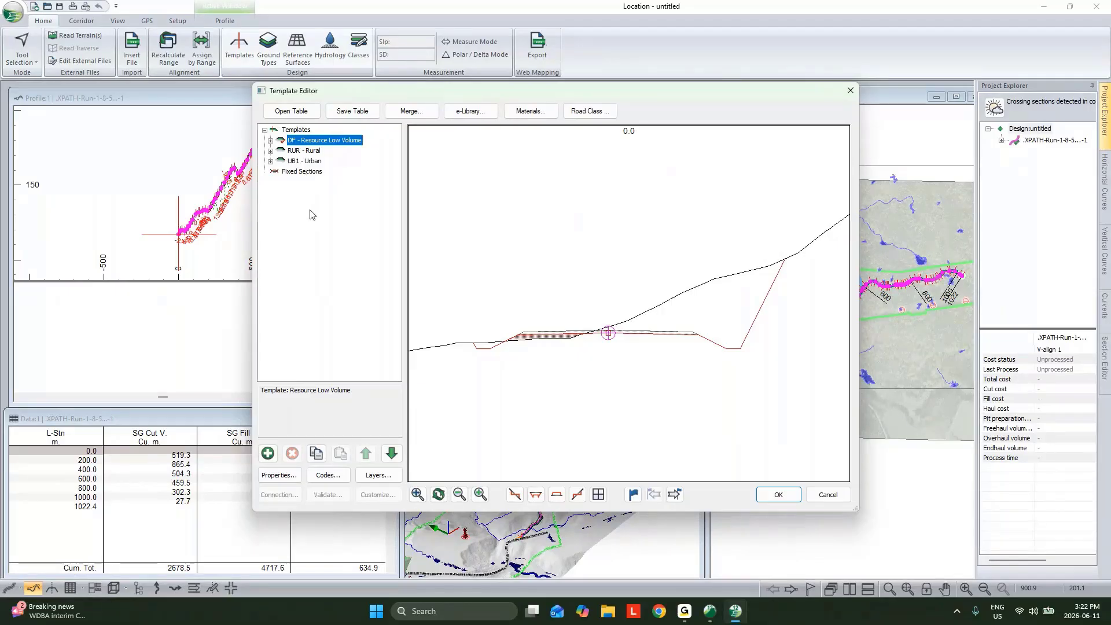
{"action": "left_click", "coordinate": [270, 141]}
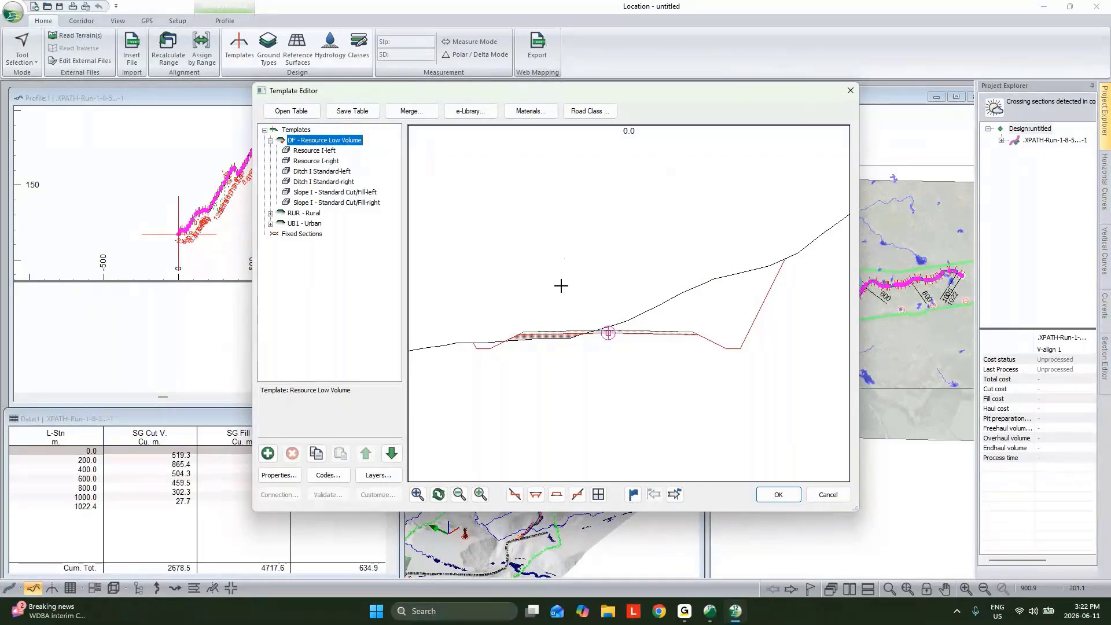
{"action": "double_click", "coordinate": [315, 151]}
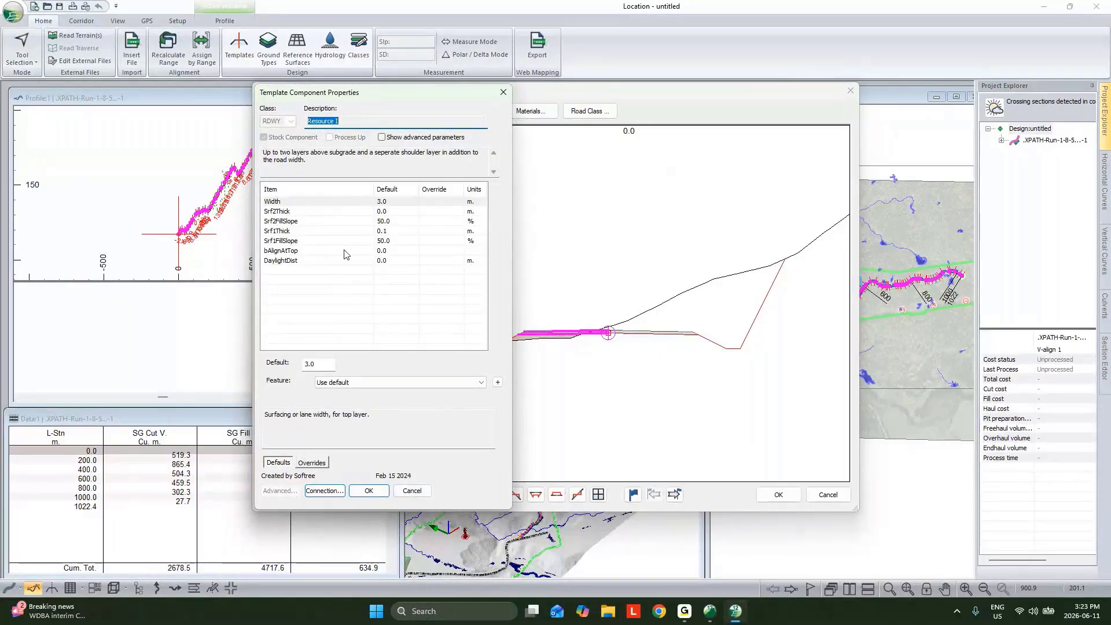
{"action": "left_click", "coordinate": [415, 493]}
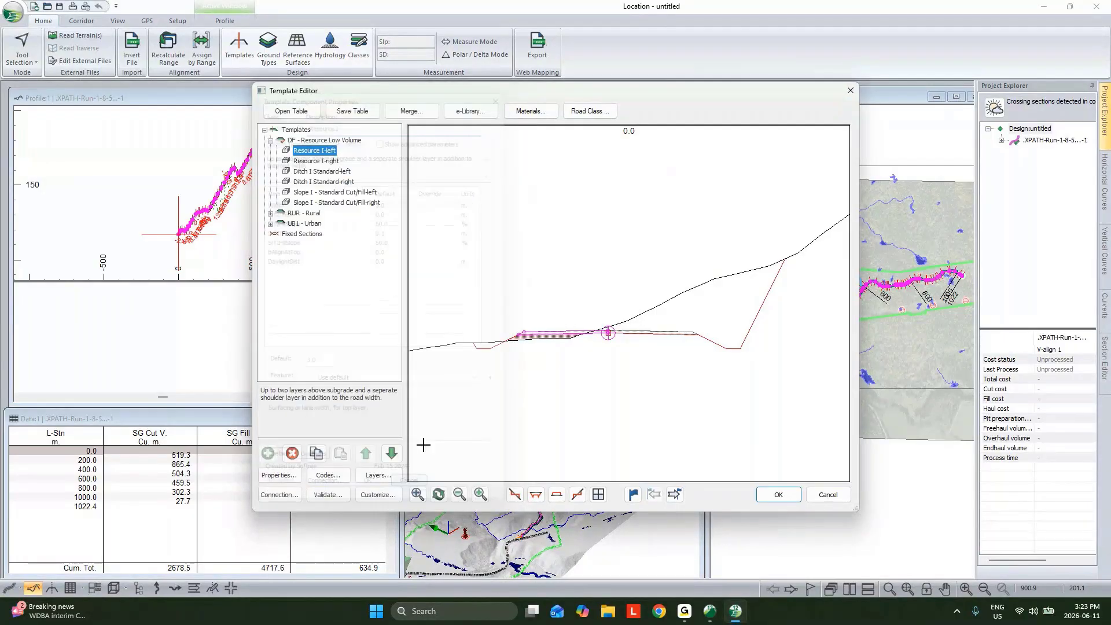
Try a 1:1 final cut slope on the Slope I - Standard Cut/Fill-right component and return it to Auto
{"action": "double_click", "coordinate": [321, 204]}
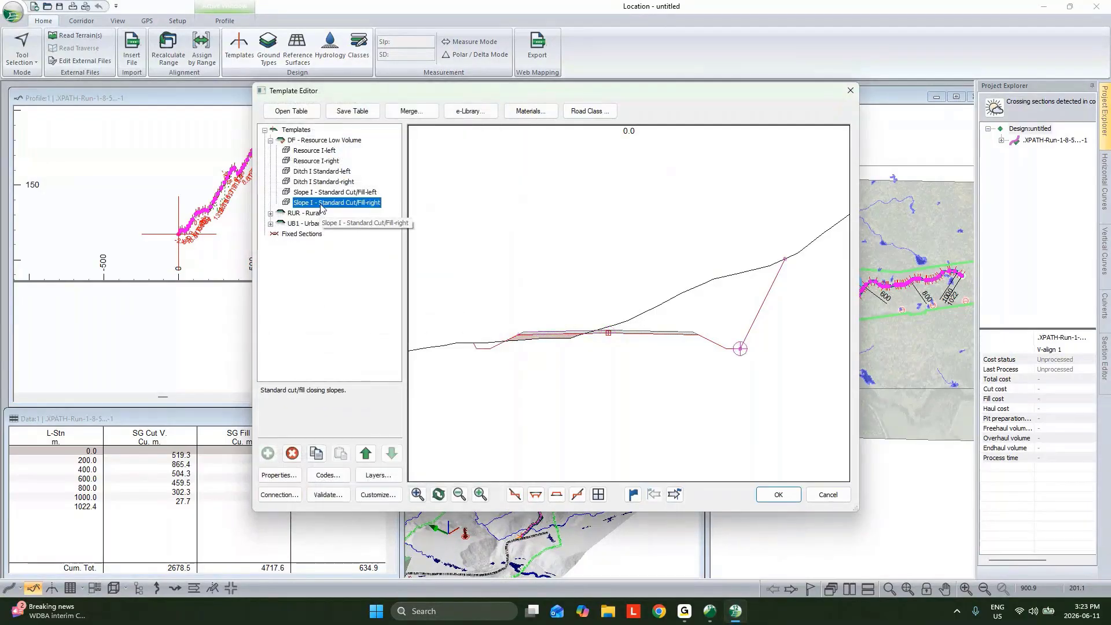
{"action": "left_click", "coordinate": [353, 364]}
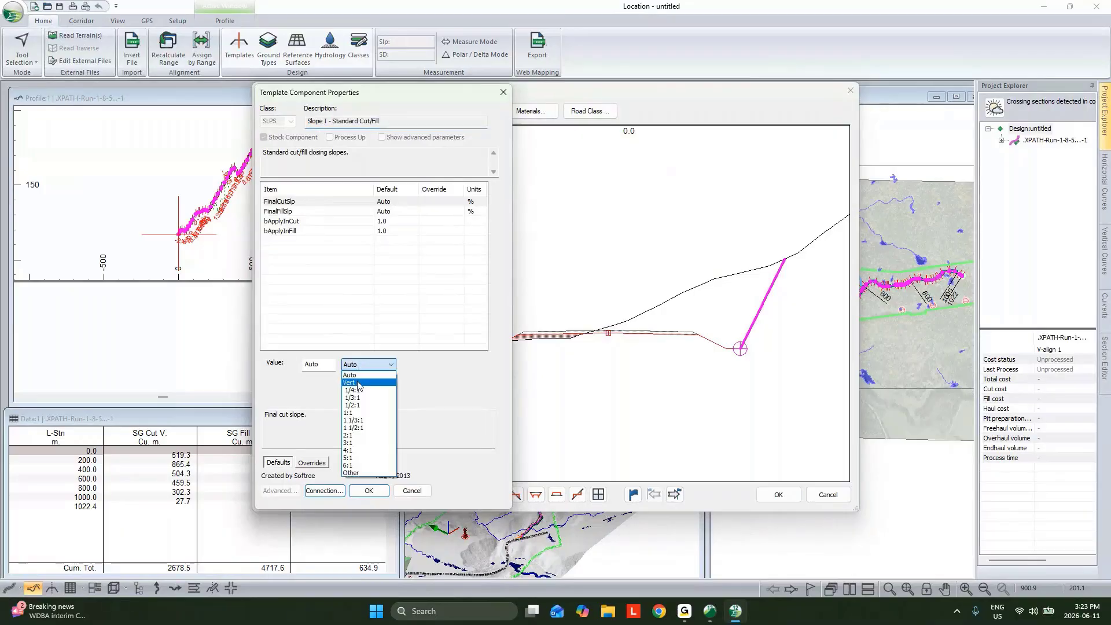
{"action": "left_click", "coordinate": [359, 411]}
{"action": "left_click", "coordinate": [371, 364]}
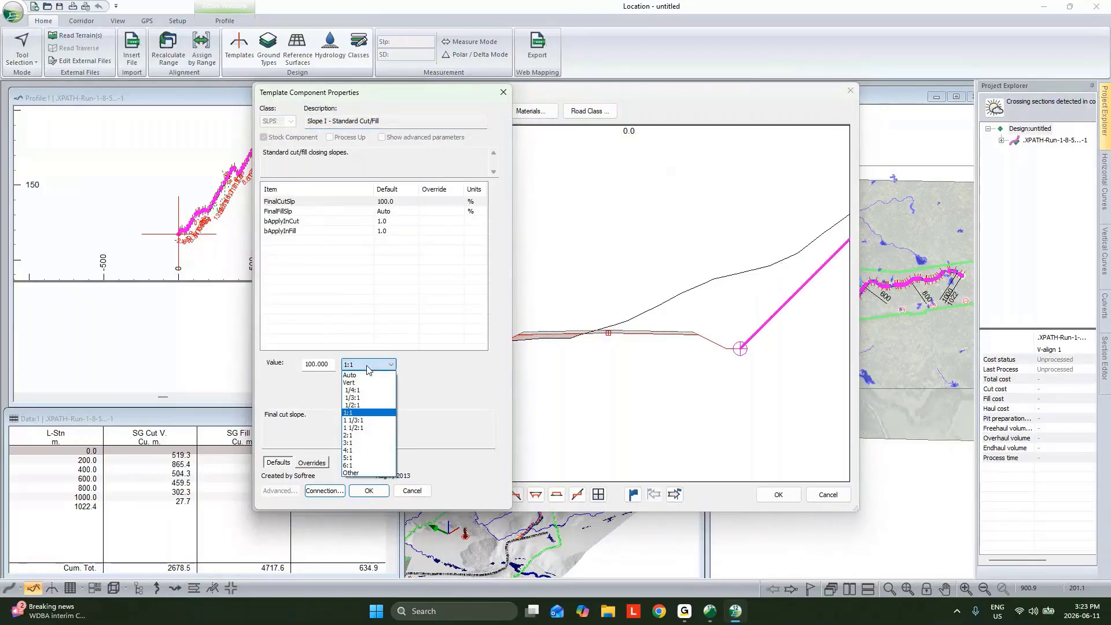
{"action": "left_click", "coordinate": [365, 377]}
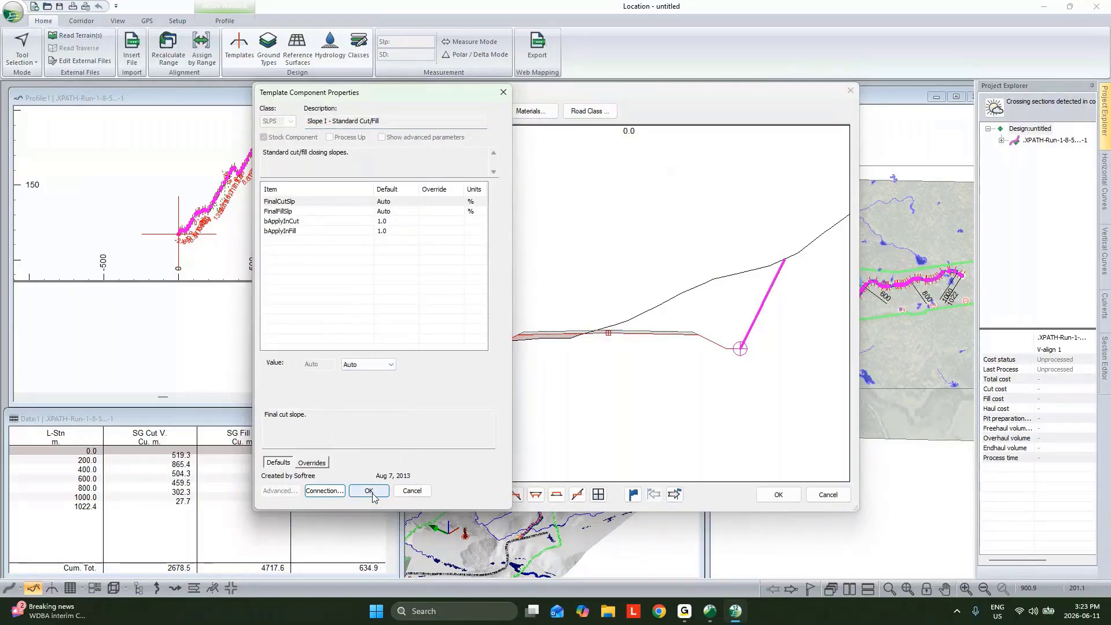
Accept the template settings and recalculate all cross sections and corridor surfaces
{"action": "left_click", "coordinate": [369, 491]}
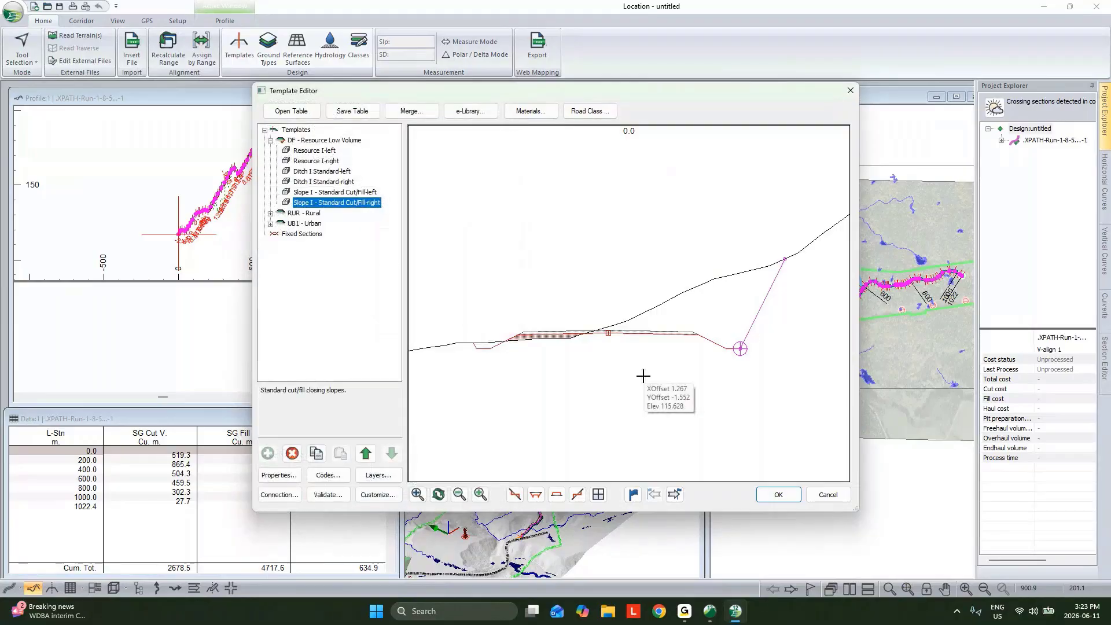
{"action": "left_click", "coordinate": [782, 497]}
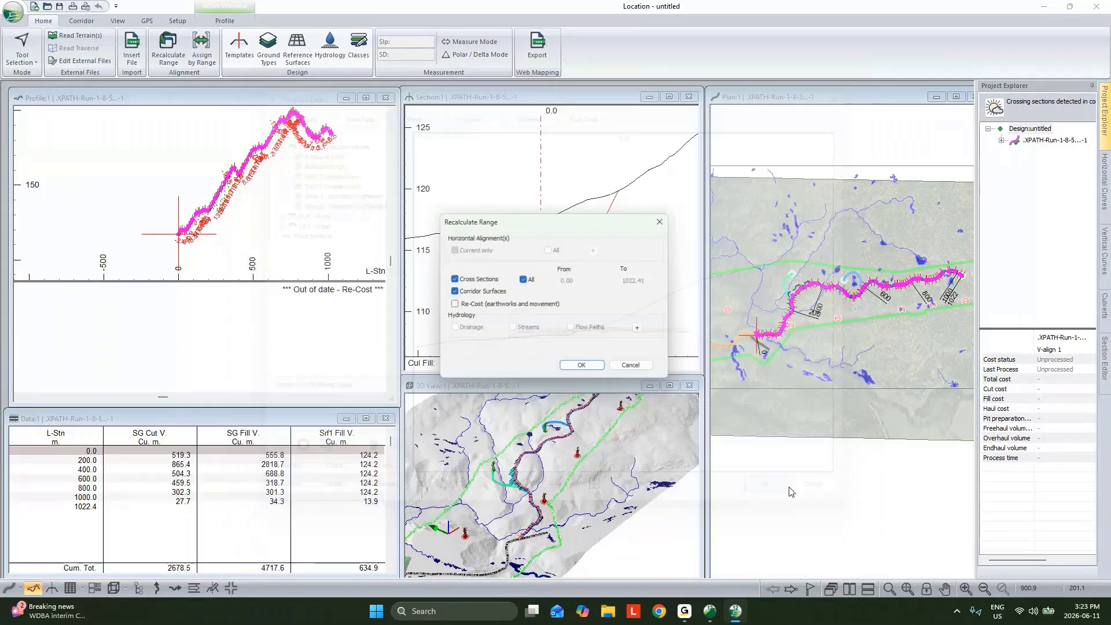
{"action": "key", "text": "Return"}
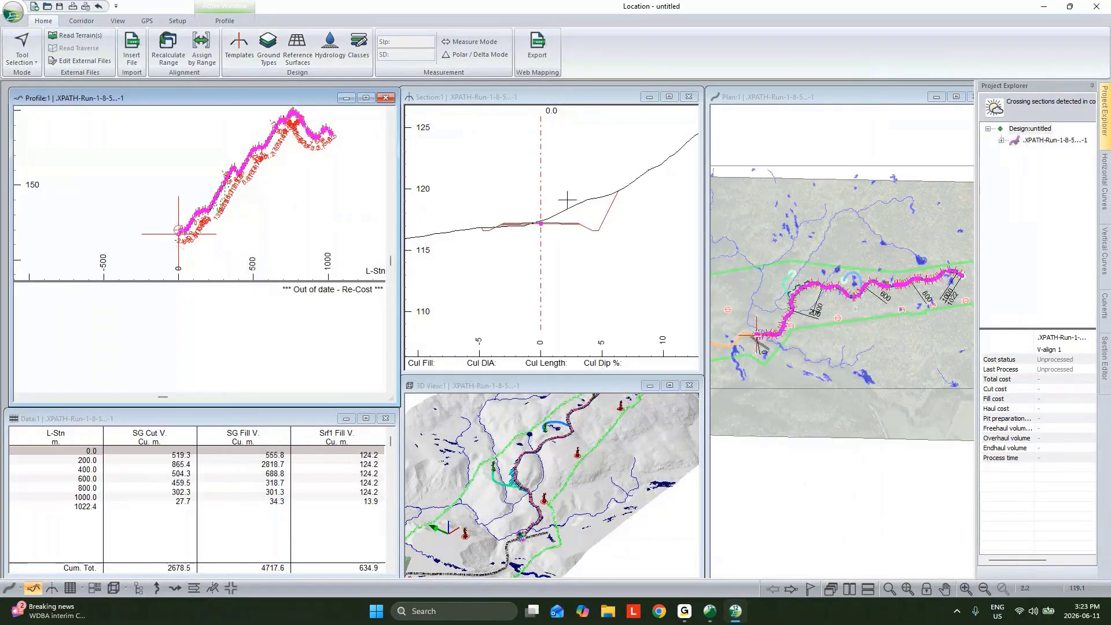
Examine the road corridor with its cut and fill slopes along the route in the 3D view
{"action": "mouse_move", "coordinate": [567, 200]}
{"action": "scroll", "coordinate": [524, 505], "scroll_direction": "up", "scroll_amount": 2}
{"action": "scroll", "coordinate": [523, 506], "scroll_direction": "up", "scroll_amount": 2}
{"action": "middle_click_drag", "start_coordinate": [554, 507], "coordinate": [571, 433]}
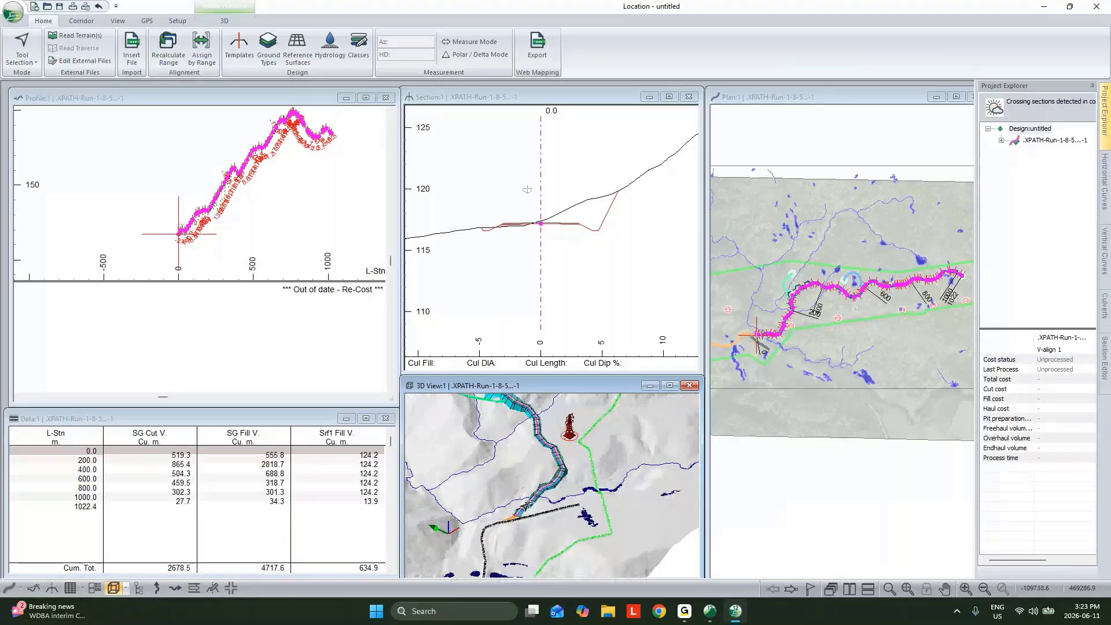
{"action": "scroll", "coordinate": [556, 481], "scroll_direction": "up", "scroll_amount": 2}
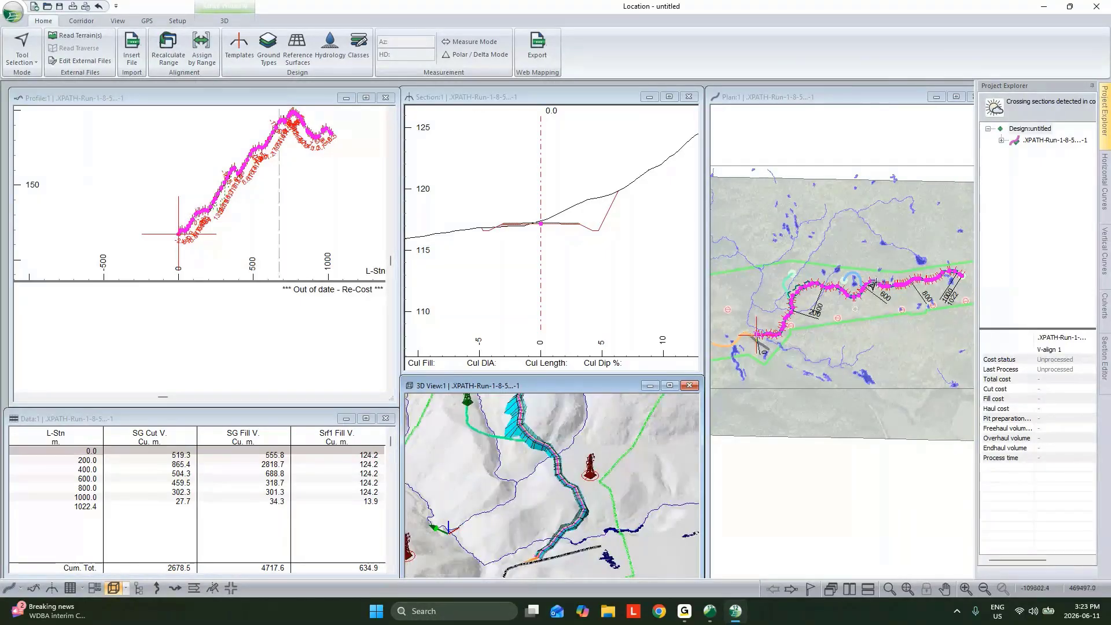
{"action": "scroll", "coordinate": [532, 461], "scroll_direction": "up", "scroll_amount": 1}
{"action": "middle_click_drag", "start_coordinate": [546, 459], "coordinate": [581, 501]}
{"action": "scroll", "coordinate": [584, 487], "scroll_direction": "down", "scroll_amount": 2}
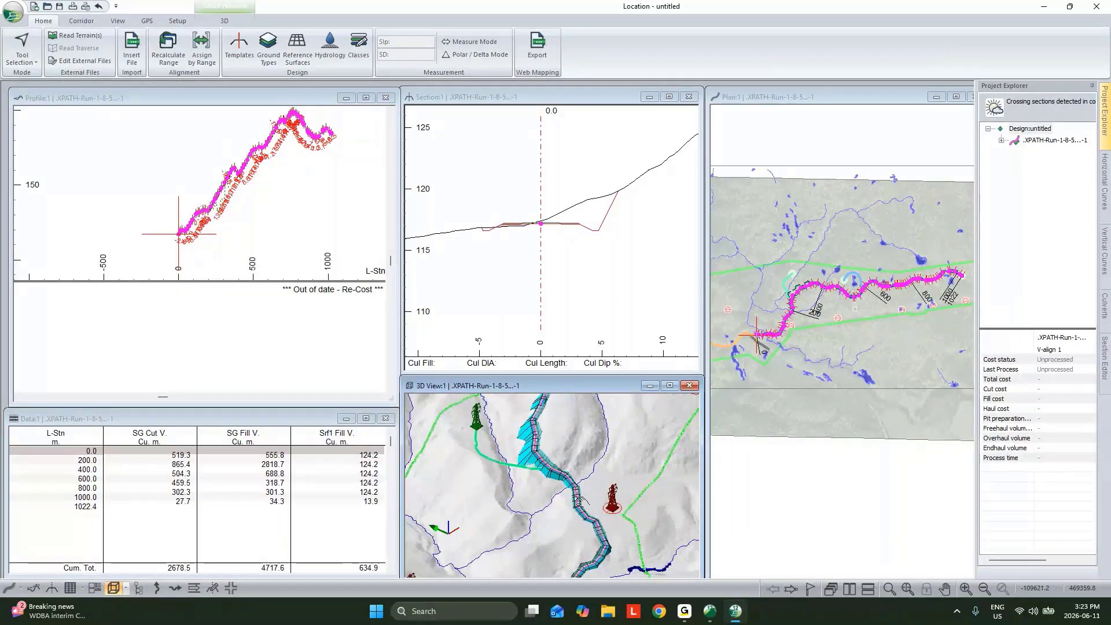
{"action": "scroll", "coordinate": [581, 499], "scroll_direction": "down", "scroll_amount": 2}
{"action": "scroll", "coordinate": [625, 457], "scroll_direction": "down", "scroll_amount": 2}
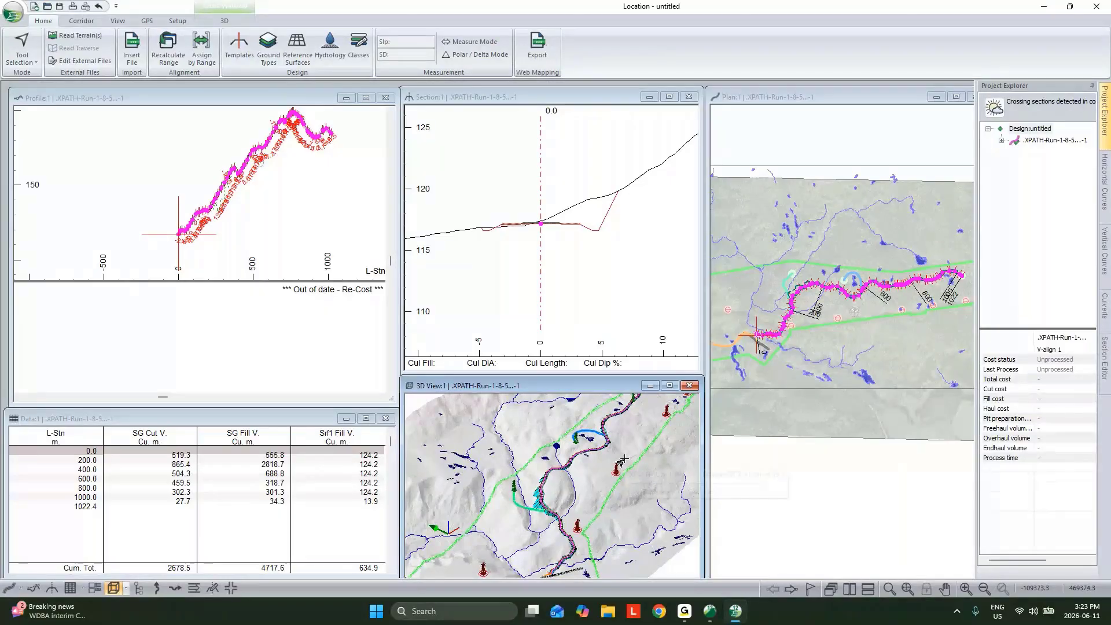
{"action": "left_click", "coordinate": [81, 21]}
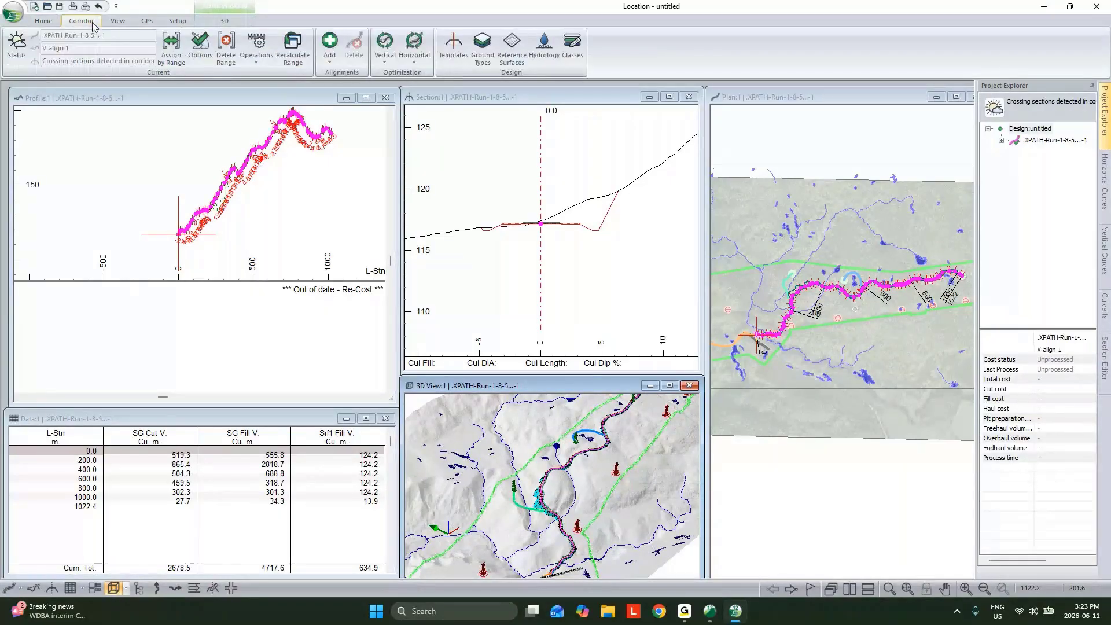
{"action": "left_click", "coordinate": [260, 60]}
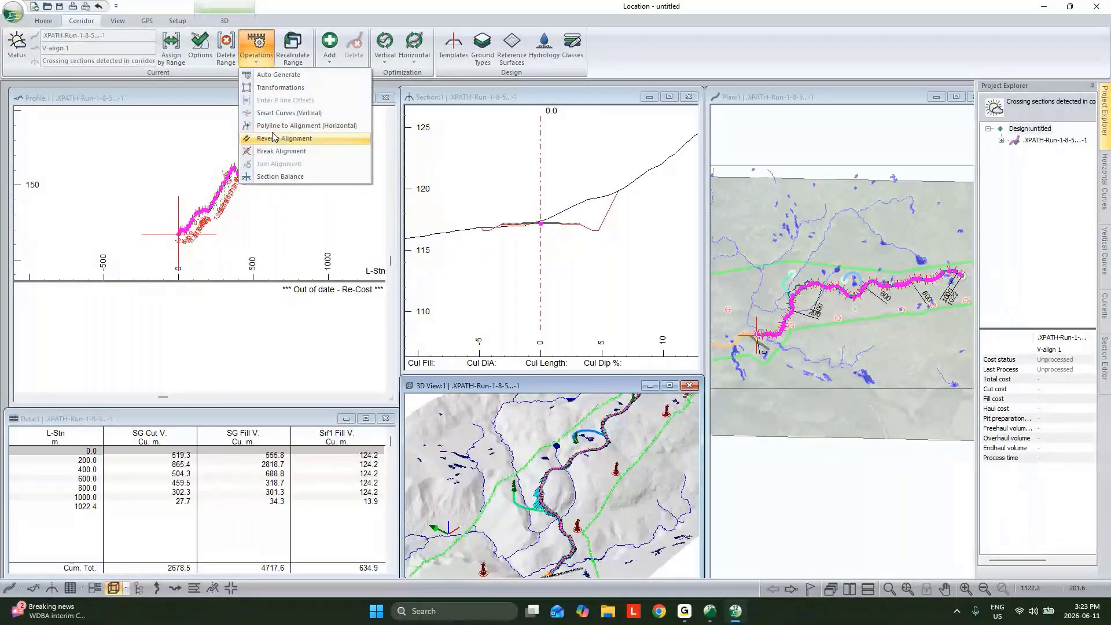
{"action": "left_click", "coordinate": [284, 138]}
{"action": "left_click", "coordinate": [628, 350]}
Run Polyline to Alignment on the horizontal alignment with a minimum radius of 30 m, allowing the existing profile to be removed
{"action": "left_click", "coordinate": [256, 49]}
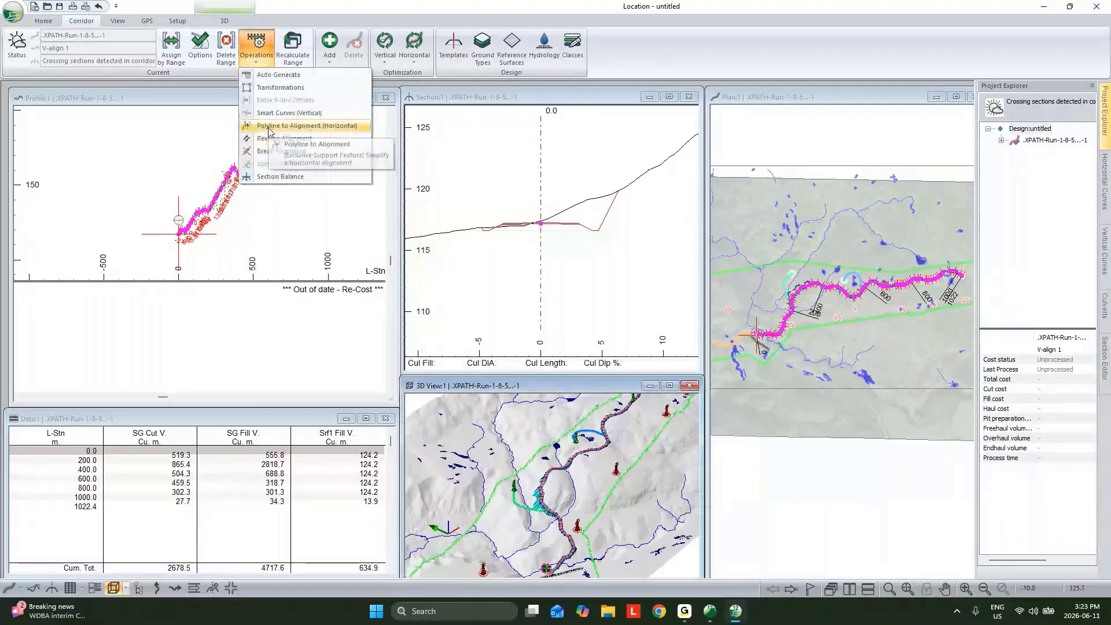
{"action": "left_click", "coordinate": [269, 127]}
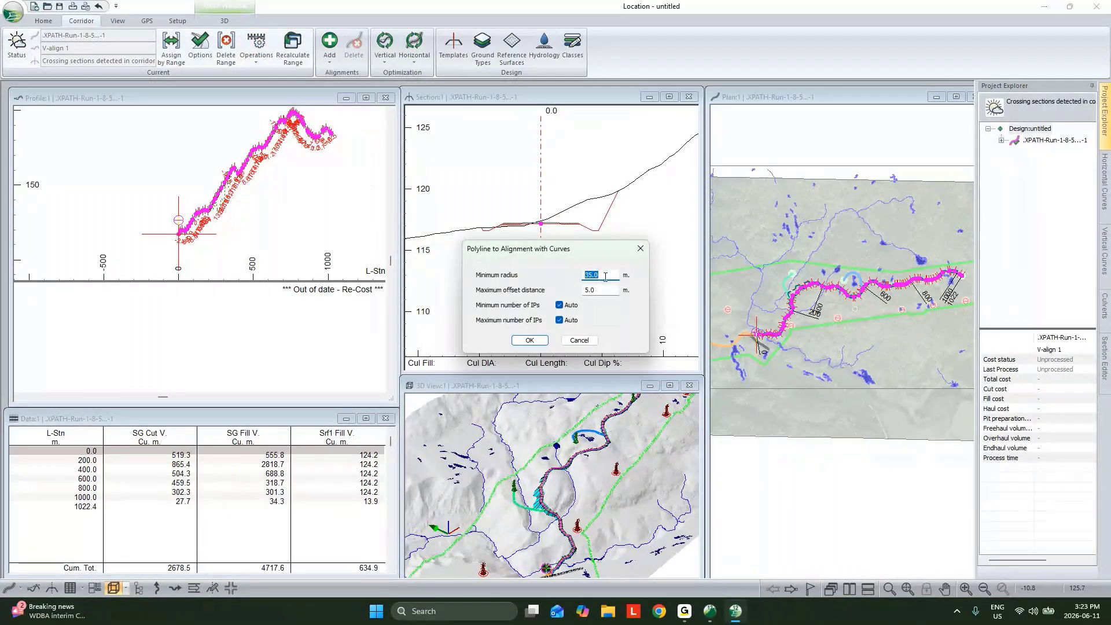
{"action": "type", "text": "30"}
{"action": "left_click", "coordinate": [613, 291]}
{"action": "left_click", "coordinate": [529, 340]}
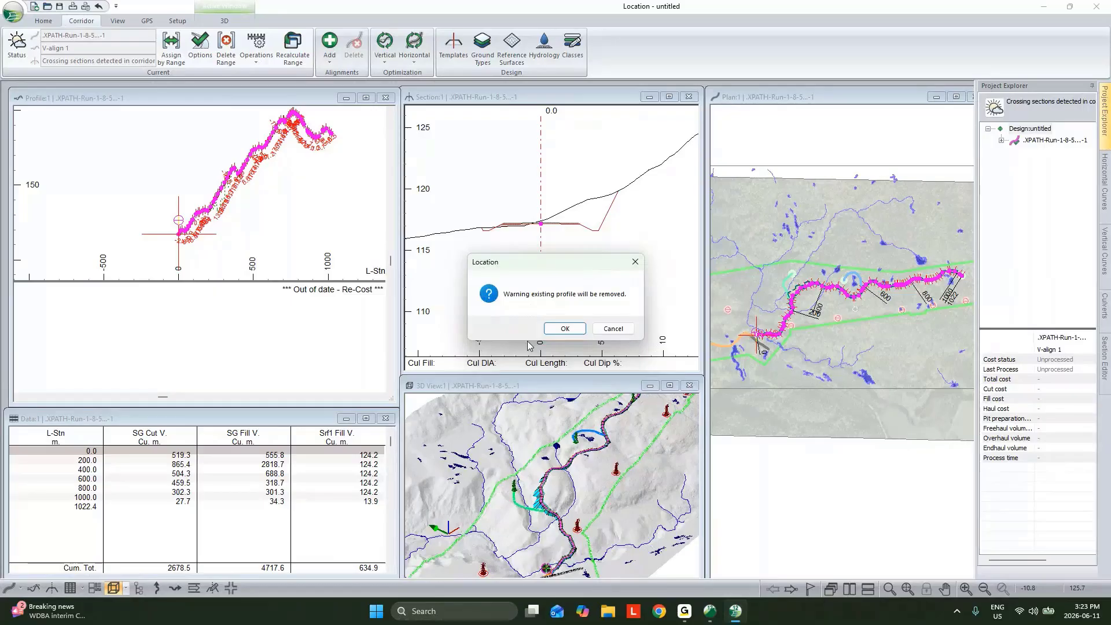
{"action": "left_click", "coordinate": [562, 329]}
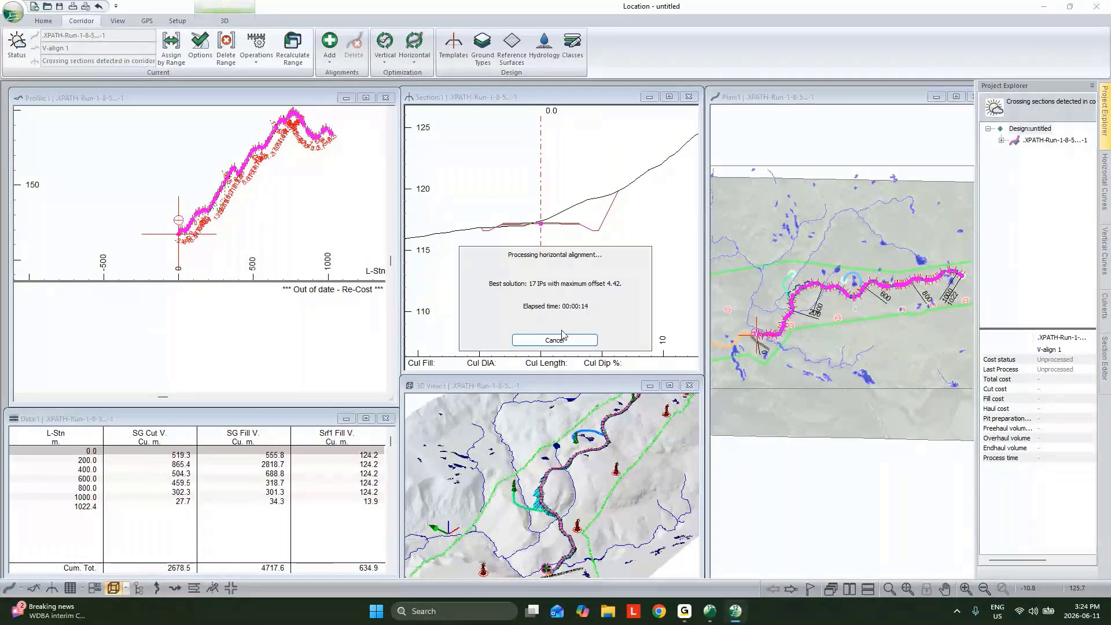
Stop the horizontal alignment processing and accept the best solution found so far
{"action": "left_click", "coordinate": [570, 341]}
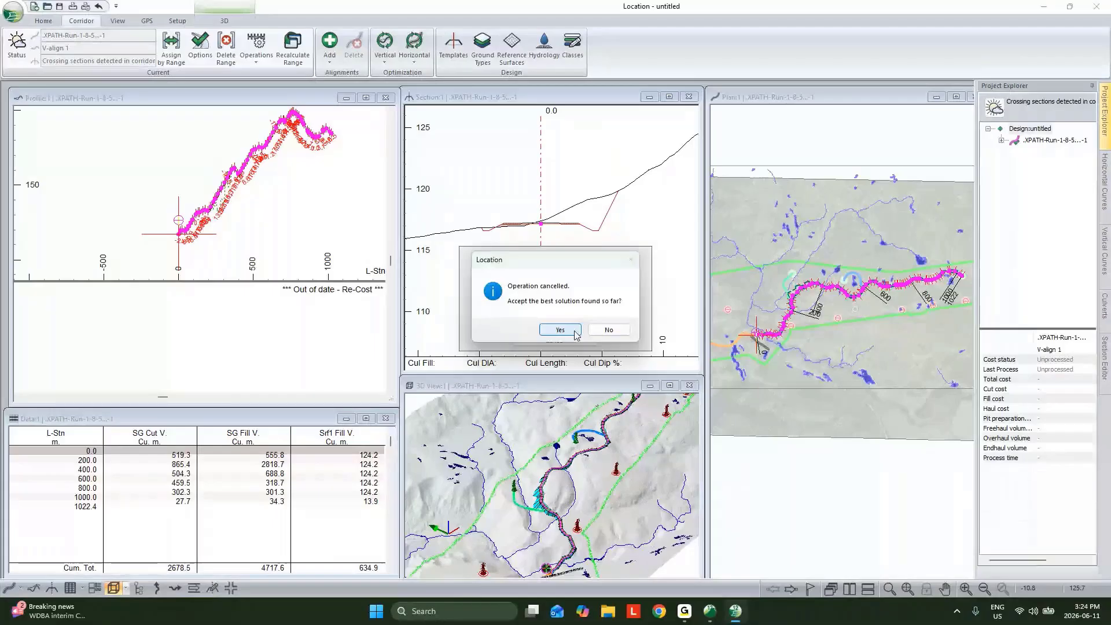
{"action": "left_click", "coordinate": [574, 333]}
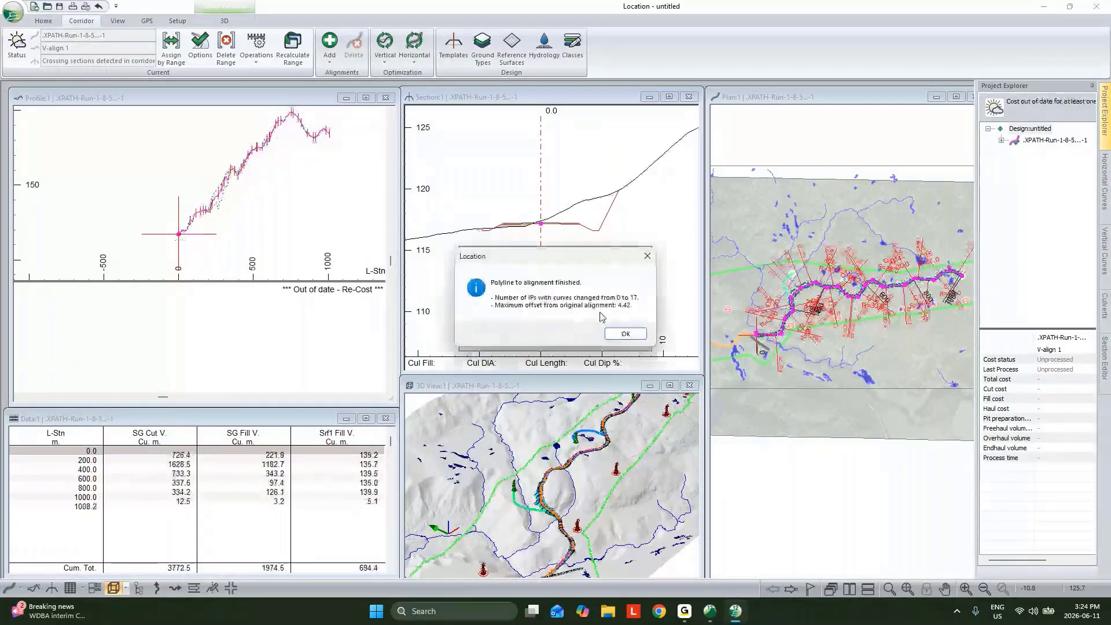
{"action": "left_click", "coordinate": [621, 333]}
Examine the curved alignment in the plan and 3D windows and its ground line in the profile
{"action": "scroll", "coordinate": [856, 283], "scroll_direction": "up", "scroll_amount": 4}
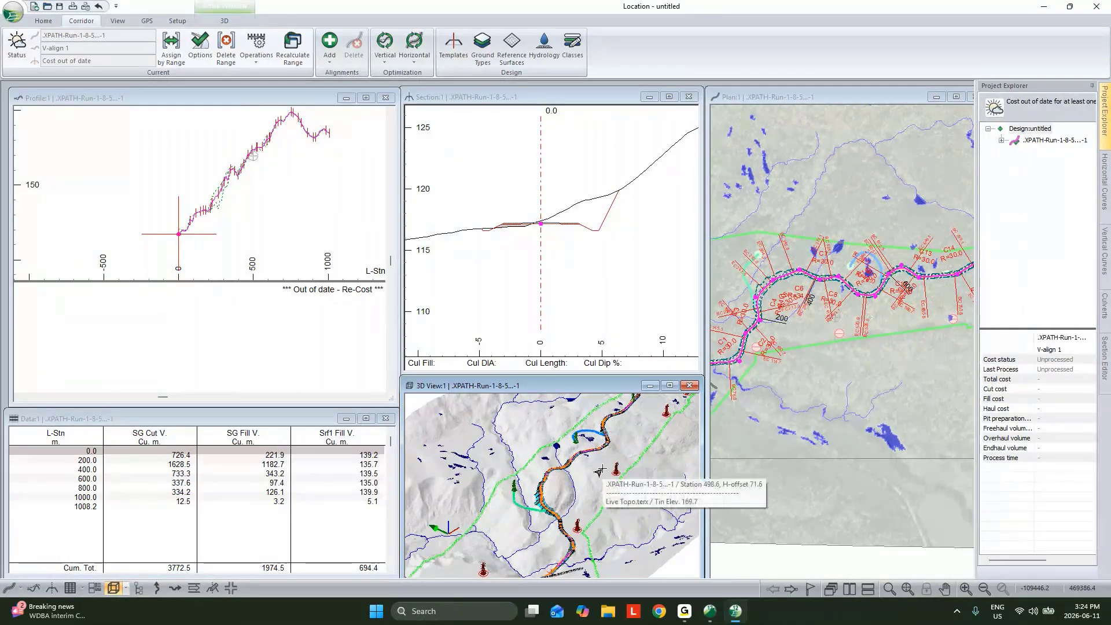
{"action": "mouse_move", "coordinate": [593, 469]}
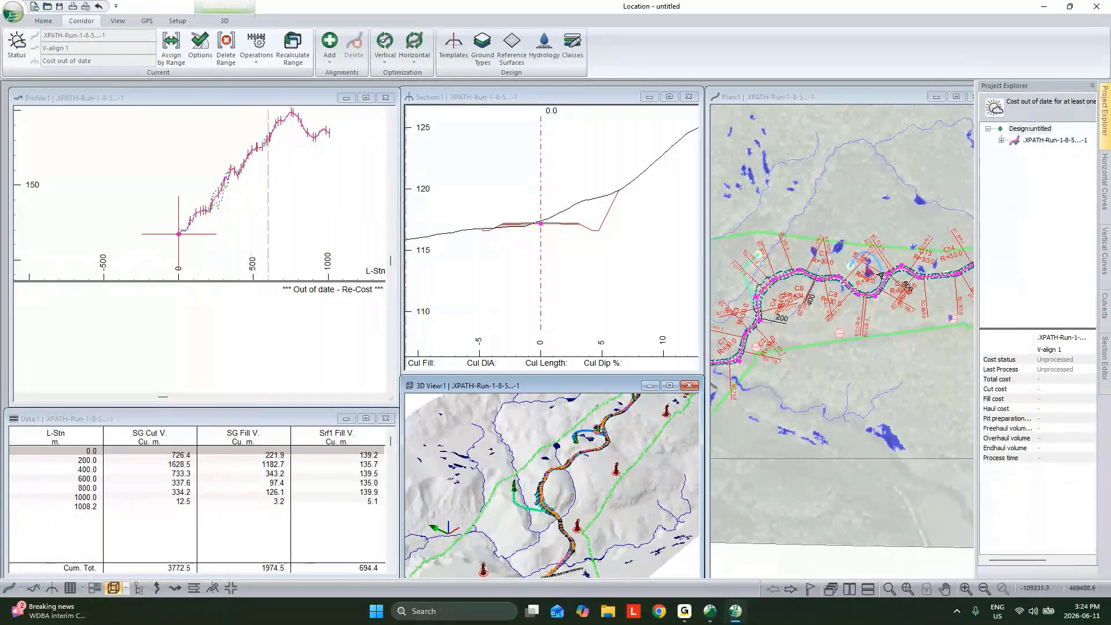
{"action": "mouse_move", "coordinate": [881, 276]}
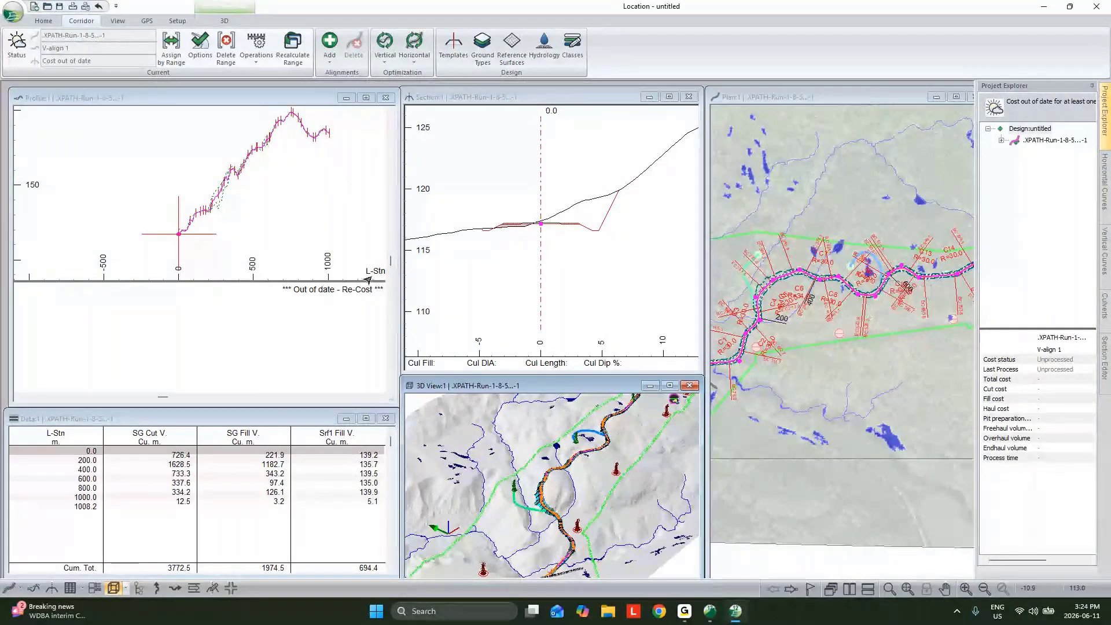
{"action": "scroll", "coordinate": [189, 232], "scroll_direction": "up", "scroll_amount": 2}
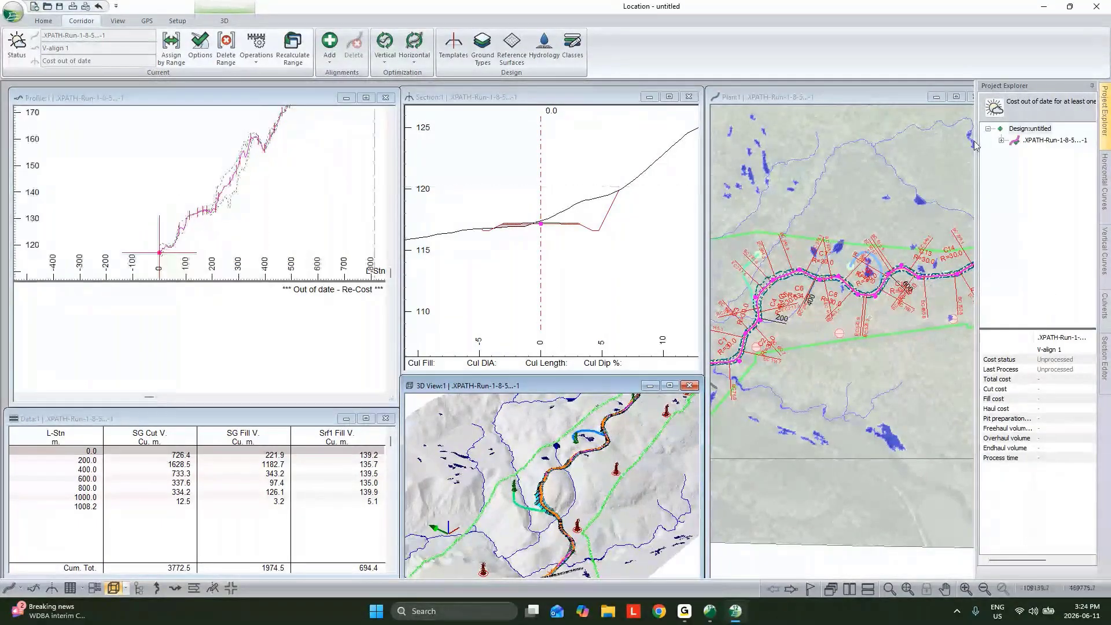
Open the vertical optimization options of V-align 1 and review the grade and curvature standards and the control points
{"action": "left_click", "coordinate": [1001, 141]}
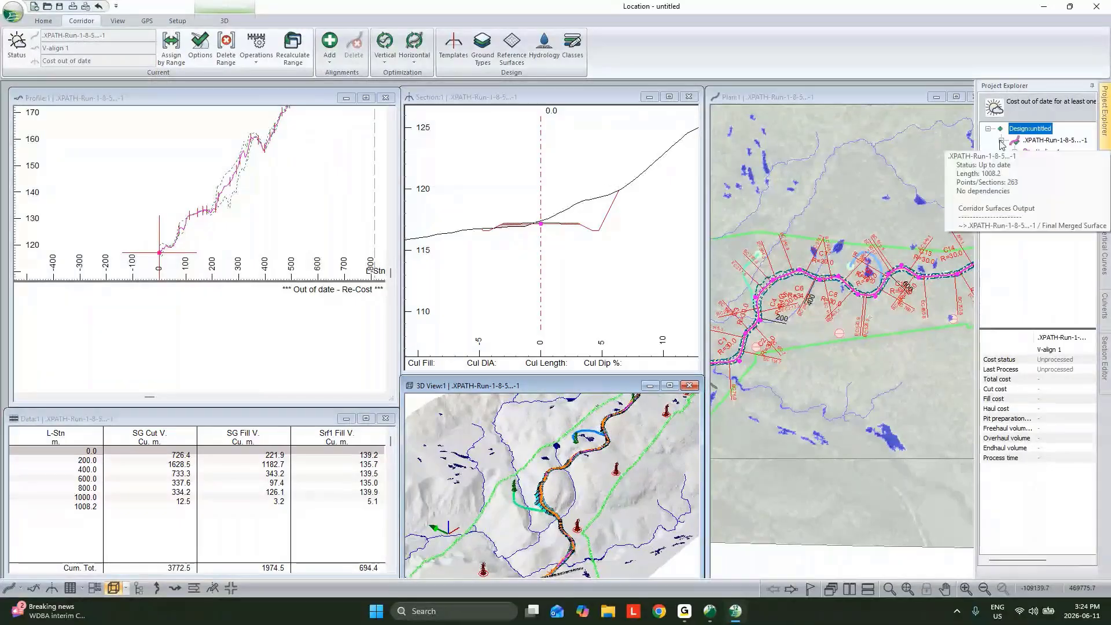
{"action": "double_click", "coordinate": [1047, 152]}
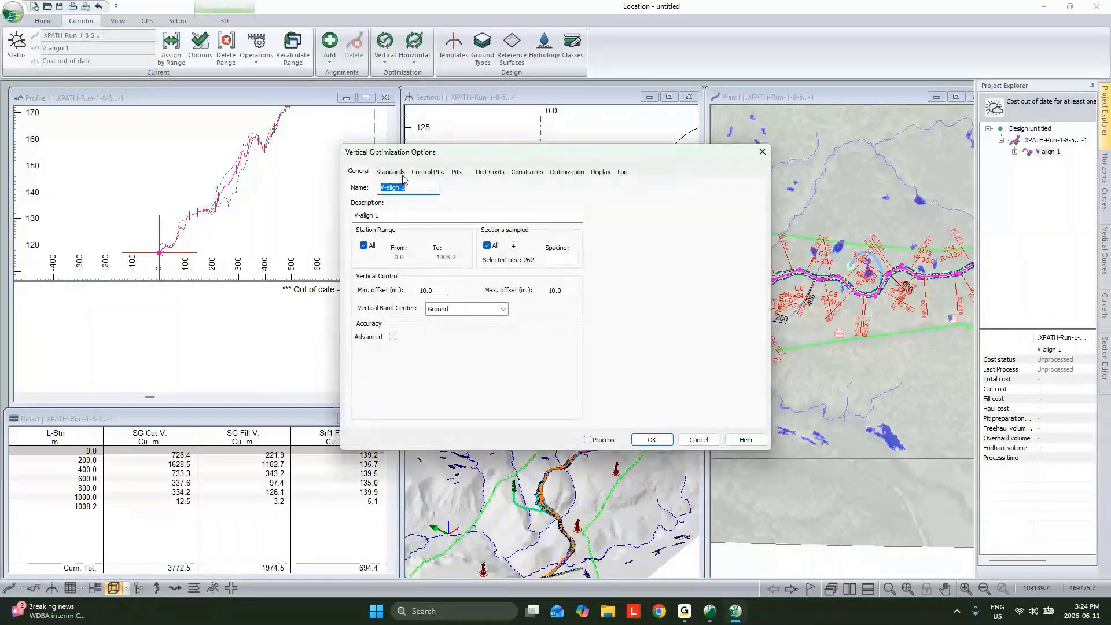
{"action": "key", "text": "ctrl+Tab"}
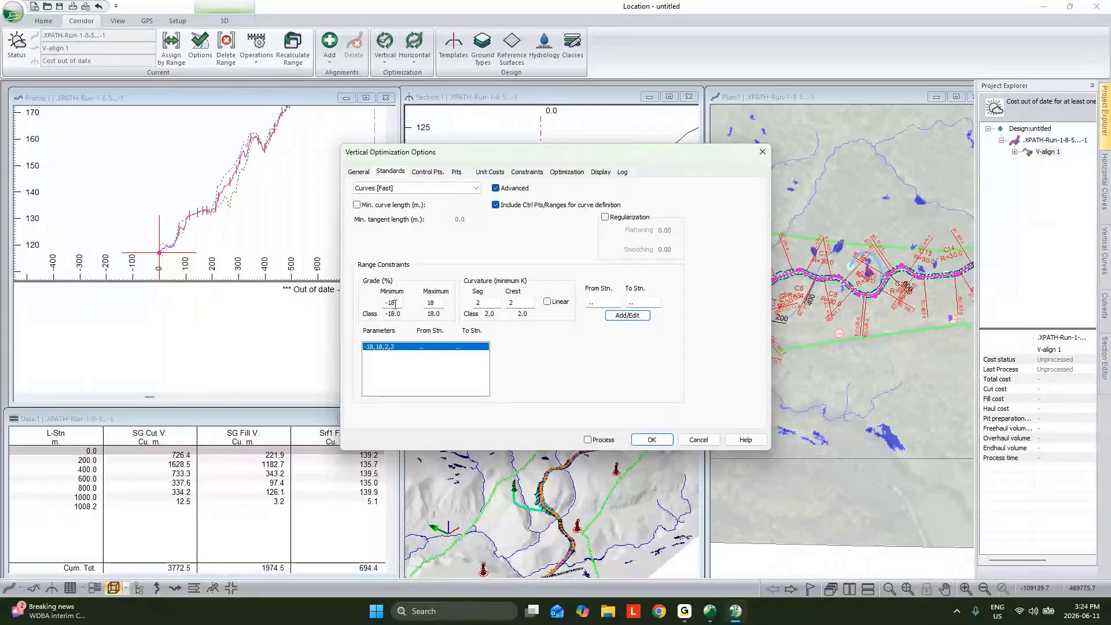
{"action": "left_click_drag", "start_coordinate": [396, 304], "coordinate": [392, 306]}
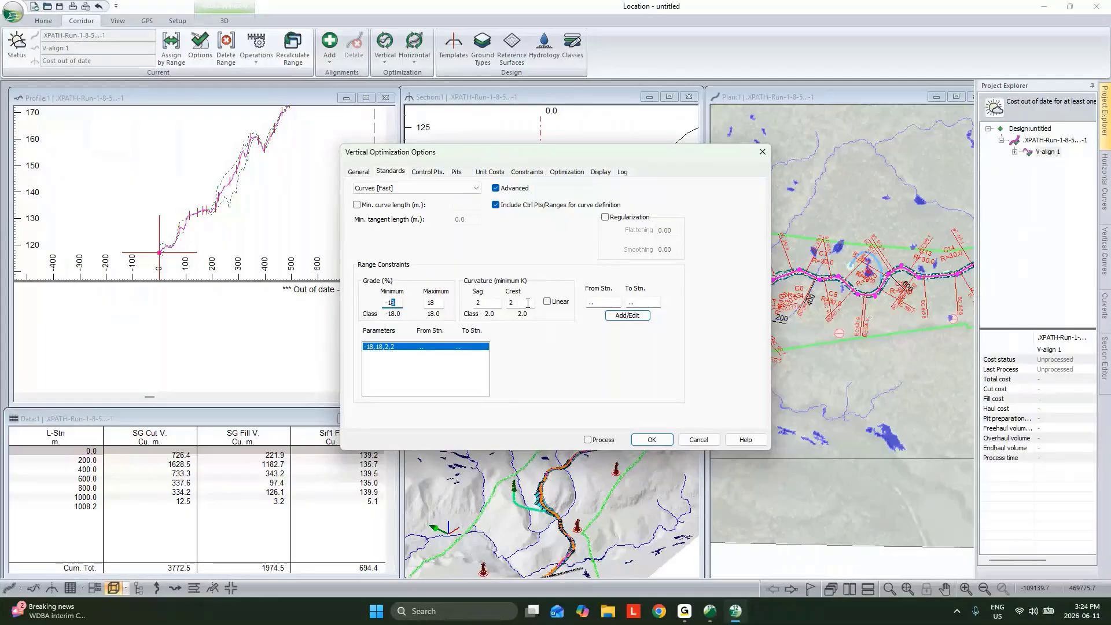
{"action": "left_click", "coordinate": [427, 172]}
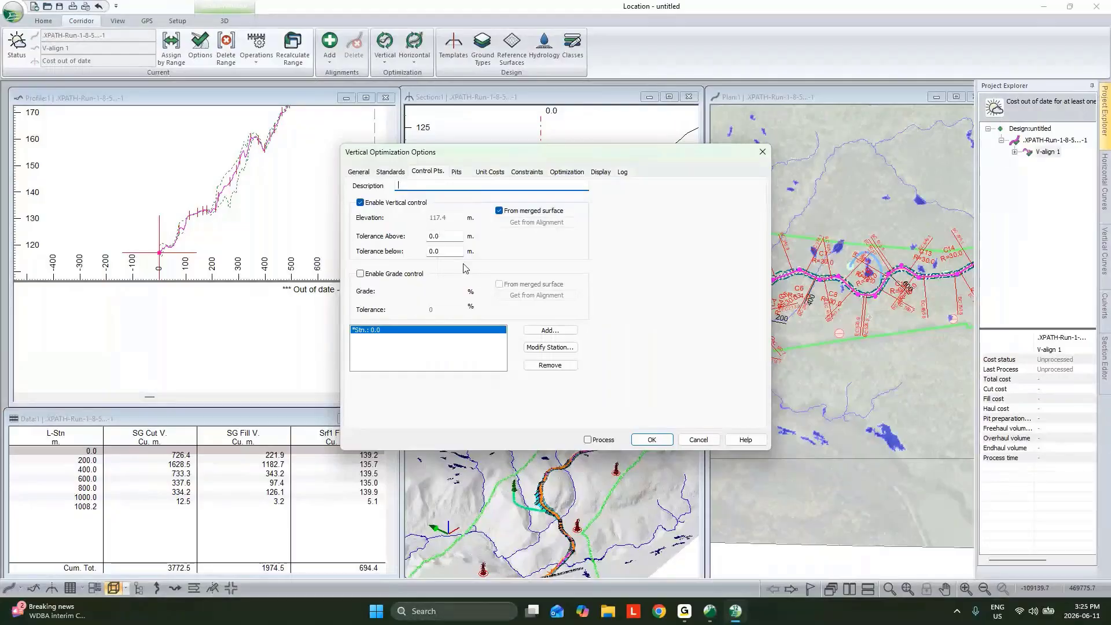
Review the earthwork unit costs for the overburden ground type and the haul cost graph in the vertical optimization options
{"action": "left_click", "coordinate": [486, 173]}
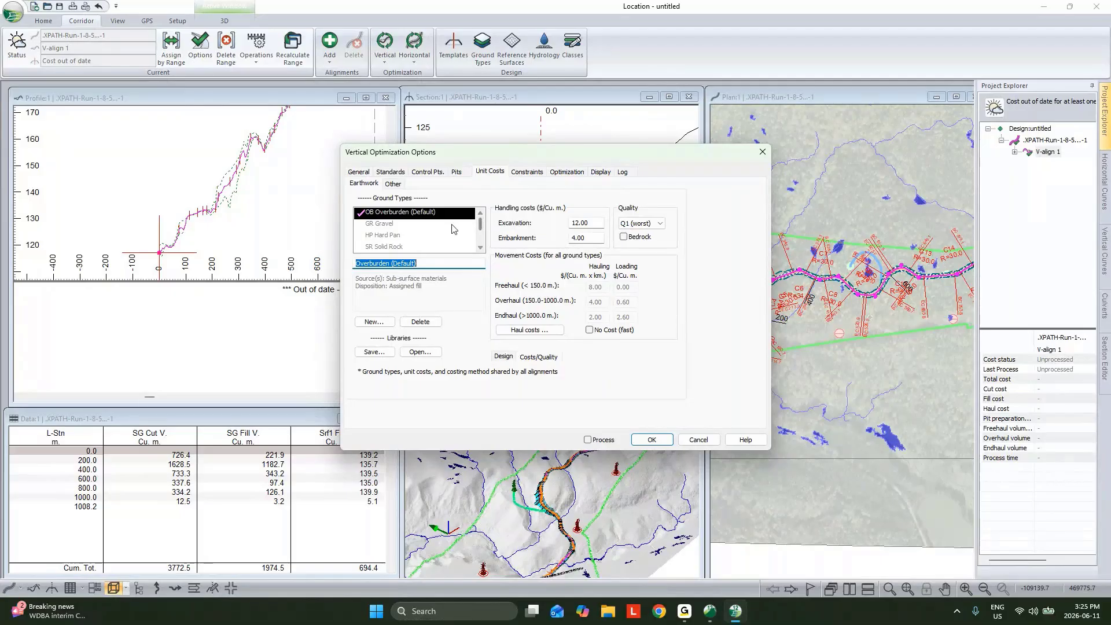
{"action": "key", "text": "Tab"}
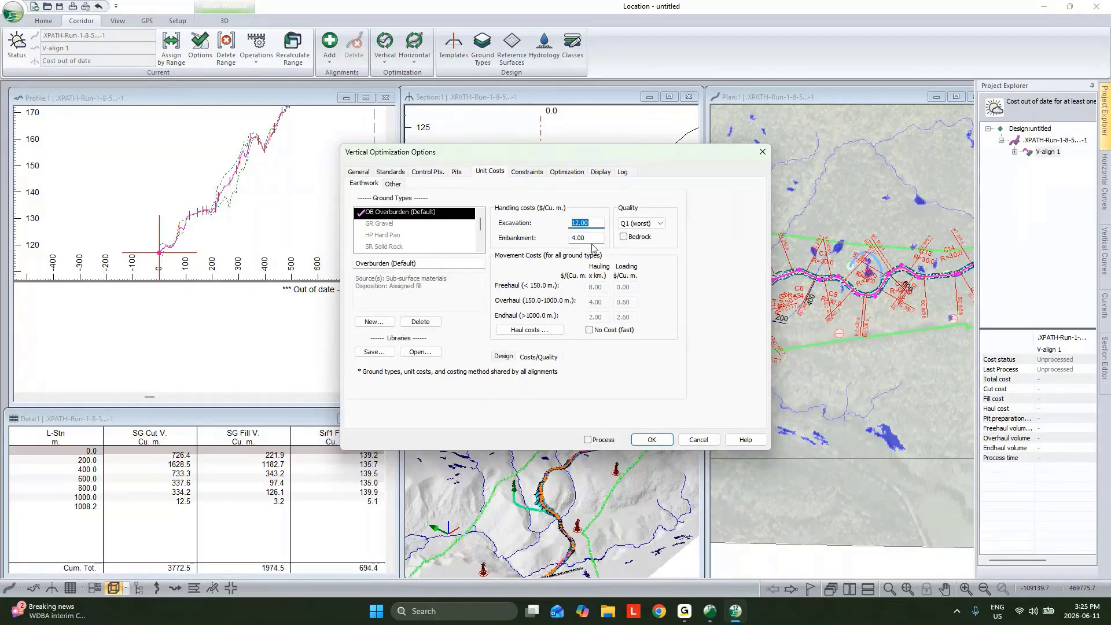
{"action": "left_click", "coordinate": [549, 331]}
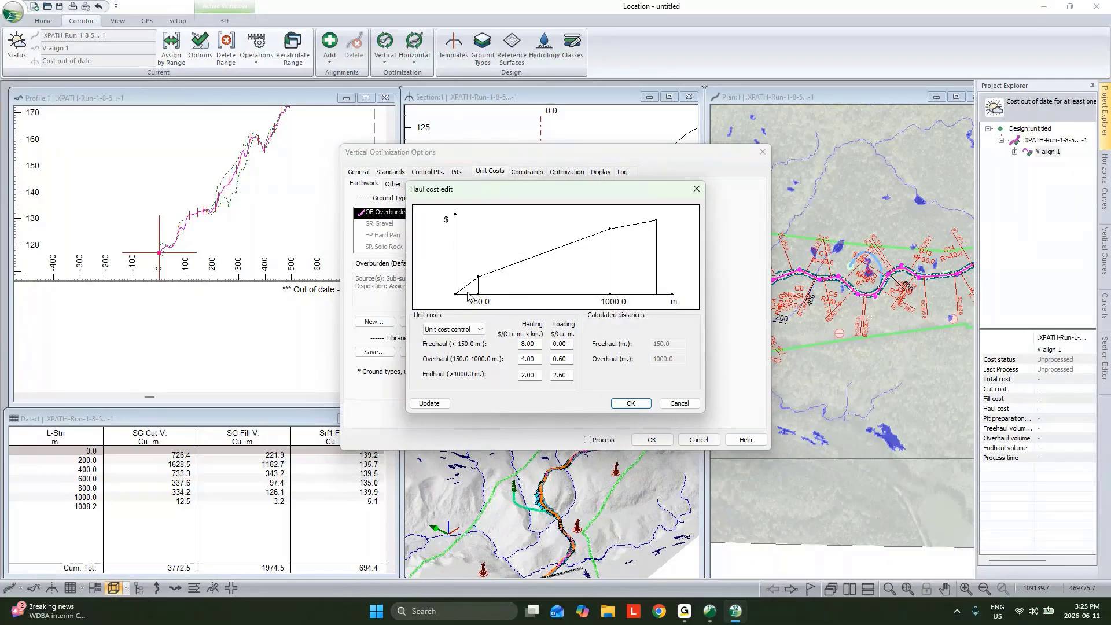
{"action": "left_click", "coordinate": [681, 404]}
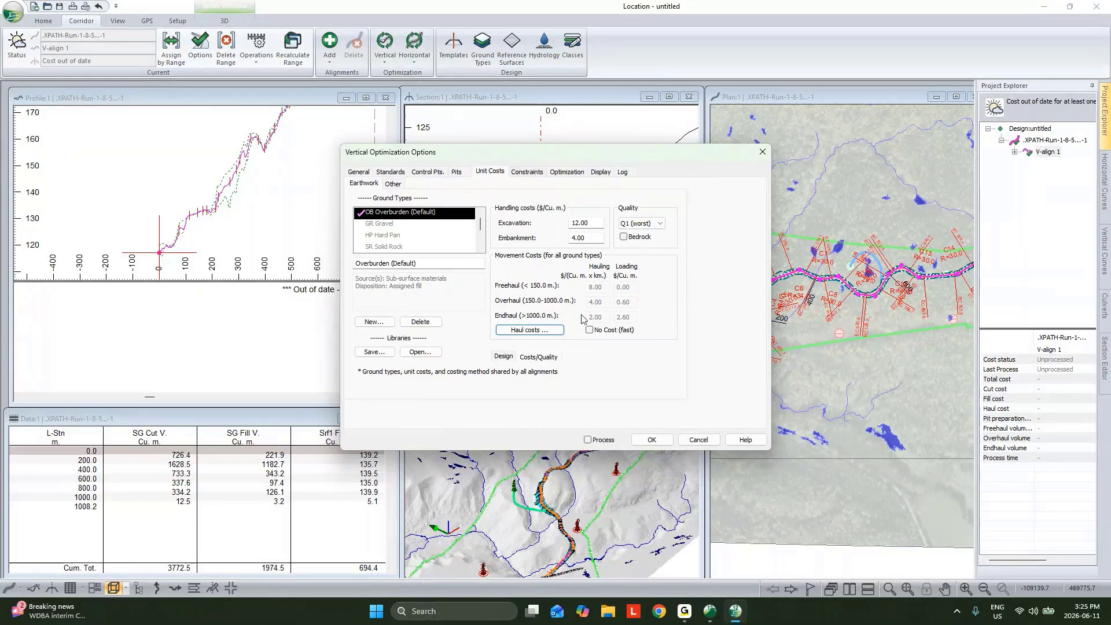
Process the optimal profile of V-align 1 with Smart Curves post-processing and a VIP reduction tolerance of 0.3 m
{"action": "left_click", "coordinate": [590, 440]}
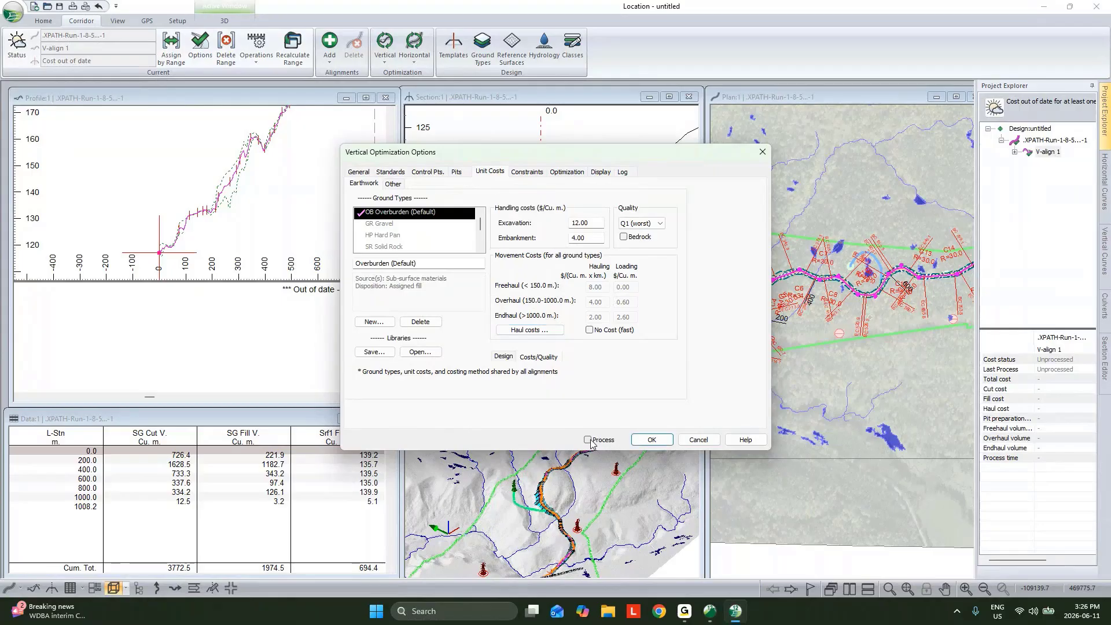
{"action": "left_click", "coordinate": [649, 441]}
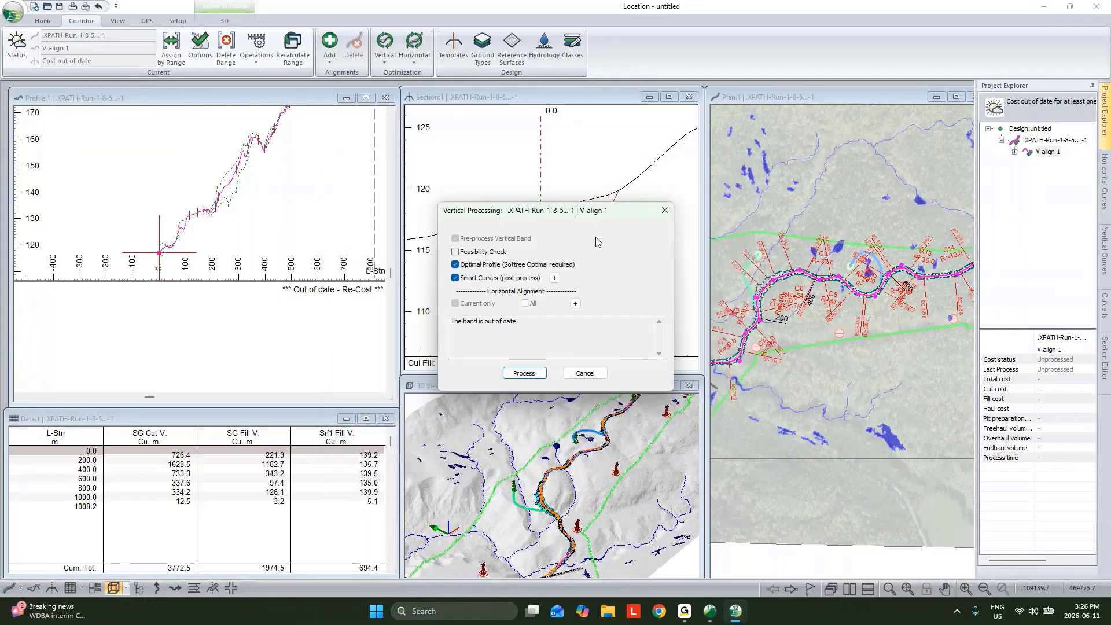
{"action": "left_click", "coordinate": [554, 278]}
{"action": "type", "text": ".3"}
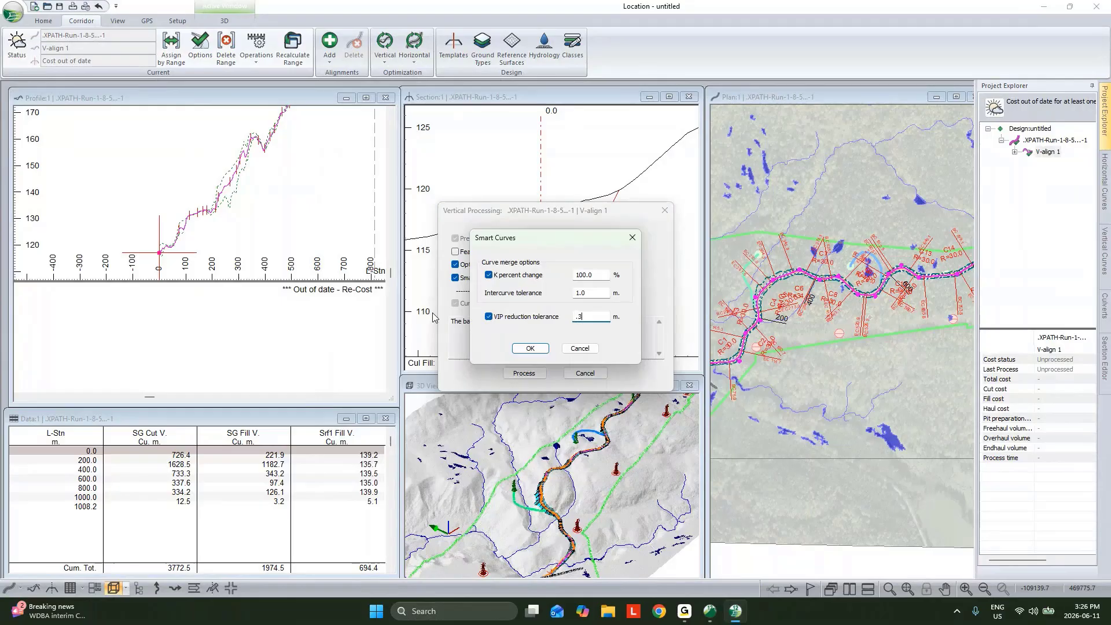
{"action": "left_click", "coordinate": [538, 348]}
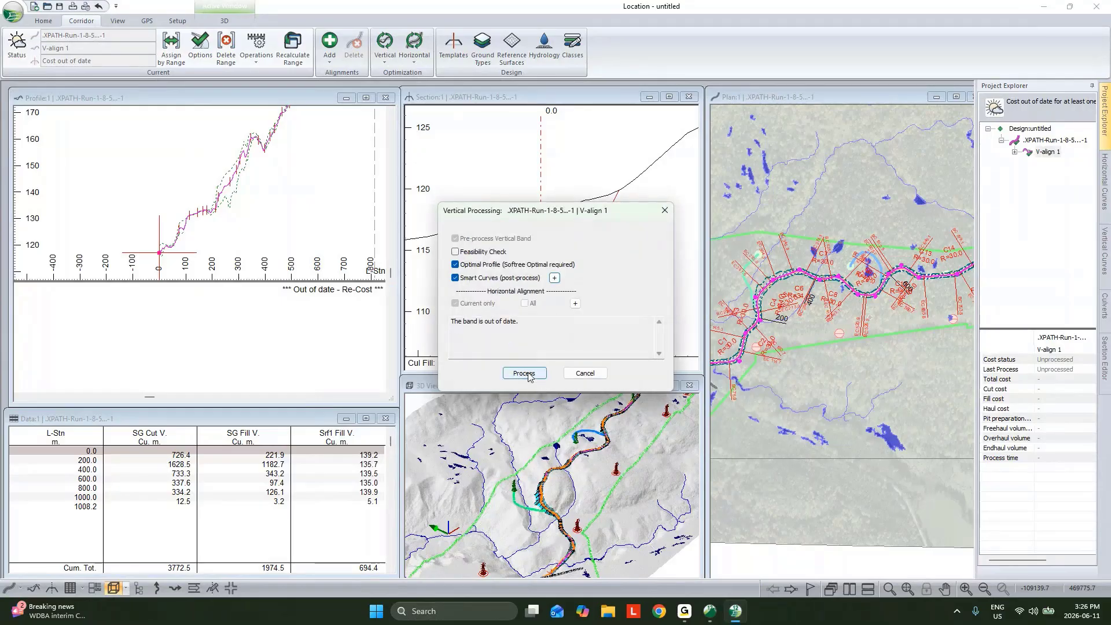
{"action": "left_click", "coordinate": [528, 373]}
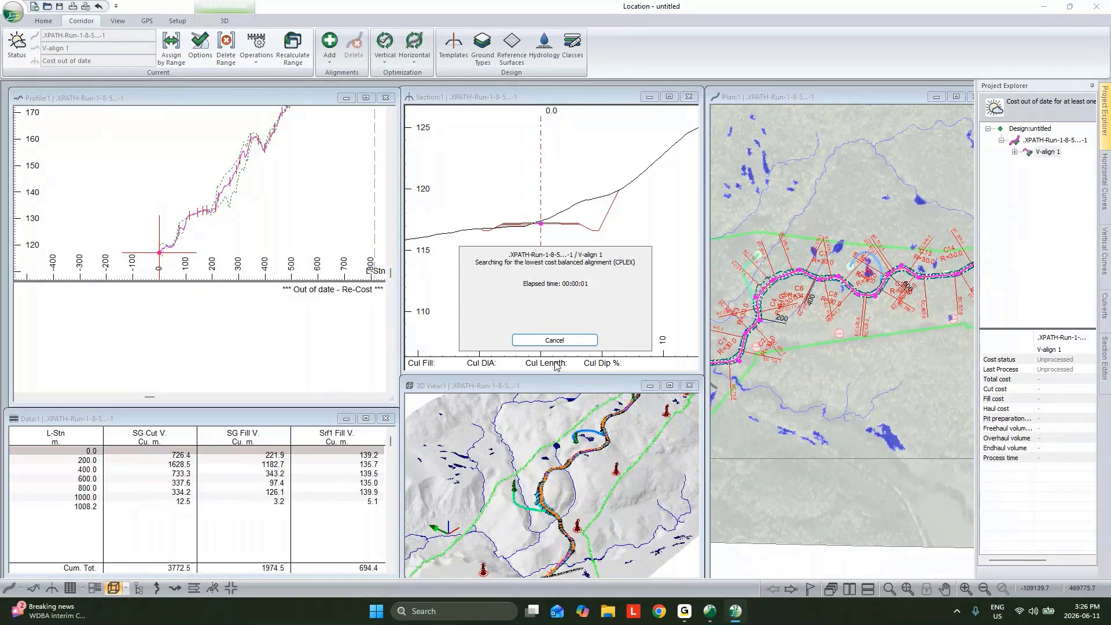
{"action": "left_click", "coordinate": [722, 415]}
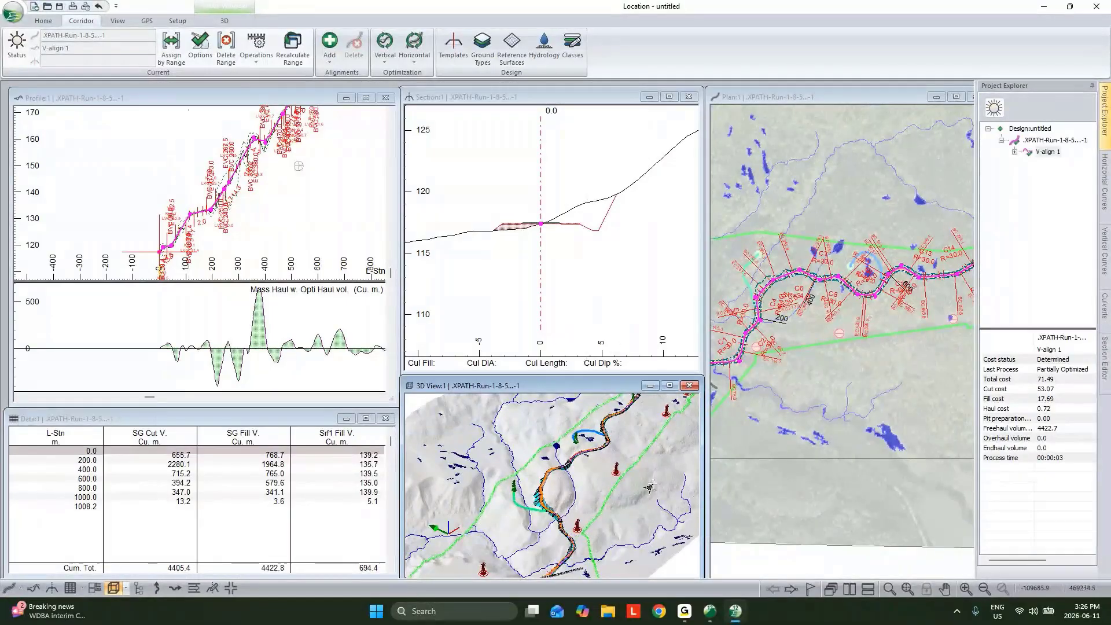
Examine the optimized road and the nearby branch paths in the 3D and plan windows
{"action": "left_click_drag", "start_coordinate": [650, 487], "coordinate": [622, 472]}
{"action": "mouse_move", "coordinate": [556, 505]}
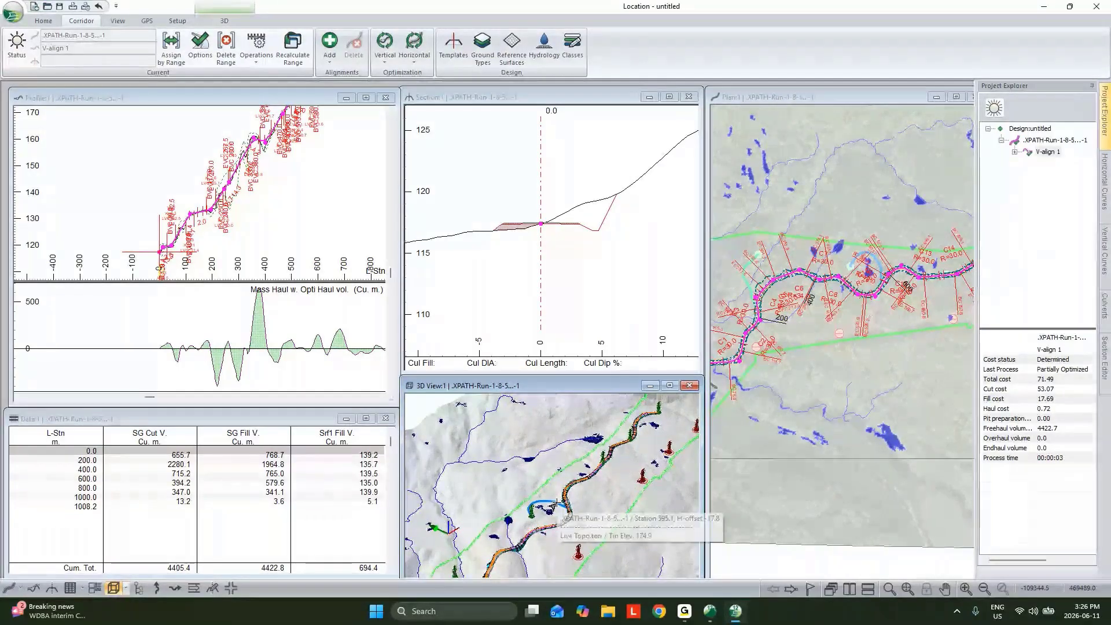
{"action": "scroll", "coordinate": [868, 273], "scroll_direction": "up", "scroll_amount": 4}
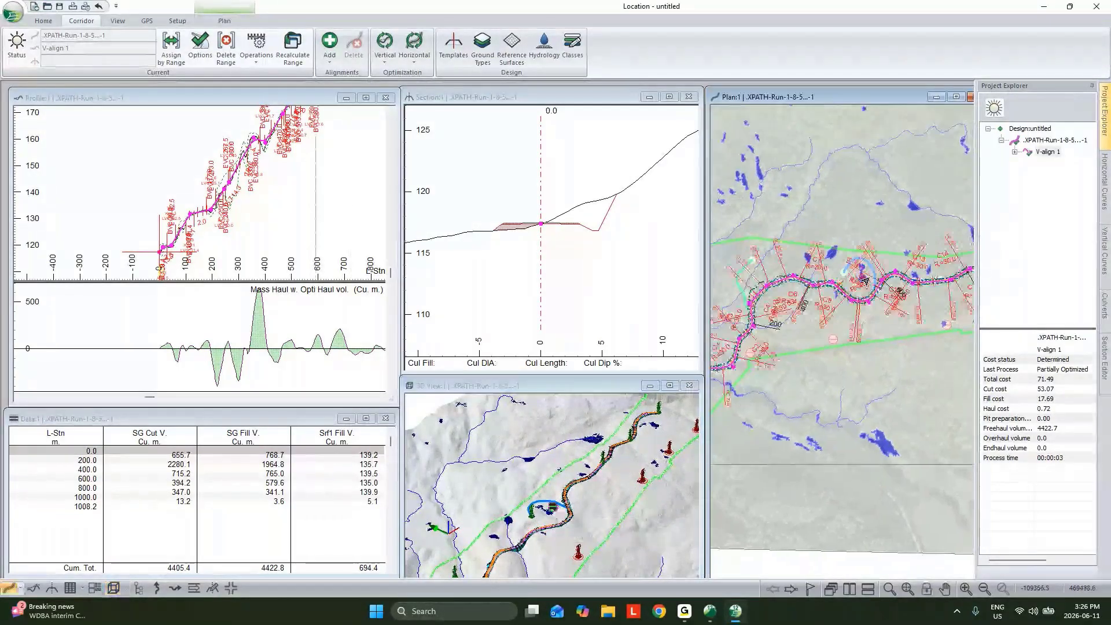
{"action": "mouse_move", "coordinate": [870, 270]}
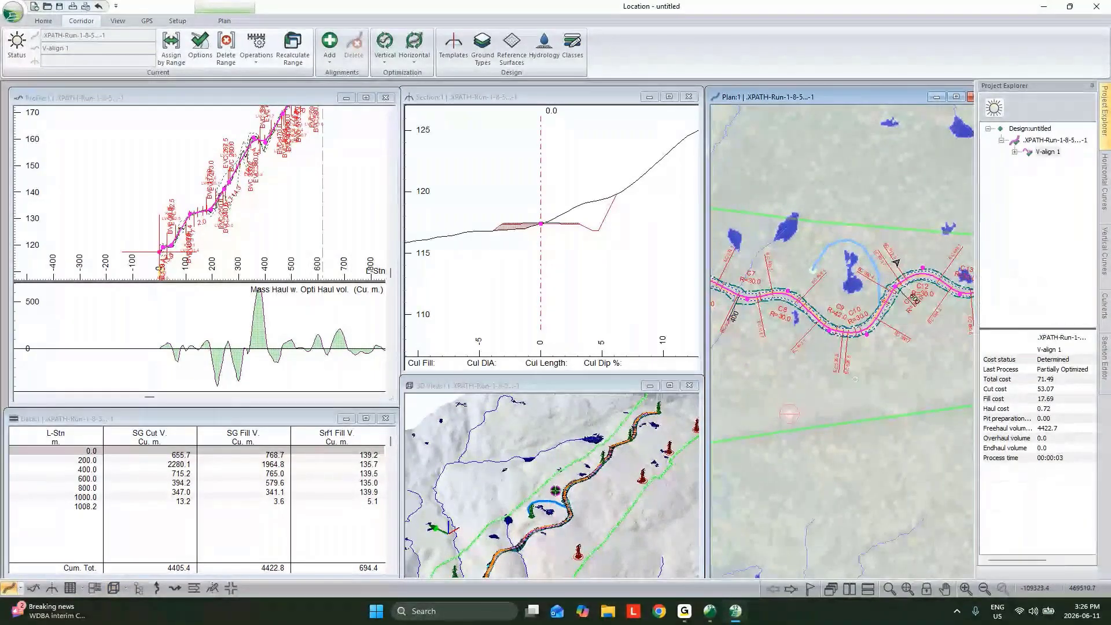
{"action": "scroll", "coordinate": [883, 261], "scroll_direction": "down", "scroll_amount": 2}
{"action": "mouse_move", "coordinate": [768, 300]}
{"action": "middle_mouse_down"}
{"action": "mouse_move", "coordinate": [824, 327]}
{"action": "mouse_move", "coordinate": [857, 315]}
{"action": "middle_mouse_up"}
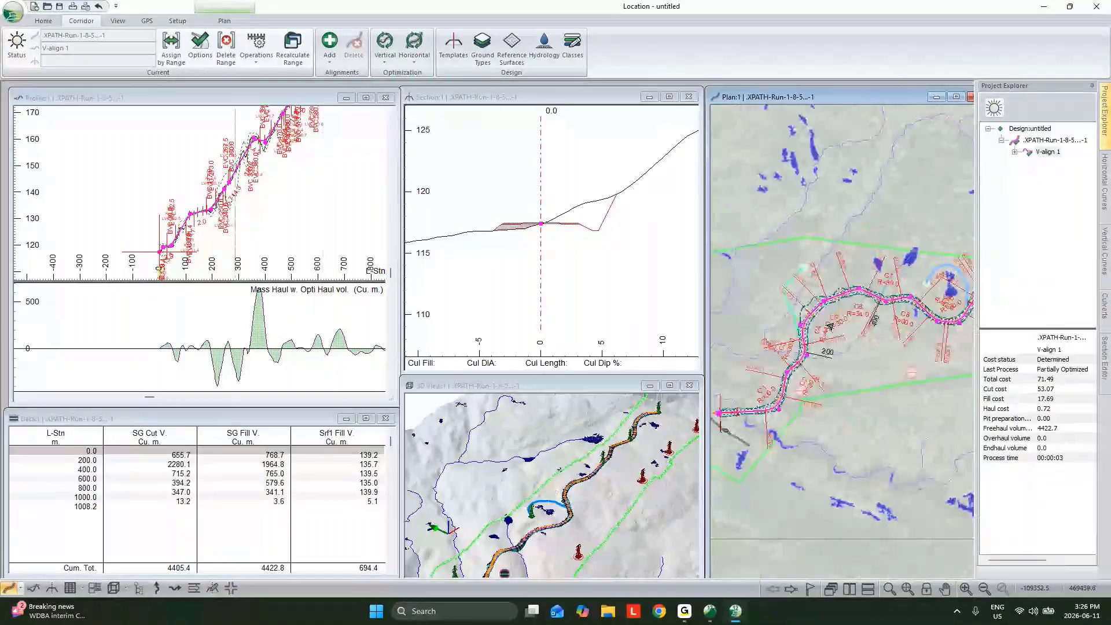
{"action": "middle_click_drag", "start_coordinate": [787, 315], "coordinate": [839, 291]}
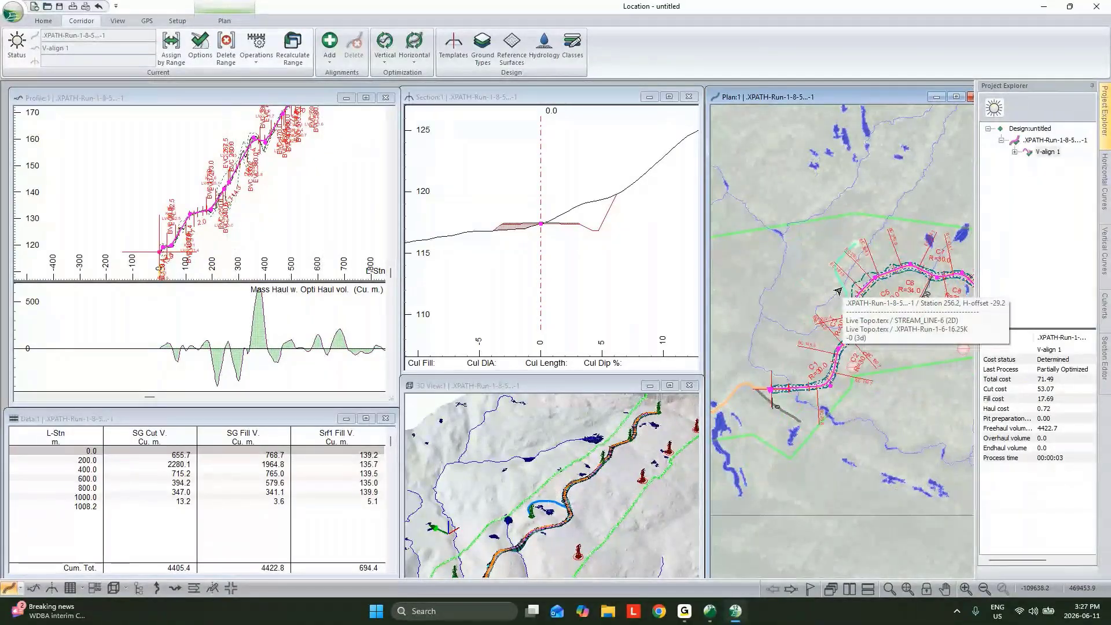
Add horizontal alignments from the terrain features .XPATH-Run-1-4-8.30K-0 and .XPATH-Run-1-6-16.25K-0, using the default standard template and default corridor surfaces
{"action": "right_click", "coordinate": [1040, 141]}
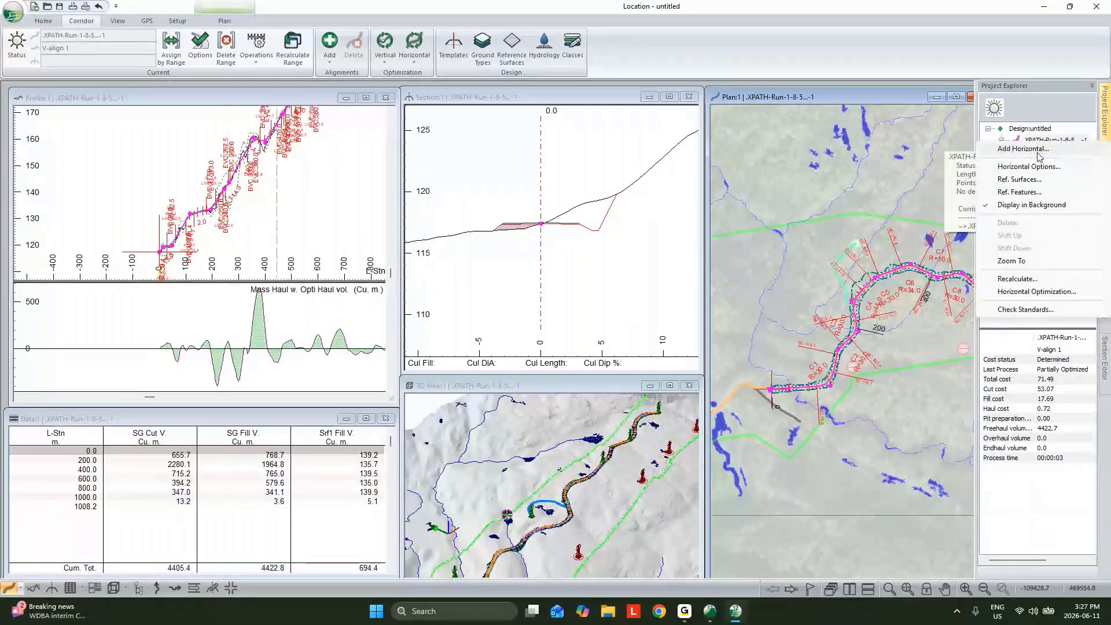
{"action": "left_click", "coordinate": [1039, 153]}
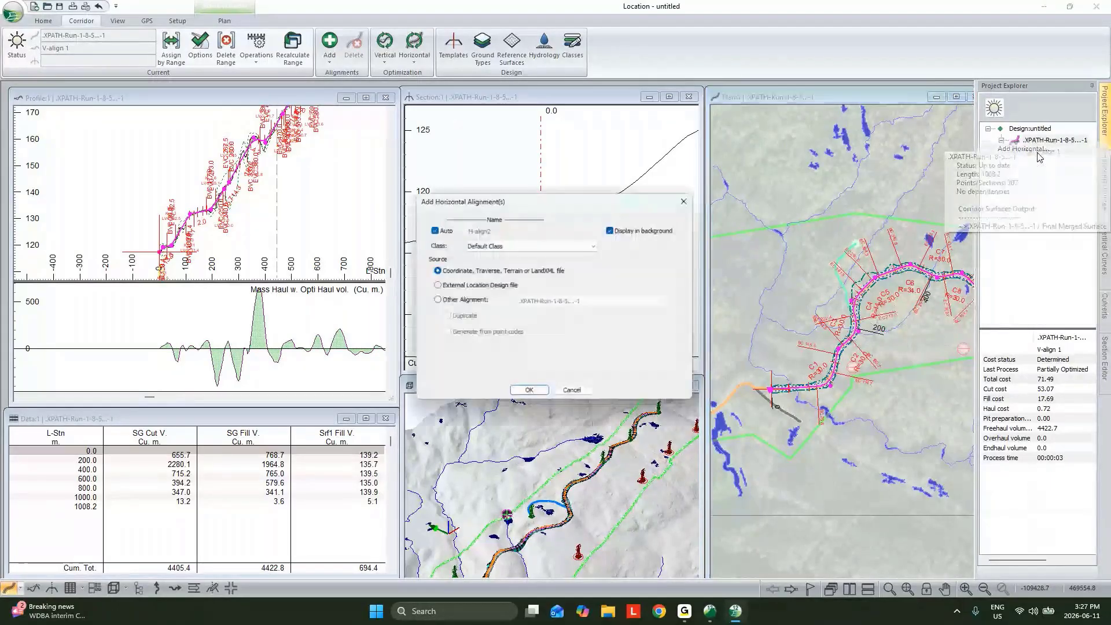
{"action": "left_click", "coordinate": [538, 397]}
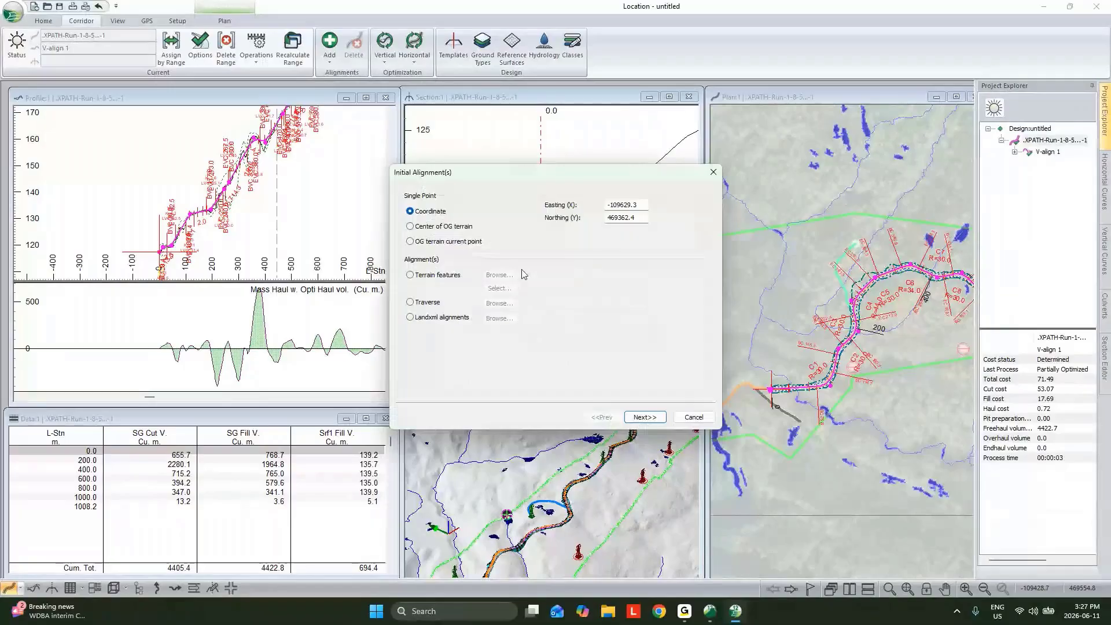
{"action": "left_click", "coordinate": [411, 275]}
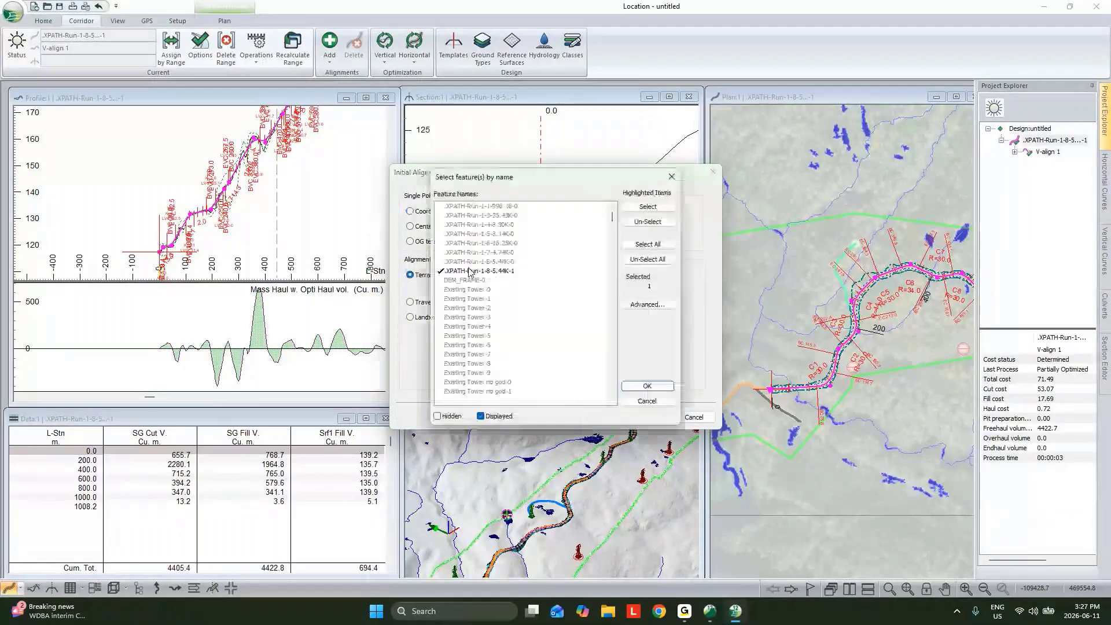
{"action": "left_click", "coordinate": [485, 225]}
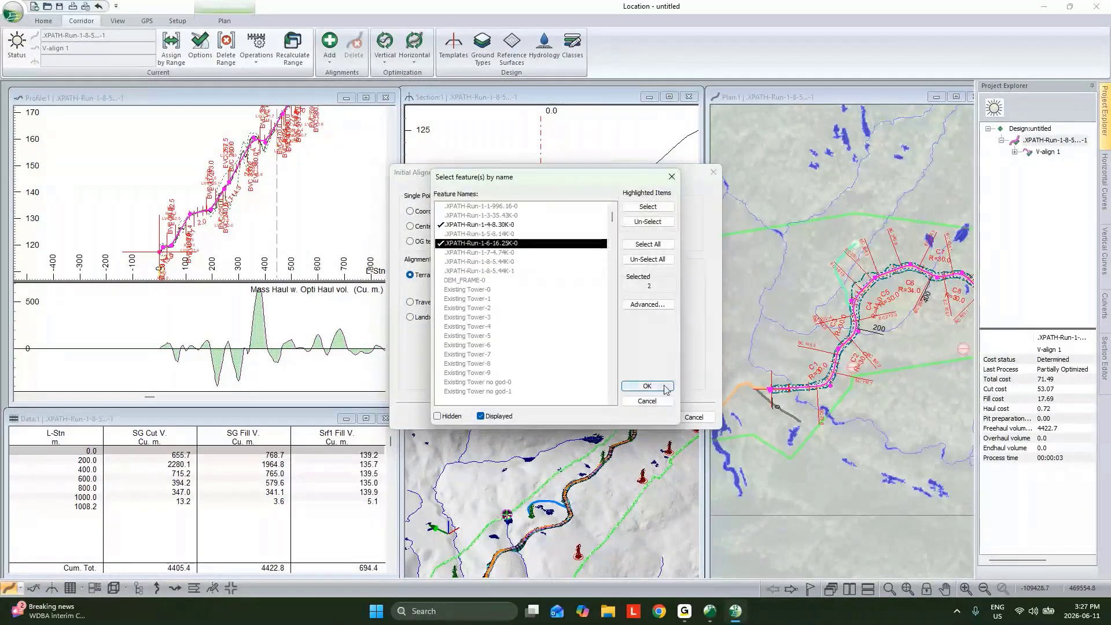
{"action": "left_click", "coordinate": [645, 386]}
{"action": "left_click", "coordinate": [645, 418]}
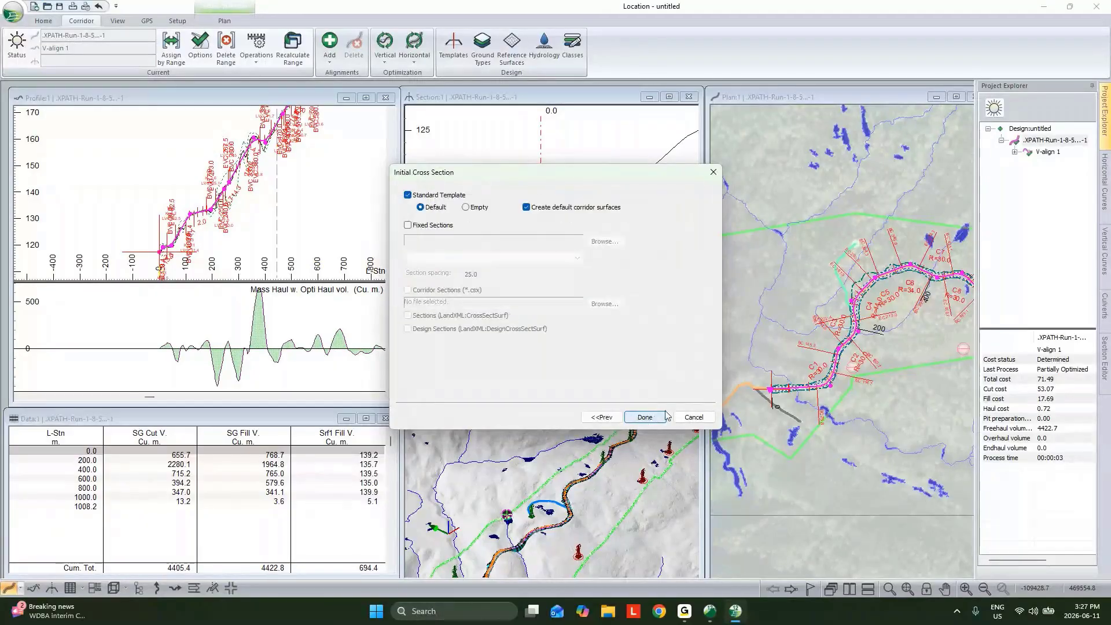
{"action": "left_click", "coordinate": [645, 417]}
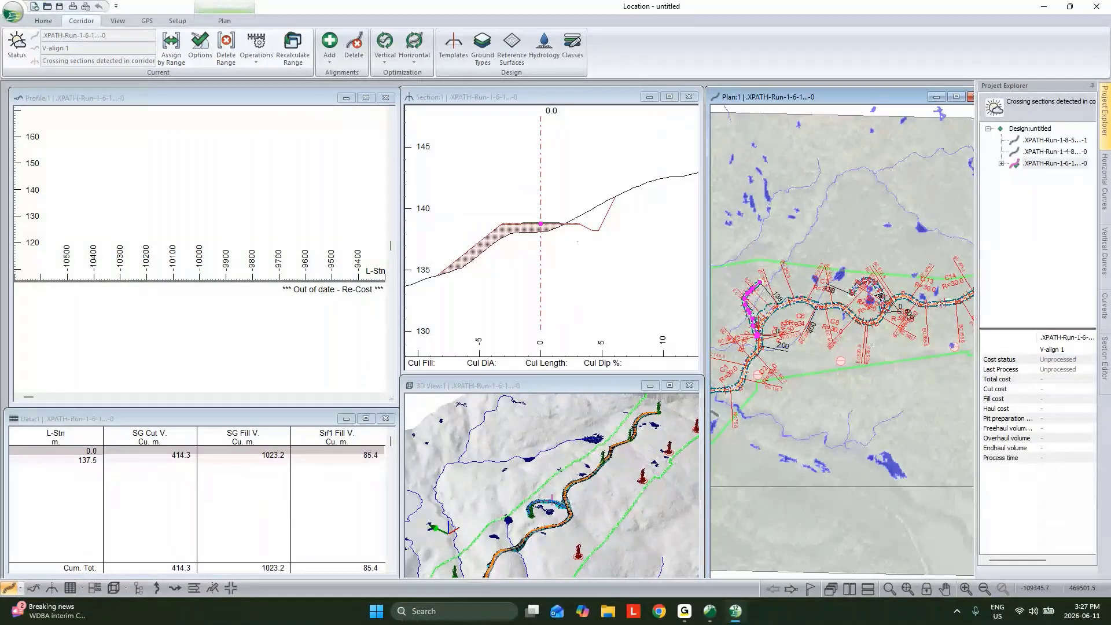
Run Polyline to Alignment on the XPATH-Run-1-6 branch with a 30 m minimum radius and 5 m maximum offset distance
{"action": "left_click", "coordinate": [256, 50]}
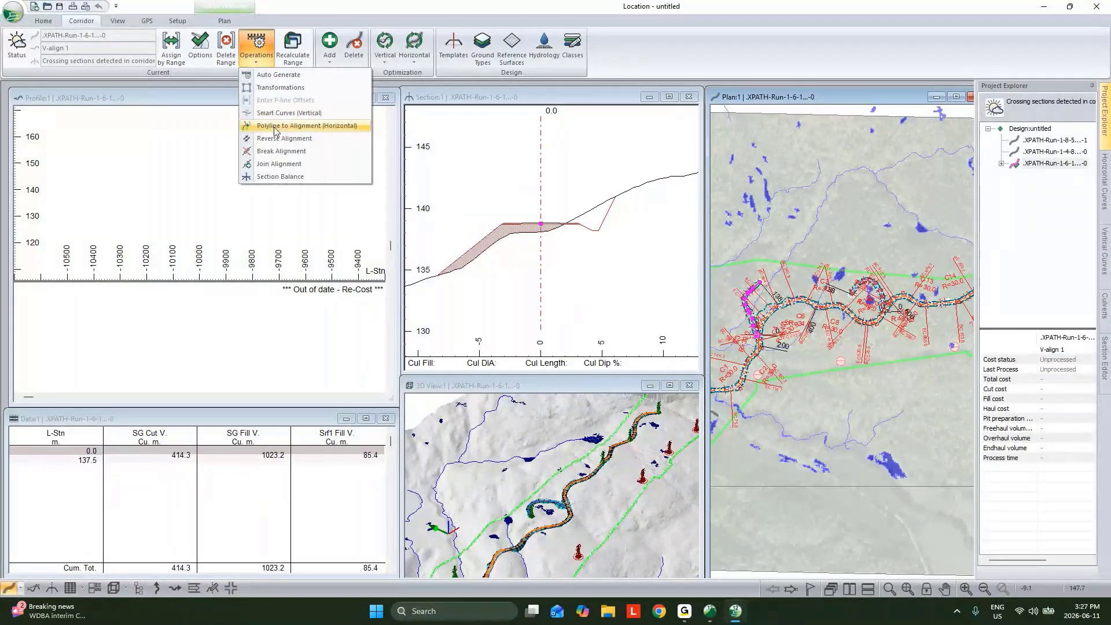
{"action": "left_click", "coordinate": [275, 126]}
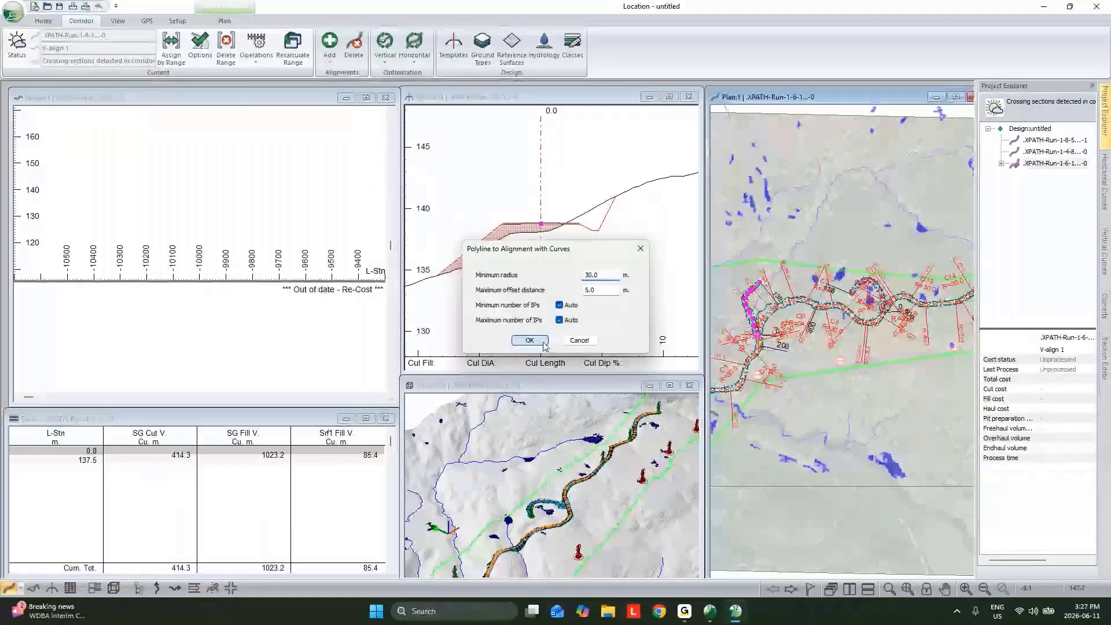
{"action": "left_click", "coordinate": [529, 340]}
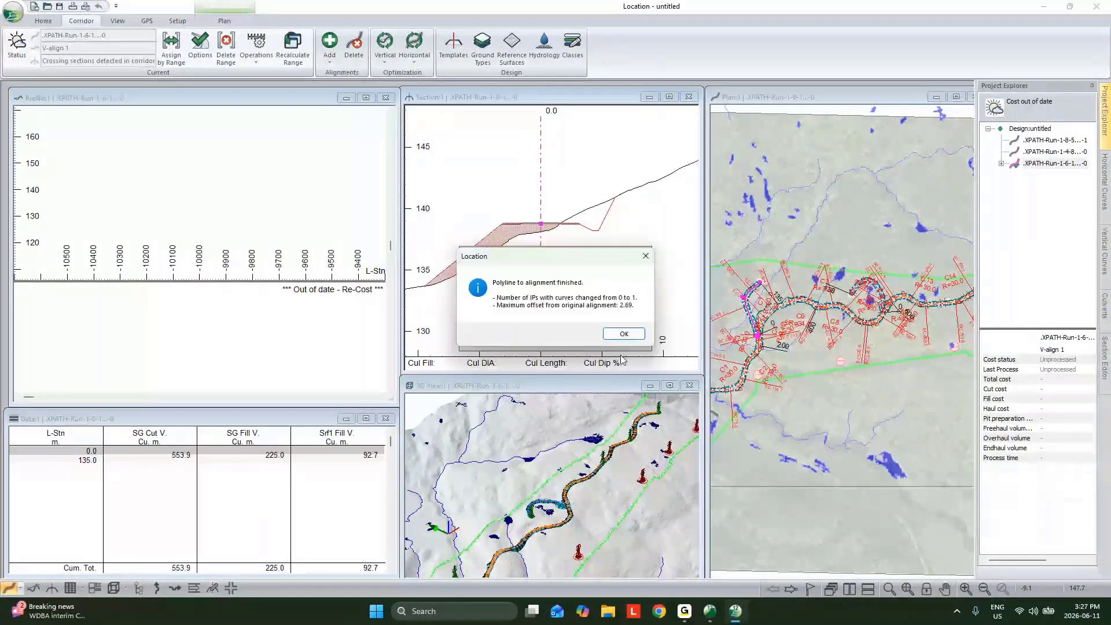
{"action": "left_click", "coordinate": [624, 333]}
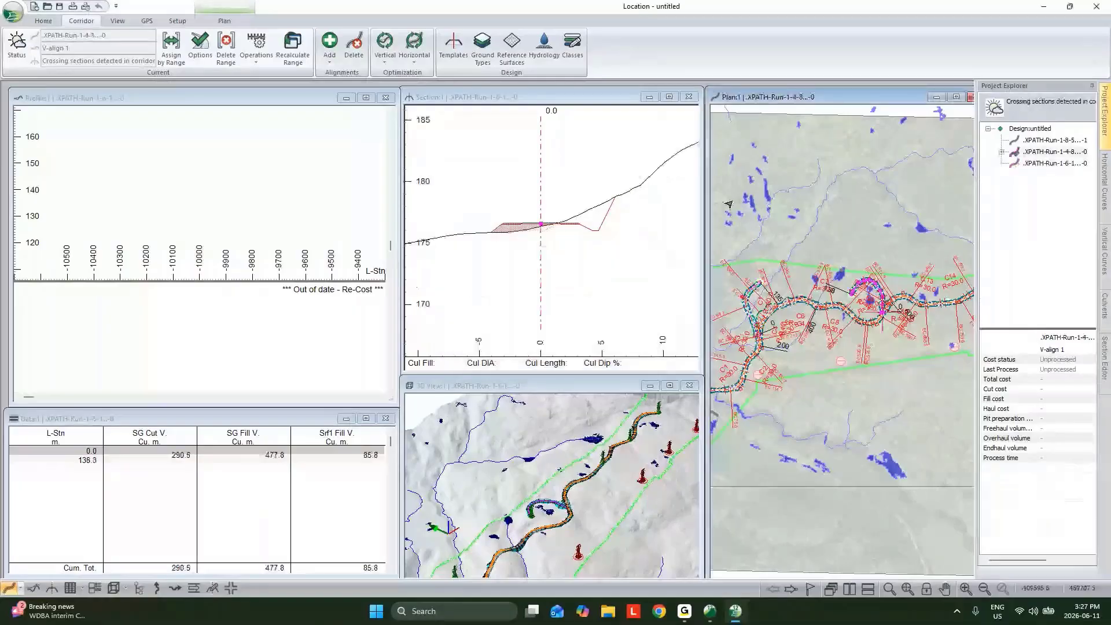
Convert the XPATH-Run-1-4 branch with Polyline to Alignment, allowing its existing profile to be removed
{"action": "left_click", "coordinate": [256, 49]}
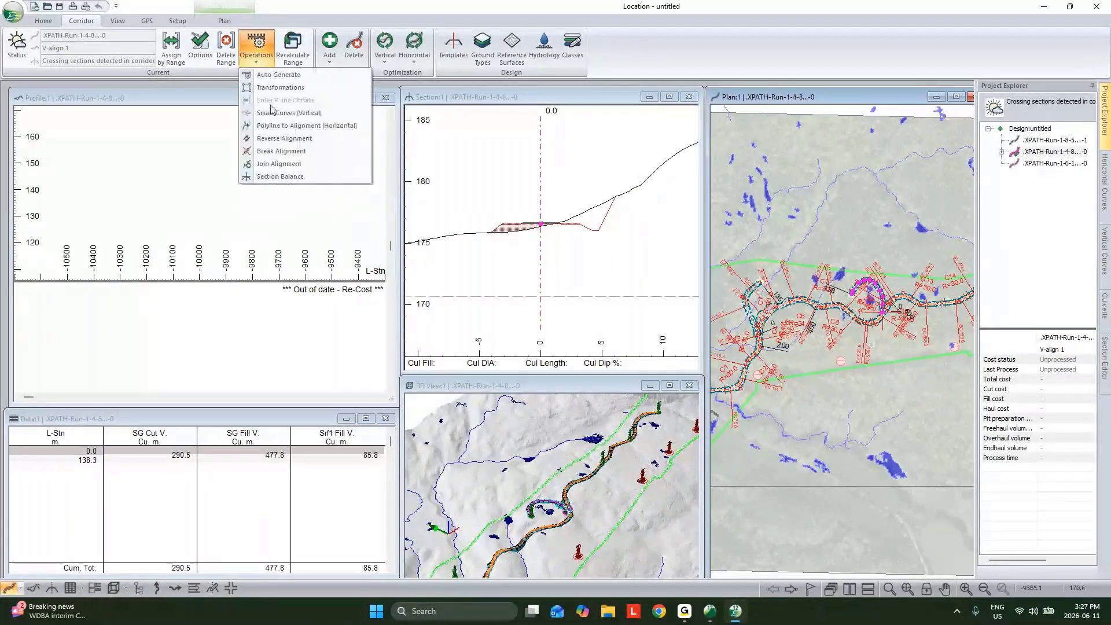
{"action": "left_click", "coordinate": [284, 139]}
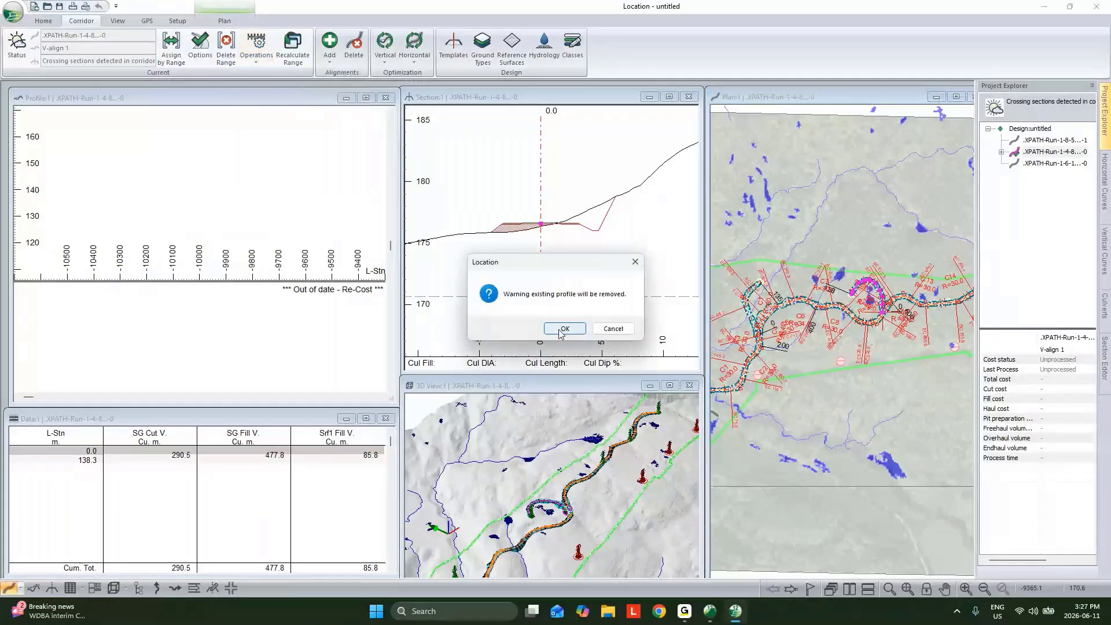
{"action": "left_click", "coordinate": [562, 329]}
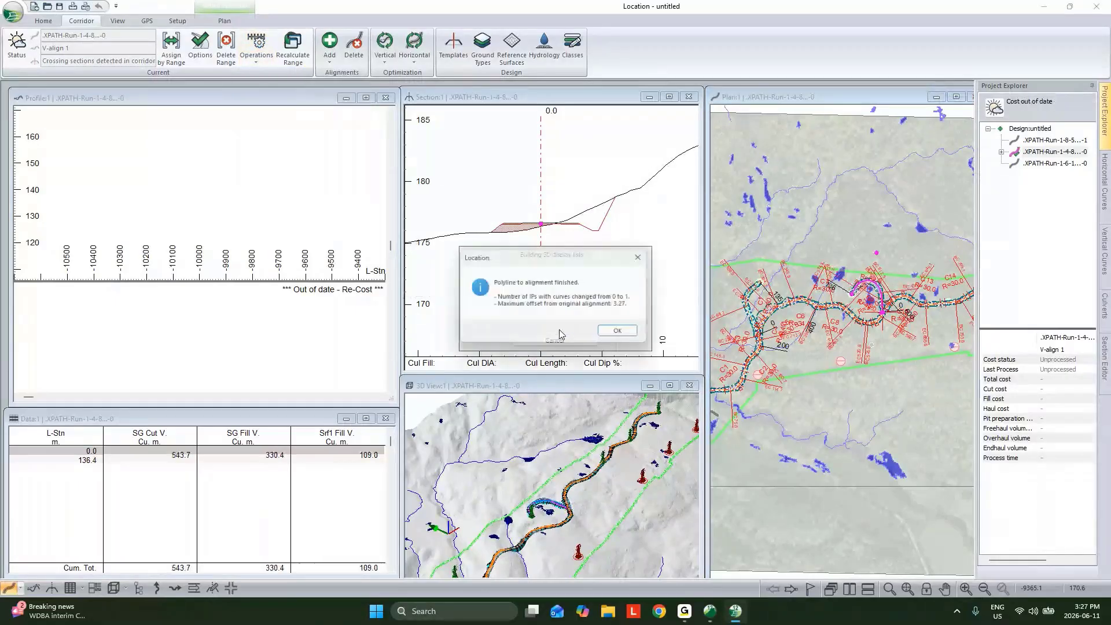
{"action": "left_click", "coordinate": [607, 336]}
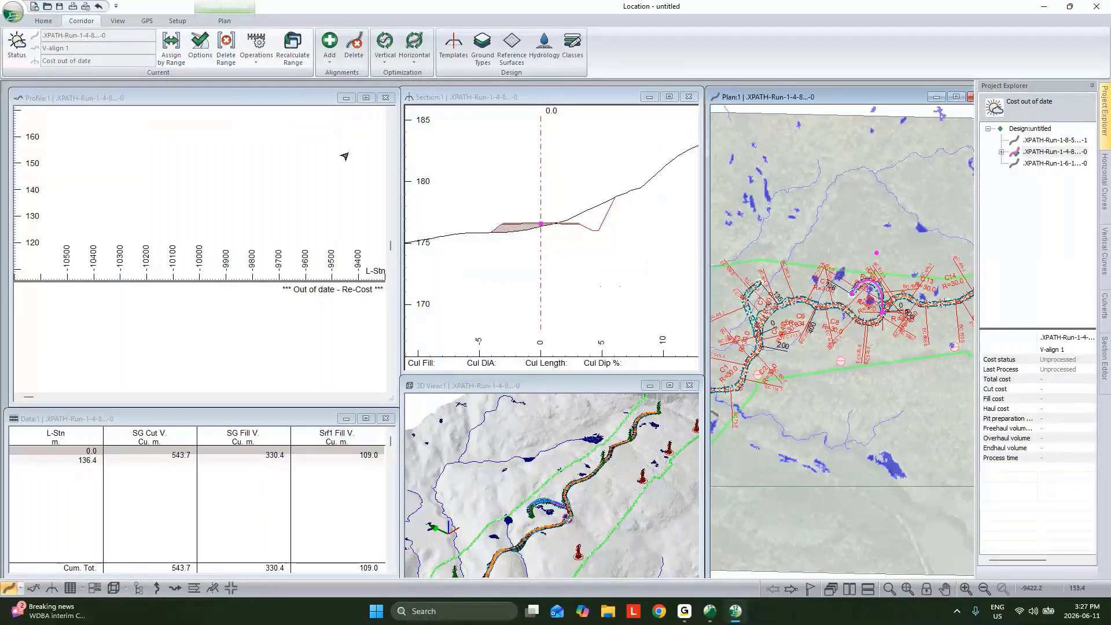
Send V-align 1 of the XPATH-Run-1-4 branch to vertical processing, keeping its Curves [Fast] vertical optimization standards
{"action": "left_click", "coordinate": [350, 154]}
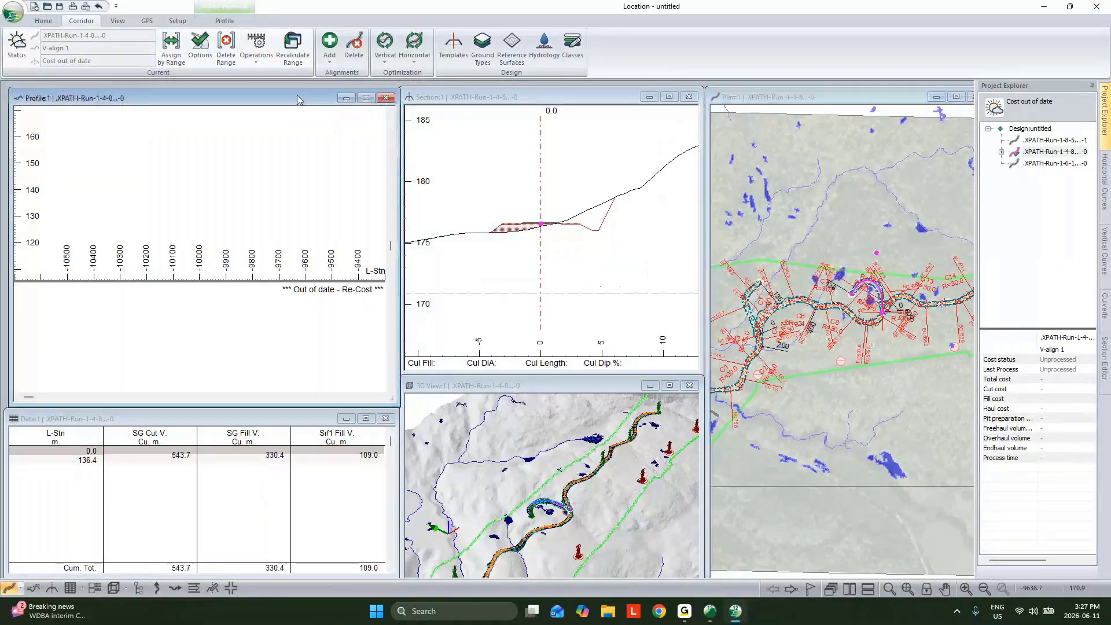
{"action": "left_click", "coordinate": [910, 589]}
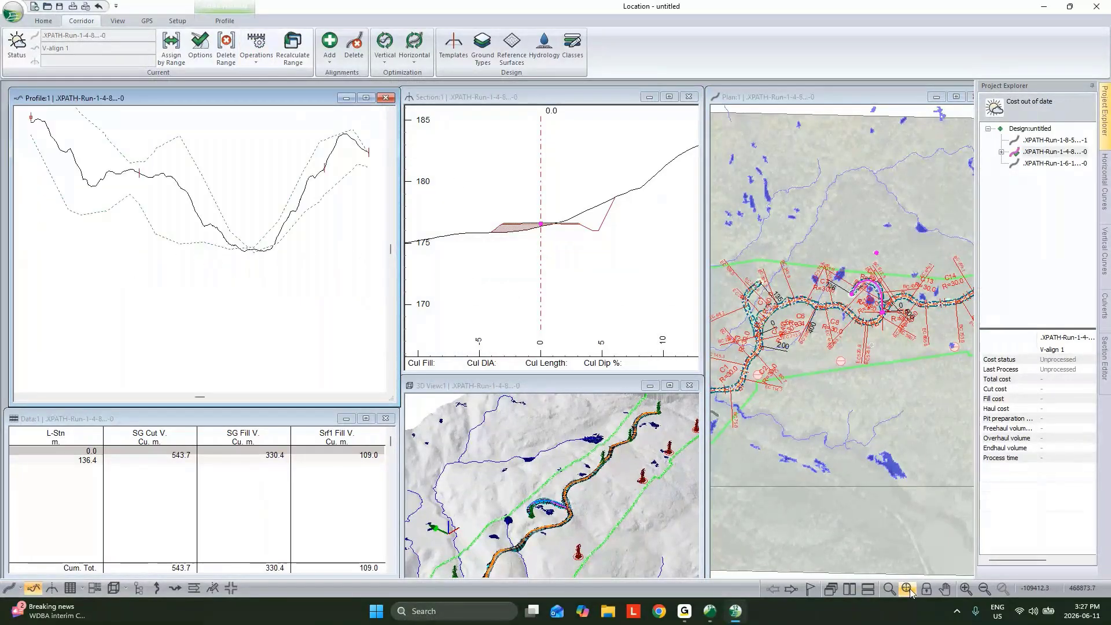
{"action": "left_click", "coordinate": [1001, 153]}
{"action": "right_click", "coordinate": [1036, 164]}
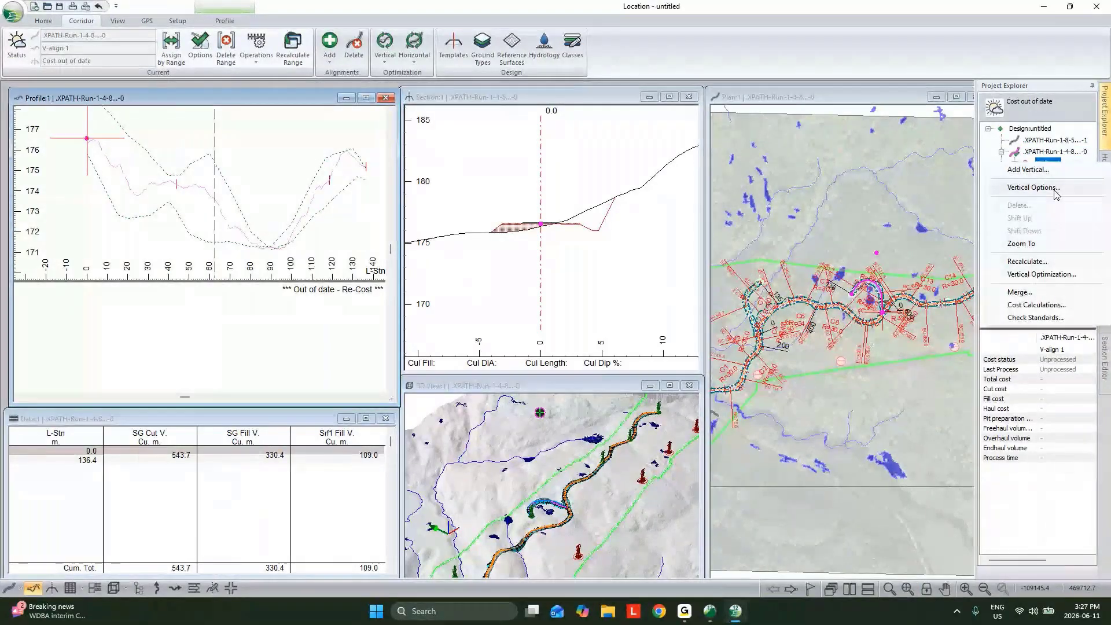
{"action": "left_click", "coordinate": [1053, 189]}
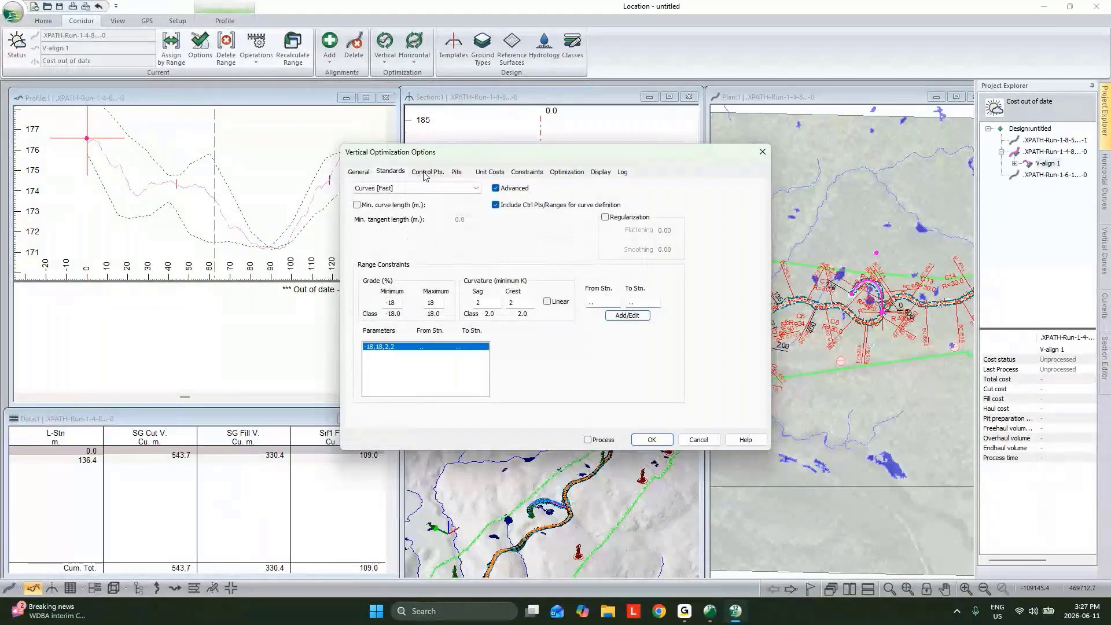
{"action": "left_click", "coordinate": [588, 440]}
{"action": "left_click", "coordinate": [654, 440]}
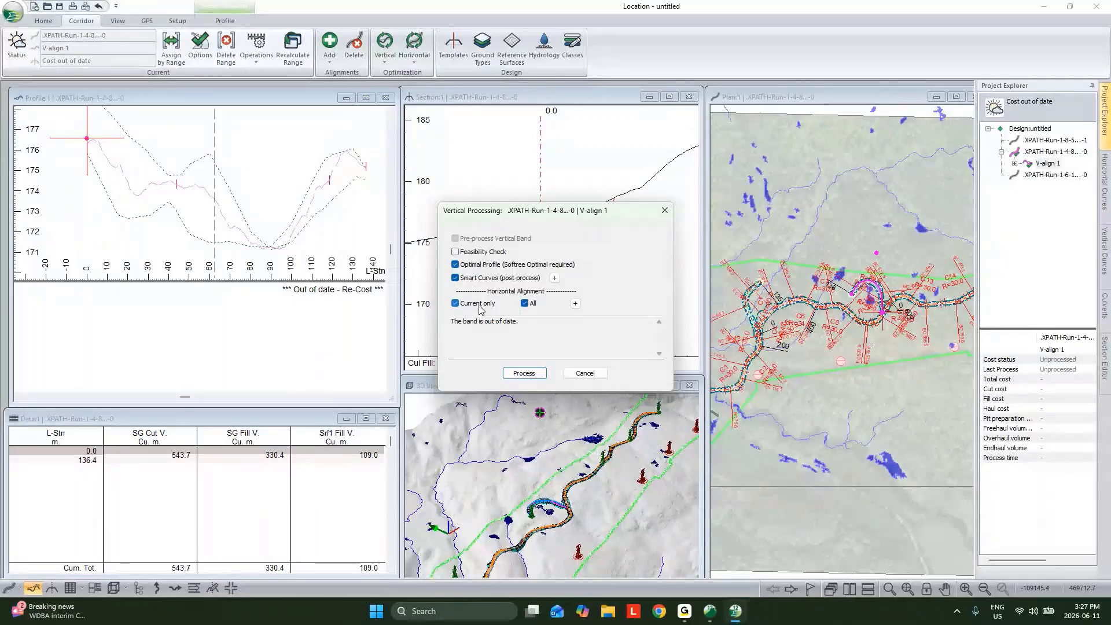
Process the optimal profile and smart curves for all horizontal alignments, with the feasibility check off, and accept the conflict log
{"action": "left_click", "coordinate": [525, 304]}
{"action": "left_click", "coordinate": [575, 303]}
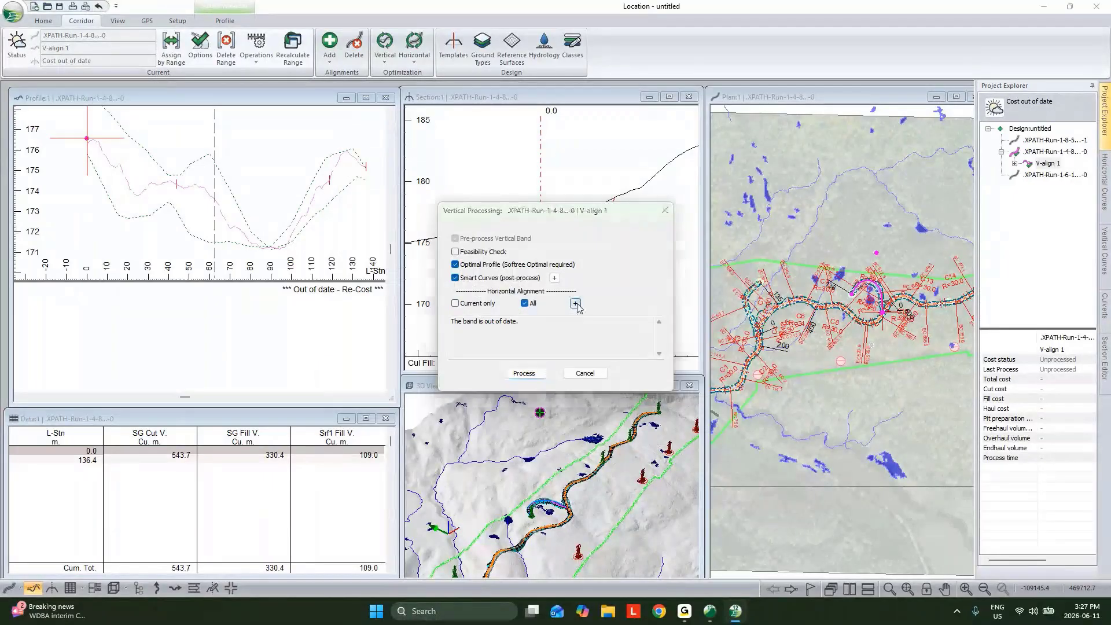
{"action": "left_click", "coordinate": [471, 251]}
{"action": "left_click", "coordinate": [631, 330]}
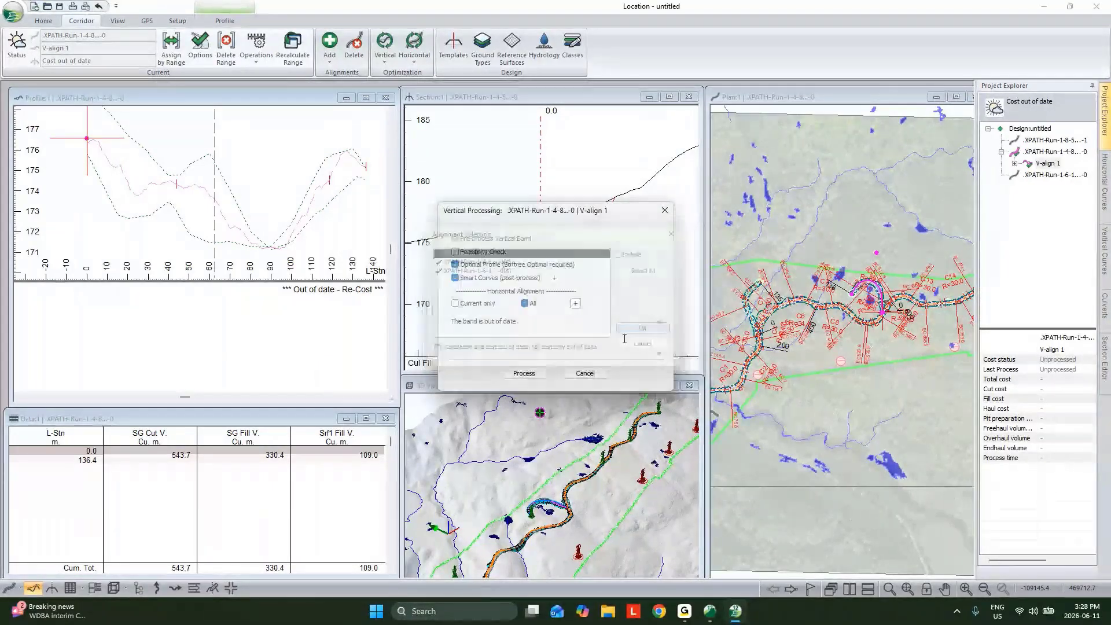
{"action": "left_click", "coordinate": [536, 373]}
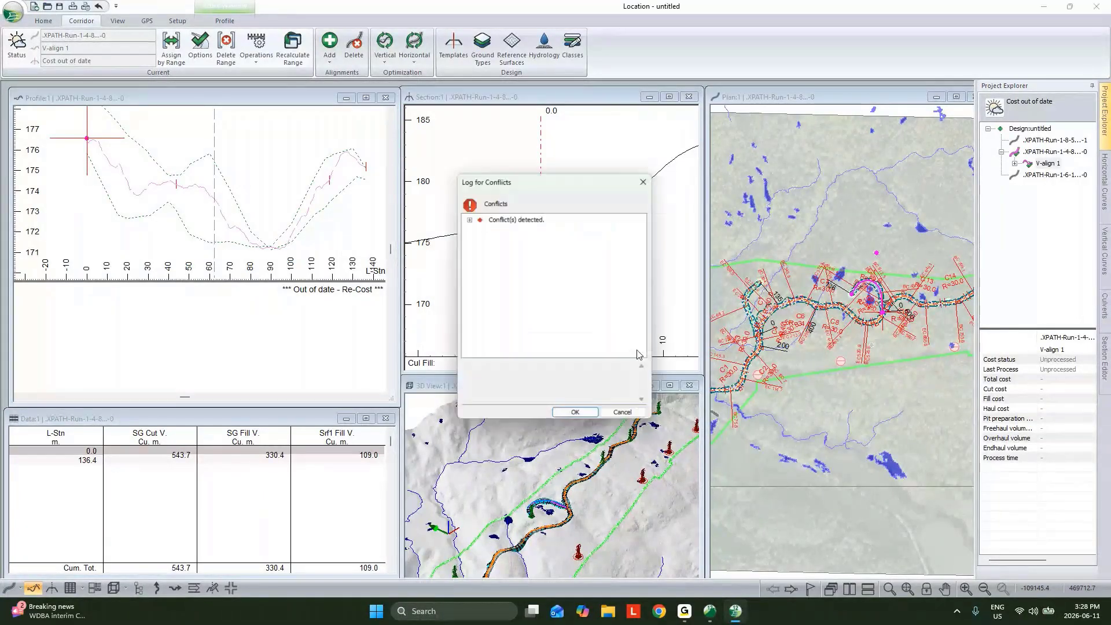
{"action": "left_click", "coordinate": [574, 411]}
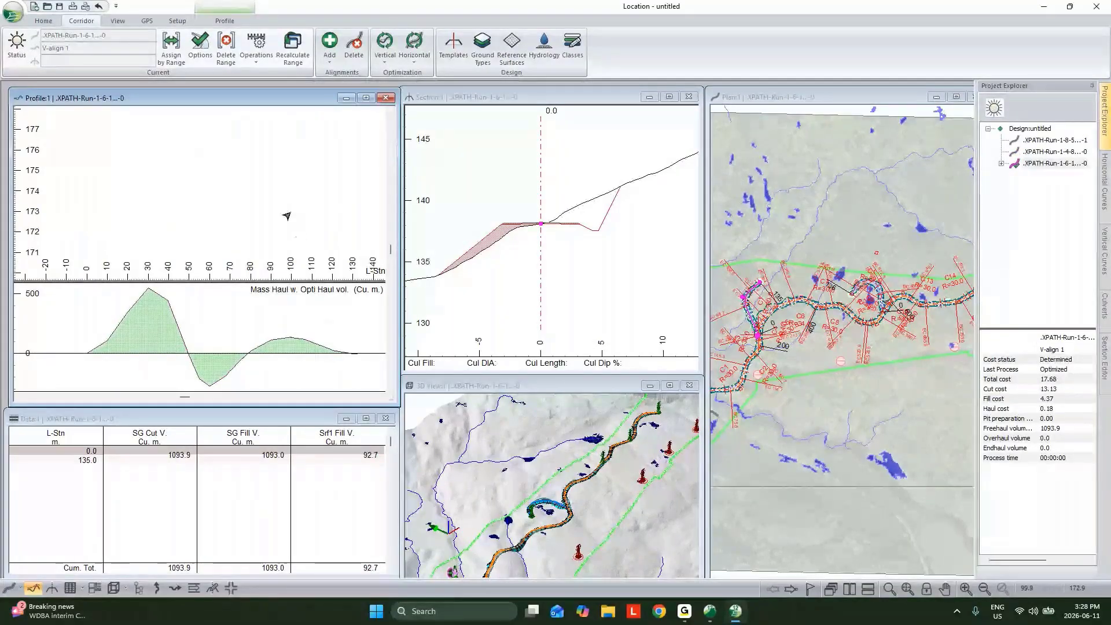
Examine the optimized XPATH-Run-1-6 profile and the main road with its branches in an enlarged 3D view
{"action": "middle_click", "coordinate": [288, 216]}
{"action": "scroll", "coordinate": [287, 219], "scroll_direction": "down", "scroll_amount": 2}
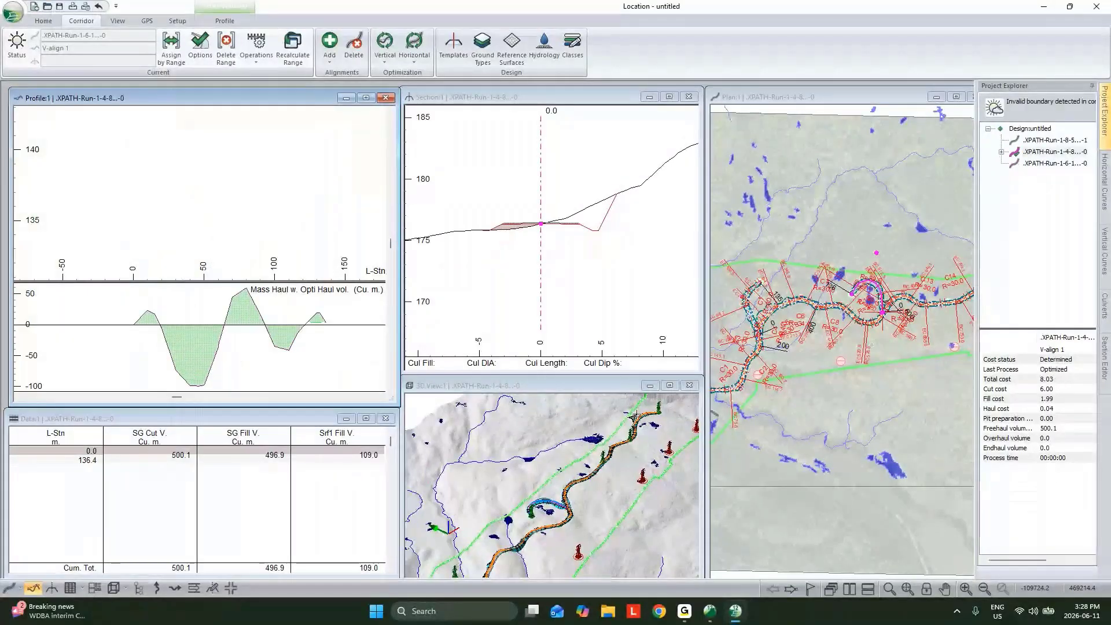
{"action": "left_click", "coordinate": [669, 385]}
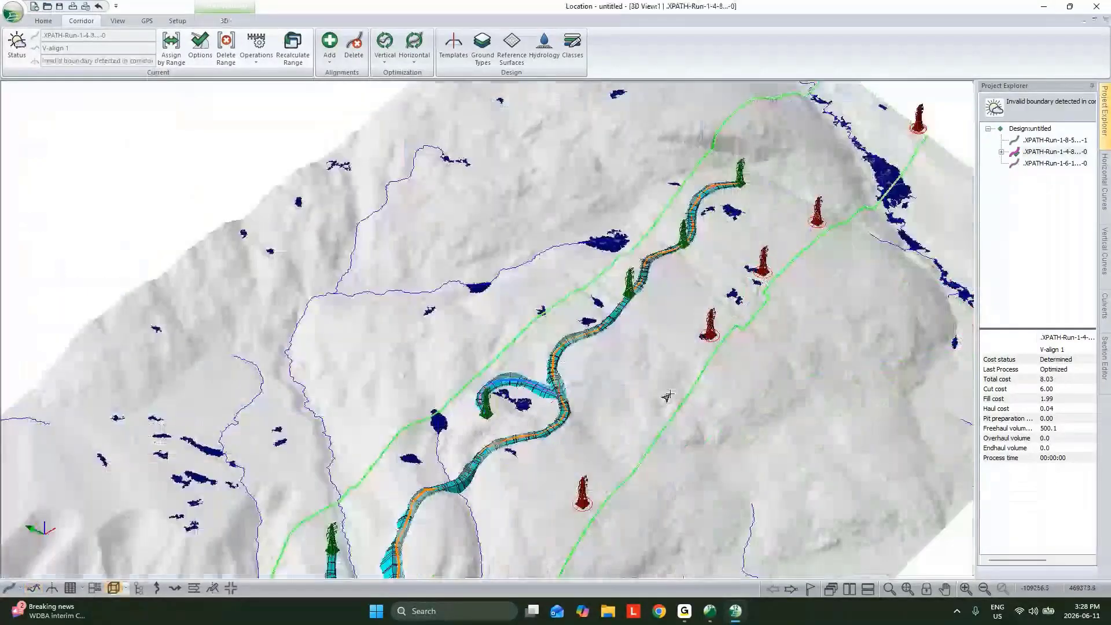
{"action": "middle_click_drag", "start_coordinate": [667, 397], "coordinate": [688, 304]}
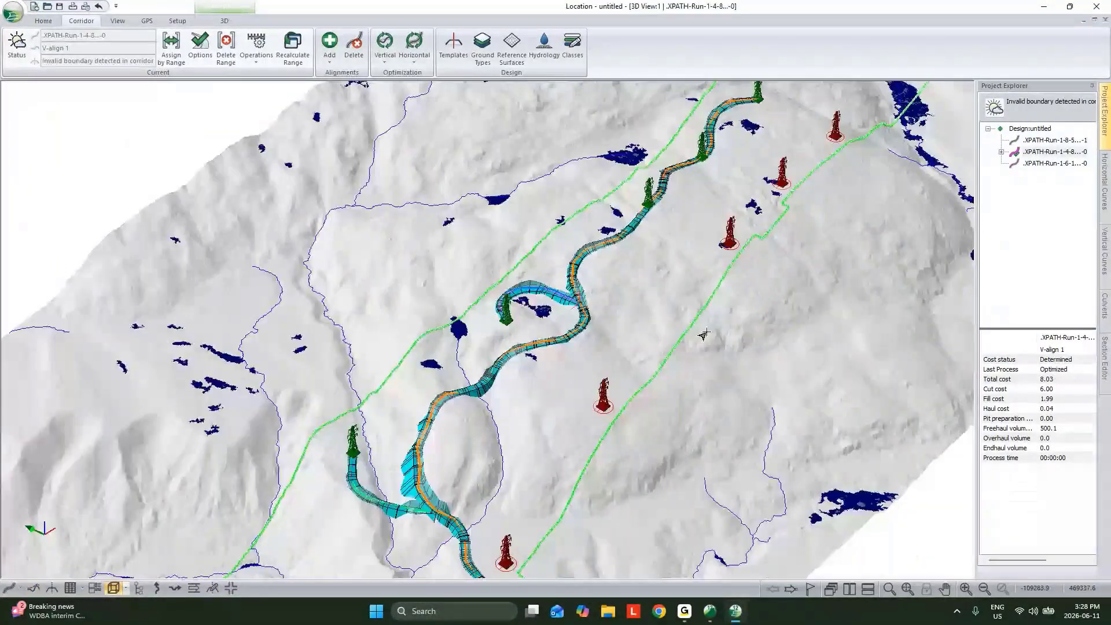
{"action": "mouse_move", "coordinate": [703, 182]}
{"action": "middle_click_drag", "start_coordinate": [783, 292], "coordinate": [767, 361]}
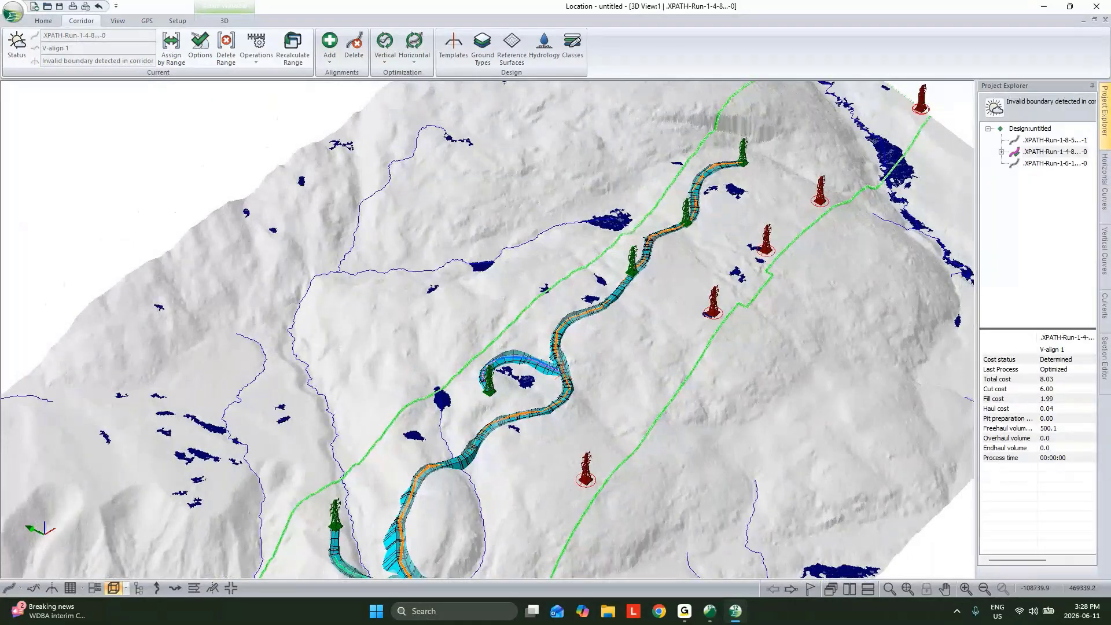
{"action": "left_click", "coordinate": [1094, 20]}
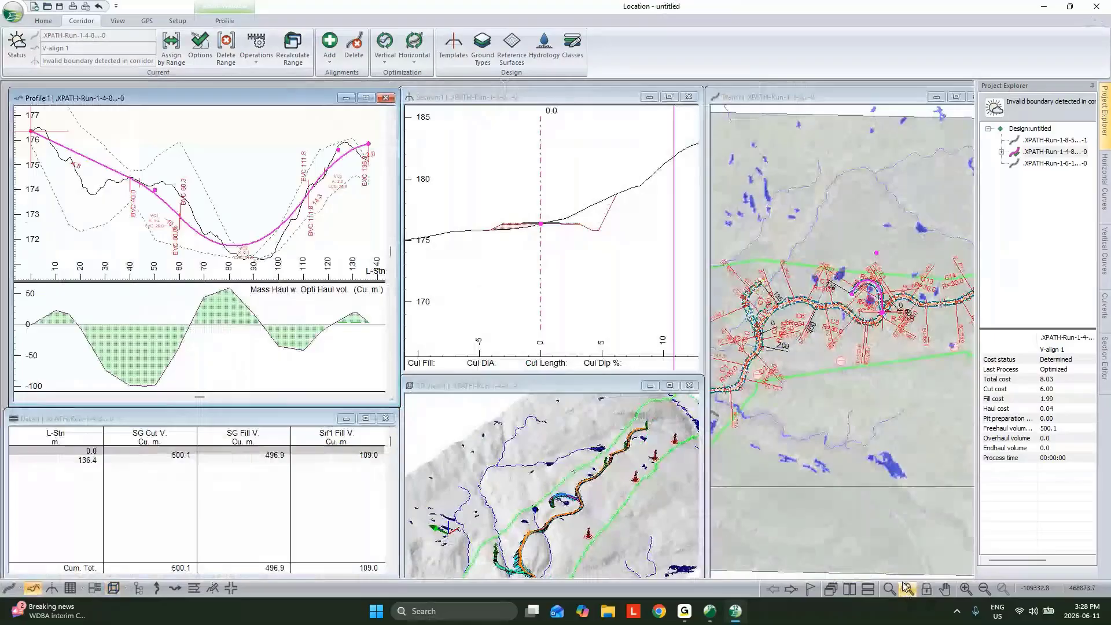
Make the XPATH-Run-1-6 branch current and inspect the road network and the branch's end station in plan
{"action": "scroll", "coordinate": [278, 230], "scroll_direction": "down", "scroll_amount": 1}
{"action": "double_click", "coordinate": [1054, 164]}
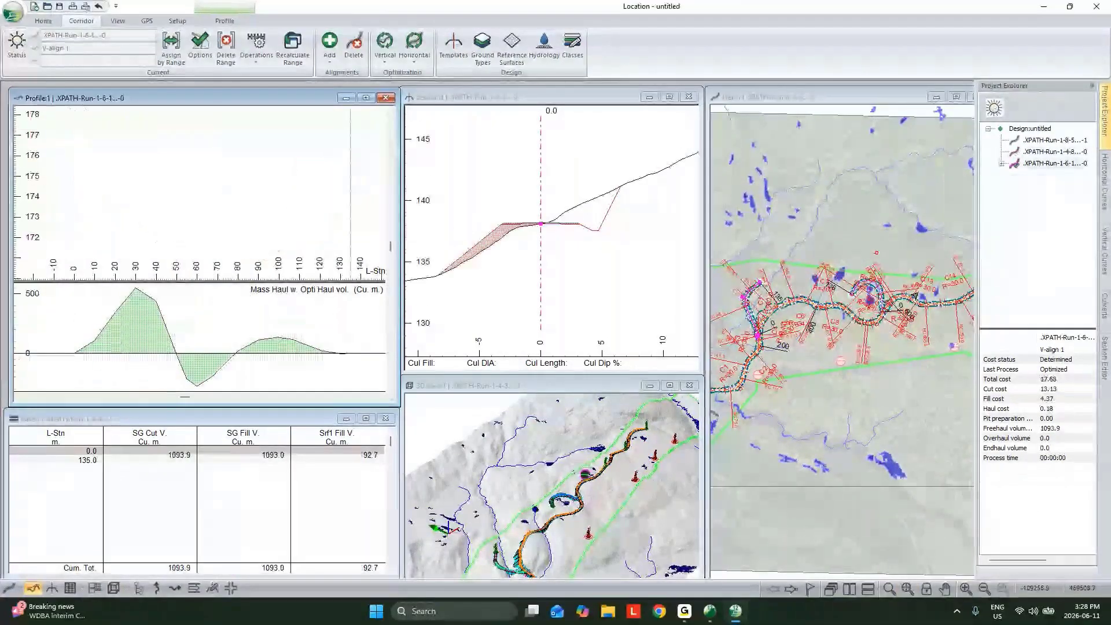
{"action": "mouse_move", "coordinate": [915, 296]}
{"action": "middle_mouse_down"}
{"action": "mouse_move", "coordinate": [820, 312]}
{"action": "mouse_move", "coordinate": [820, 323]}
{"action": "middle_mouse_up"}
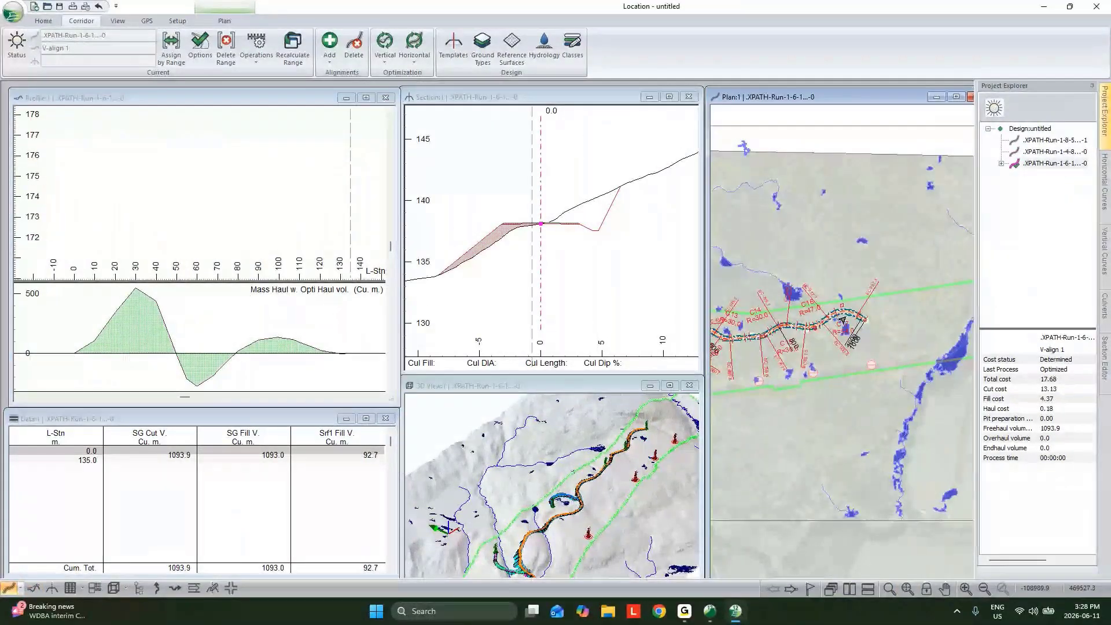
{"action": "scroll", "coordinate": [844, 318], "scroll_direction": "up", "scroll_amount": 3}
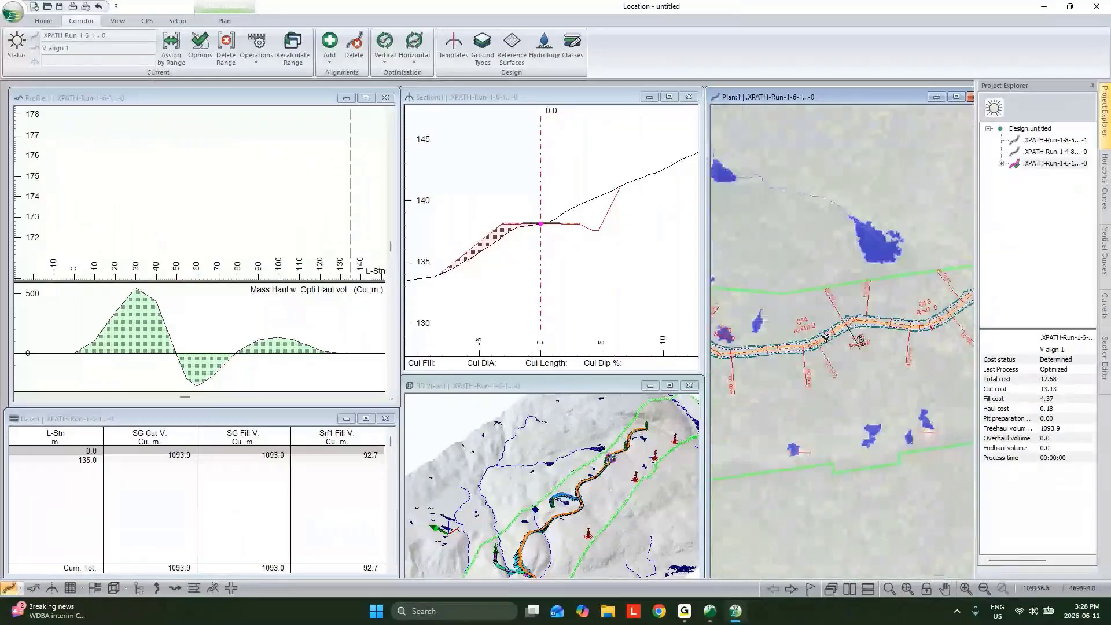
{"action": "middle_click_drag", "start_coordinate": [890, 342], "coordinate": [842, 334]}
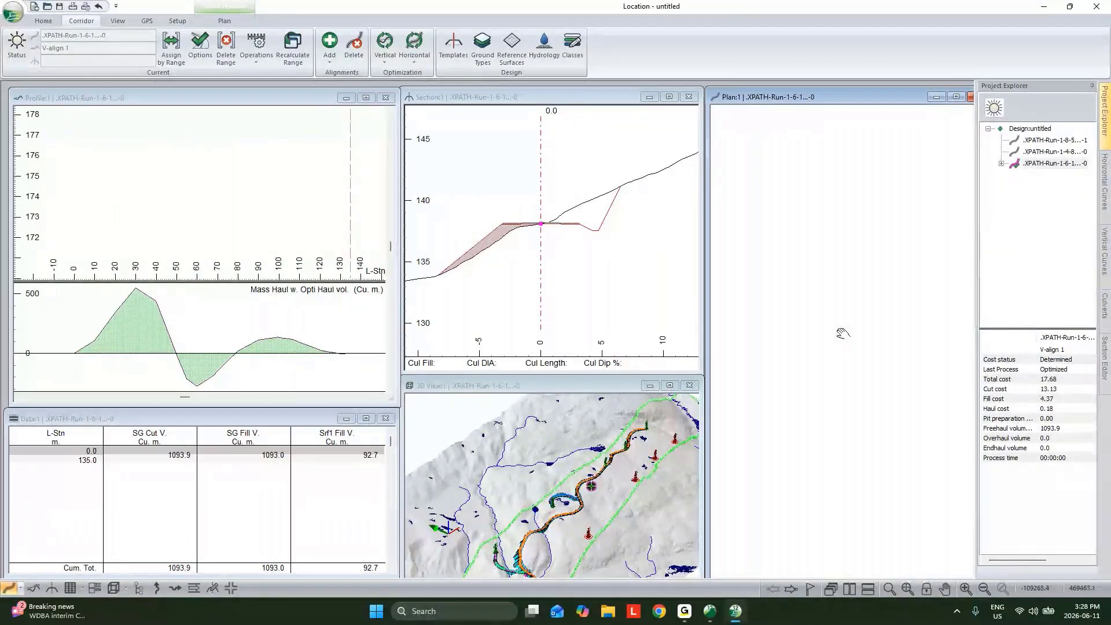
{"action": "left_click", "coordinate": [857, 320]}
{"action": "middle_click_drag", "start_coordinate": [858, 320], "coordinate": [805, 312]}
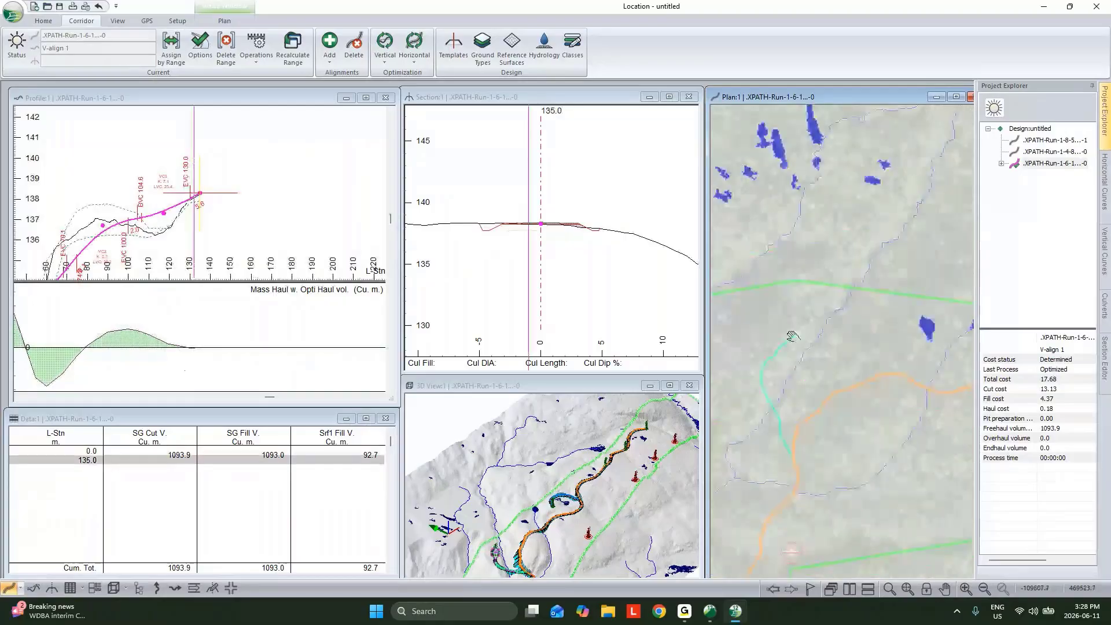
Make the main XPATH-Run-1-8 alignment current and examine its far end in plan, profile and section, including stations 1000 and 980
{"action": "double_click", "coordinate": [1075, 141]}
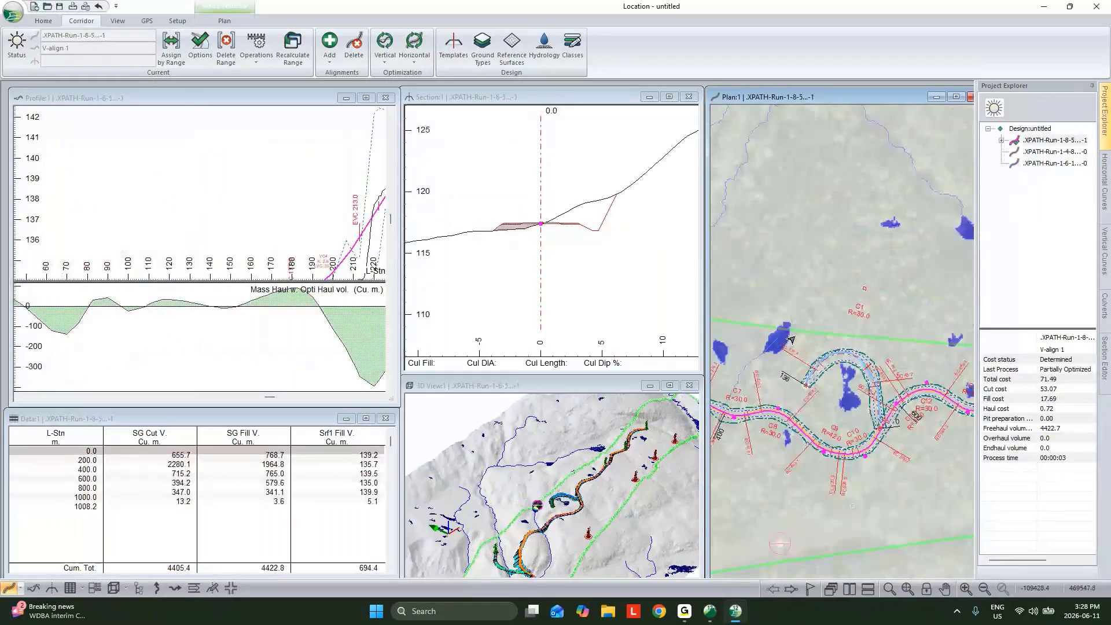
{"action": "scroll", "coordinate": [776, 333], "scroll_direction": "down", "scroll_amount": 3}
{"action": "scroll", "coordinate": [920, 327], "scroll_direction": "up", "scroll_amount": 4}
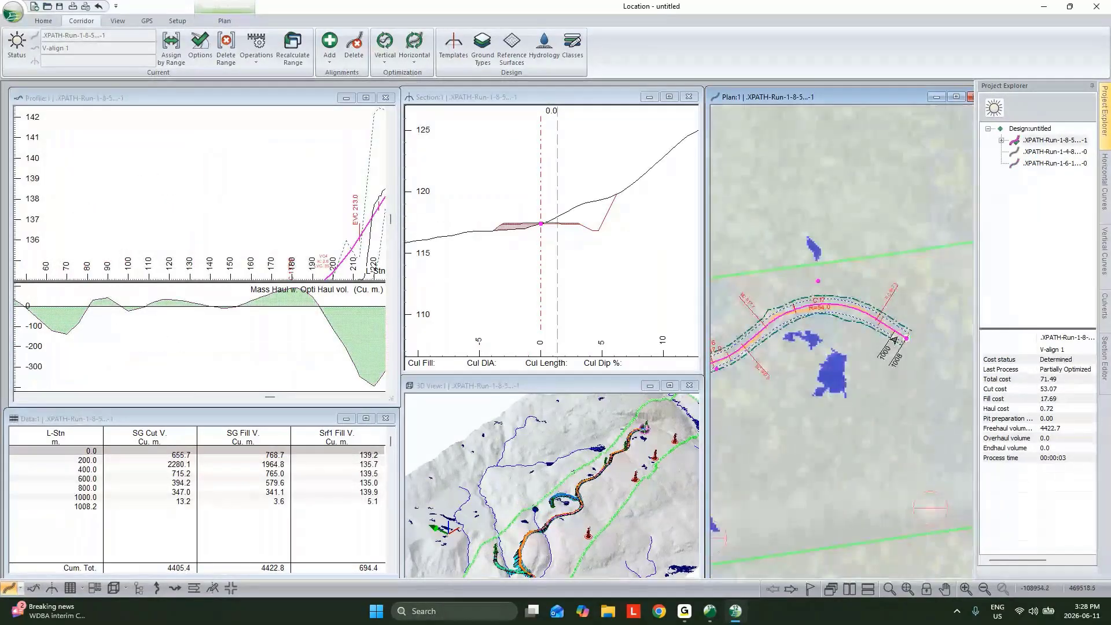
{"action": "mouse_move", "coordinate": [904, 338]}
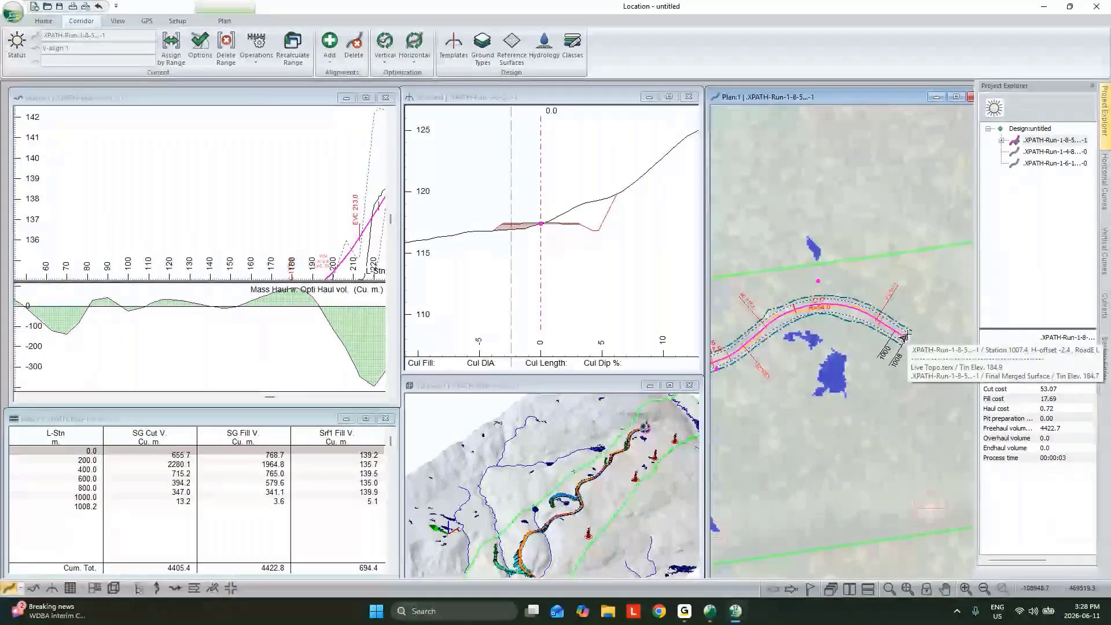
{"action": "scroll", "coordinate": [262, 206], "scroll_direction": "down", "scroll_amount": 5}
{"action": "scroll", "coordinate": [235, 189], "scroll_direction": "up", "scroll_amount": 3}
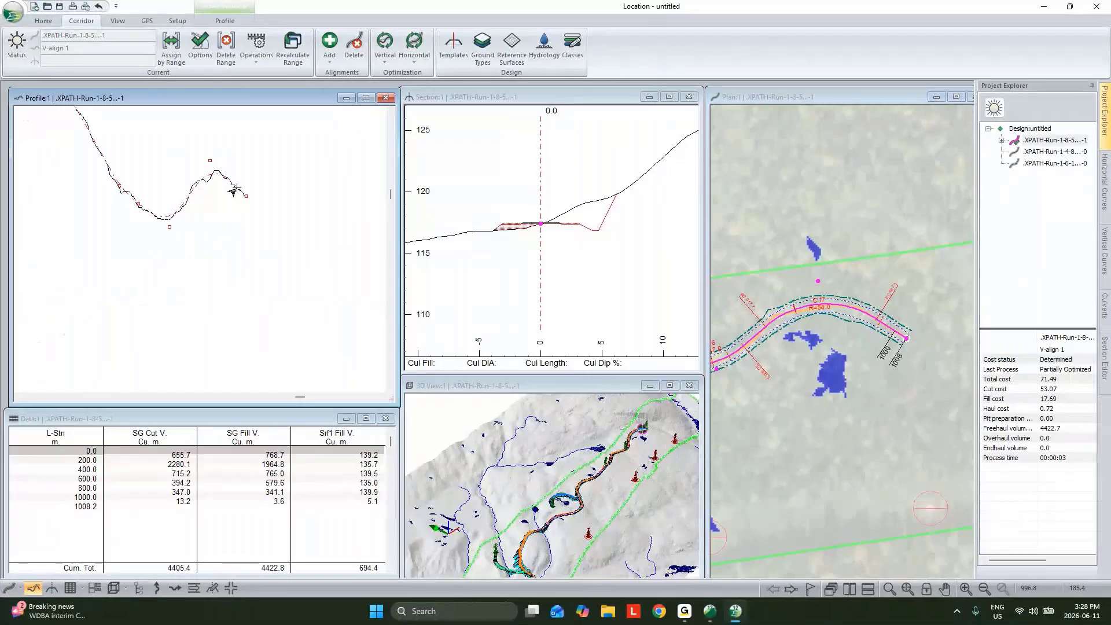
{"action": "scroll", "coordinate": [235, 190], "scroll_direction": "up", "scroll_amount": 2}
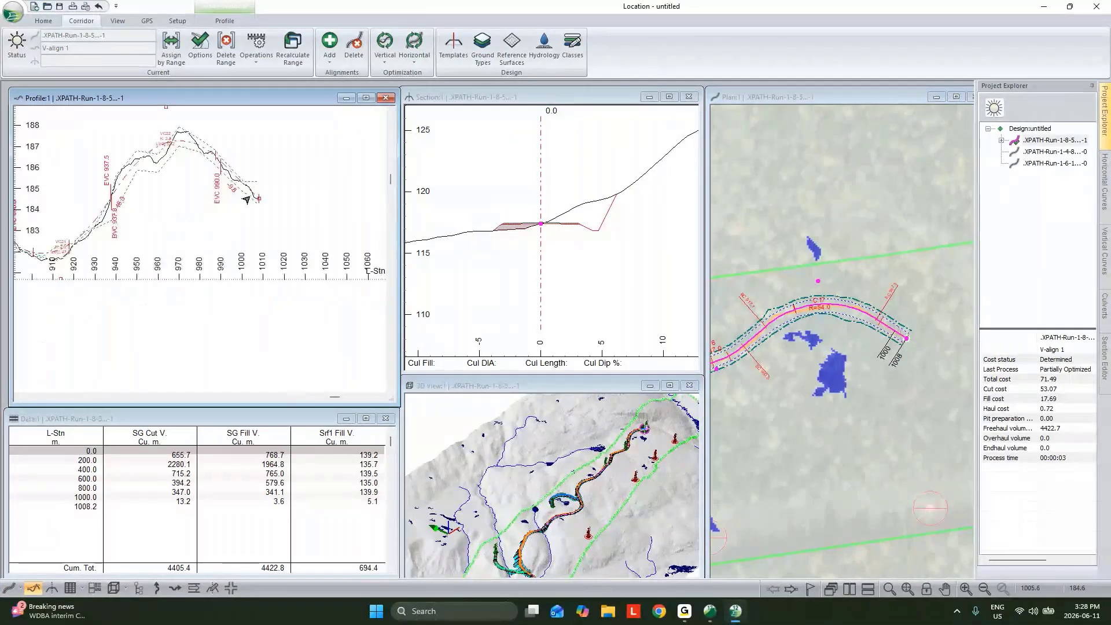
{"action": "left_click", "coordinate": [242, 181]}
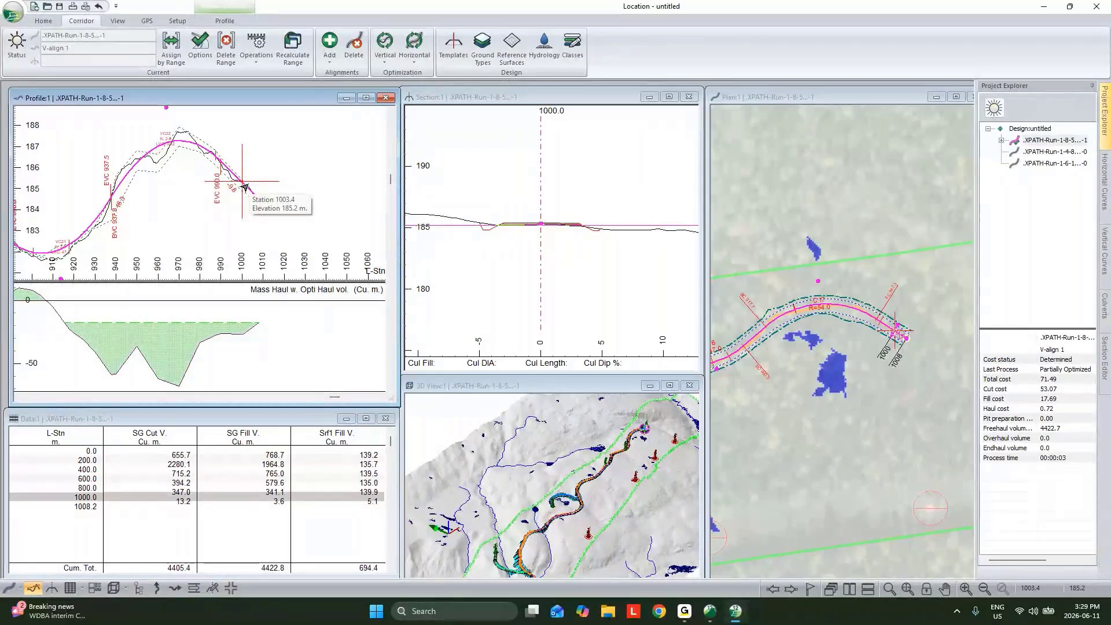
{"action": "left_click", "coordinate": [862, 317]}
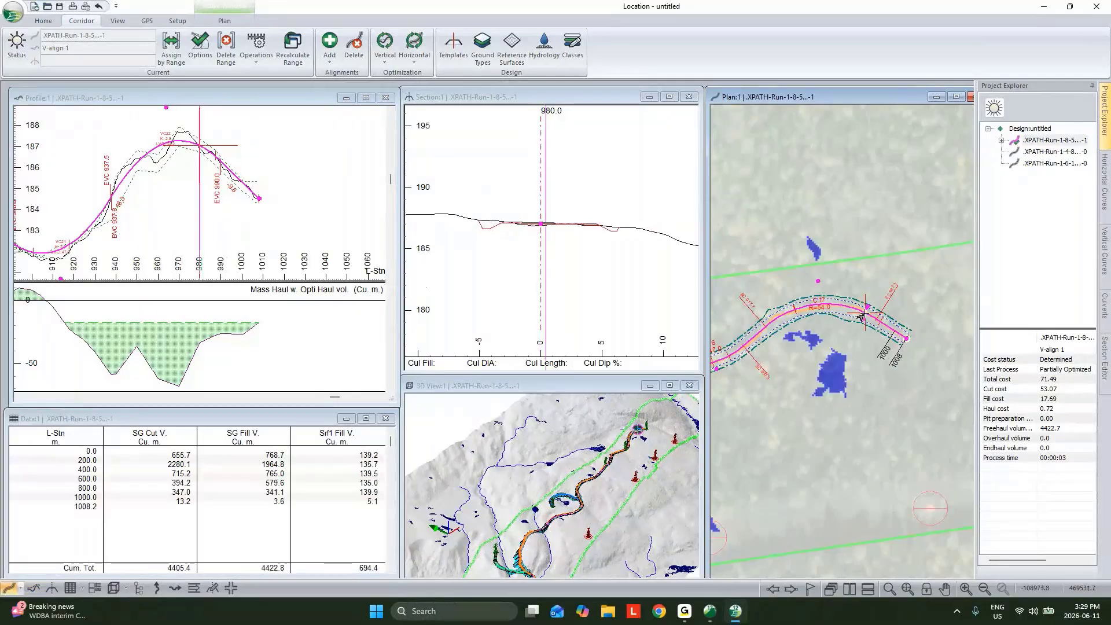
{"action": "mouse_move", "coordinate": [851, 315]}
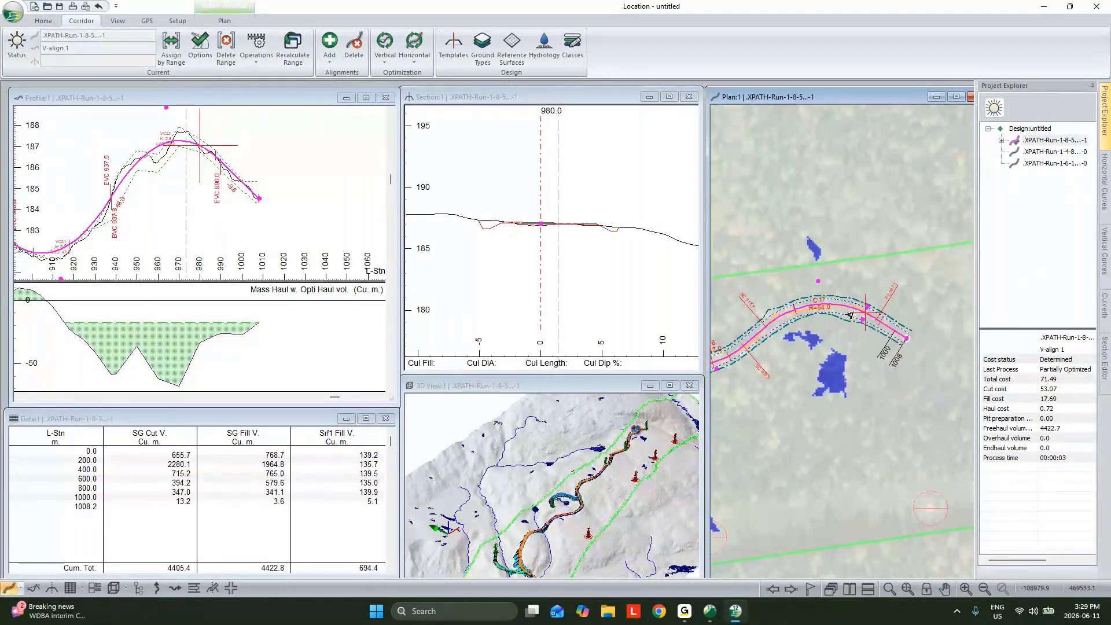
{"action": "mouse_move", "coordinate": [820, 300]}
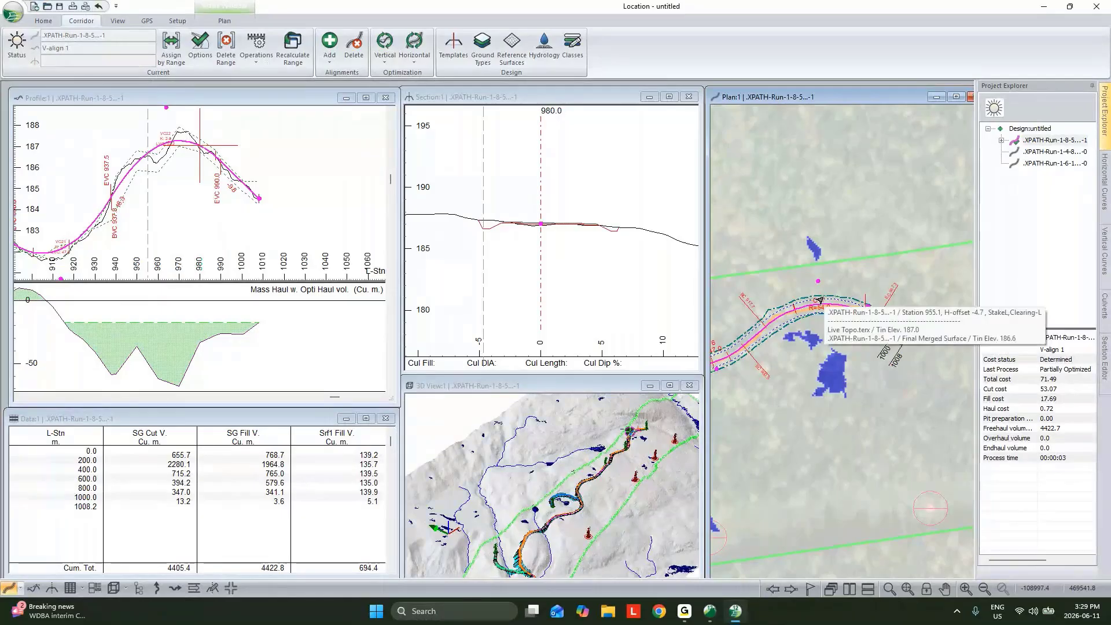
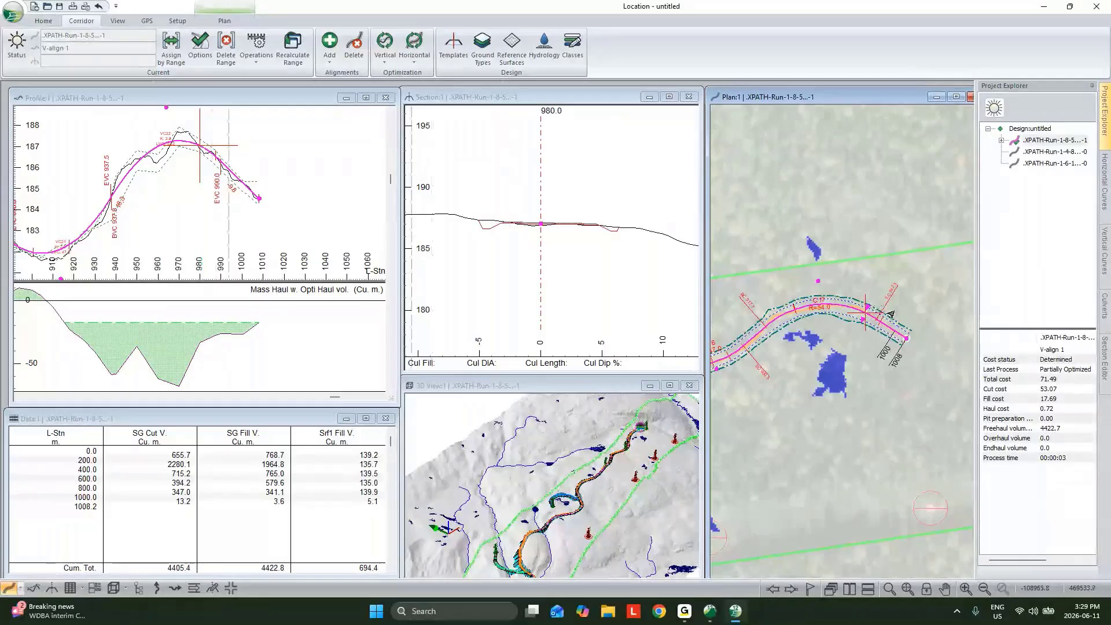
Add a left Width override using the default value at station 980 of the current alignment
{"action": "scroll", "coordinate": [928, 313], "scroll_direction": "up", "scroll_amount": 1}
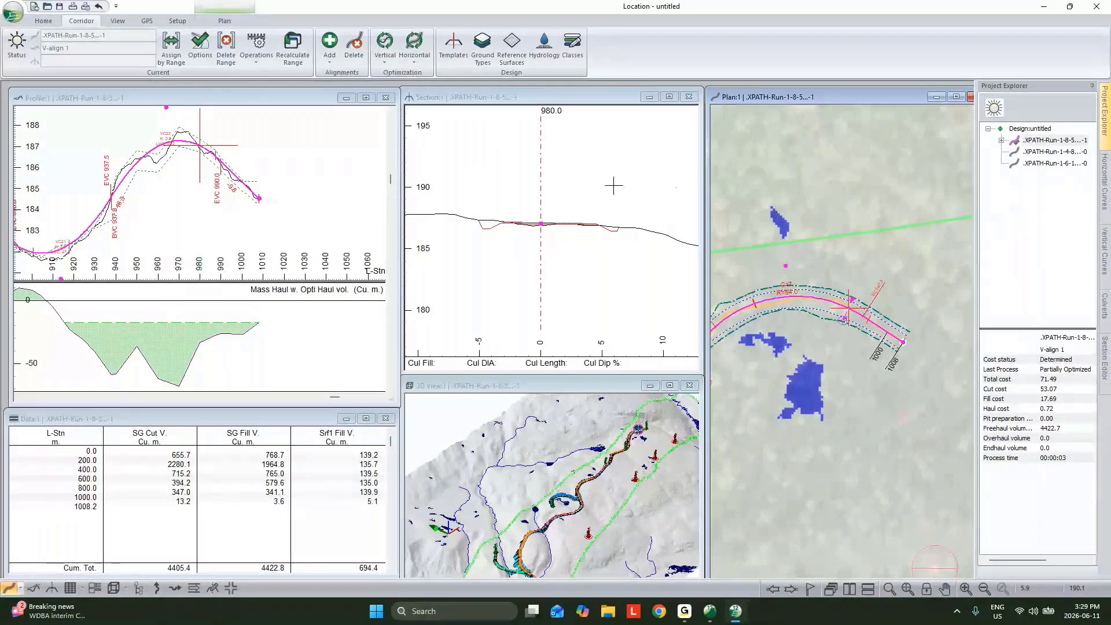
{"action": "left_click", "coordinate": [171, 49]}
{"action": "left_click", "coordinate": [503, 174]}
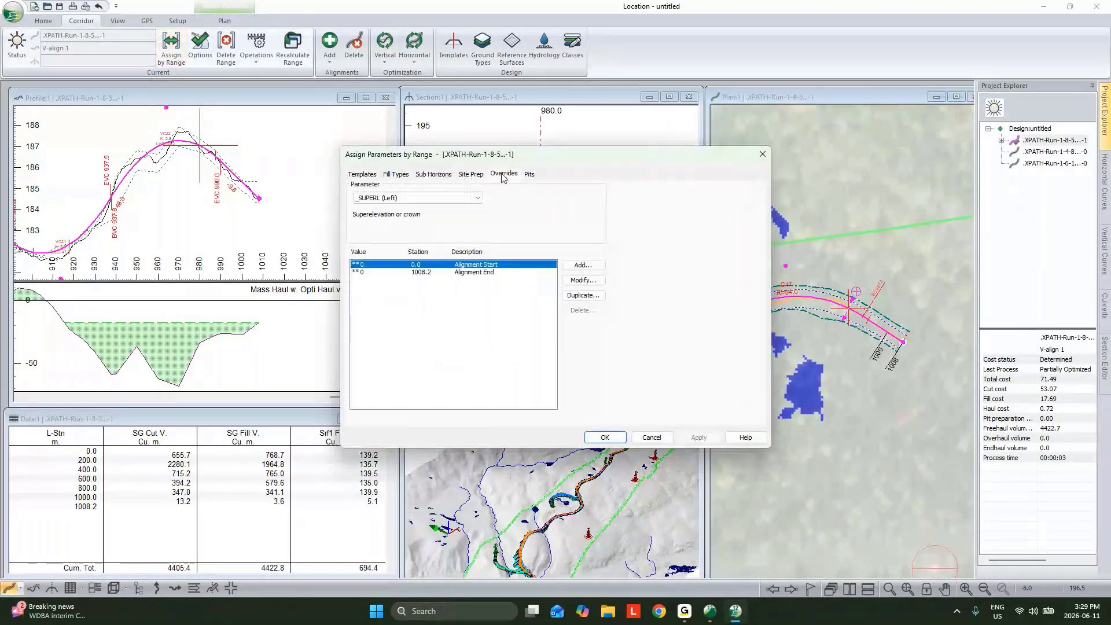
{"action": "left_click", "coordinate": [451, 199]}
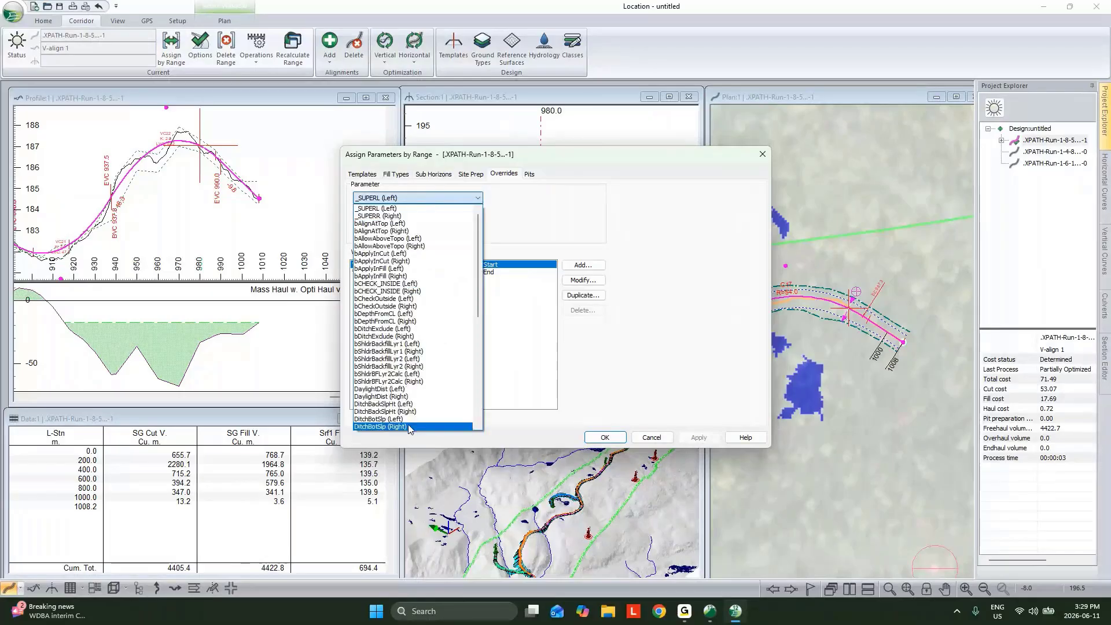
{"action": "scroll", "coordinate": [431, 289], "scroll_direction": "down", "scroll_amount": 10}
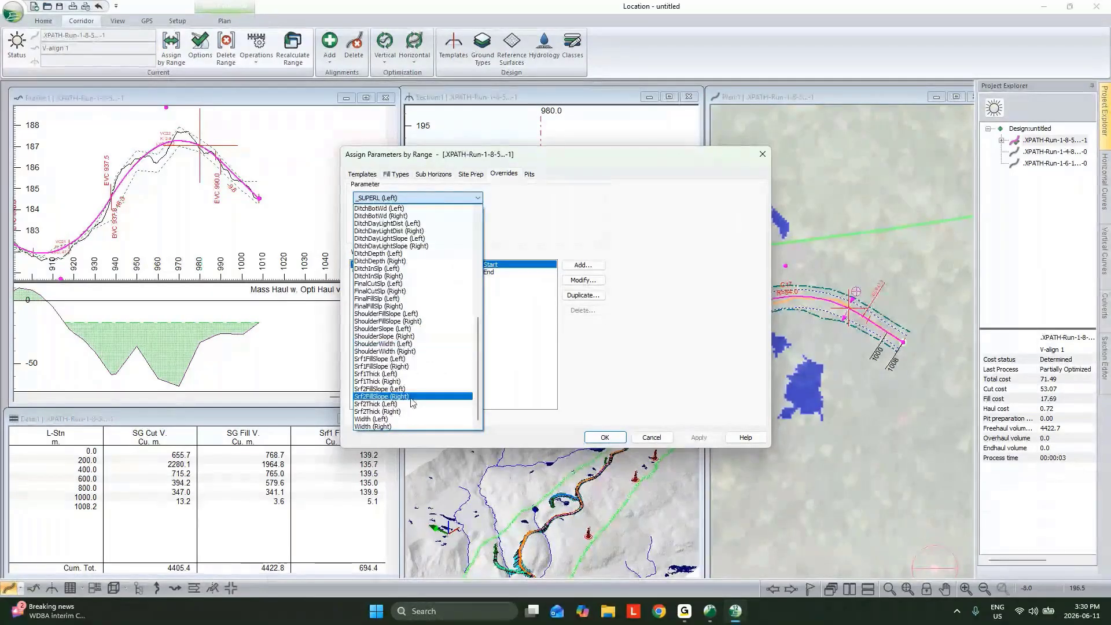
{"action": "left_click", "coordinate": [405, 419]}
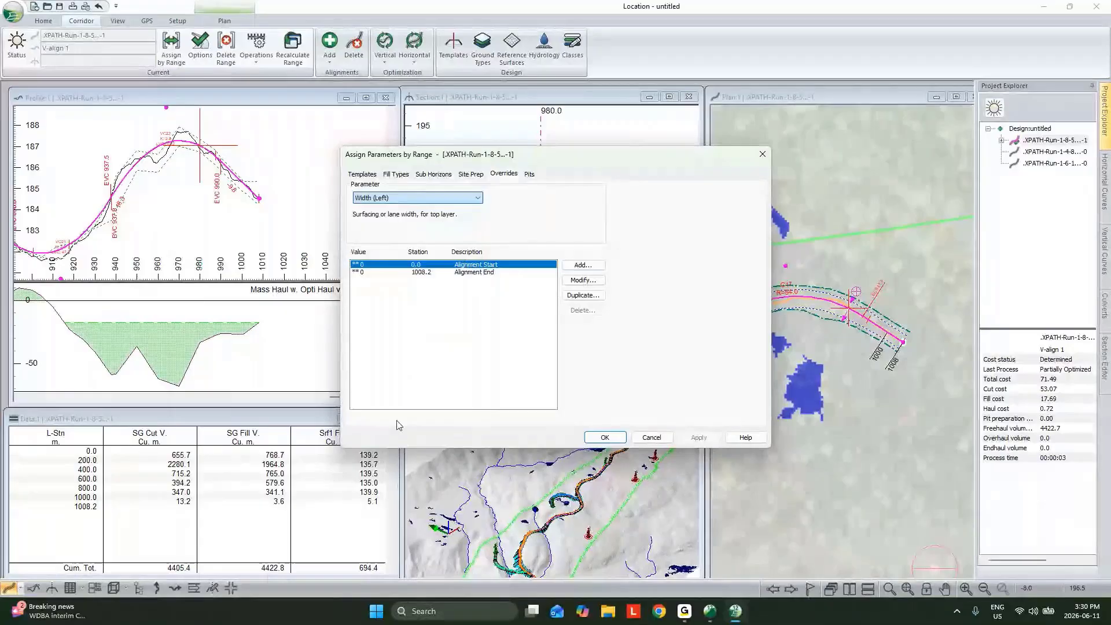
{"action": "left_click", "coordinate": [583, 265]}
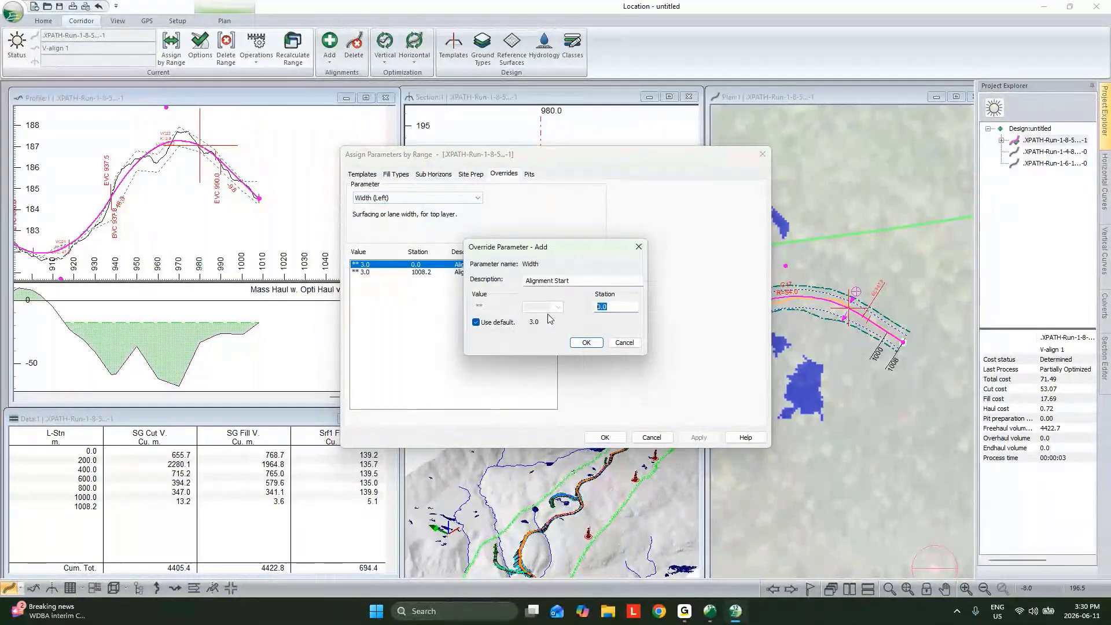
{"action": "type", "text": "980"}
{"action": "left_click", "coordinate": [585, 343]}
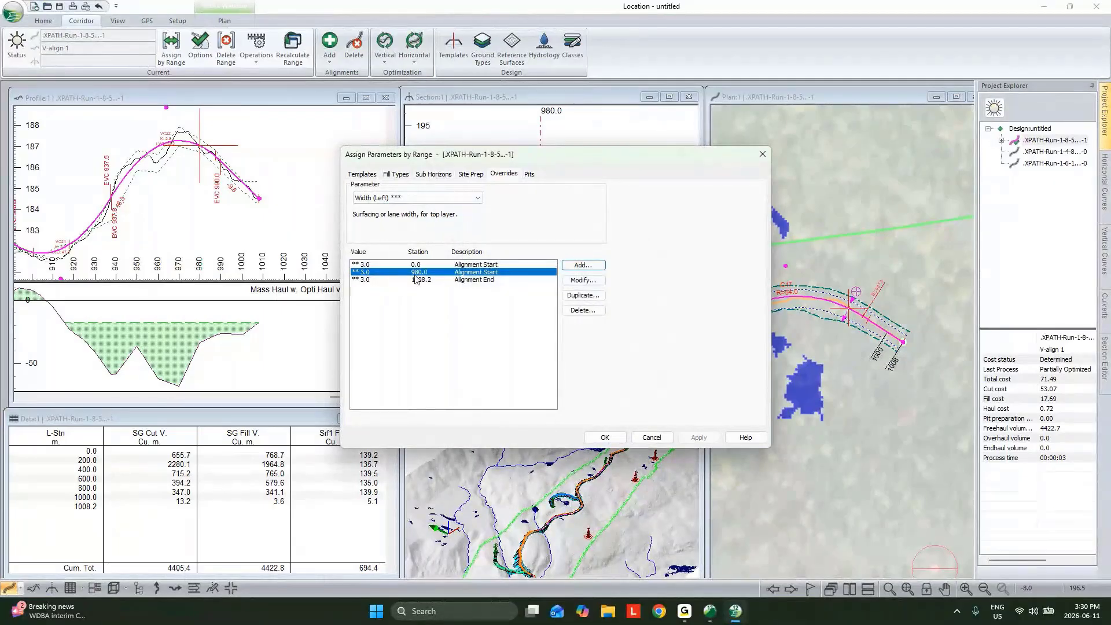
Add a left Width override of 20 at station 985, with the default value switched off
{"action": "left_click", "coordinate": [583, 265]}
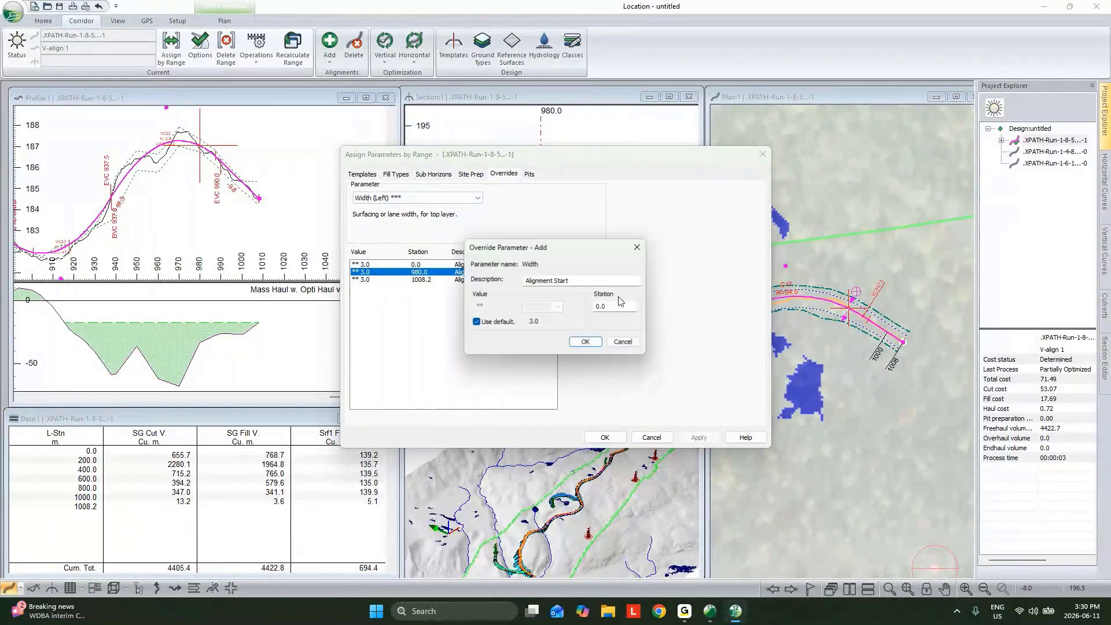
{"action": "double_click", "coordinate": [621, 308]}
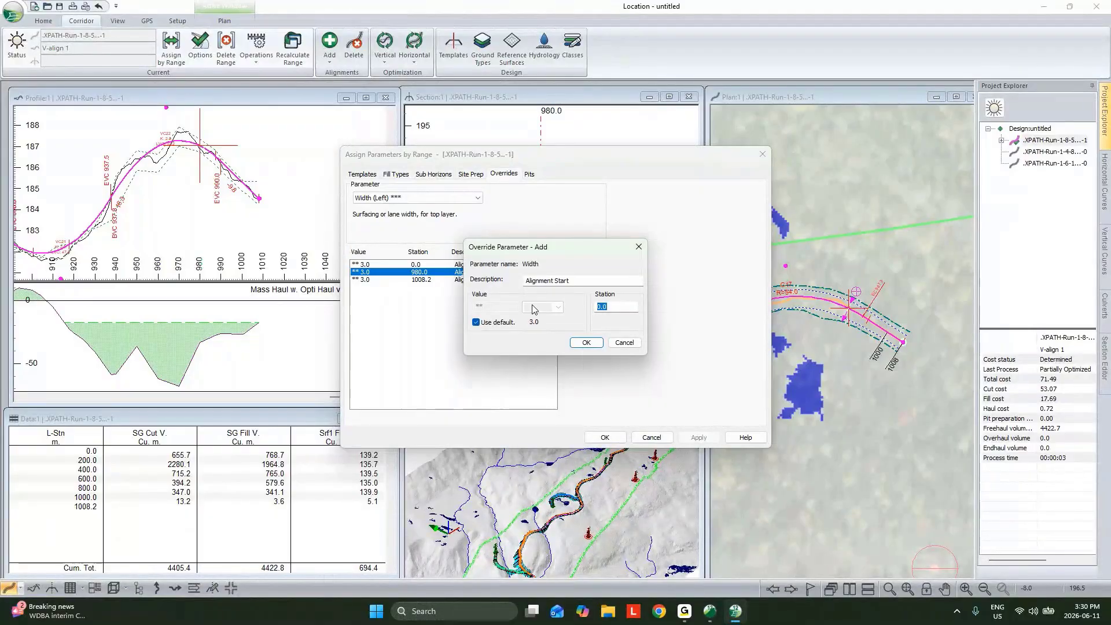
{"action": "type", "text": "985"}
{"action": "left_click", "coordinate": [476, 322]}
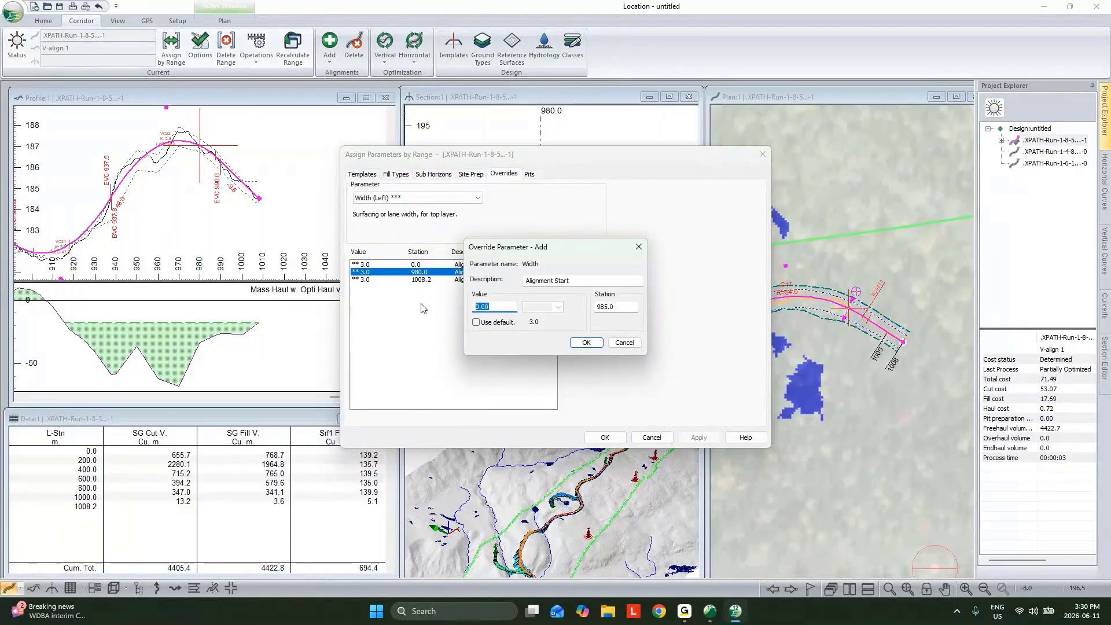
{"action": "type", "text": "20"}
{"action": "left_click", "coordinate": [586, 342]}
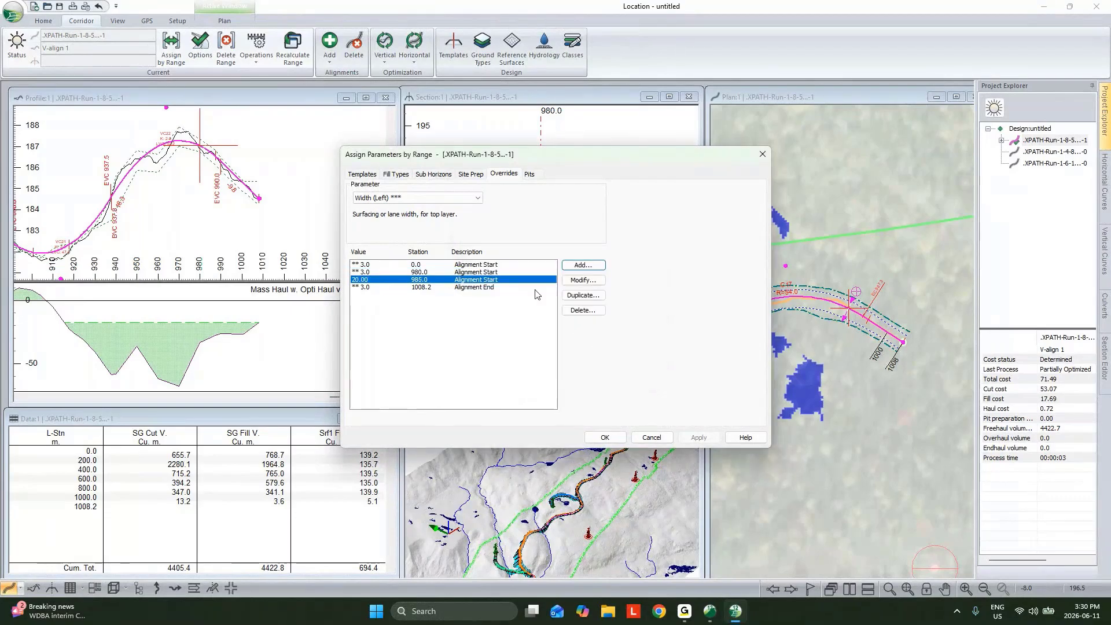
Add another left Width override of 20 at station 1005, with the default value switched off
{"action": "left_click", "coordinate": [474, 288]}
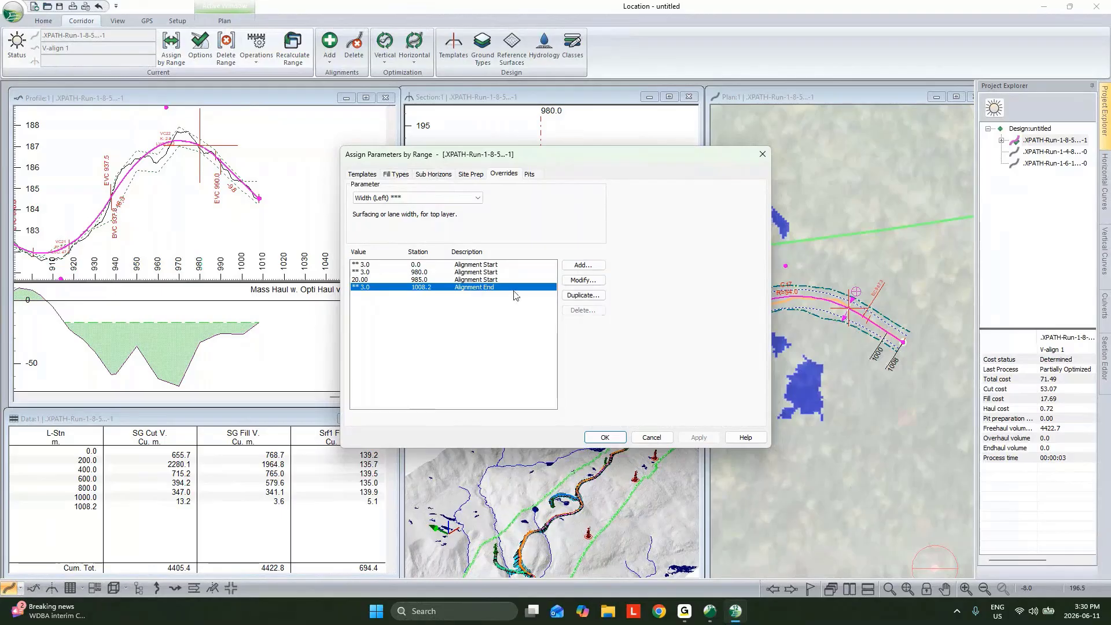
{"action": "key", "text": "Up"}
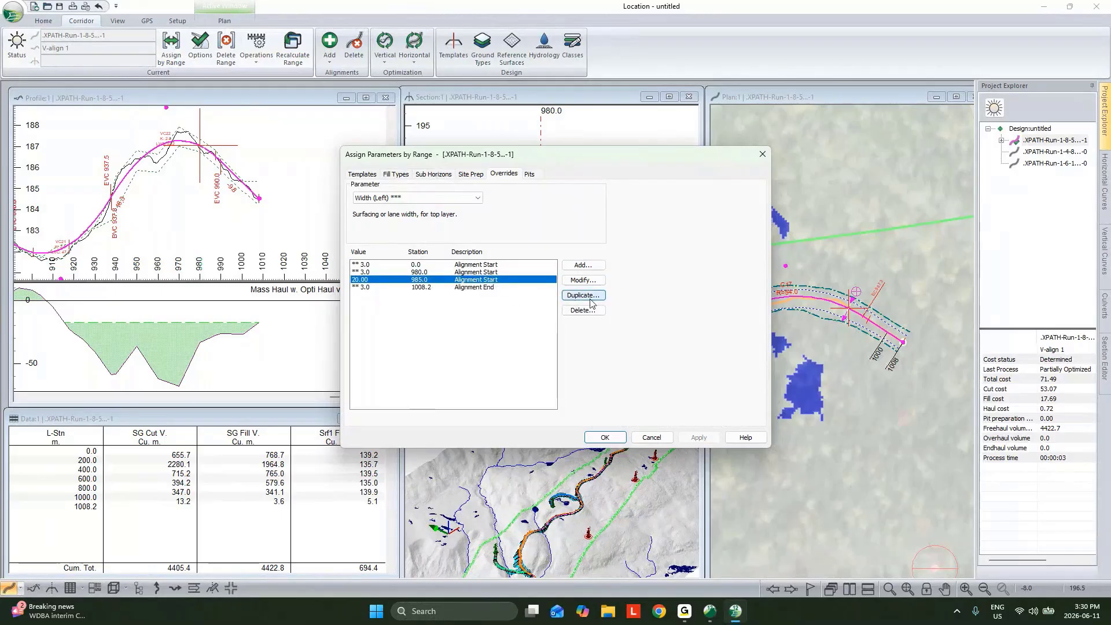
{"action": "left_click", "coordinate": [588, 267]}
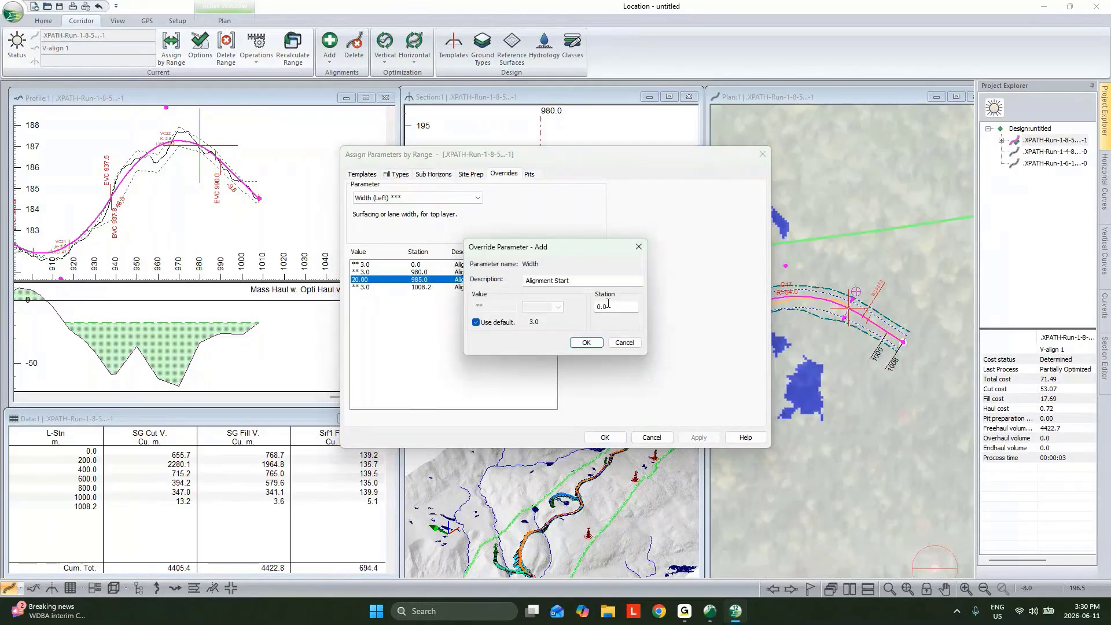
{"action": "type", "text": "1005"}
{"action": "left_click", "coordinate": [476, 323]}
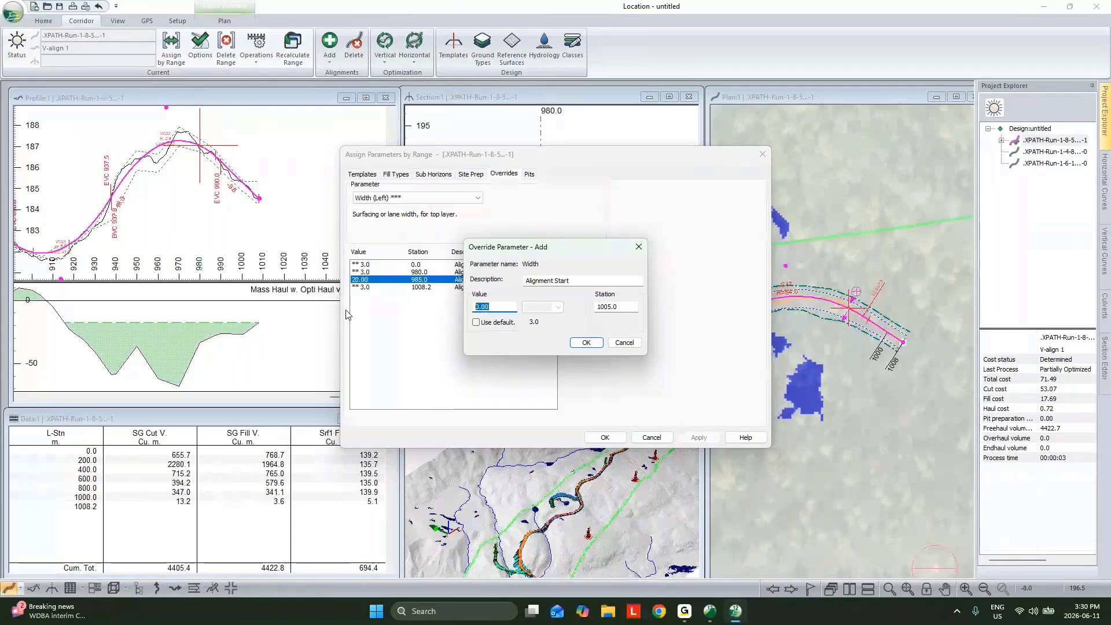
{"action": "type", "text": "20"}
{"action": "left_click", "coordinate": [588, 345]}
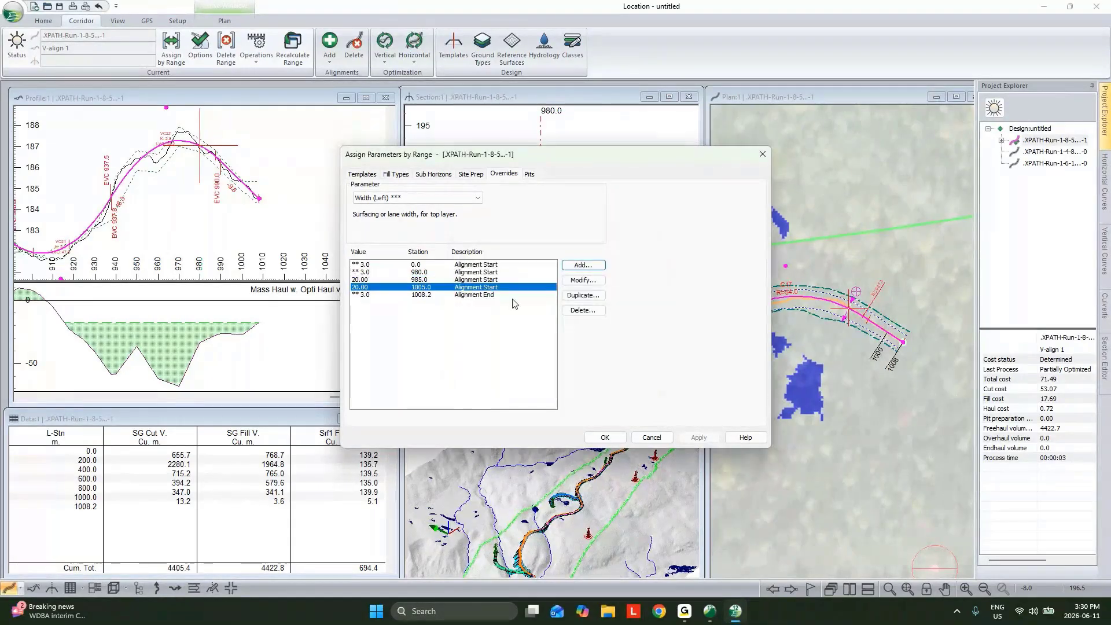
Duplicate the station 1005 width override to station 1008 with the default value, and recalculate the current alignment
{"action": "left_click", "coordinate": [583, 295]}
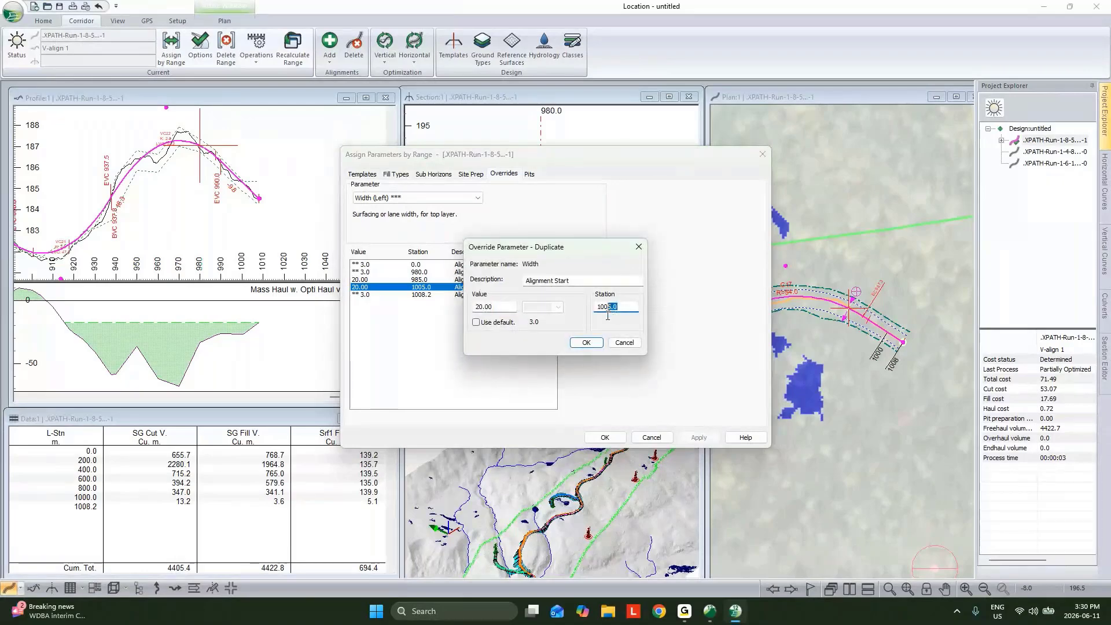
{"action": "left_click_drag", "start_coordinate": [617, 307], "coordinate": [604, 308]}
{"action": "type", "text": "8.0"}
{"action": "left_click", "coordinate": [475, 322]}
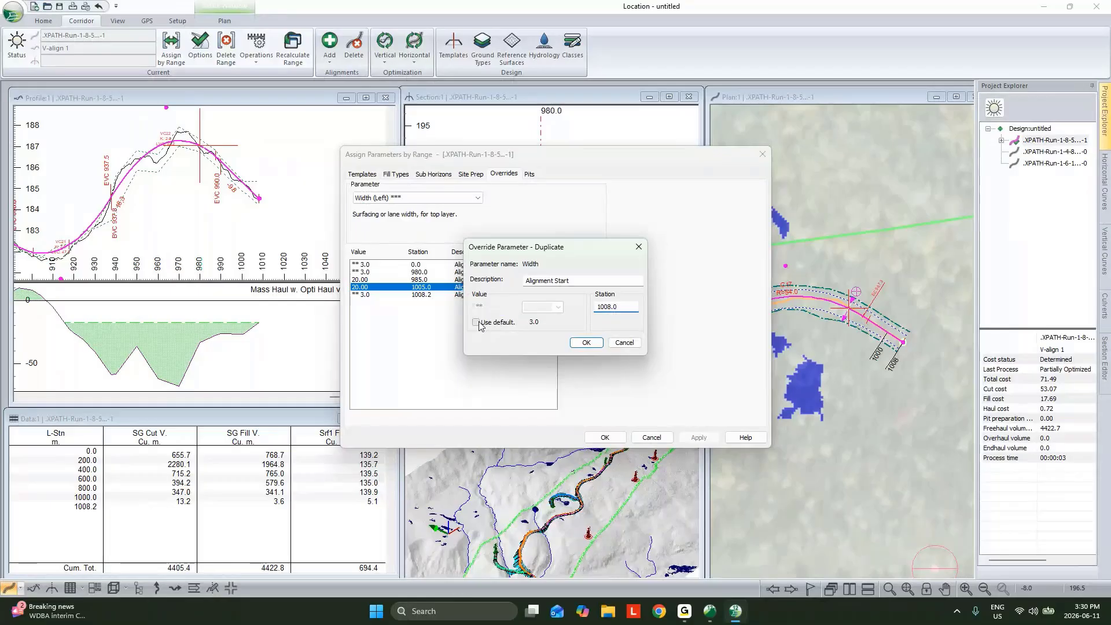
{"action": "left_click", "coordinate": [595, 344]}
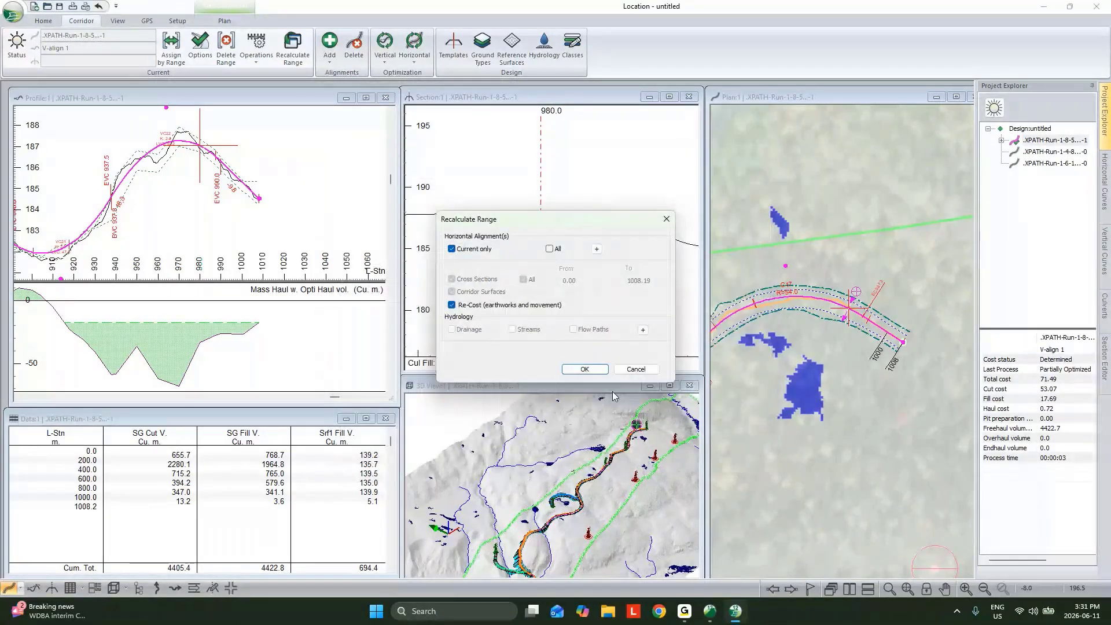
{"action": "left_click", "coordinate": [585, 369]}
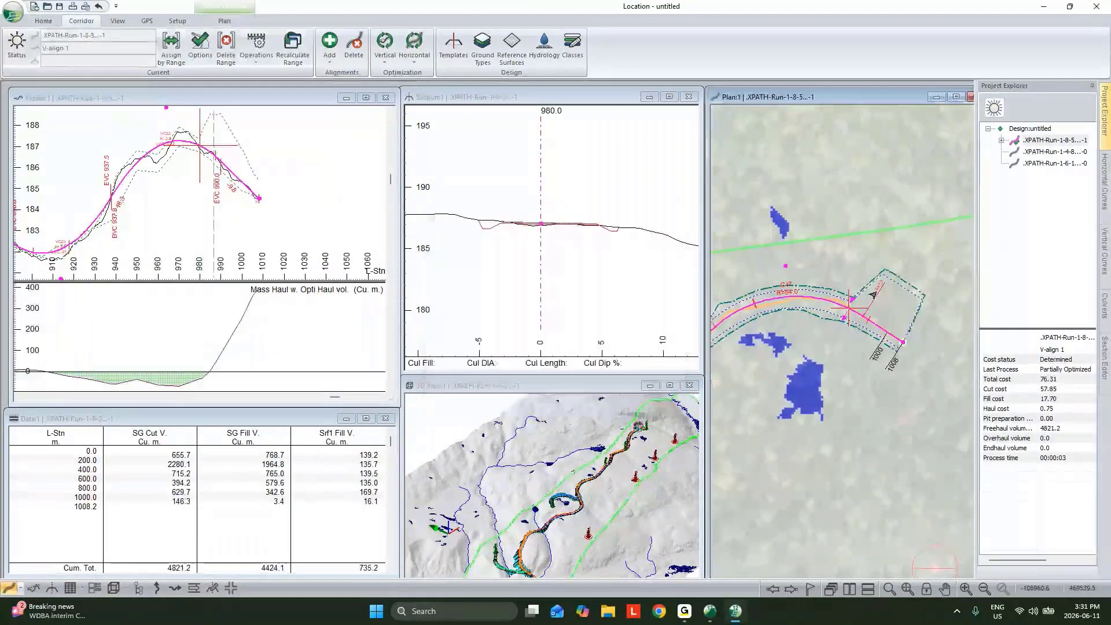
Examine the widened pad at station 990 in section and at close range in the 3D view
{"action": "left_click", "coordinate": [868, 321]}
{"action": "scroll", "coordinate": [644, 430], "scroll_direction": "up", "scroll_amount": 5}
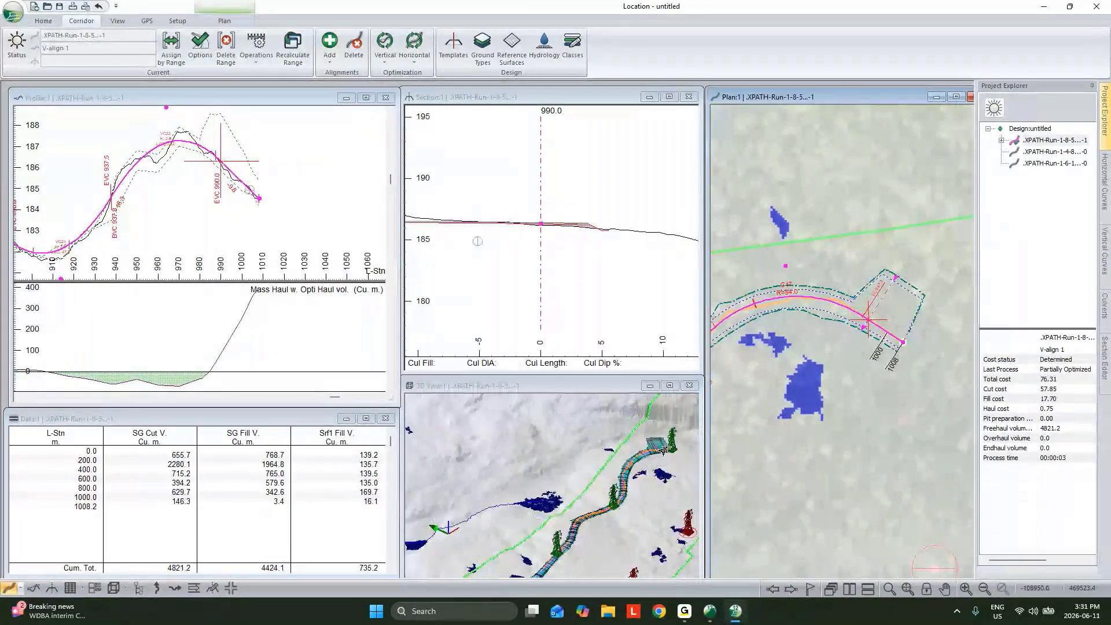
{"action": "left_click_drag", "start_coordinate": [665, 449], "coordinate": [607, 474]}
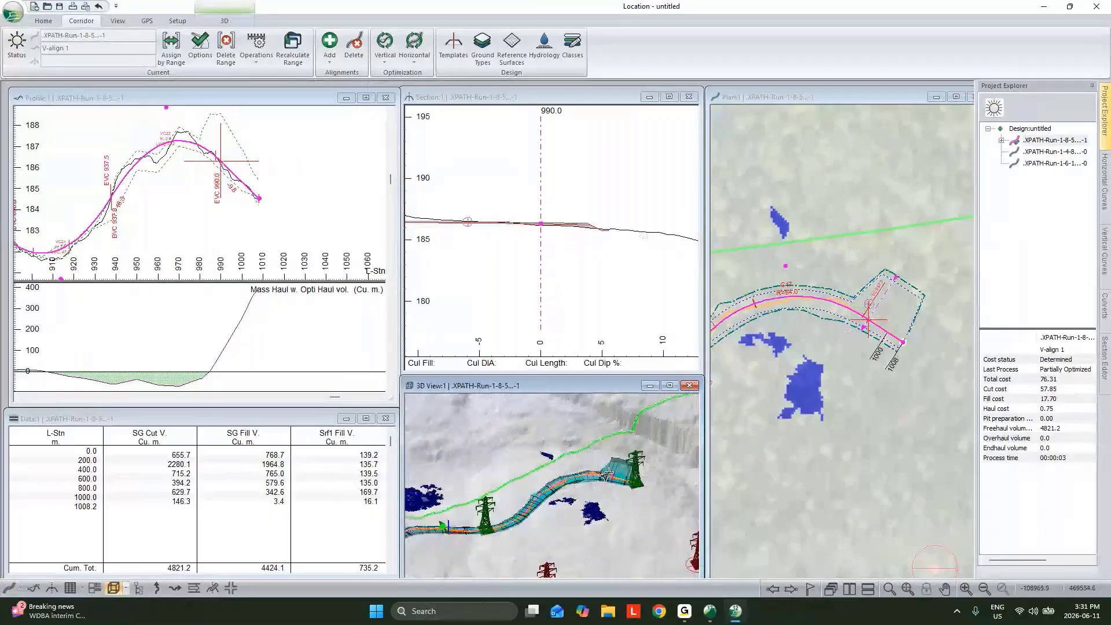
{"action": "scroll", "coordinate": [628, 478], "scroll_direction": "up", "scroll_amount": 2}
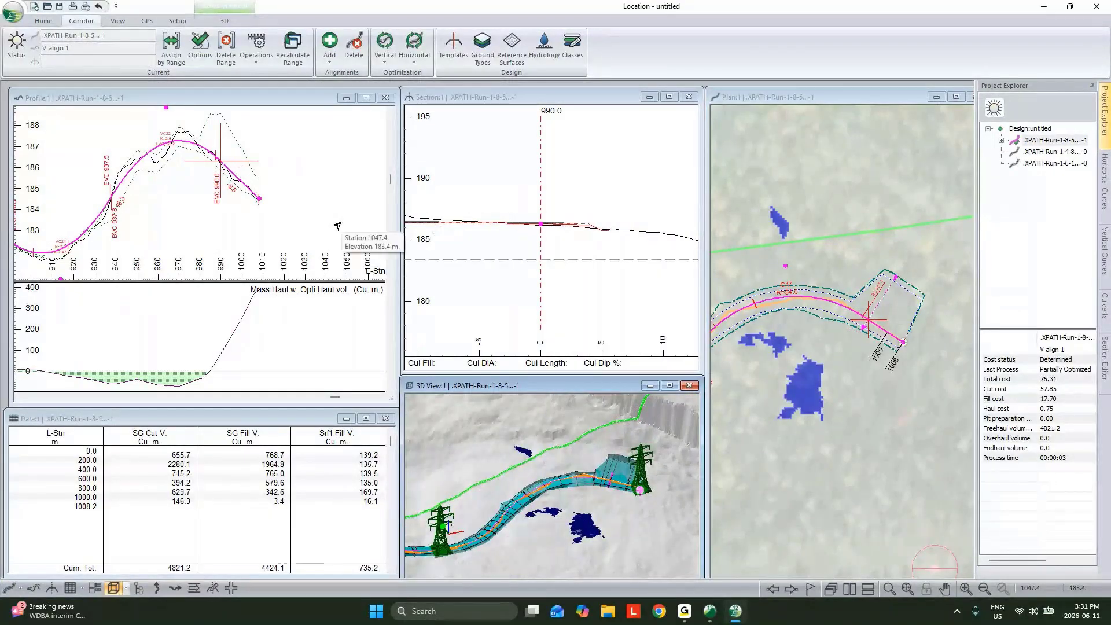
Look back along the alignment in plan and make station 740 current
{"action": "left_click", "coordinate": [848, 357]}
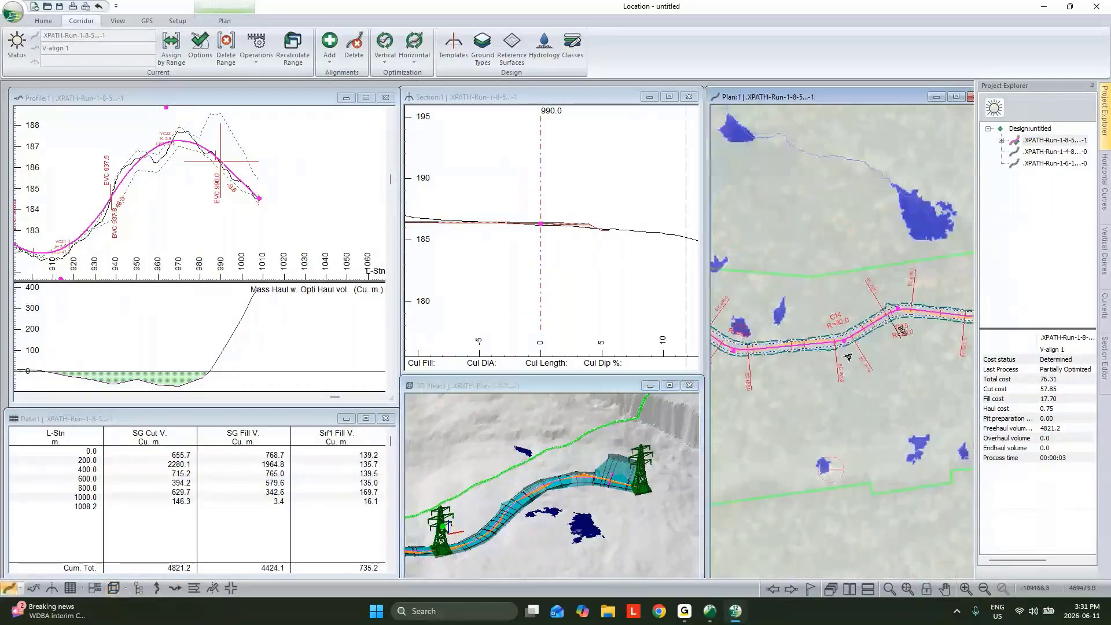
{"action": "scroll", "coordinate": [860, 331], "scroll_direction": "up", "scroll_amount": 2}
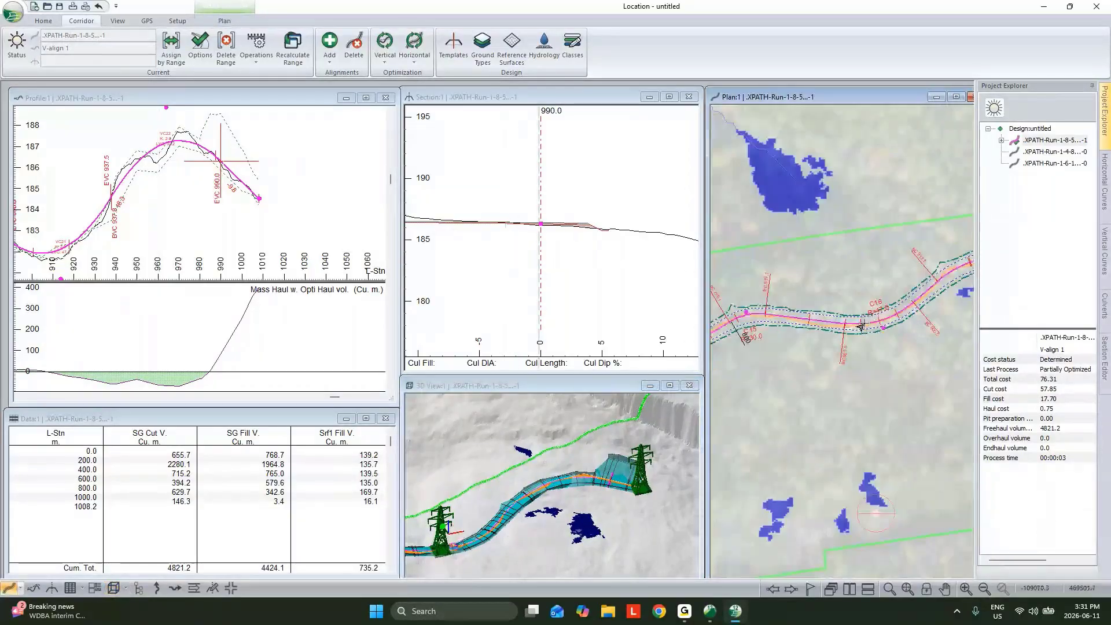
{"action": "middle_click_drag", "start_coordinate": [738, 358], "coordinate": [915, 336]}
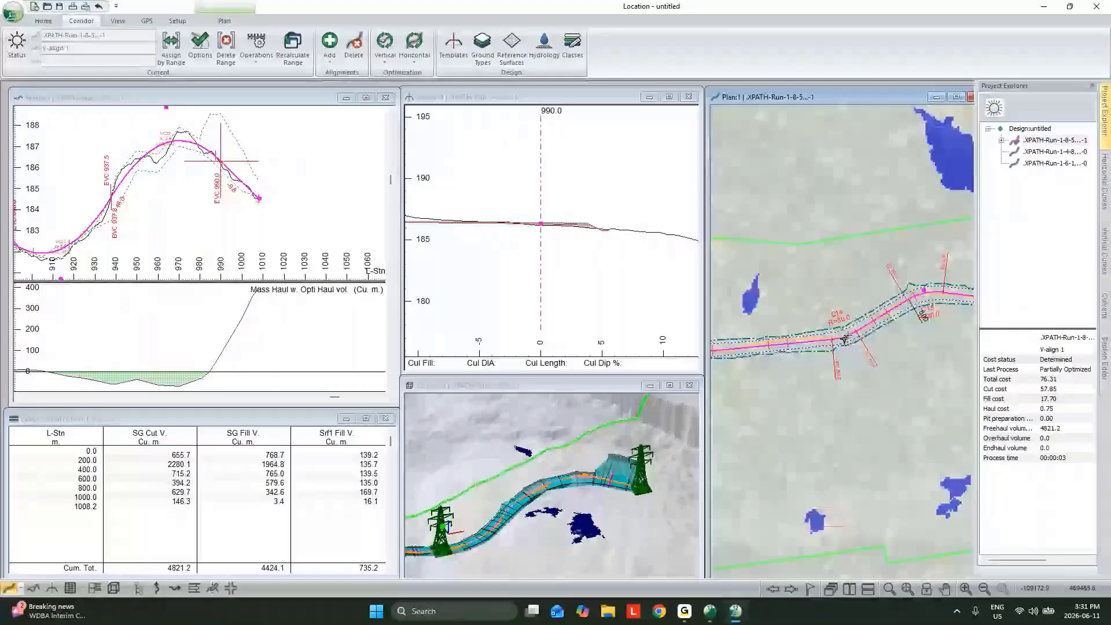
{"action": "left_click", "coordinate": [794, 346]}
{"action": "scroll", "coordinate": [805, 336], "scroll_direction": "down", "scroll_amount": 2}
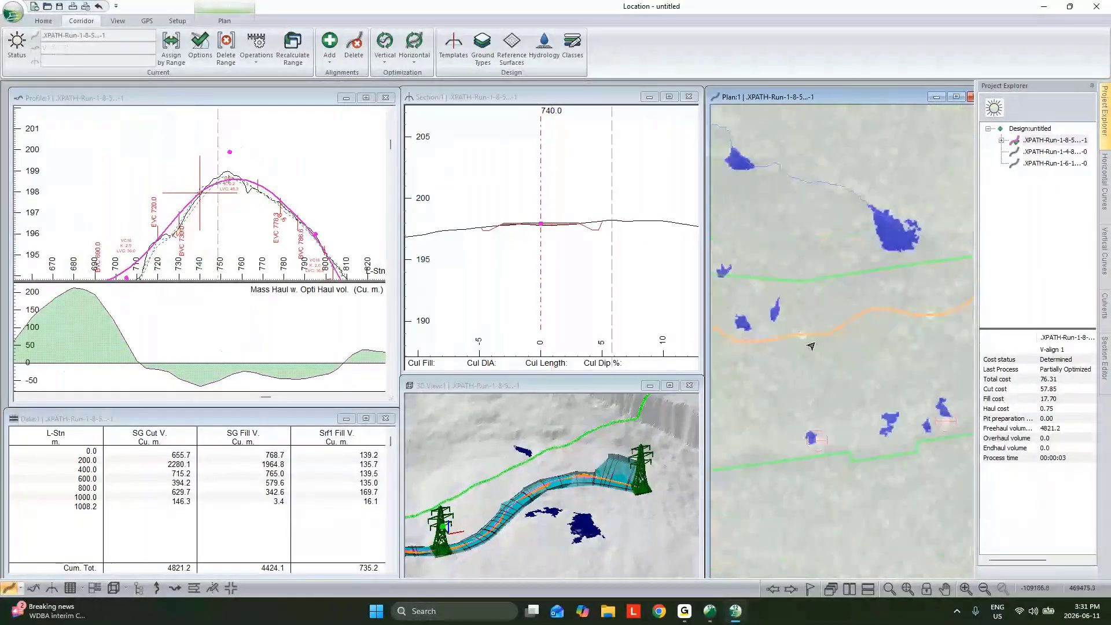
Duplicate the left Width override group from stations 980 to 1008, centred at station 740, and recalculate the current alignment
{"action": "left_click", "coordinate": [169, 52]}
{"action": "left_click", "coordinate": [416, 273]}
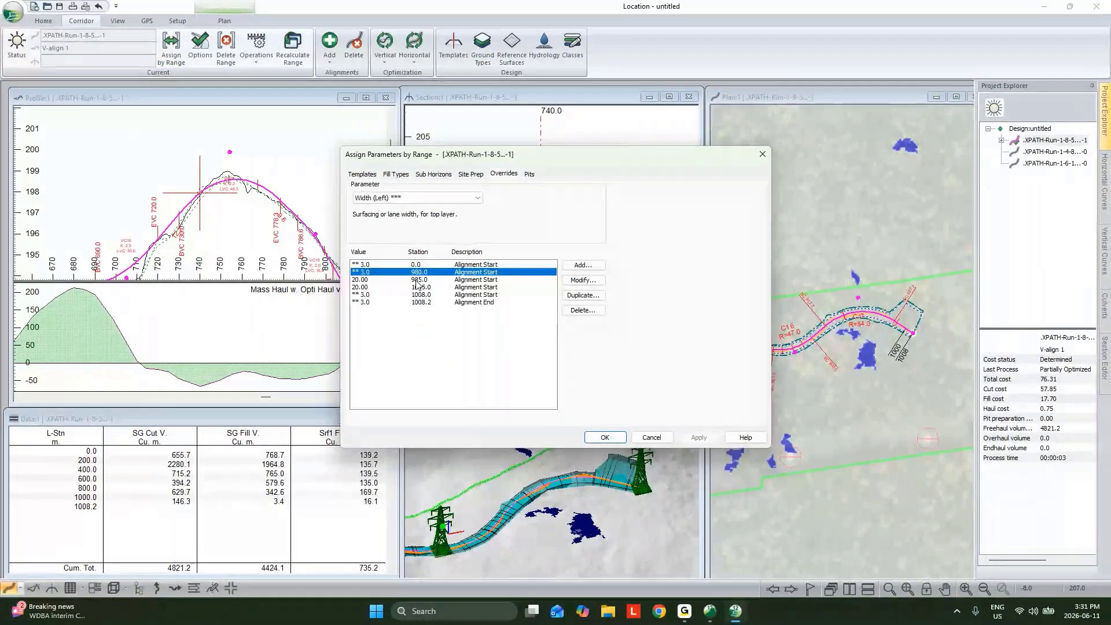
{"action": "left_click", "coordinate": [417, 295], "text": "shift"}
{"action": "left_click", "coordinate": [583, 295]}
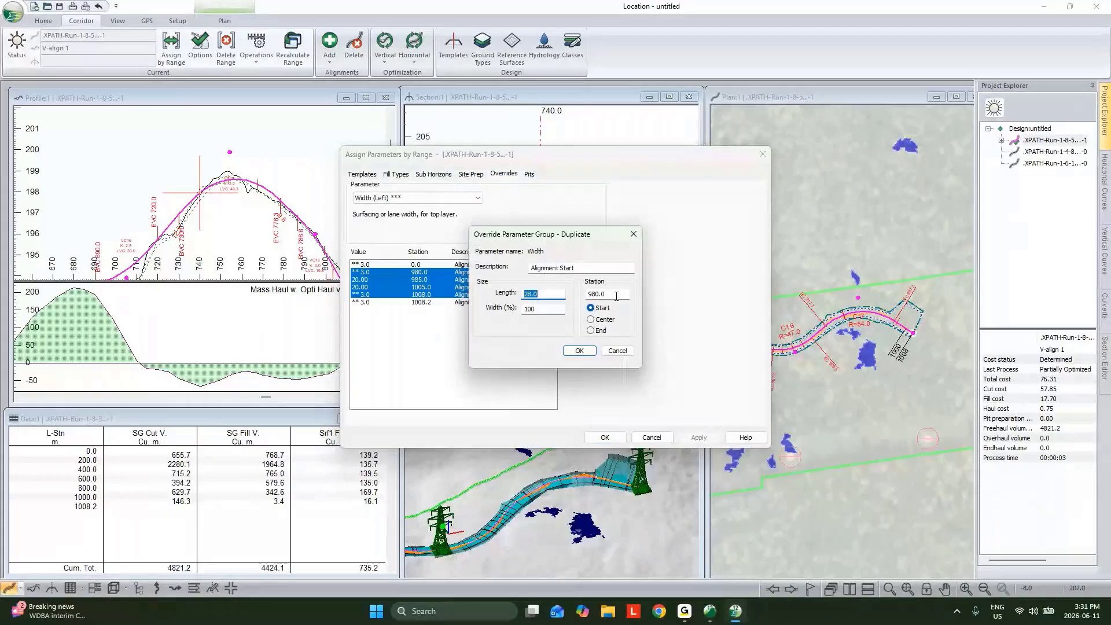
{"action": "key", "text": "Tab"}
{"action": "left_click", "coordinate": [591, 319]}
{"action": "type", "text": "740"}
{"action": "left_click", "coordinate": [579, 350]}
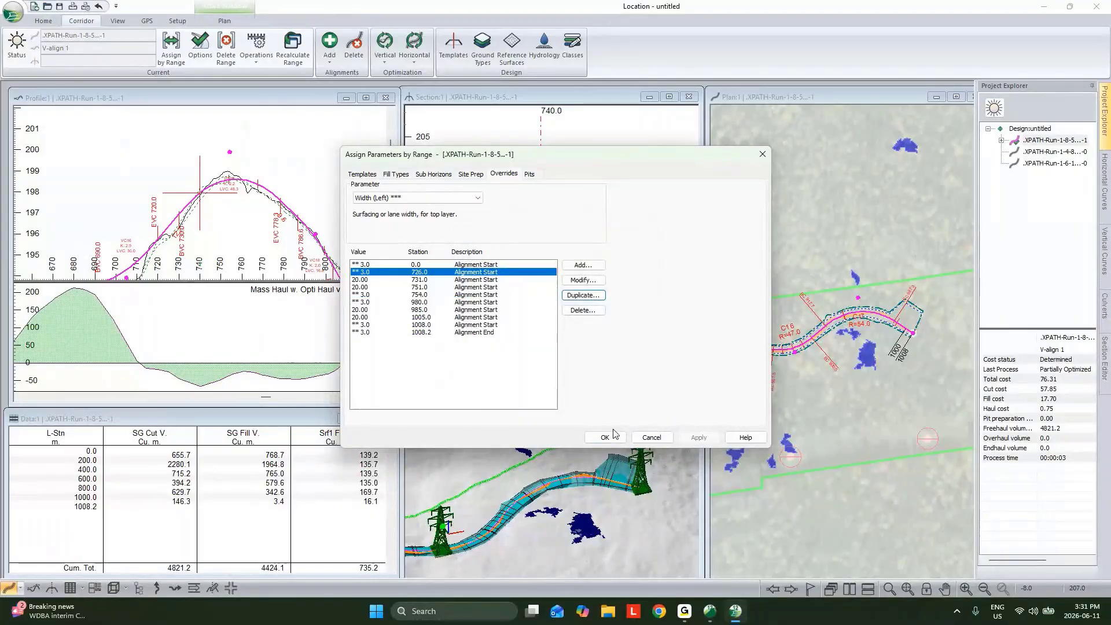
{"action": "left_click", "coordinate": [614, 435]}
{"action": "left_click", "coordinate": [587, 371]}
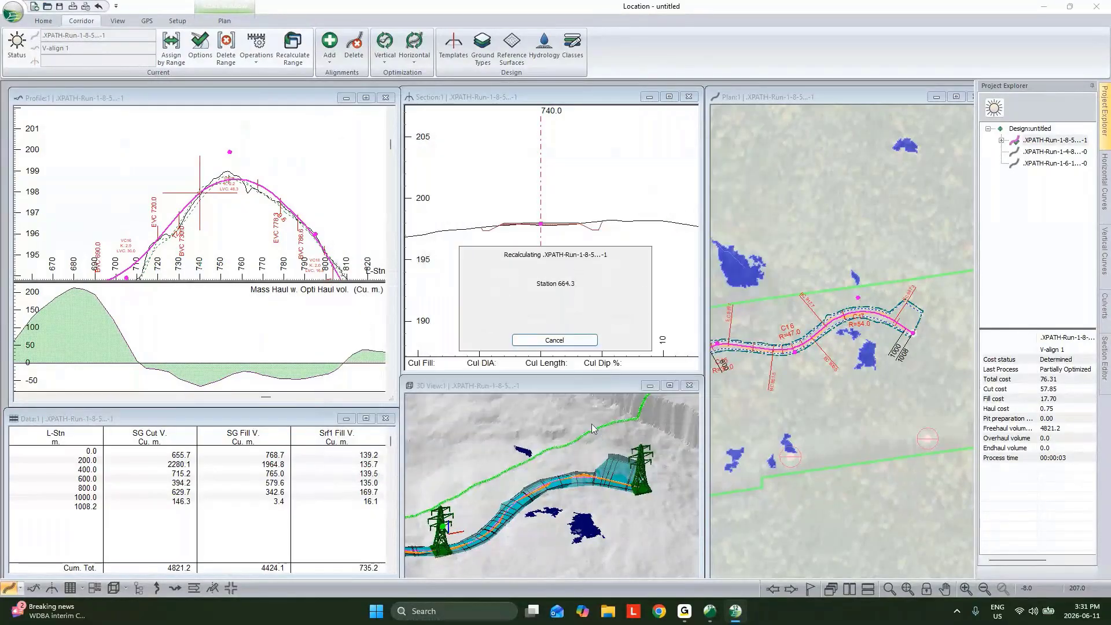
Examine the second pad around station 740 in the 3D view and the surrounding alignment in plan
{"action": "middle_click_drag", "start_coordinate": [455, 467], "coordinate": [581, 396]}
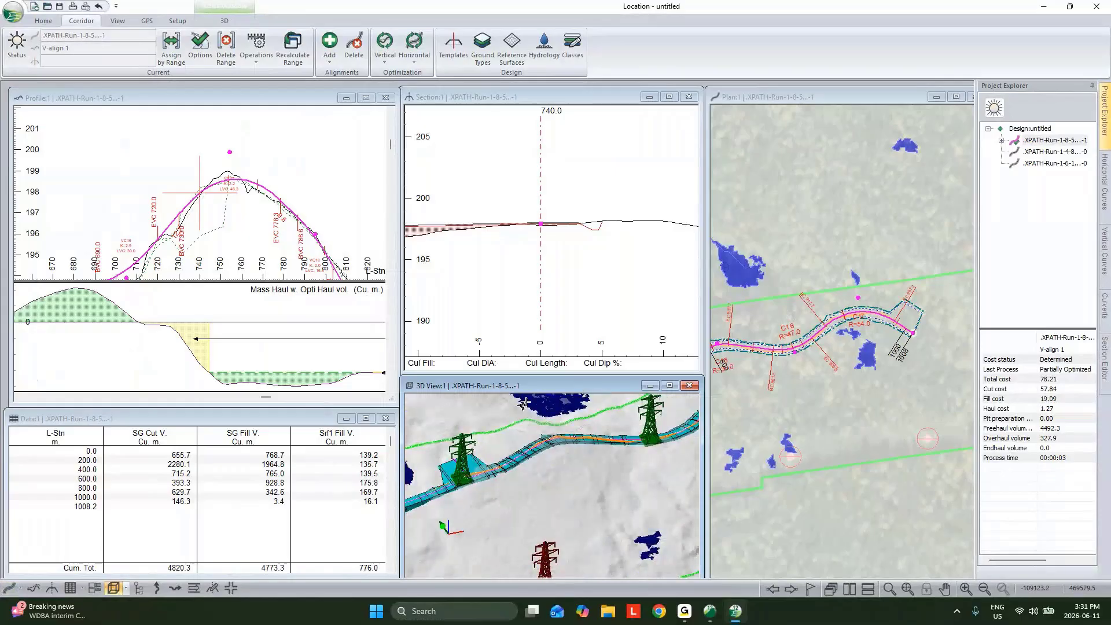
{"action": "mouse_move", "coordinate": [472, 476]}
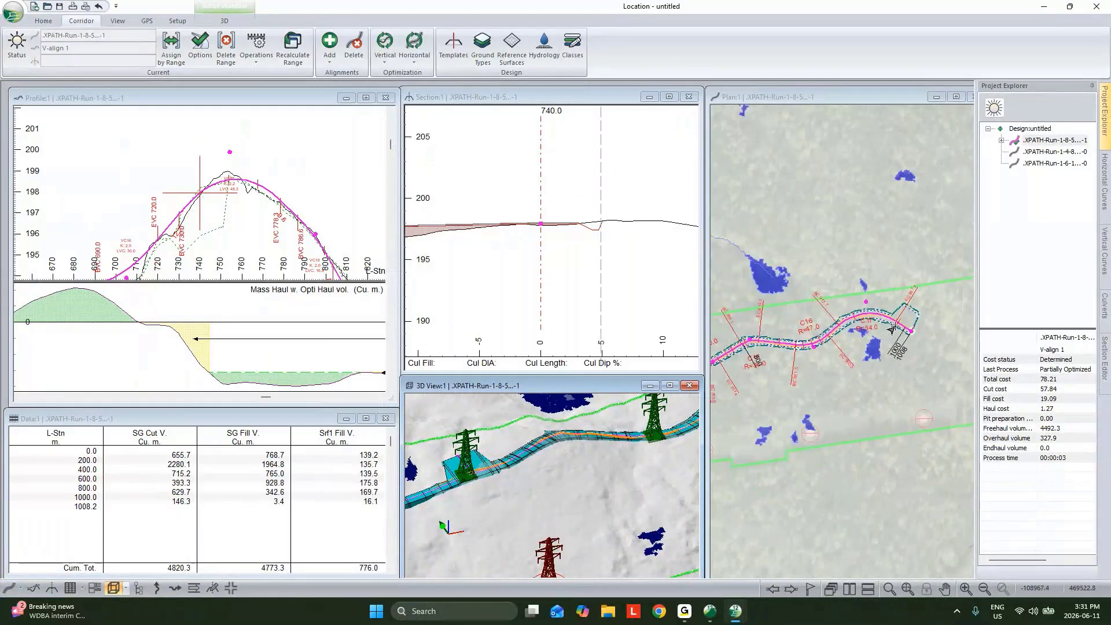
{"action": "scroll", "coordinate": [892, 329], "scroll_direction": "down", "scroll_amount": 1}
Raise the profile's end point at station 1008.2 to about elevation 186
{"action": "left_click", "coordinate": [889, 323]}
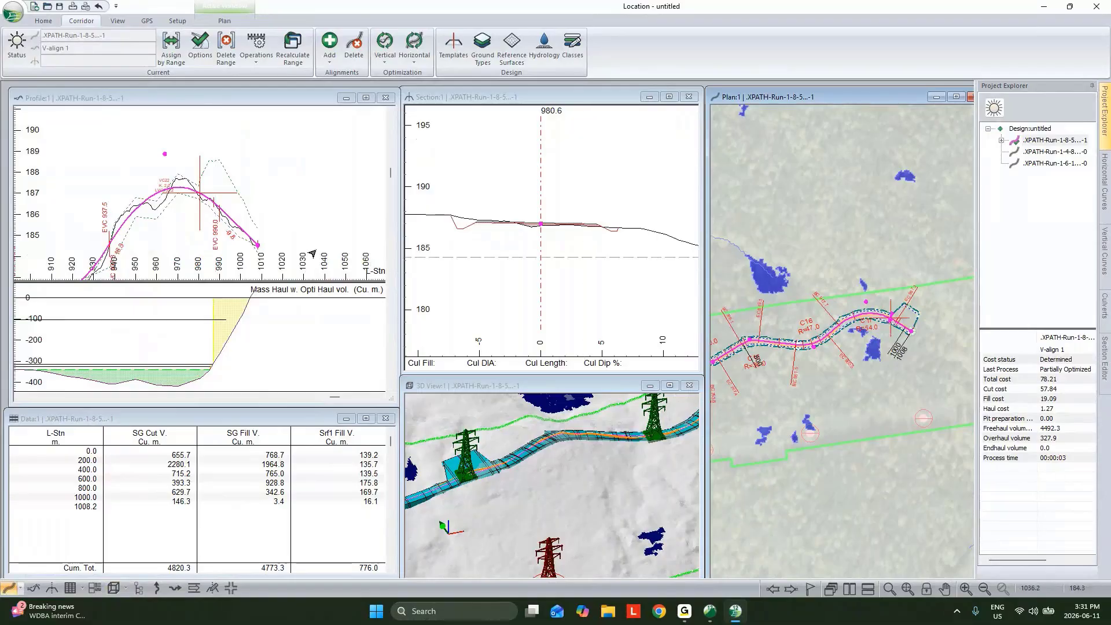
{"action": "right_click", "coordinate": [231, 179]}
{"action": "left_click", "coordinate": [267, 197]}
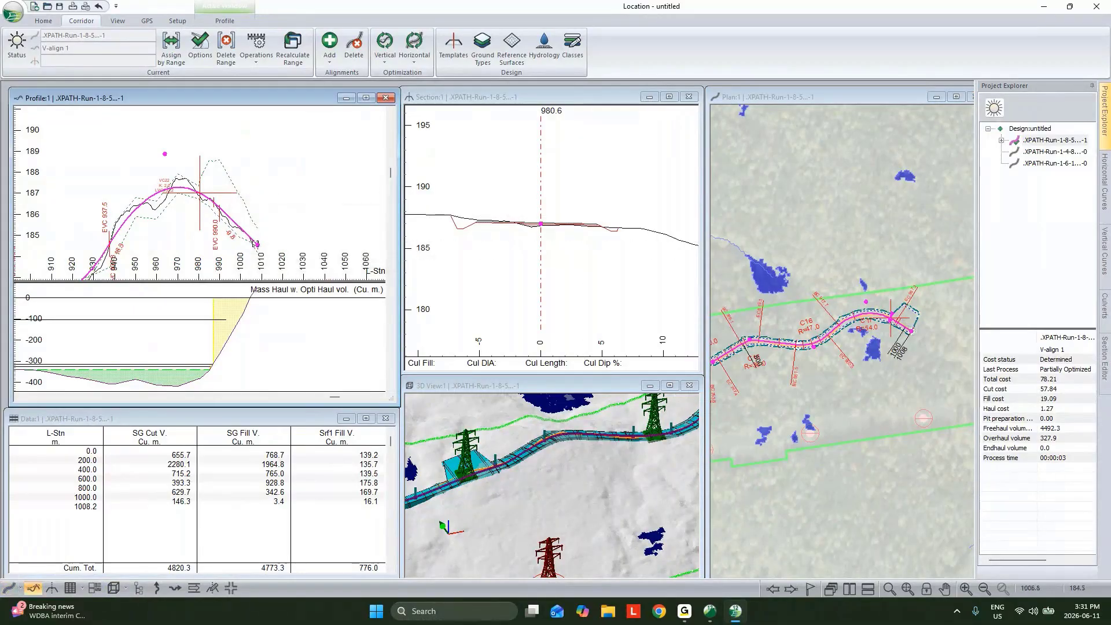
{"action": "left_click_drag", "start_coordinate": [258, 245], "coordinate": [276, 207]}
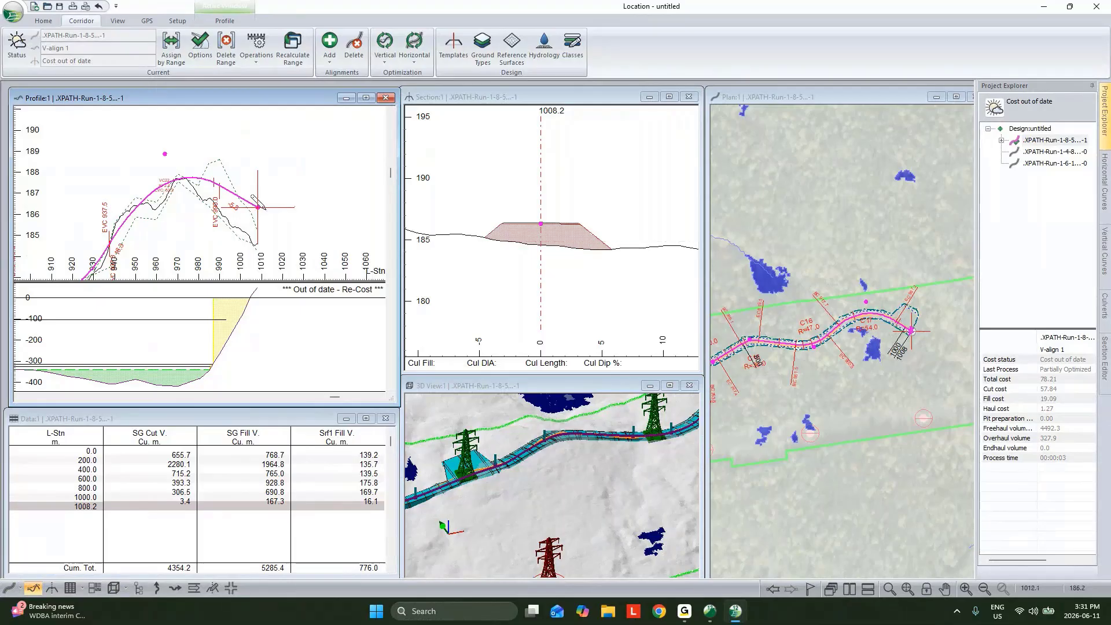
{"action": "scroll", "coordinate": [277, 254], "scroll_direction": "down", "scroll_amount": 1}
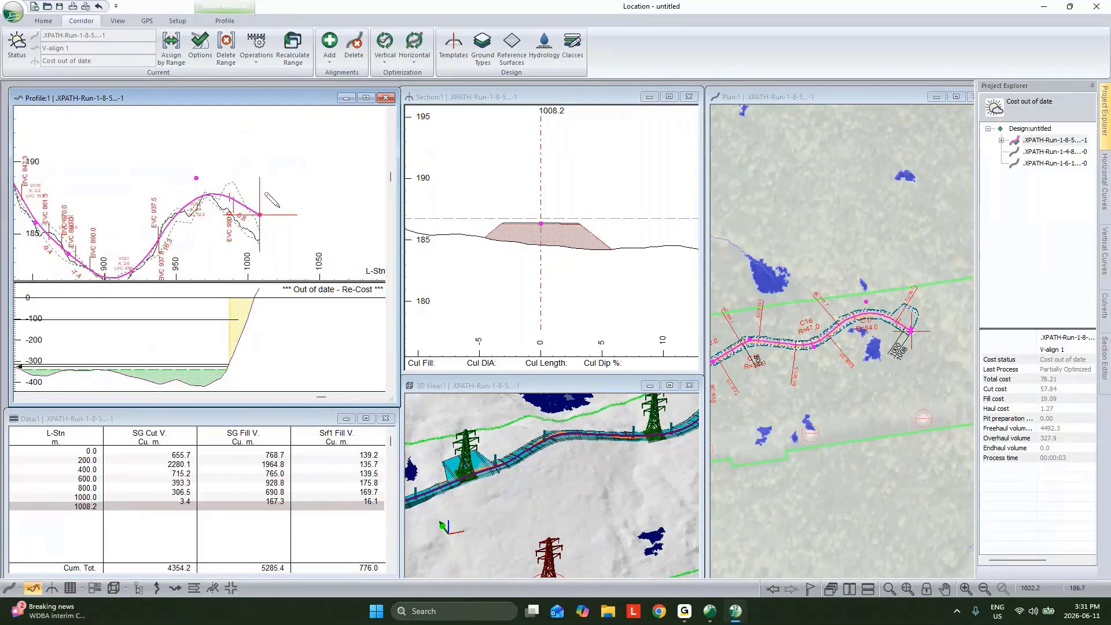
{"action": "right_click", "coordinate": [280, 212]}
{"action": "left_click", "coordinate": [319, 215]}
In V-align 1's vertical optimization standards, define a linear range constraint starting at station 980
{"action": "left_click", "coordinate": [901, 327]}
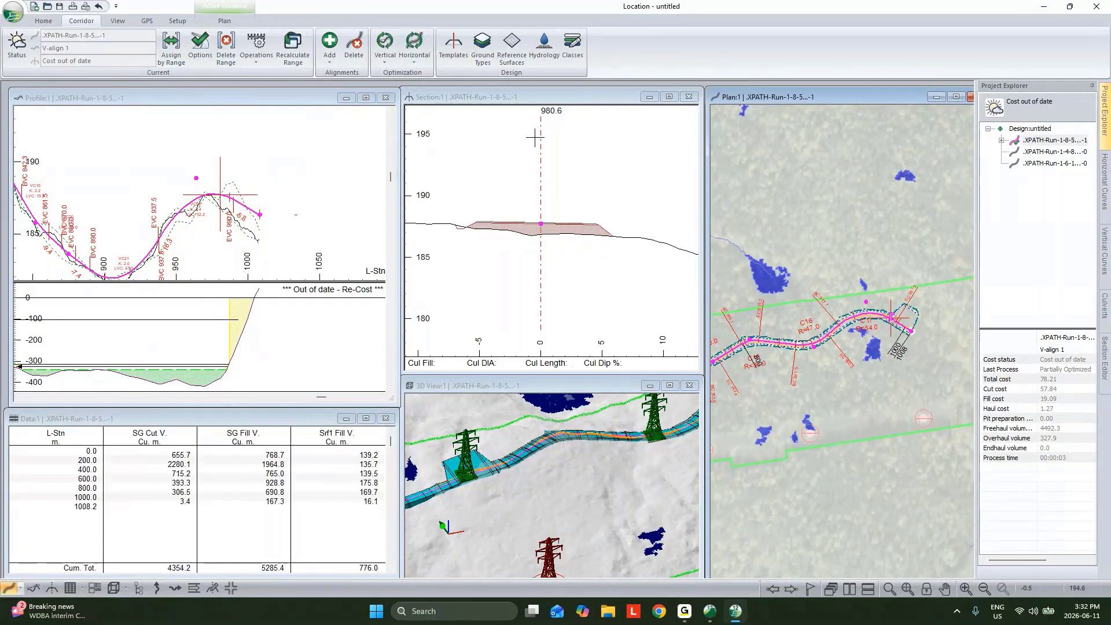
{"action": "left_click", "coordinate": [1001, 141]}
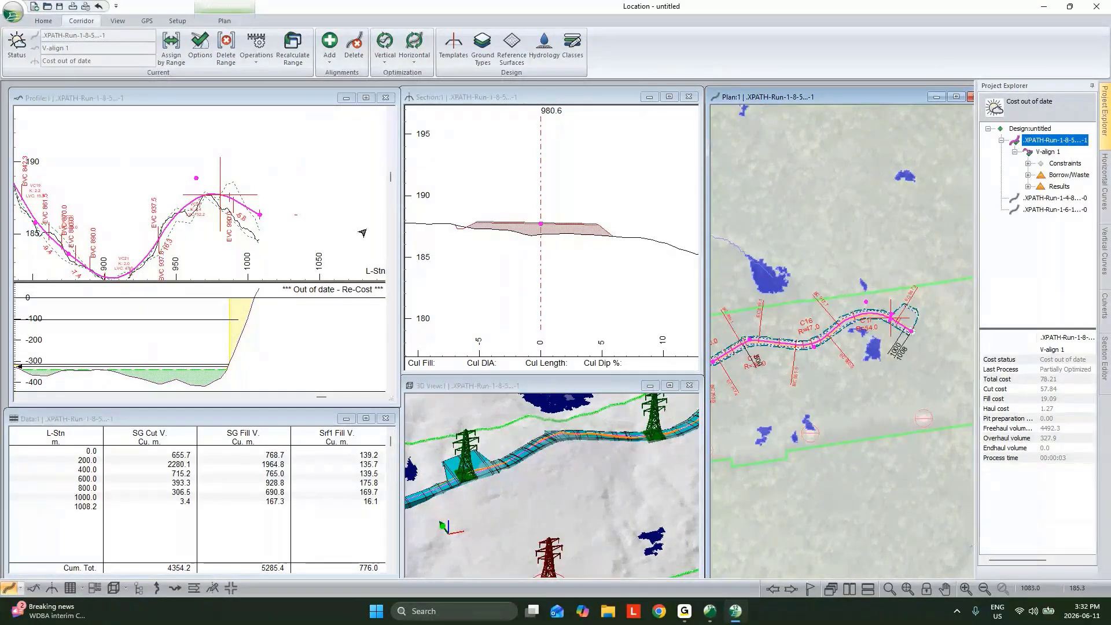
{"action": "right_click", "coordinate": [1046, 152]}
{"action": "left_click", "coordinate": [1047, 180]}
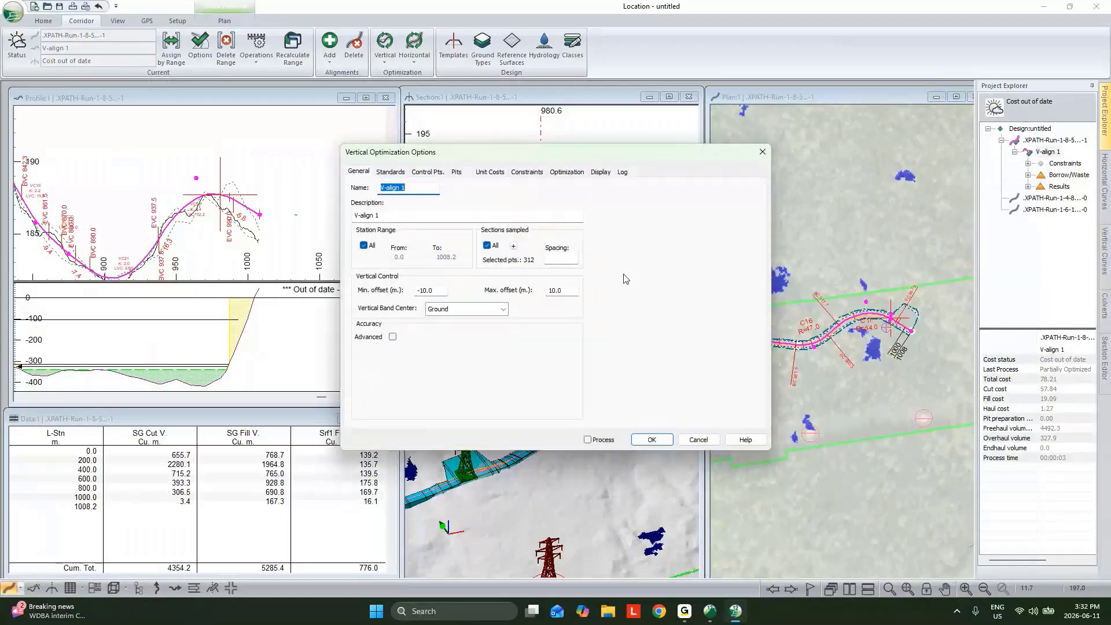
{"action": "left_click", "coordinate": [391, 172]}
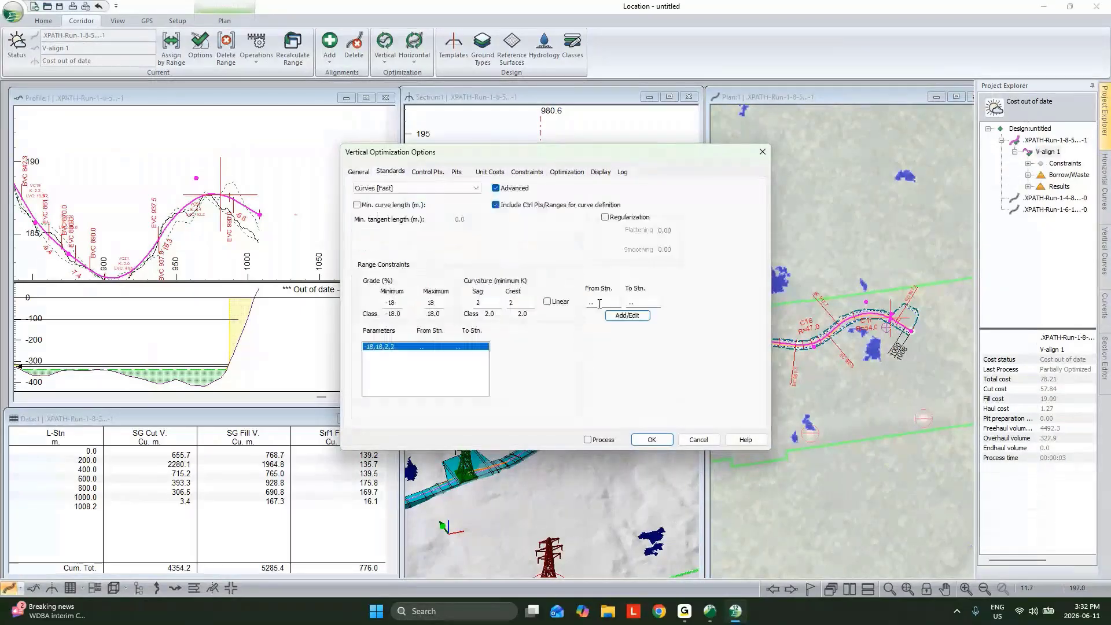
{"action": "left_click_drag", "start_coordinate": [599, 303], "coordinate": [520, 304]}
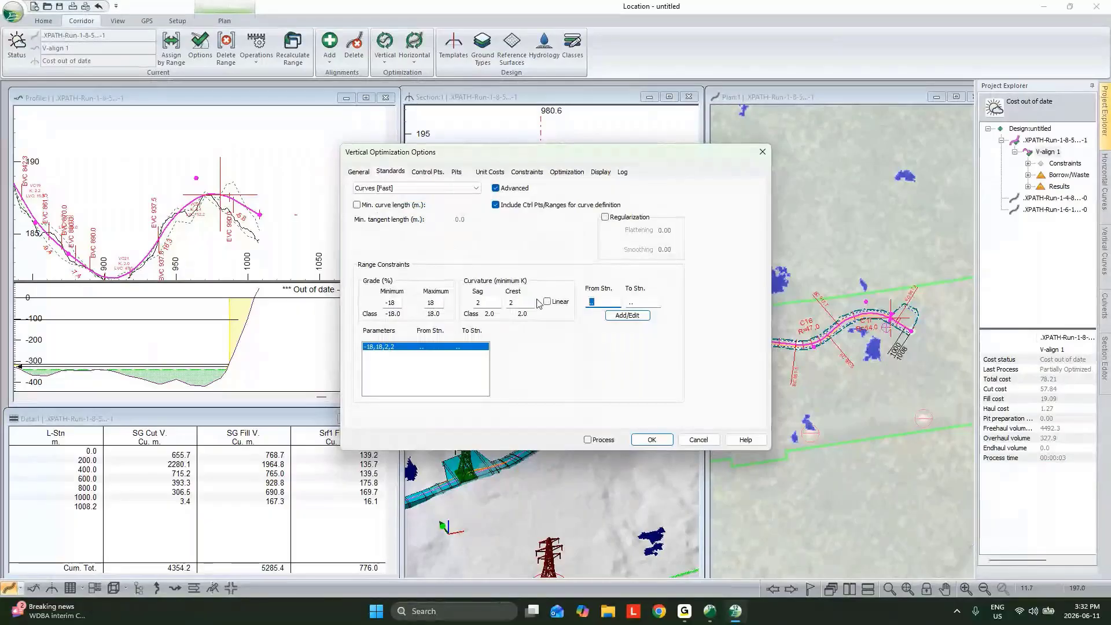
{"action": "type", "text": "98"}
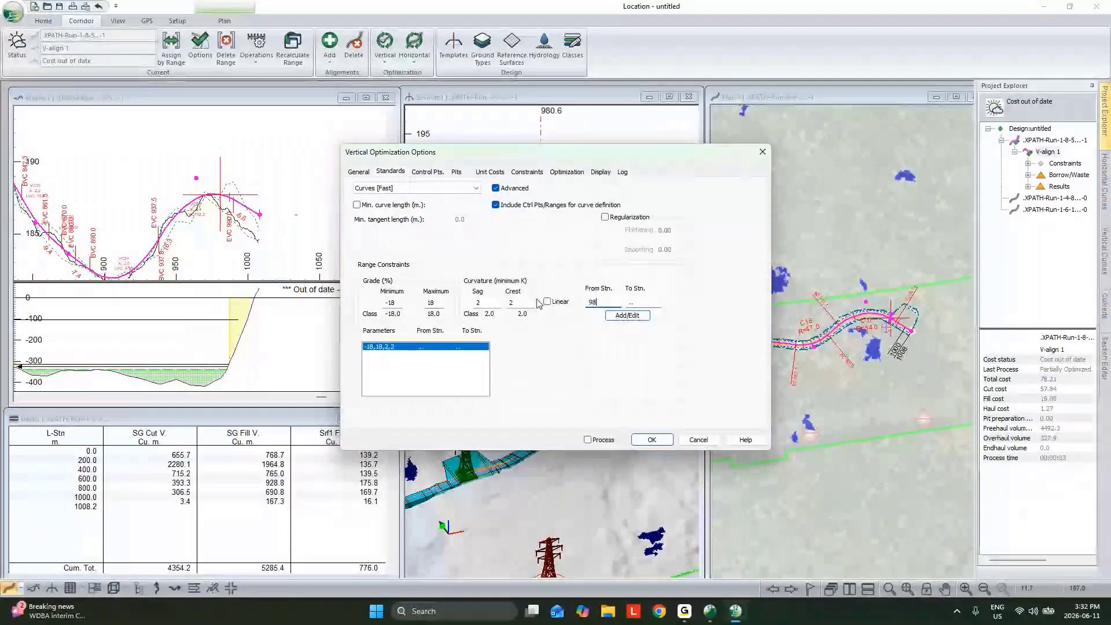
{"action": "type", "text": "0"}
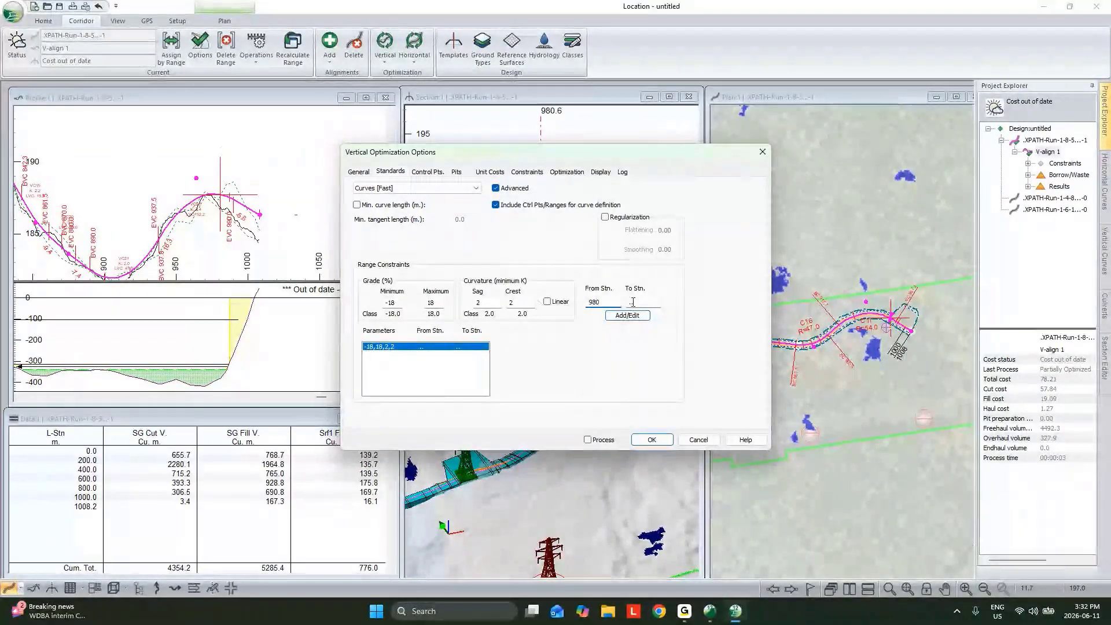
{"action": "left_click", "coordinate": [546, 302]}
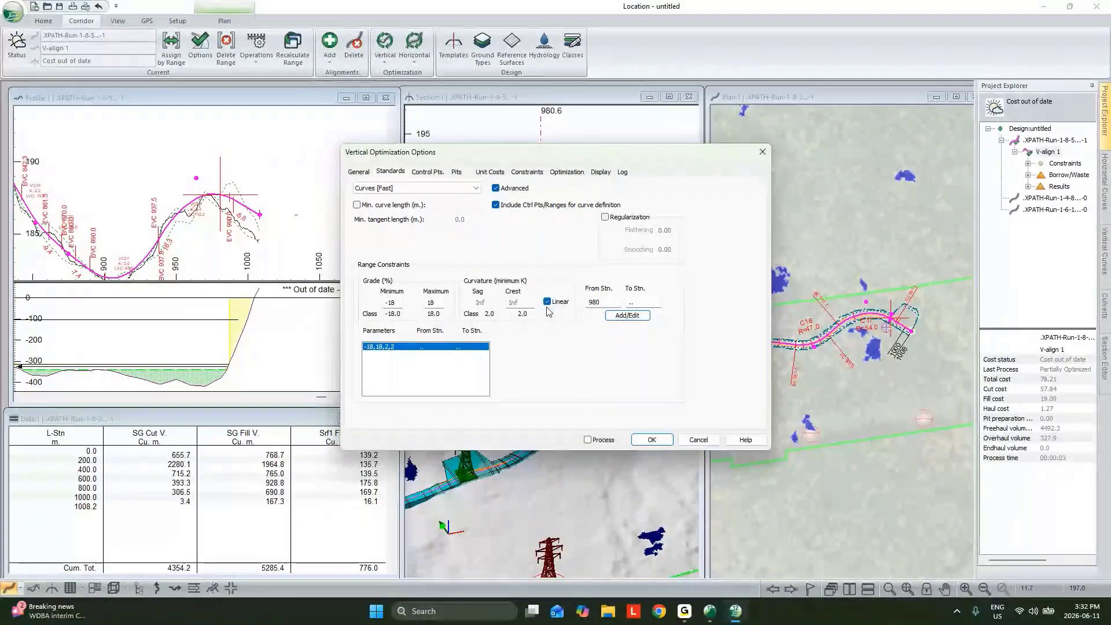
Add the range constraint with grade limits of -5 and 5 % and process the optimal profile for the current alignment
{"action": "double_click", "coordinate": [433, 303]}
{"action": "type", "text": "5"}
{"action": "double_click", "coordinate": [396, 304]}
{"action": "type", "text": "-5"}
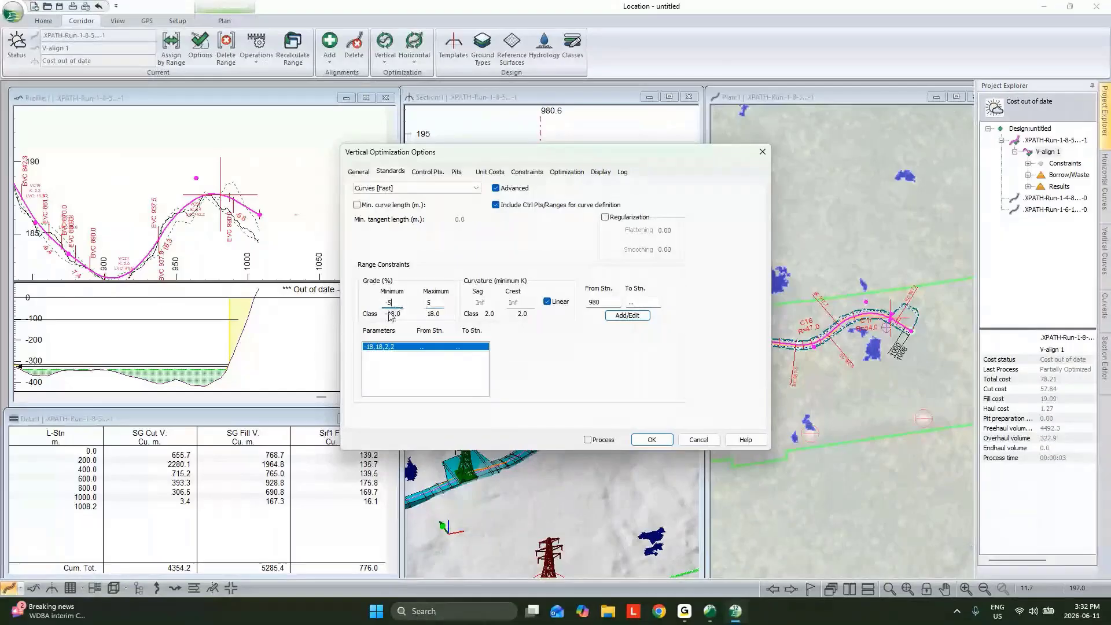
{"action": "left_click", "coordinate": [618, 317]}
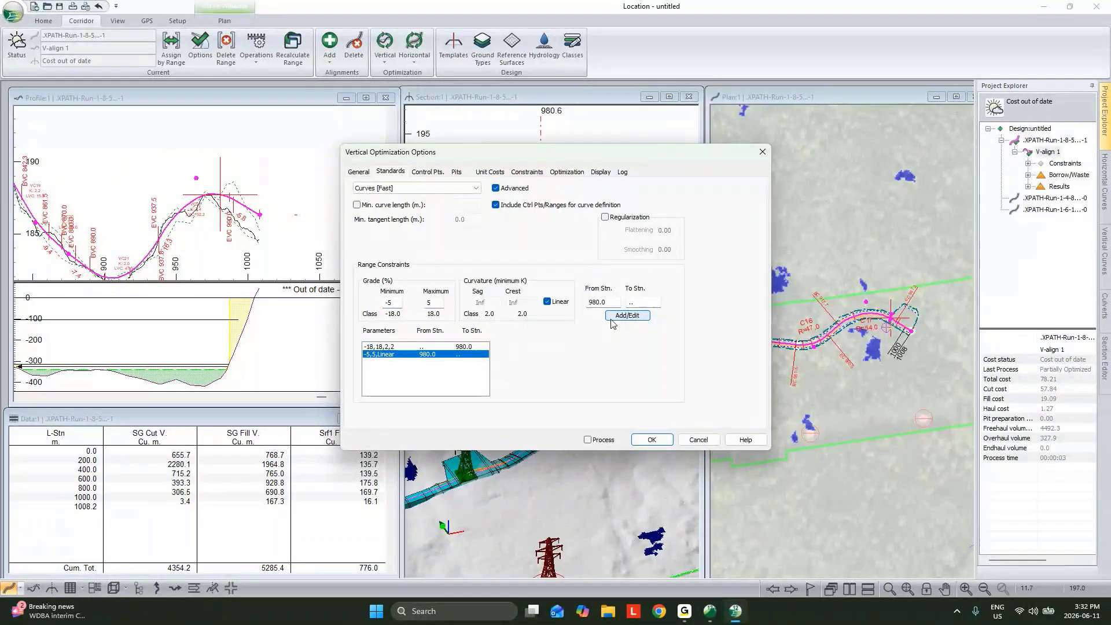
{"action": "left_click", "coordinate": [647, 441]}
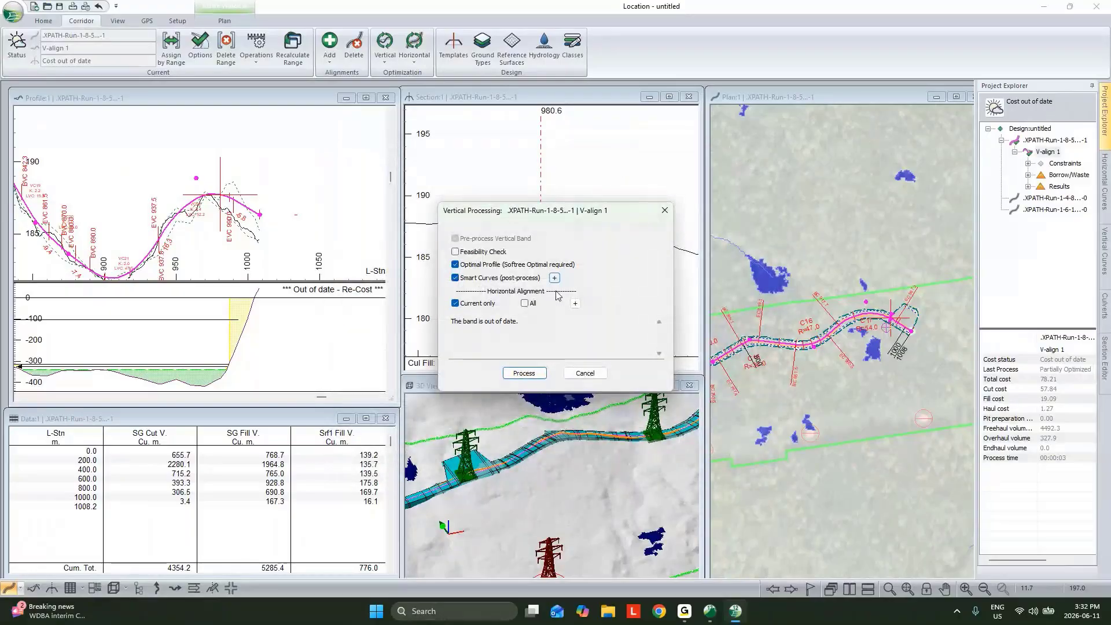
{"action": "left_click", "coordinate": [525, 373]}
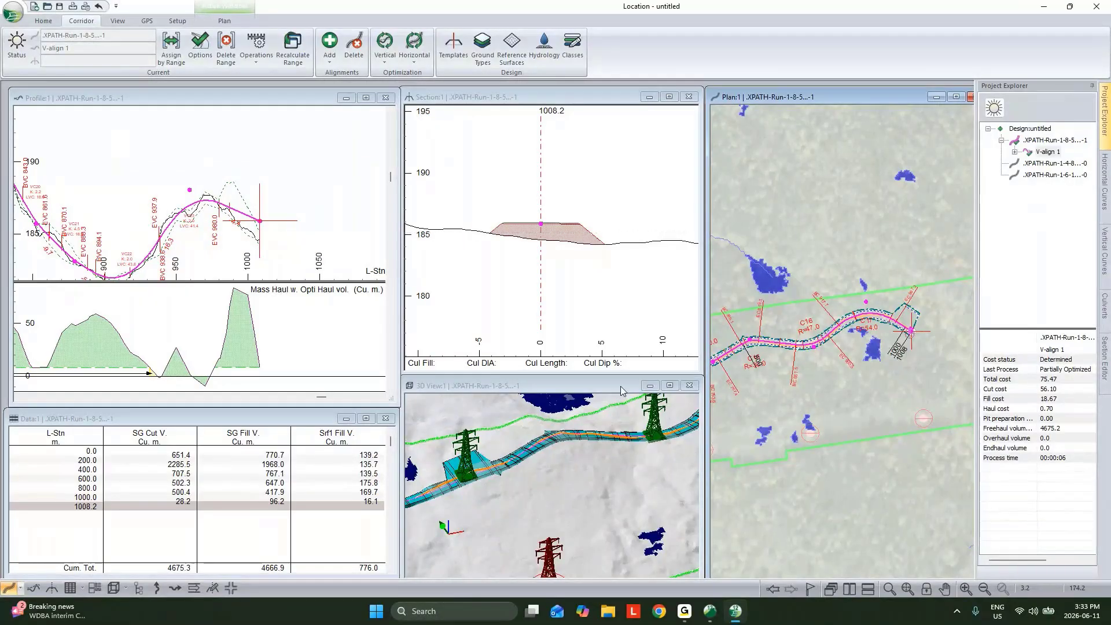
Load the book layout "MD - Generic Size D Book layout - No Notes.blt" into Multi-Plot, review page 2 and close the plot window
{"action": "left_click", "coordinate": [95, 591]}
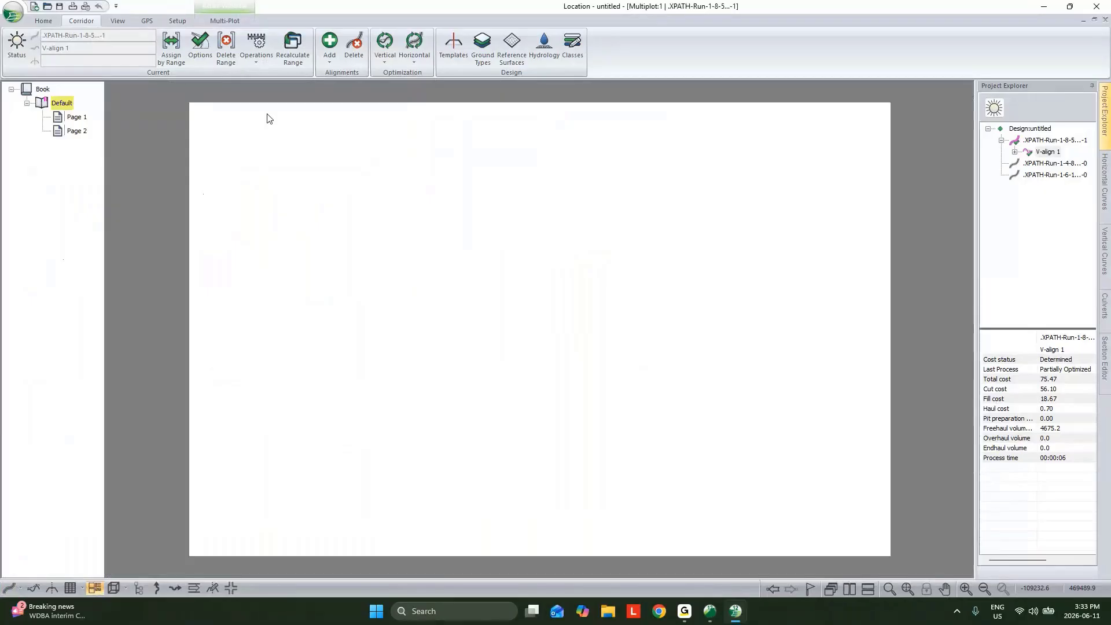
{"action": "left_click", "coordinate": [222, 20]}
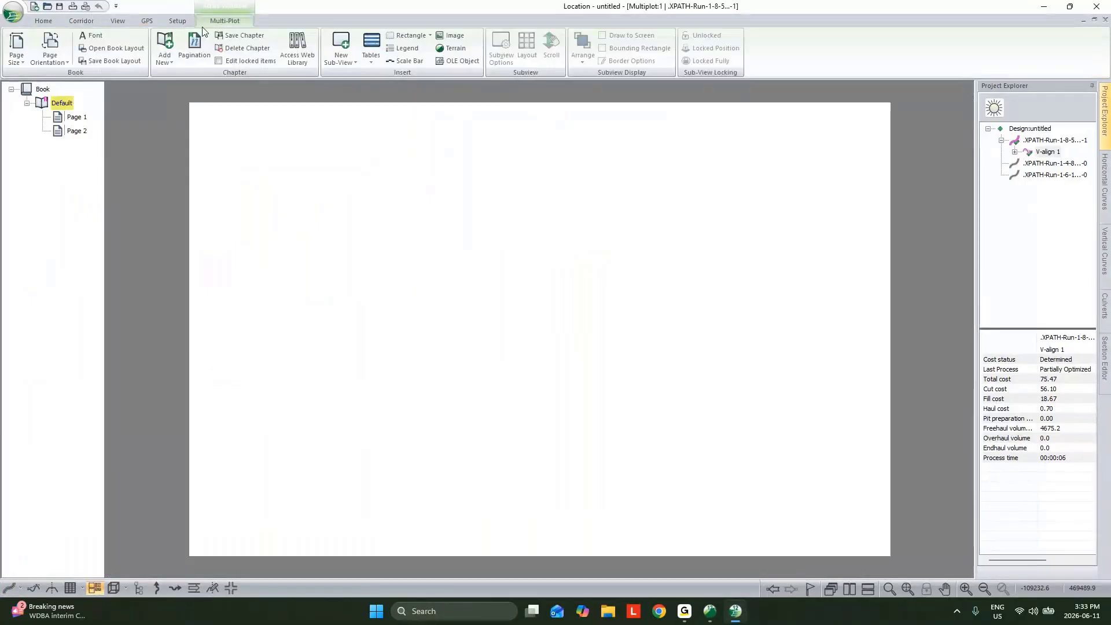
{"action": "left_click", "coordinate": [115, 48]}
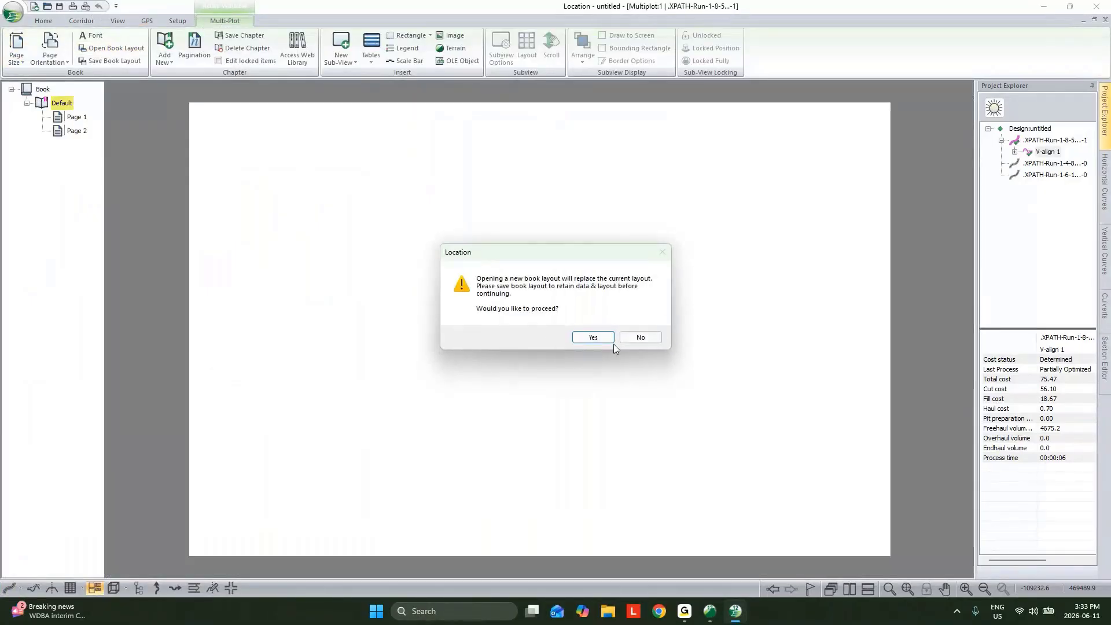
{"action": "left_click", "coordinate": [596, 338]}
{"action": "left_click", "coordinate": [741, 266]}
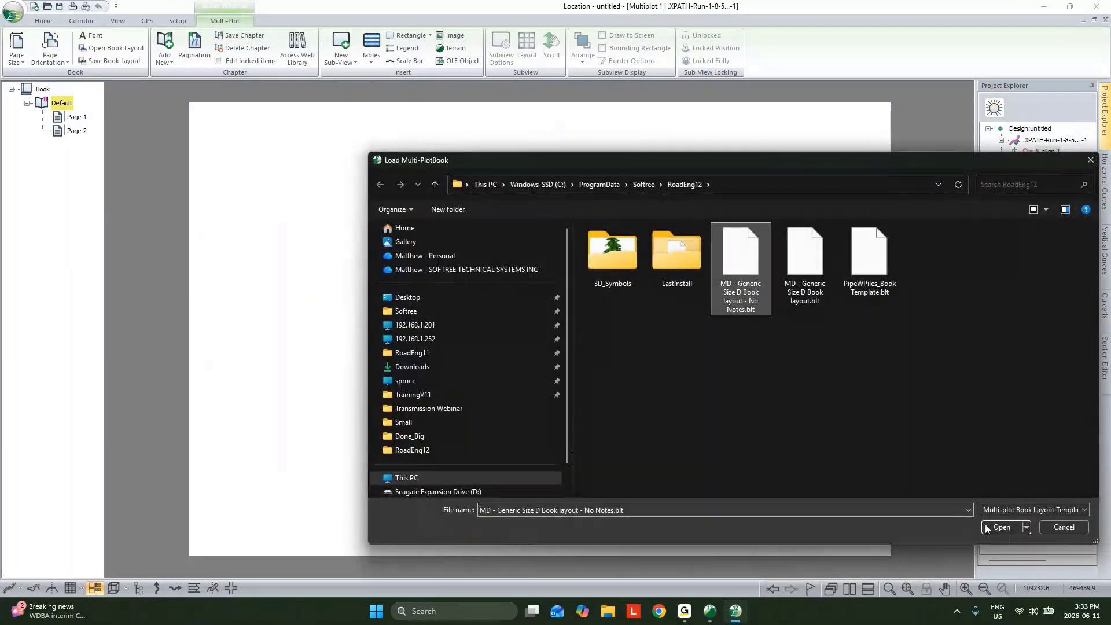
{"action": "left_click", "coordinate": [1009, 529]}
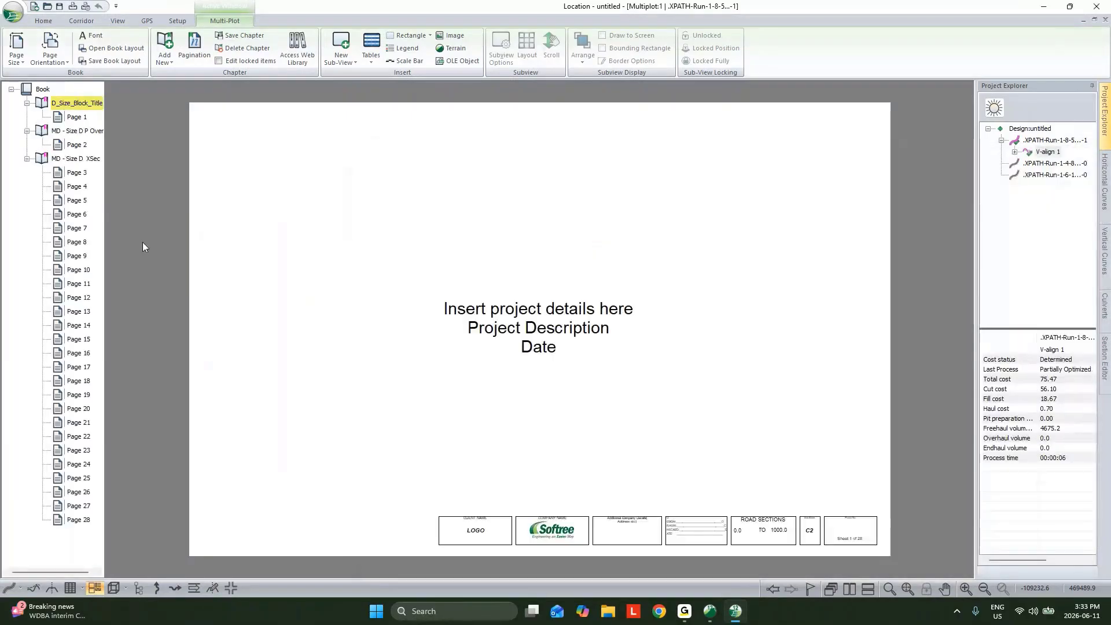
{"action": "left_click", "coordinate": [77, 144]}
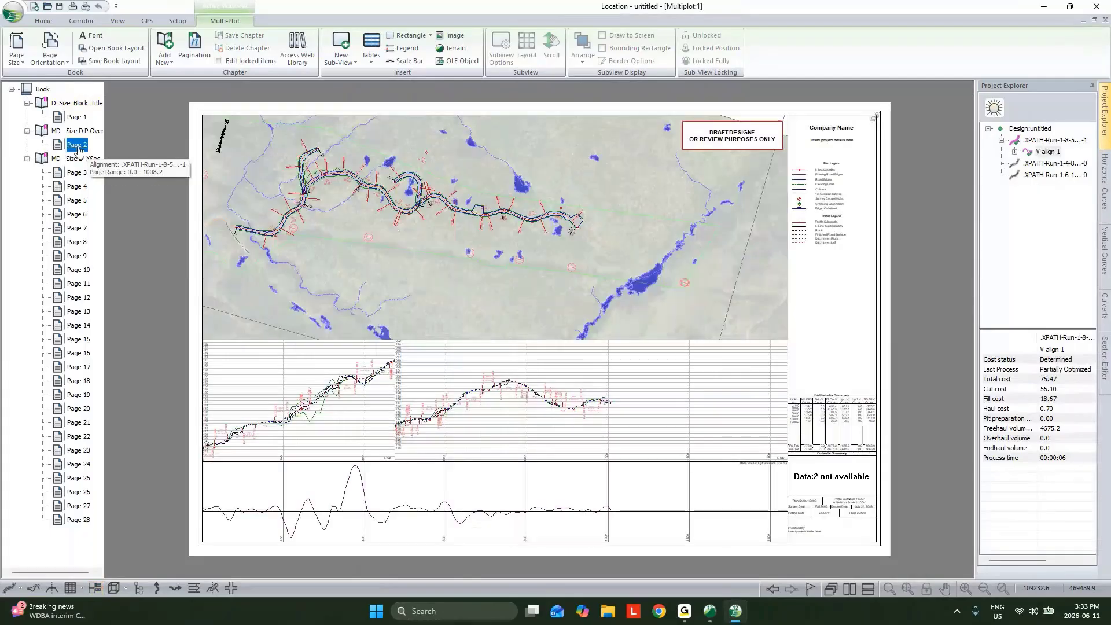
{"action": "left_click", "coordinate": [1105, 22]}
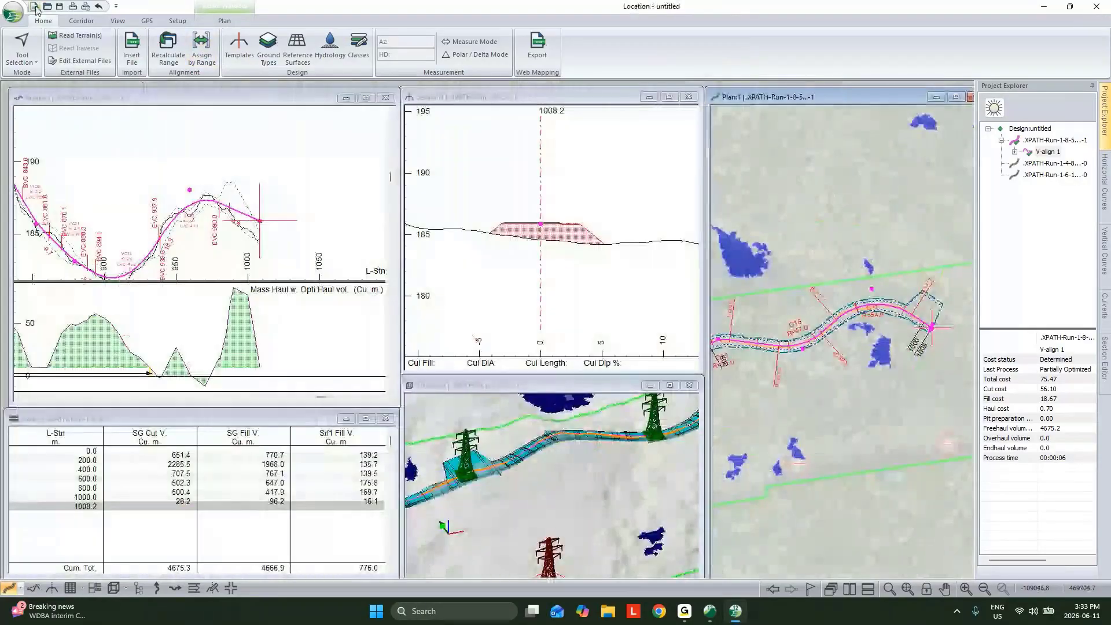
Review the file formats available for saving the design and close the save dialog
{"action": "left_click", "coordinate": [12, 12]}
{"action": "left_click", "coordinate": [35, 138]}
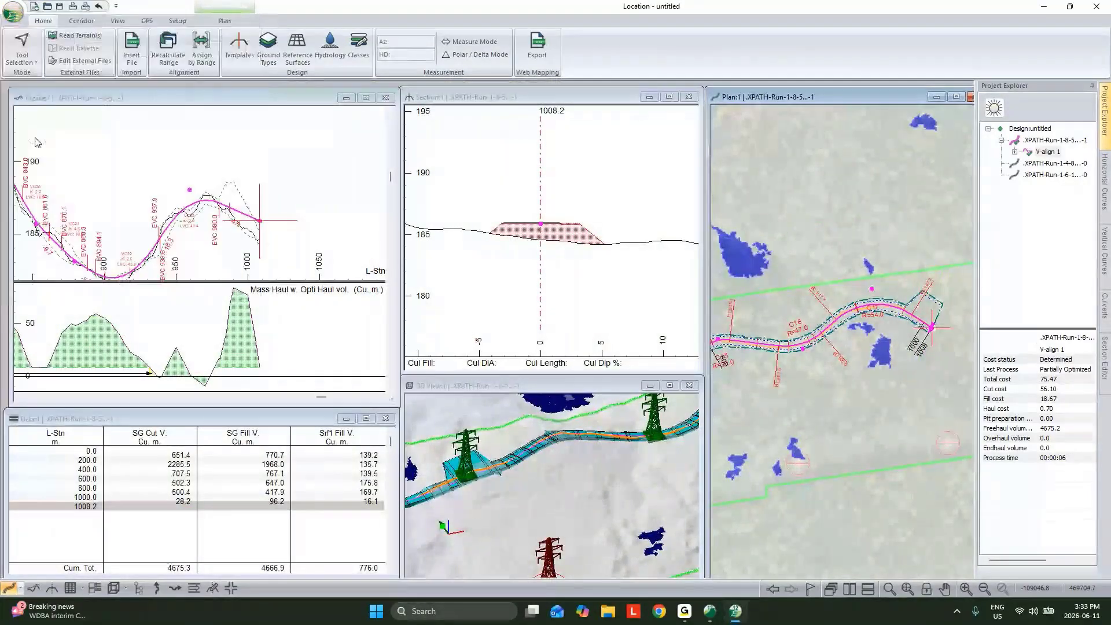
{"action": "left_click", "coordinate": [479, 482]}
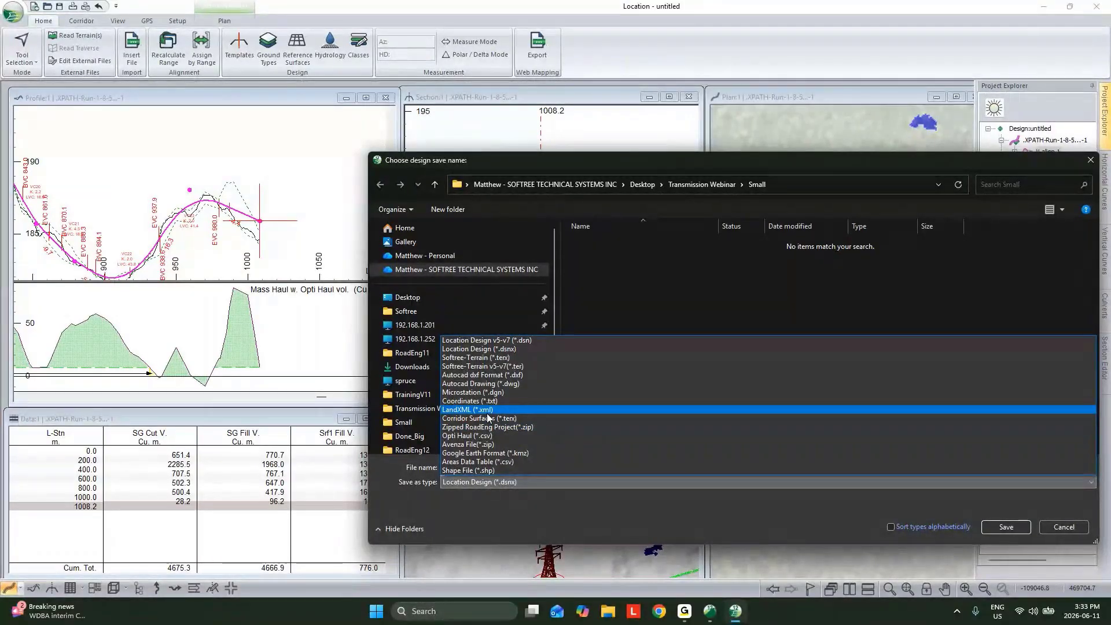
{"action": "left_click", "coordinate": [652, 533]}
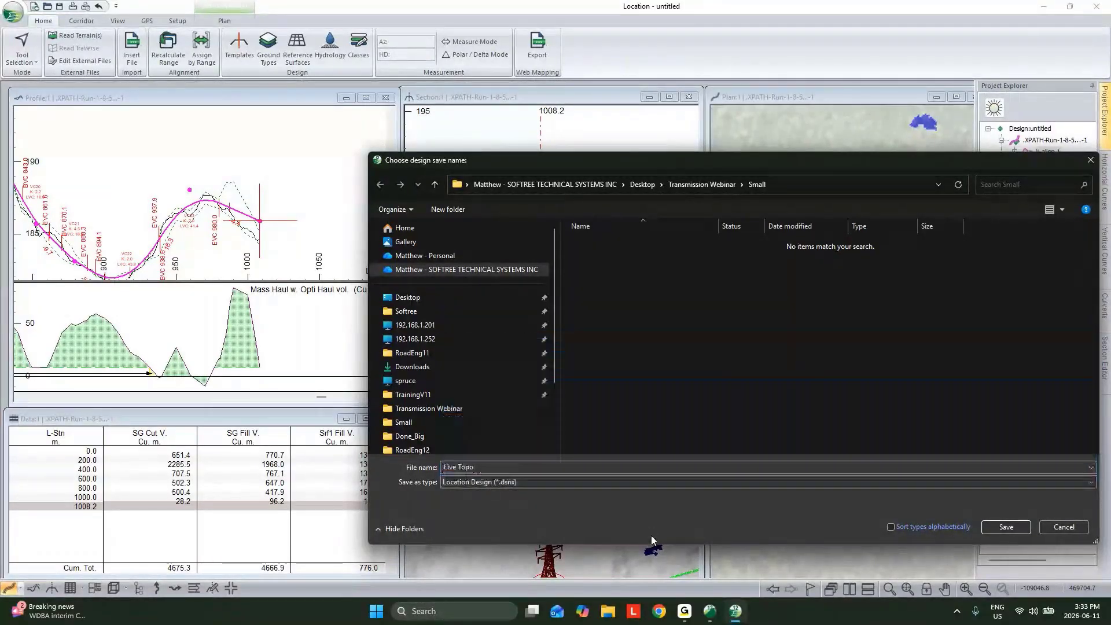
{"action": "left_click", "coordinate": [1005, 529]}
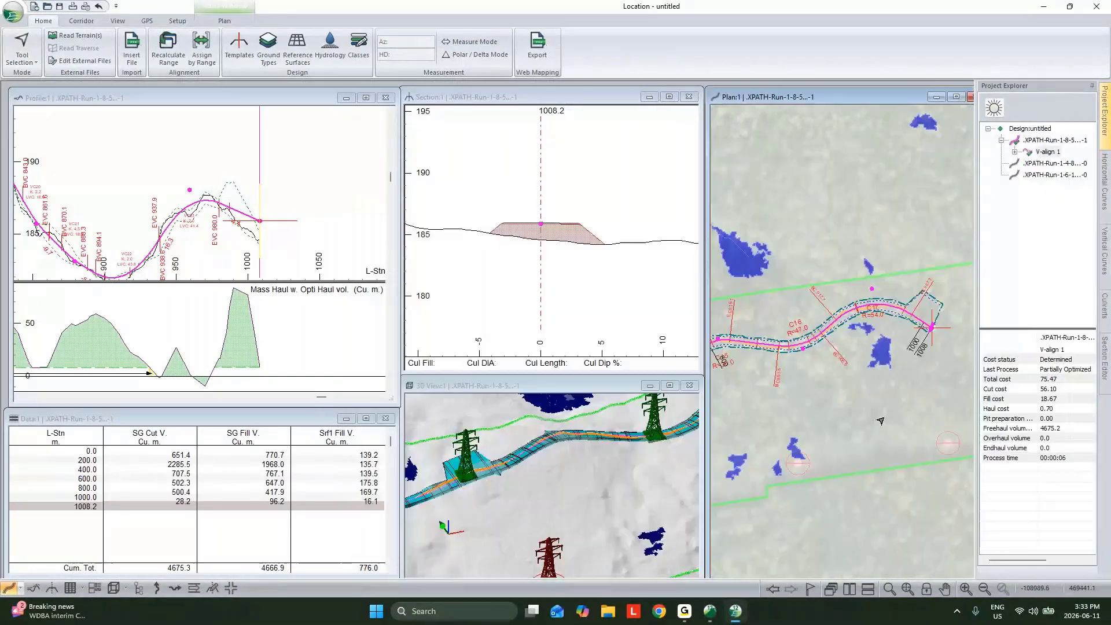
Enlarge the 3D view and examine the complete road network, towers and surrounding terrain from several viewpoints
{"action": "scroll", "coordinate": [877, 421], "scroll_direction": "down", "scroll_amount": 2}
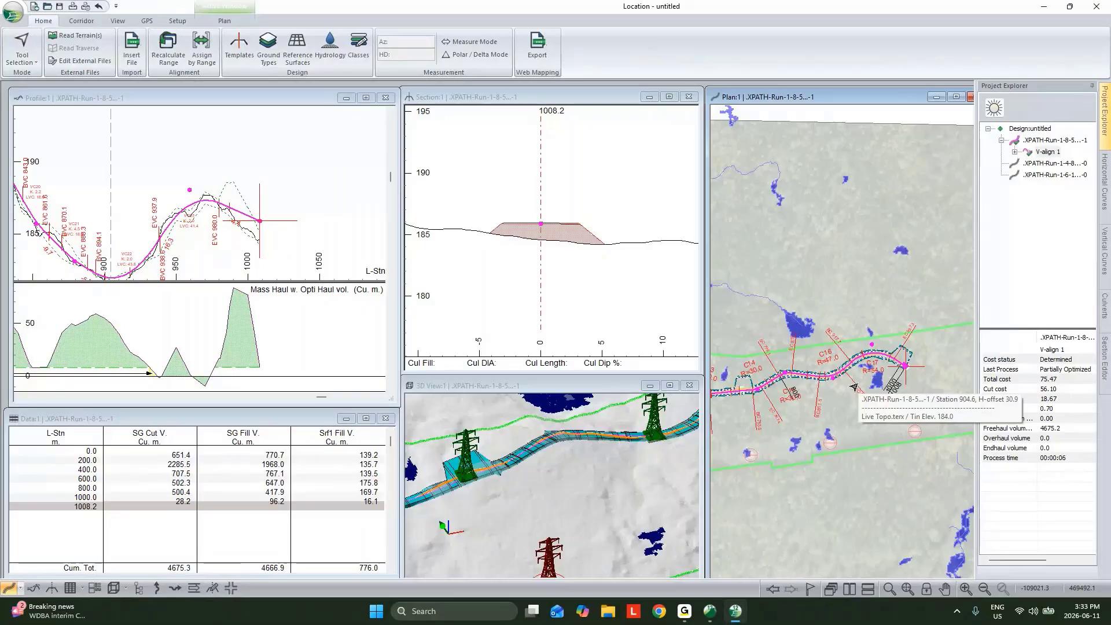
{"action": "left_click", "coordinate": [669, 386]}
{"action": "scroll", "coordinate": [727, 386], "scroll_direction": "down", "scroll_amount": 5}
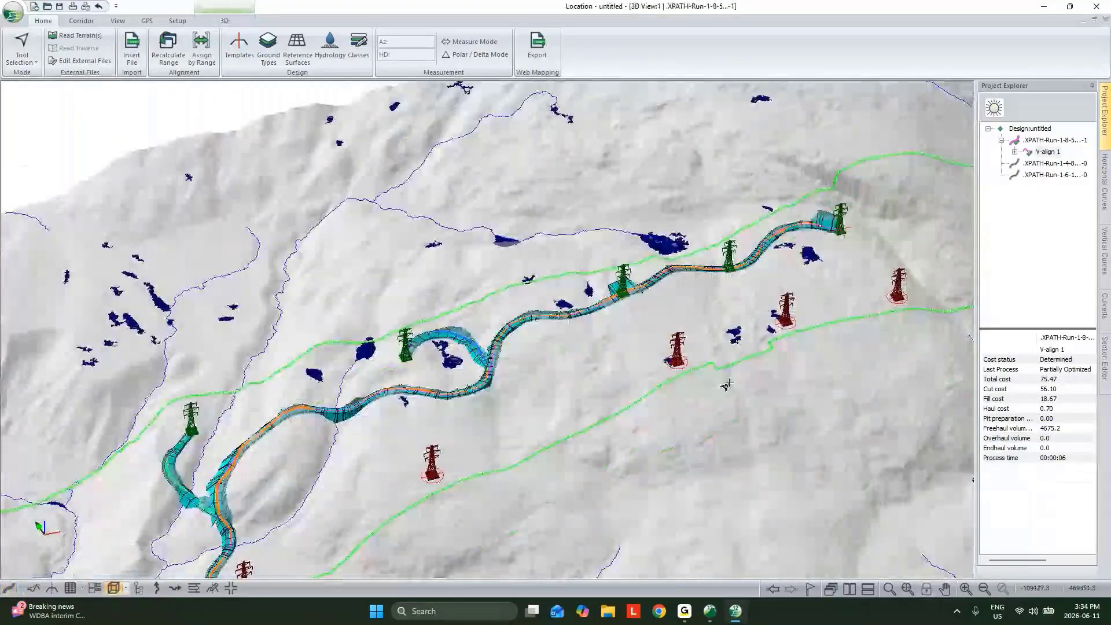
{"action": "scroll", "coordinate": [712, 388], "scroll_direction": "down", "scroll_amount": 3}
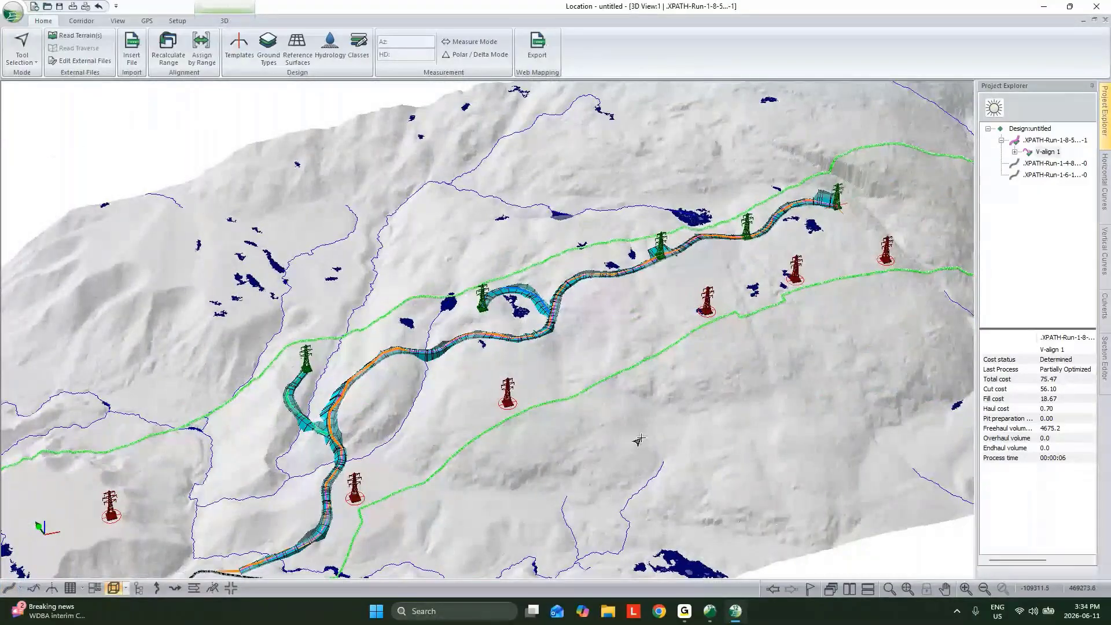
{"action": "middle_click_drag", "start_coordinate": [639, 440], "coordinate": [921, 152]}
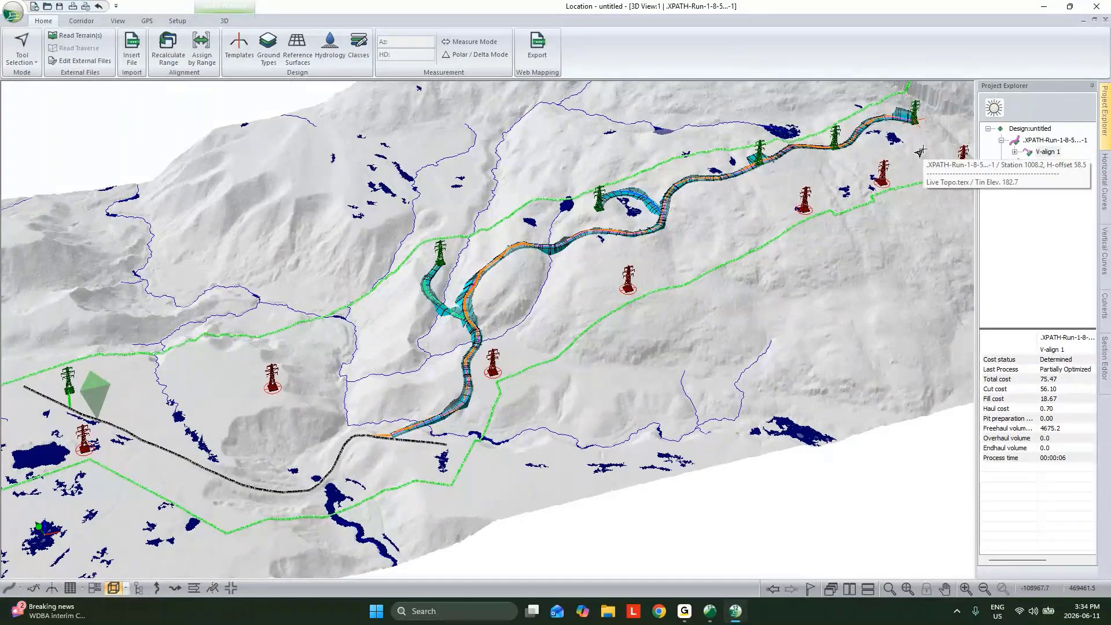
{"action": "middle_click_drag", "start_coordinate": [630, 316], "coordinate": [672, 314]}
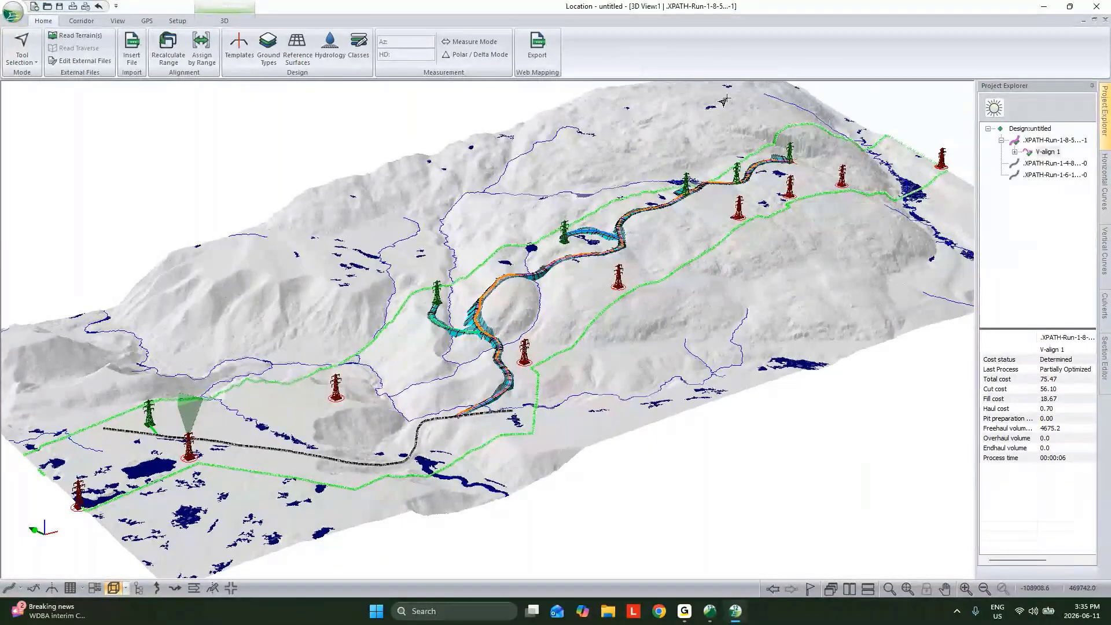
Minimize the design and switch to File Explorer to open the Transmission Webinar folder on the Desktop
{"action": "left_click", "coordinate": [1046, 7]}
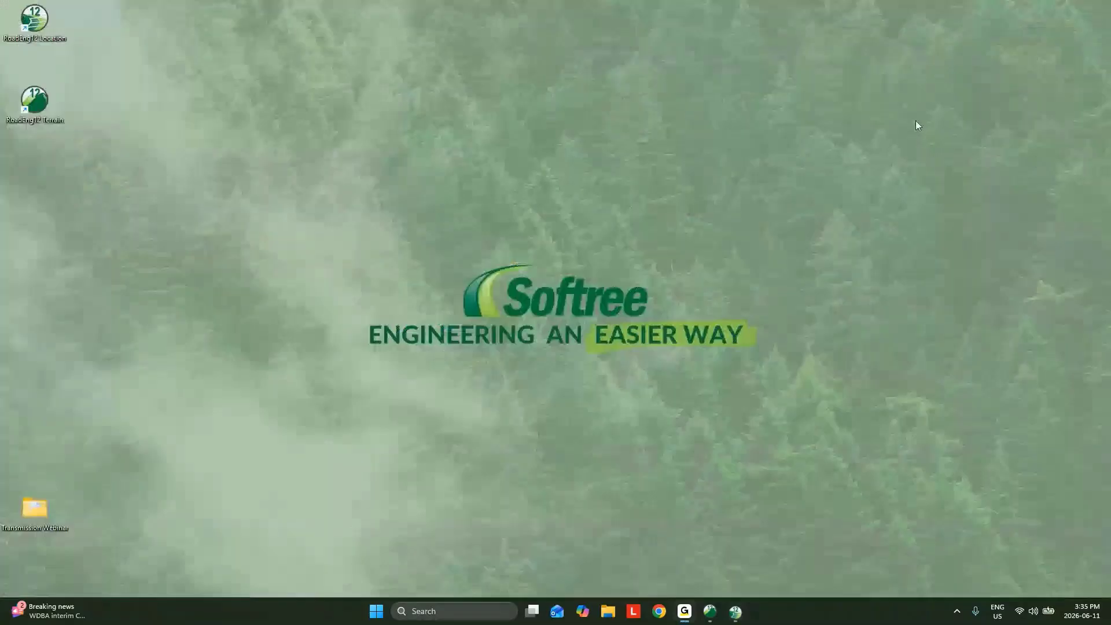
{"action": "left_click", "coordinate": [607, 616]}
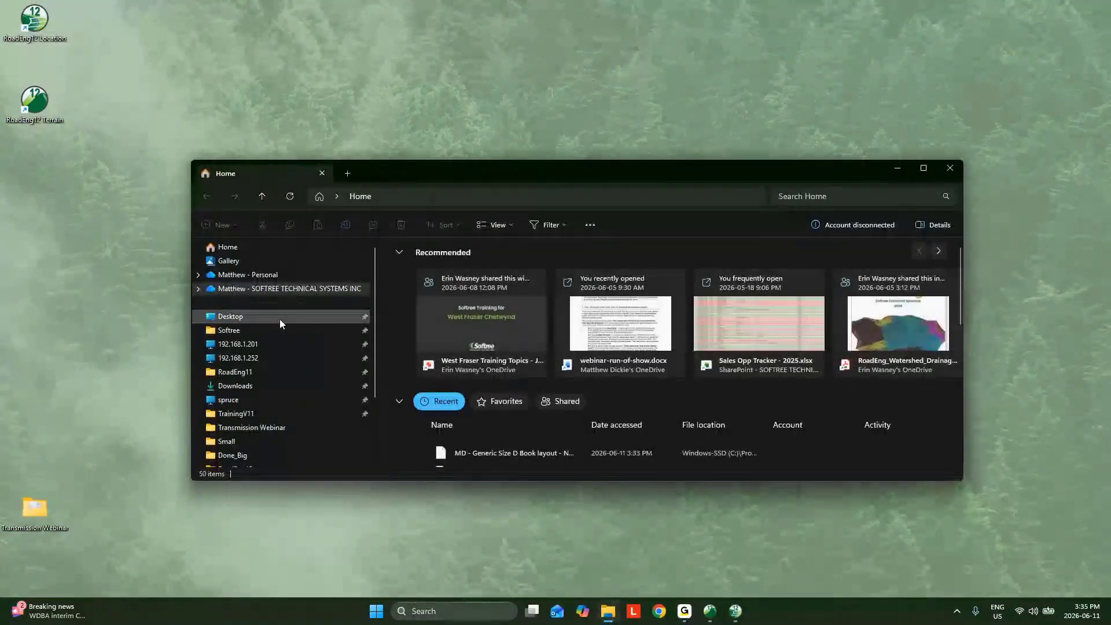
{"action": "left_click", "coordinate": [280, 317]}
{"action": "double_click", "coordinate": [446, 301]}
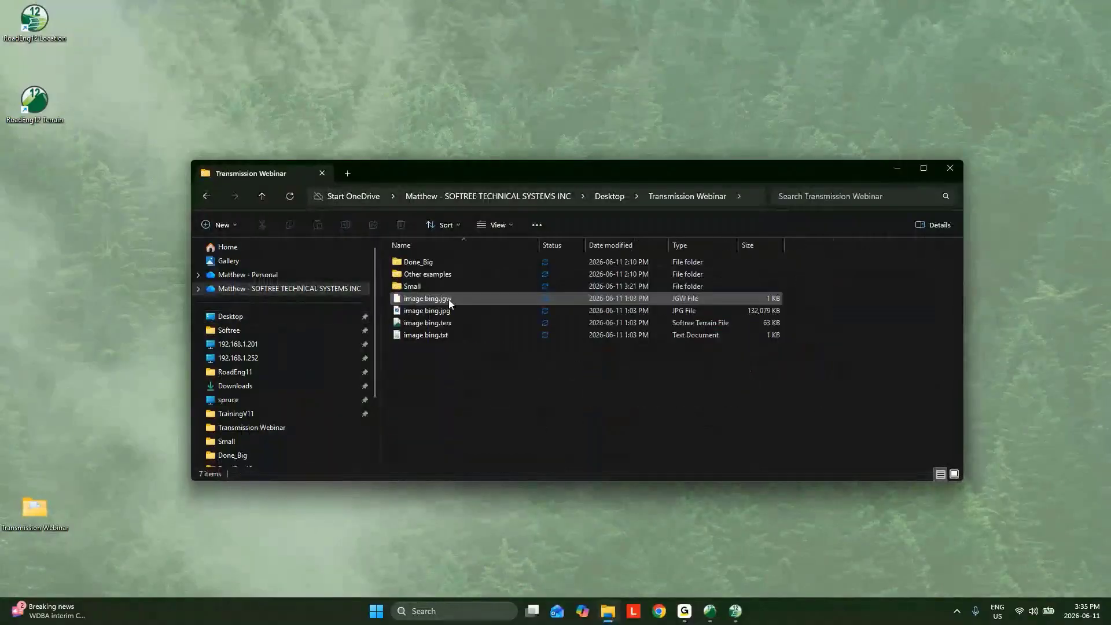
Open the Done_Big folder and open "QC Hydro - run.terx" with the Terrain application
{"action": "double_click", "coordinate": [426, 265]}
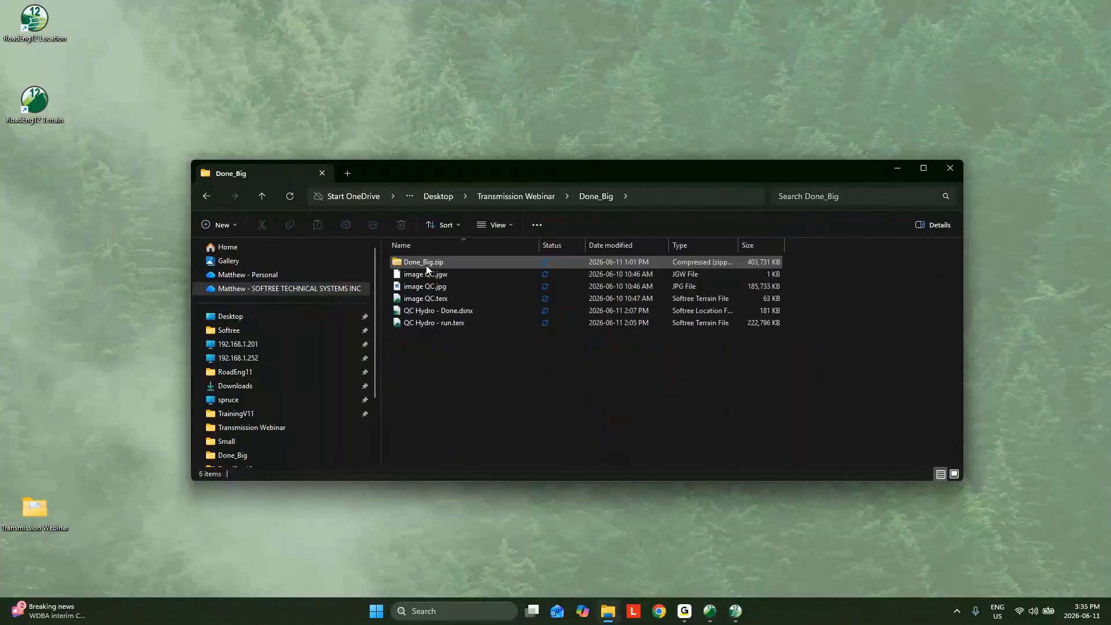
{"action": "left_click", "coordinate": [450, 324]}
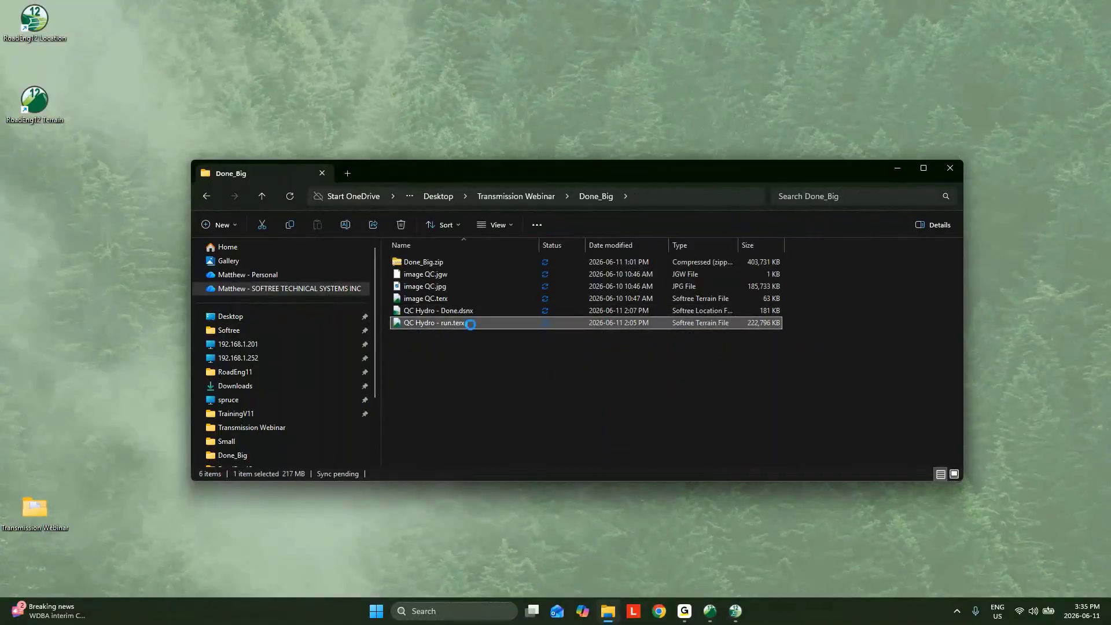
{"action": "right_click", "coordinate": [451, 324]}
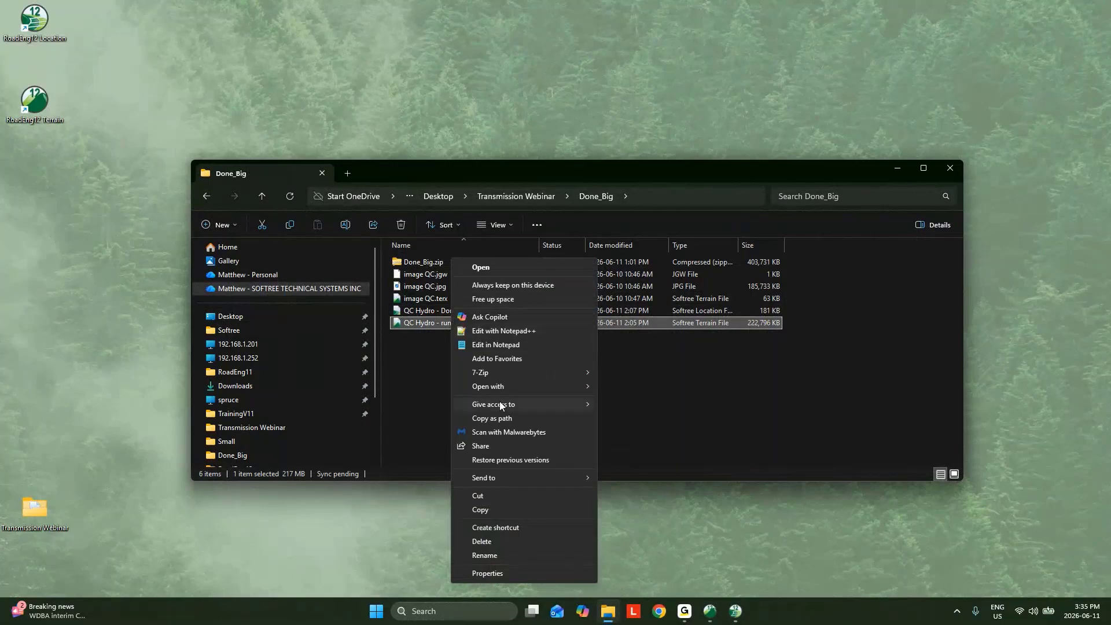
{"action": "mouse_move", "coordinate": [503, 388]}
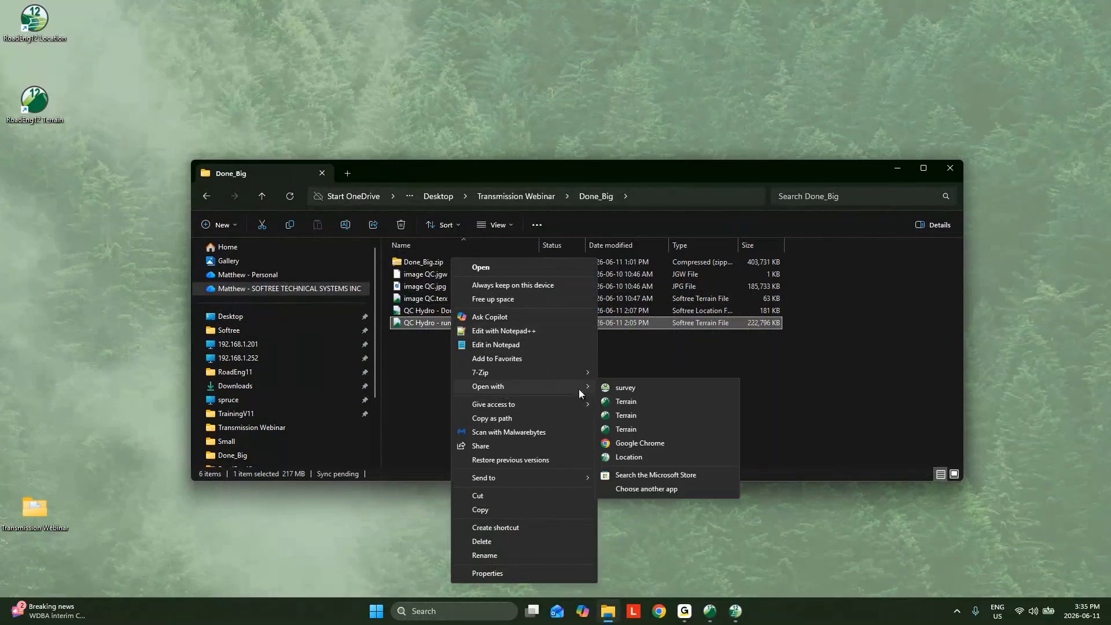
{"action": "left_click", "coordinate": [627, 402]}
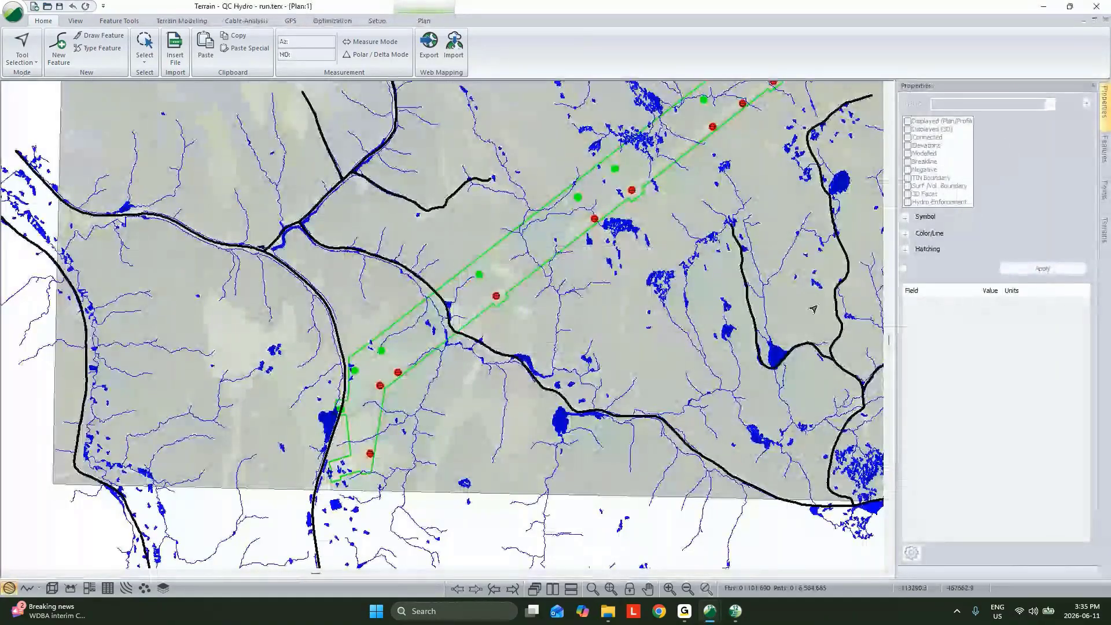
Examine the permit corridor, existing and future towers, roads and water features along the full length of the plan
{"action": "middle_click_drag", "start_coordinate": [749, 269], "coordinate": [566, 415]}
{"action": "scroll", "coordinate": [565, 414], "scroll_direction": "down", "scroll_amount": 1}
{"action": "middle_click_drag", "start_coordinate": [586, 287], "coordinate": [496, 316]}
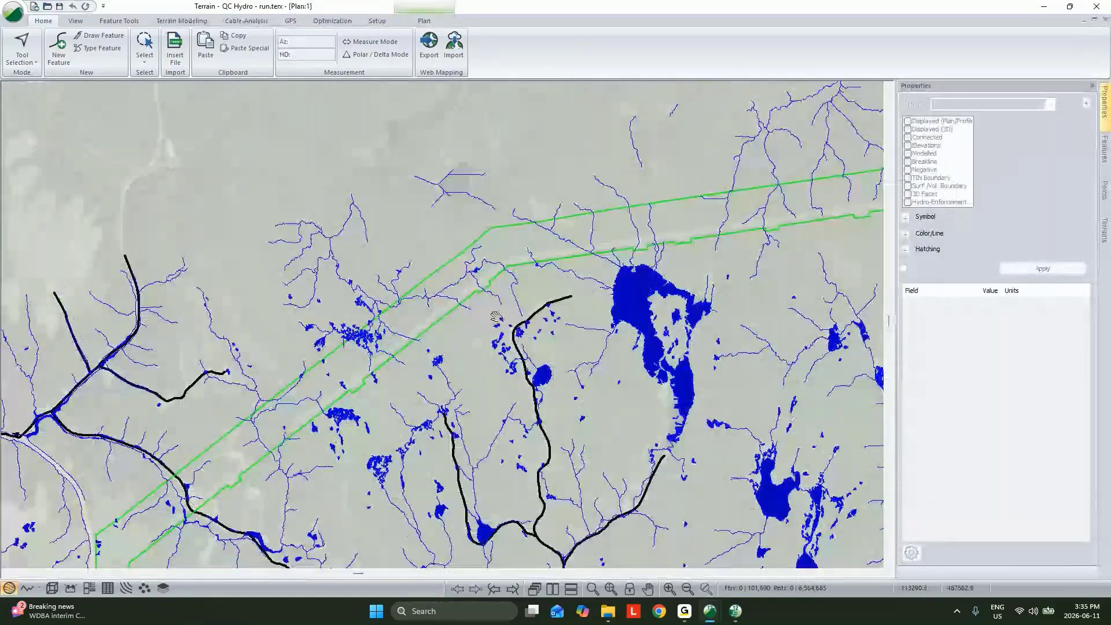
{"action": "middle_click_drag", "start_coordinate": [810, 255], "coordinate": [146, 399]}
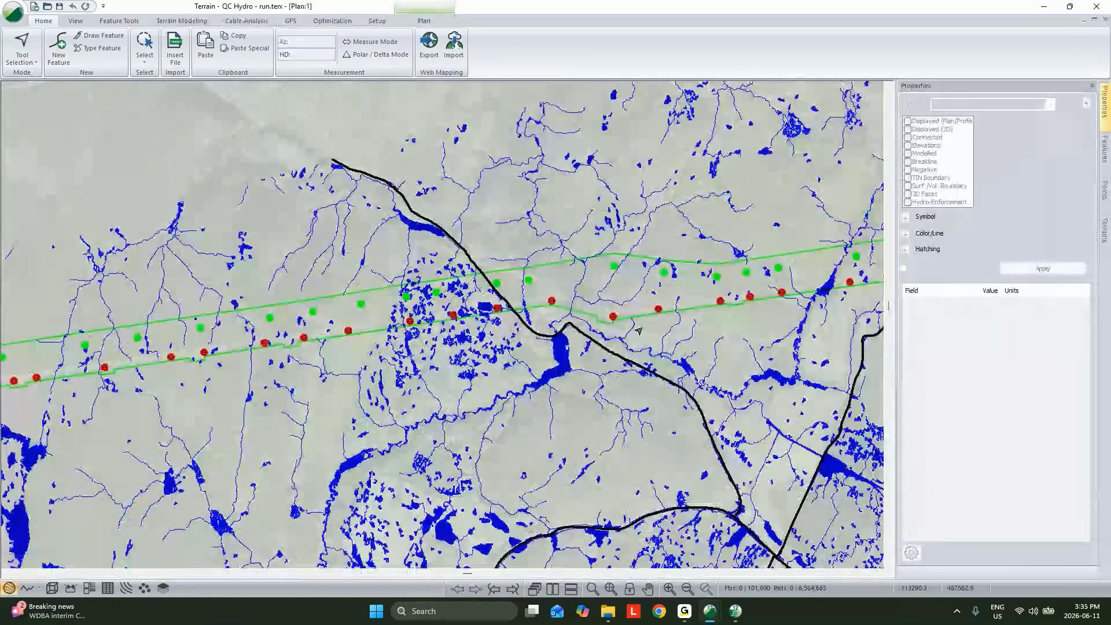
{"action": "scroll", "coordinate": [639, 330], "scroll_direction": "down", "scroll_amount": 1}
{"action": "middle_click_drag", "start_coordinate": [743, 331], "coordinate": [570, 341]}
{"action": "scroll", "coordinate": [570, 342], "scroll_direction": "down", "scroll_amount": 4}
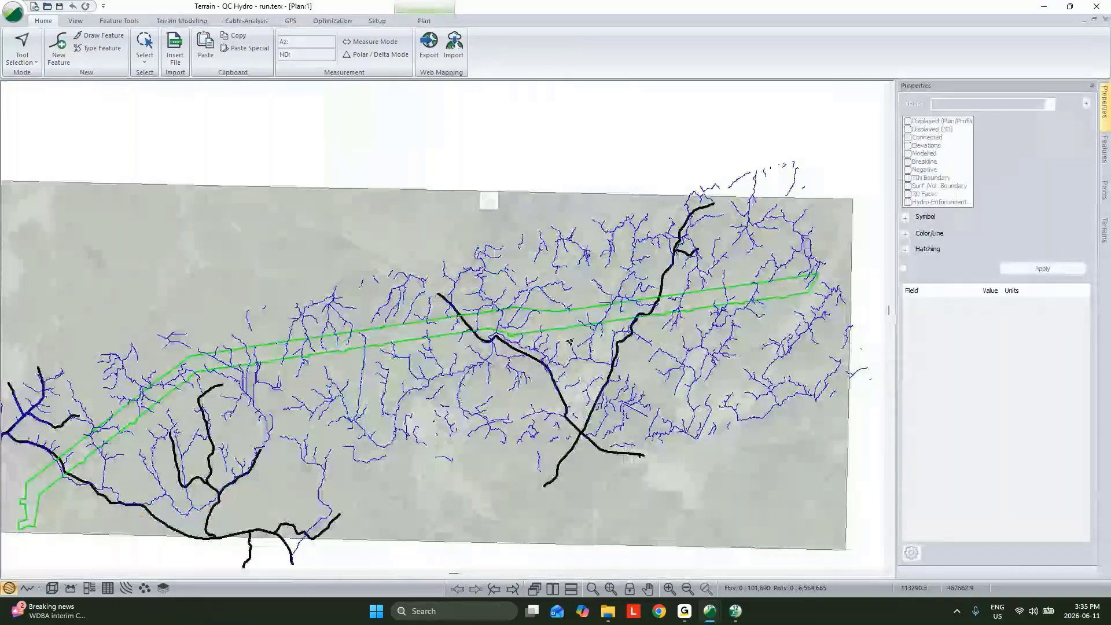
{"action": "scroll", "coordinate": [570, 342], "scroll_direction": "up", "scroll_amount": 5}
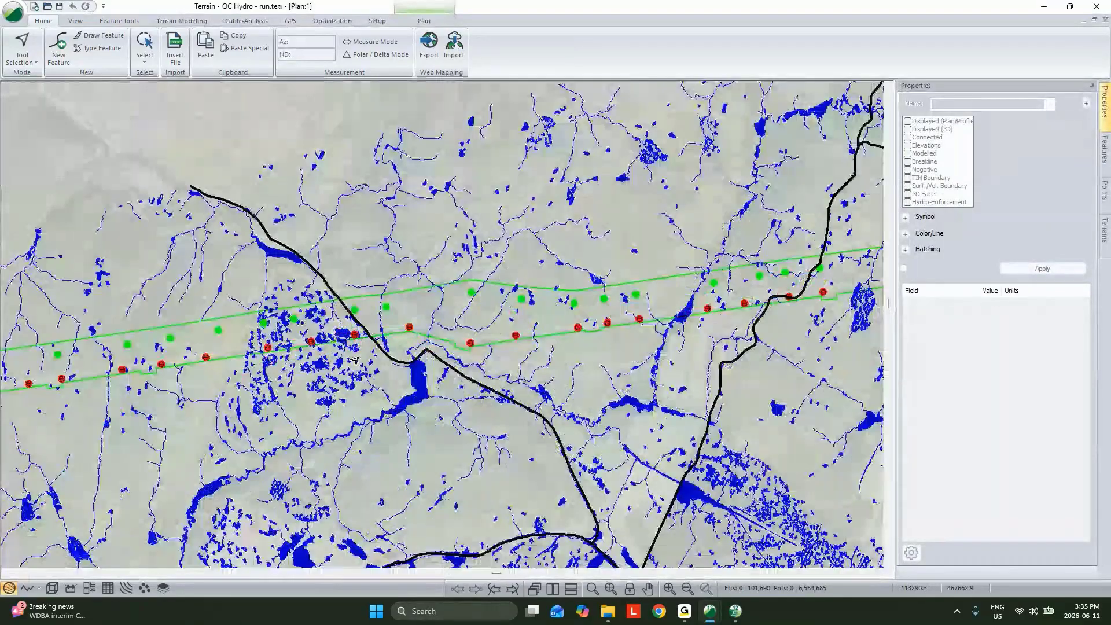
{"action": "scroll", "coordinate": [384, 331], "scroll_direction": "up", "scroll_amount": 5}
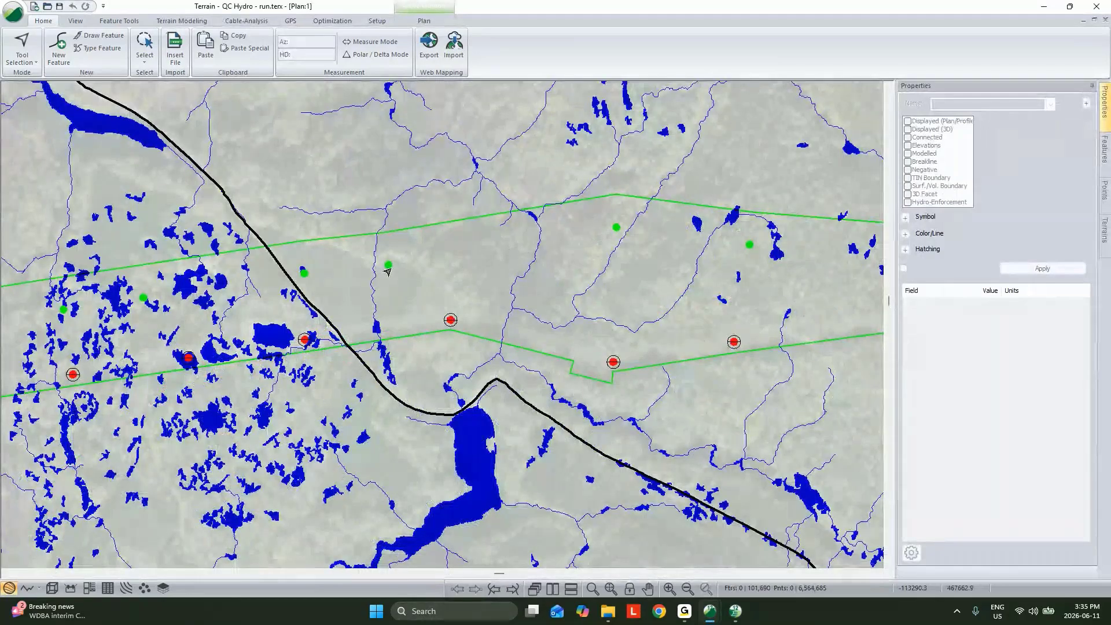
Select a future tower in the plan, switch to the 3D view and select the Permit Area boundary
{"action": "left_click", "coordinate": [616, 227]}
{"action": "left_click", "coordinate": [52, 588]}
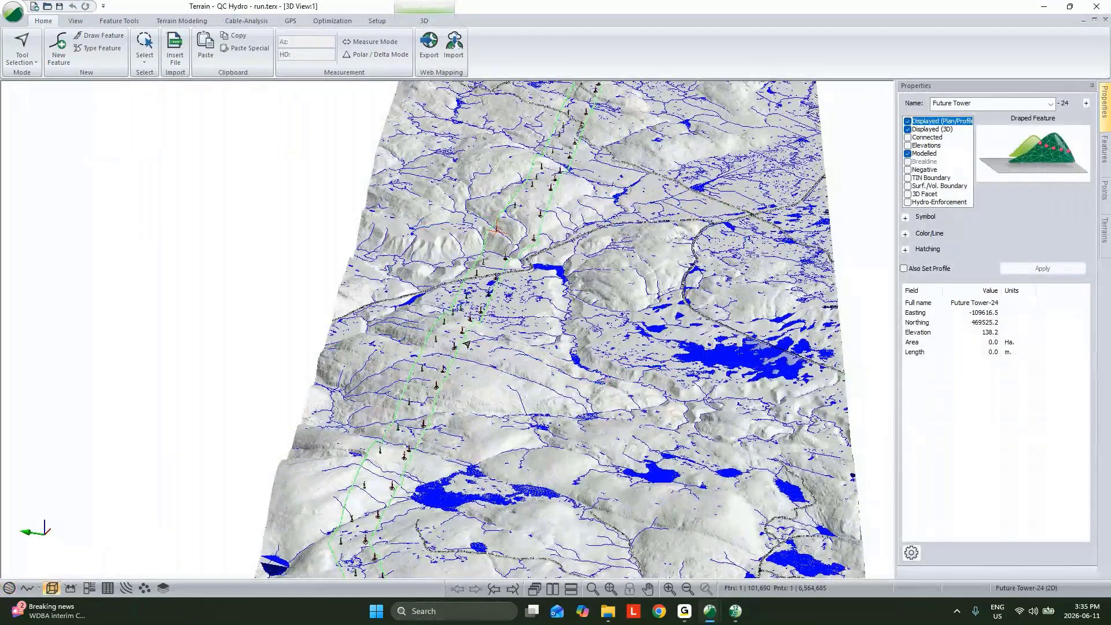
{"action": "scroll", "coordinate": [467, 343], "scroll_direction": "up", "scroll_amount": 3}
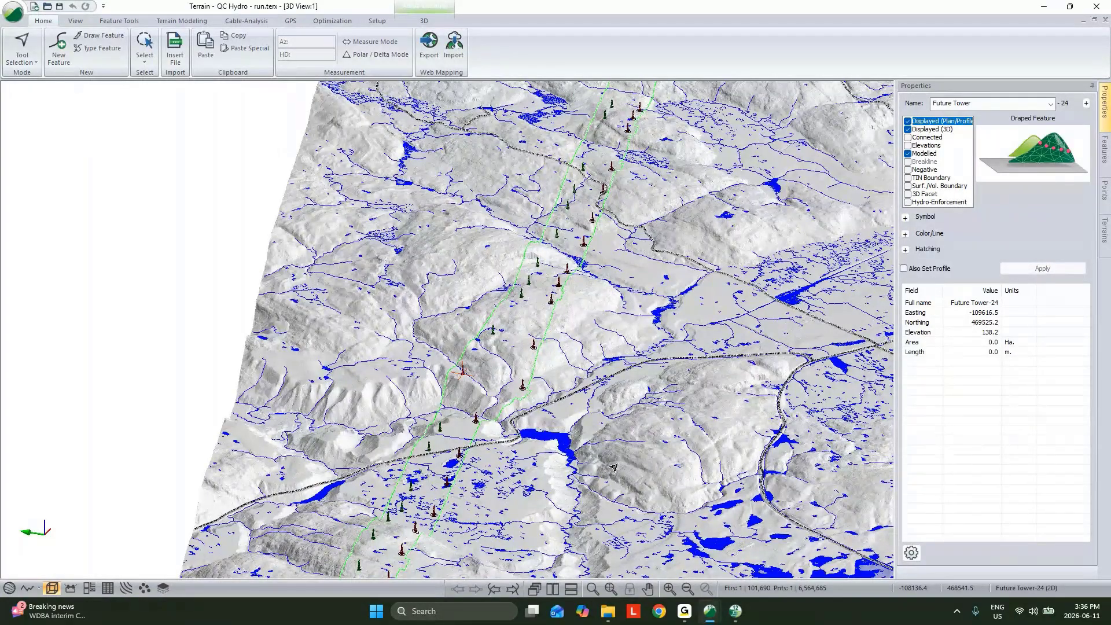
{"action": "left_click", "coordinate": [517, 399]}
Examine the corridor's tower locations, roads, water features and steep terrain in 3D from several distances and angles
{"action": "scroll", "coordinate": [539, 430], "scroll_direction": "up", "scroll_amount": 1}
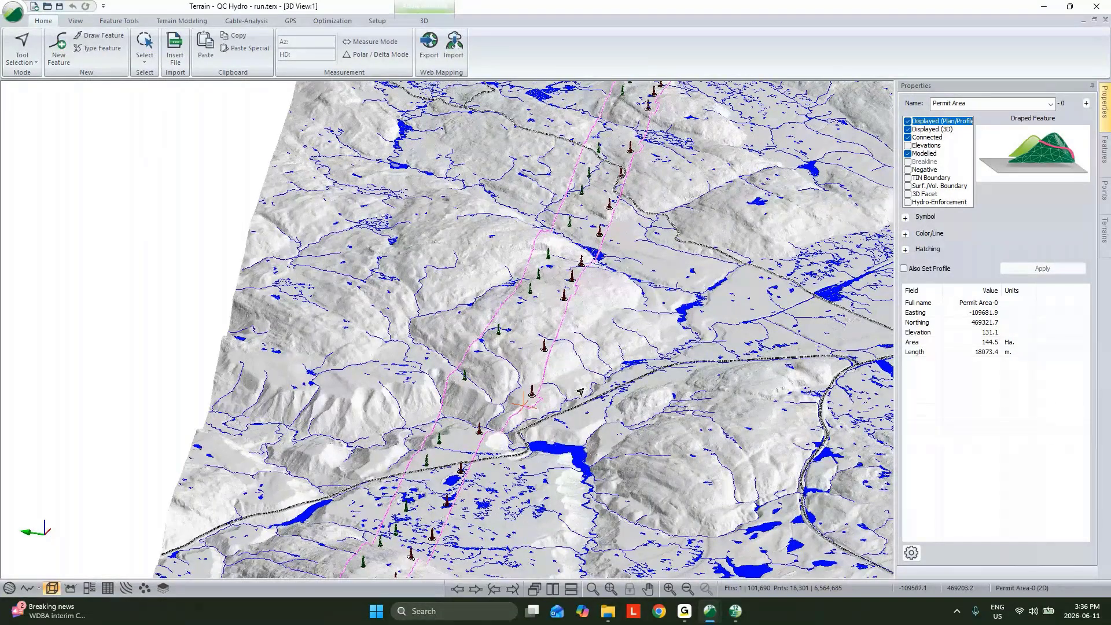
{"action": "scroll", "coordinate": [578, 414], "scroll_direction": "down", "scroll_amount": 2}
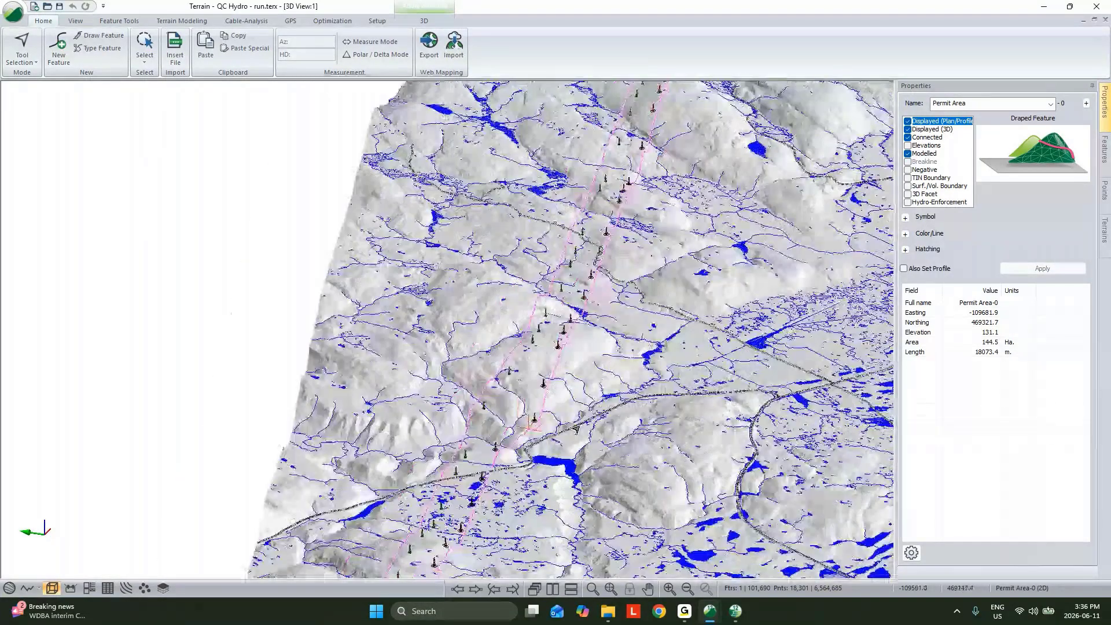
{"action": "scroll", "coordinate": [554, 281], "scroll_direction": "down", "scroll_amount": 2}
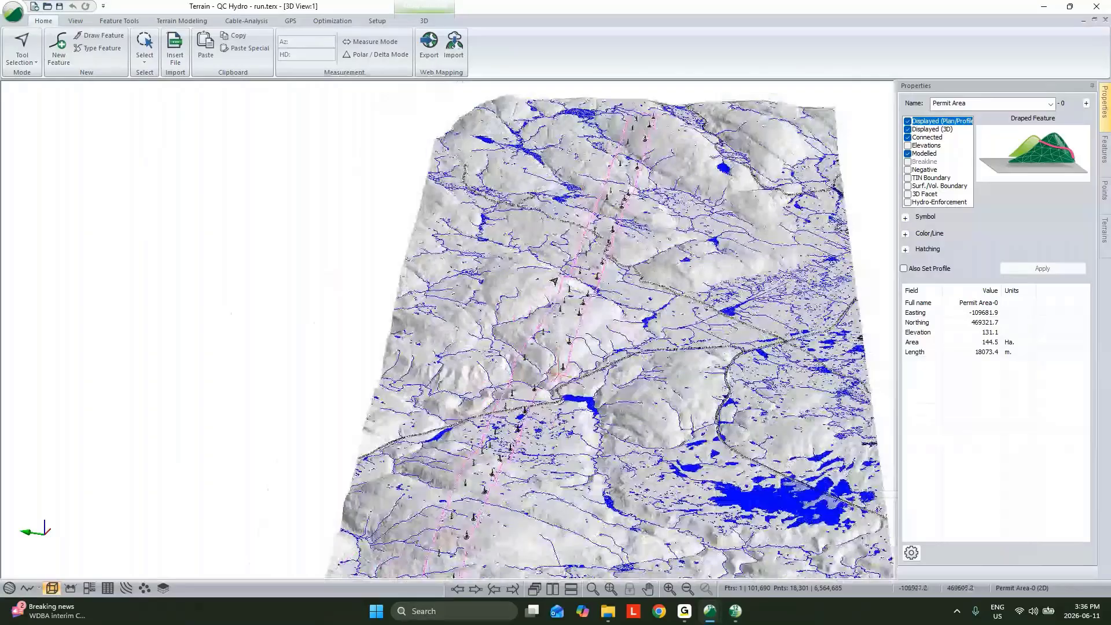
{"action": "middle_click_drag", "start_coordinate": [554, 452], "coordinate": [615, 339]}
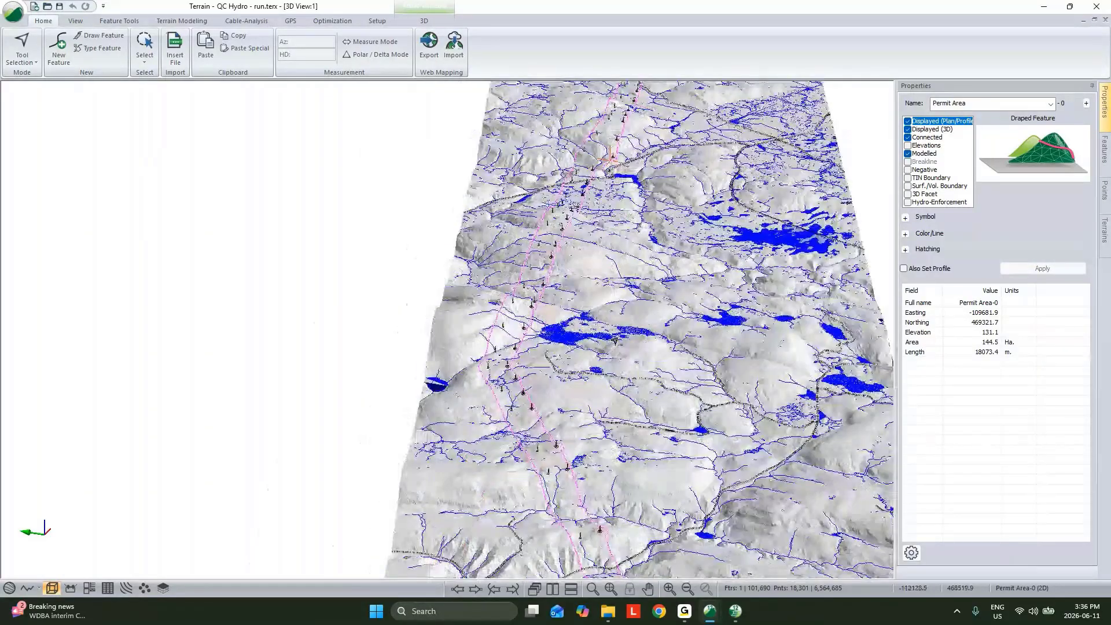
{"action": "scroll", "coordinate": [628, 350], "scroll_direction": "down", "scroll_amount": 2}
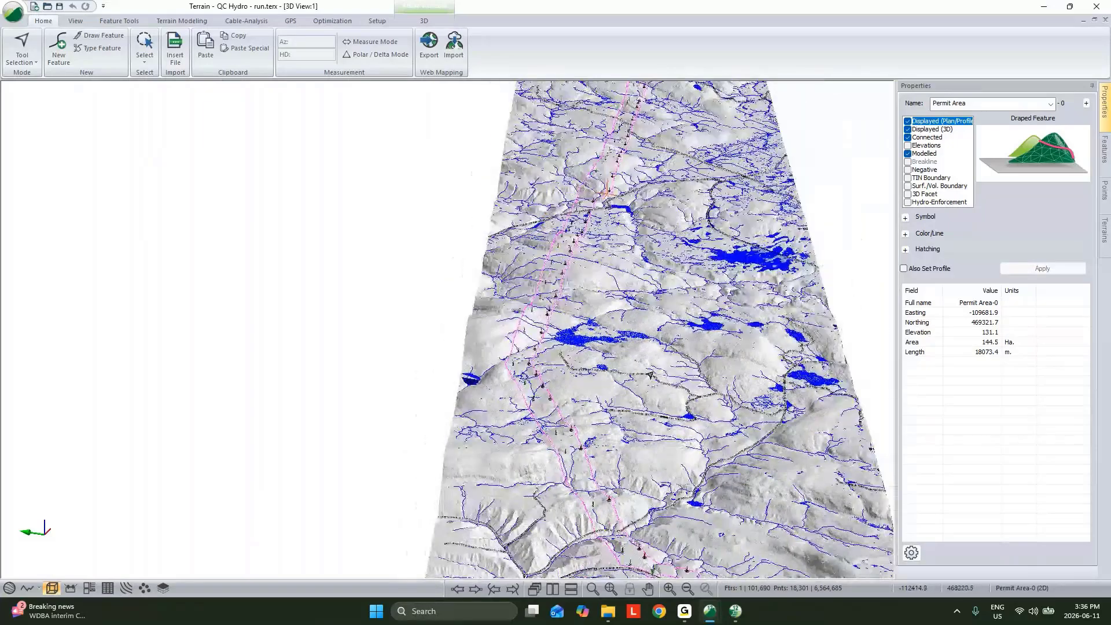
{"action": "scroll", "coordinate": [650, 375], "scroll_direction": "down", "scroll_amount": 1}
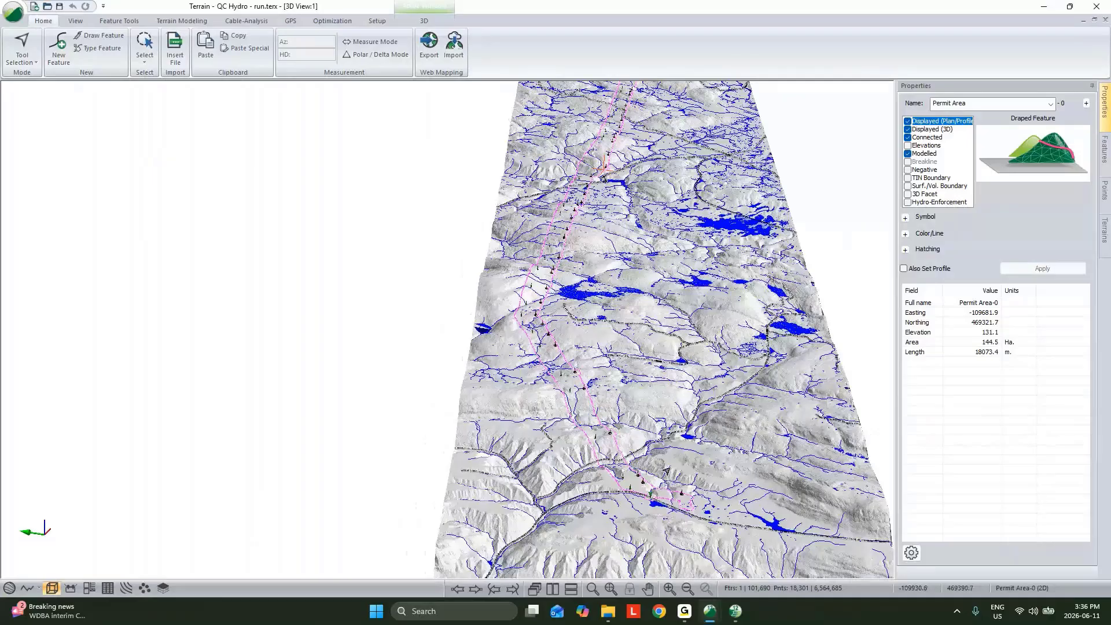
{"action": "scroll", "coordinate": [660, 498], "scroll_direction": "up", "scroll_amount": 1}
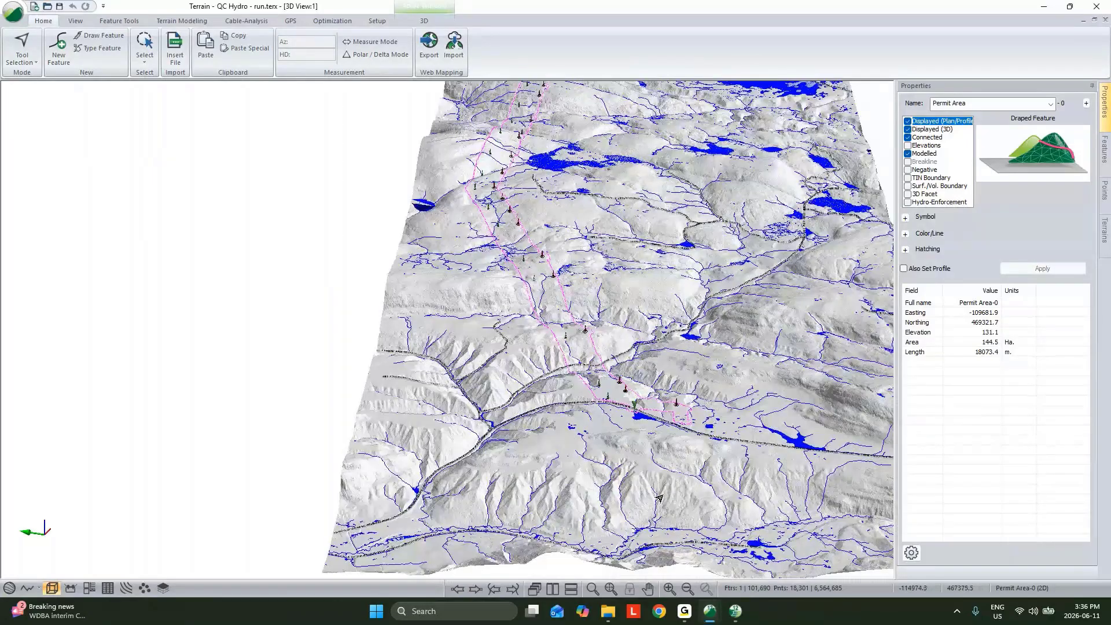
{"action": "scroll", "coordinate": [660, 498], "scroll_direction": "up", "scroll_amount": 3}
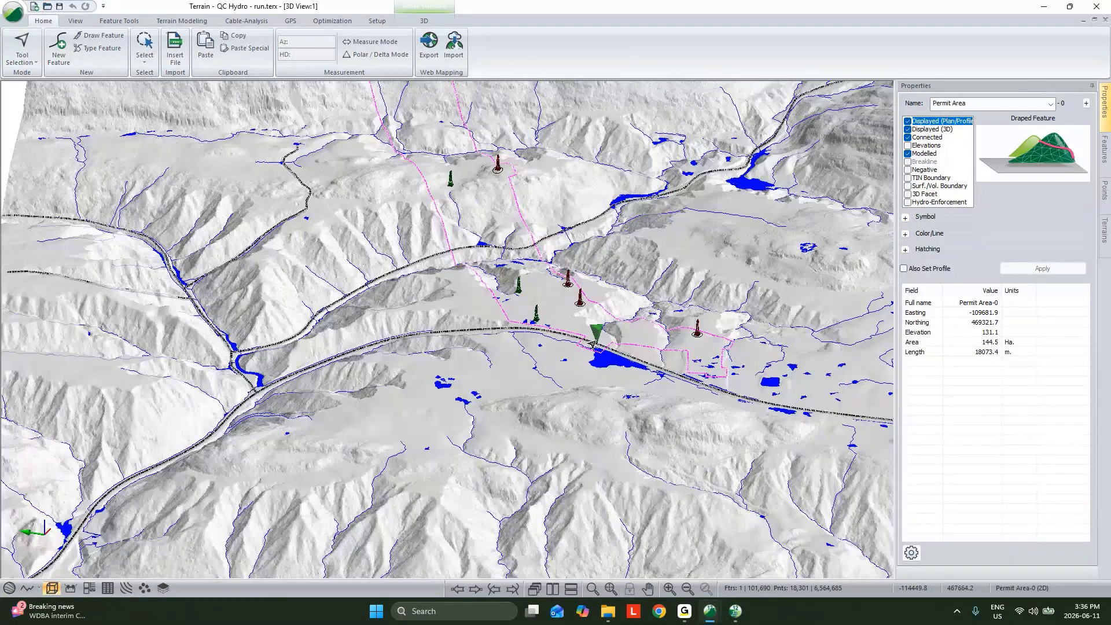
{"action": "middle_click_drag", "start_coordinate": [593, 344], "coordinate": [572, 399]}
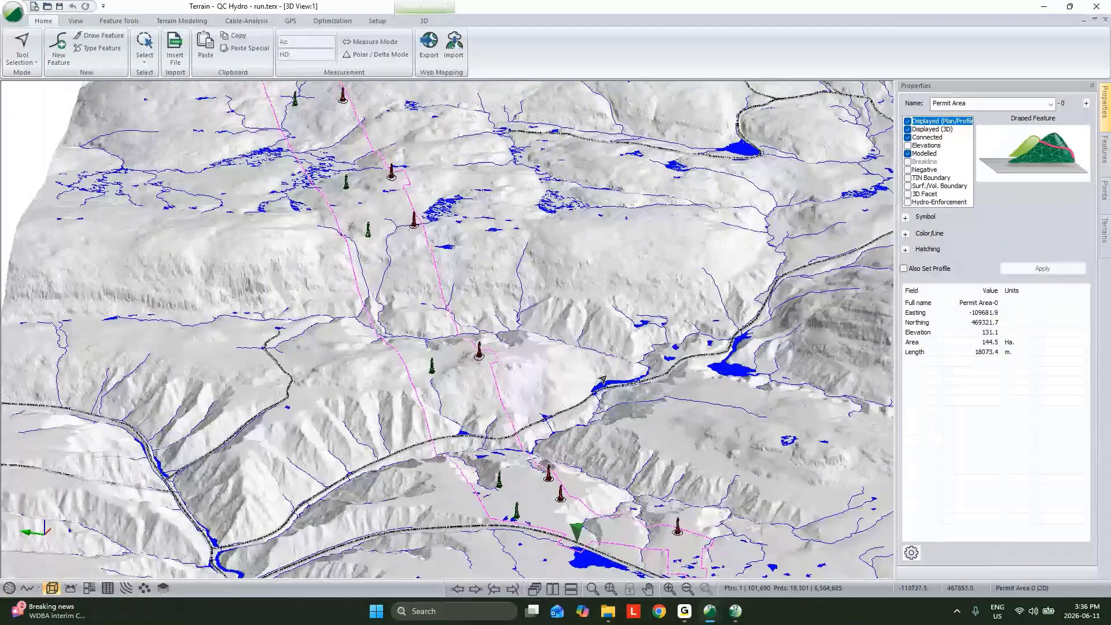
{"action": "scroll", "coordinate": [603, 380], "scroll_direction": "down", "scroll_amount": 3}
{"action": "left_click_drag", "start_coordinate": [603, 380], "coordinate": [502, 359]}
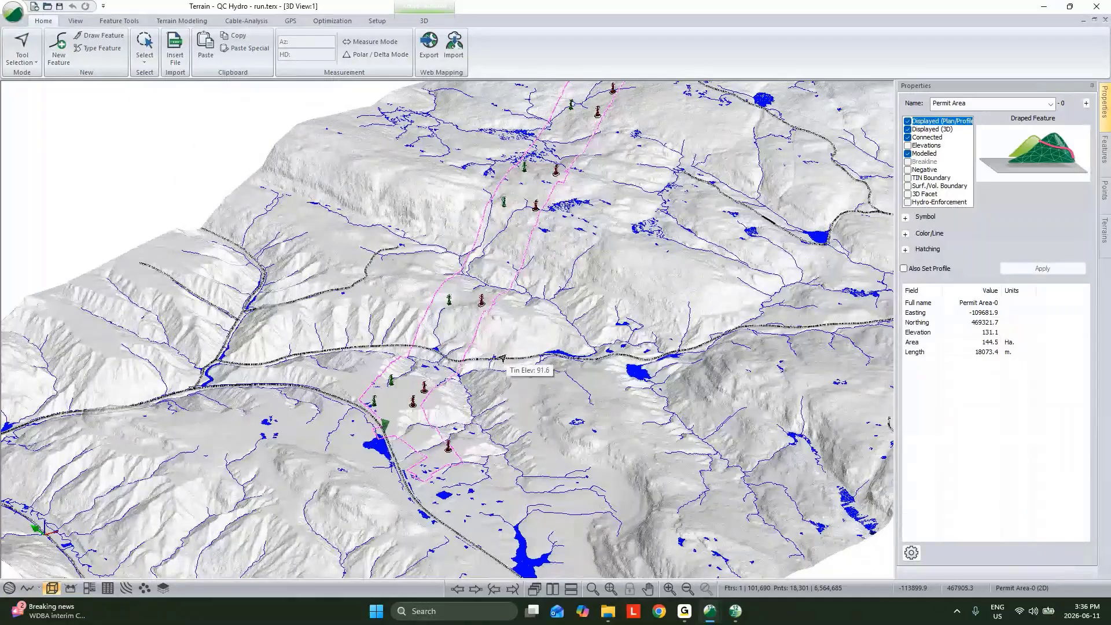
{"action": "right_click", "coordinate": [491, 314]}
{"action": "mouse_move", "coordinate": [573, 357]}
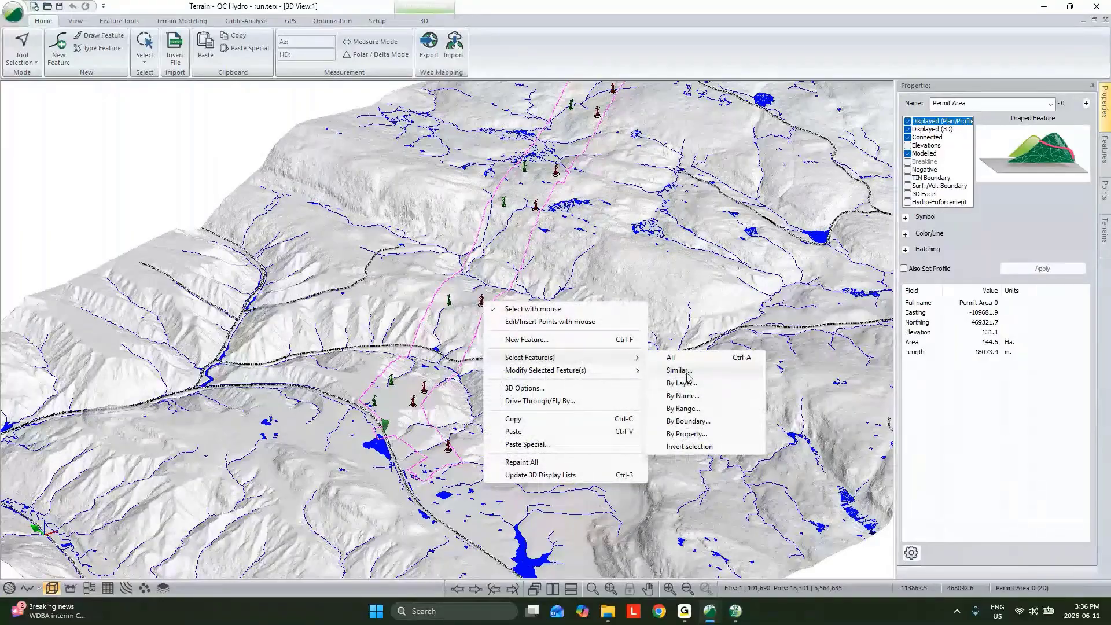
{"action": "left_click", "coordinate": [687, 374]}
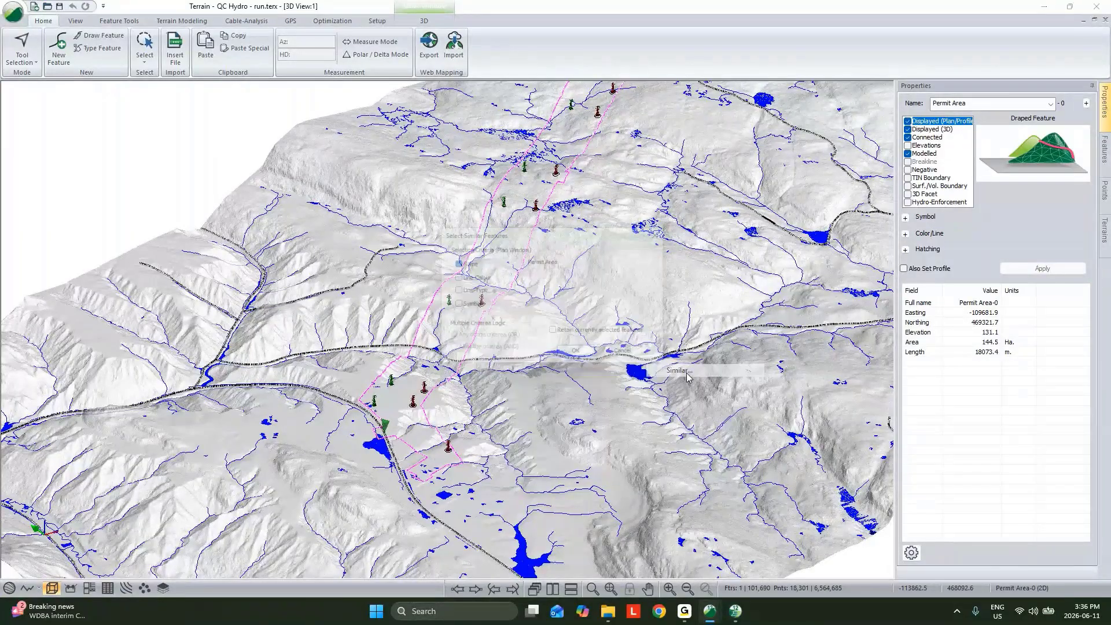
Select all the XPATH-Run path features by name
{"action": "right_click", "coordinate": [589, 318]}
{"action": "mouse_move", "coordinate": [656, 375]}
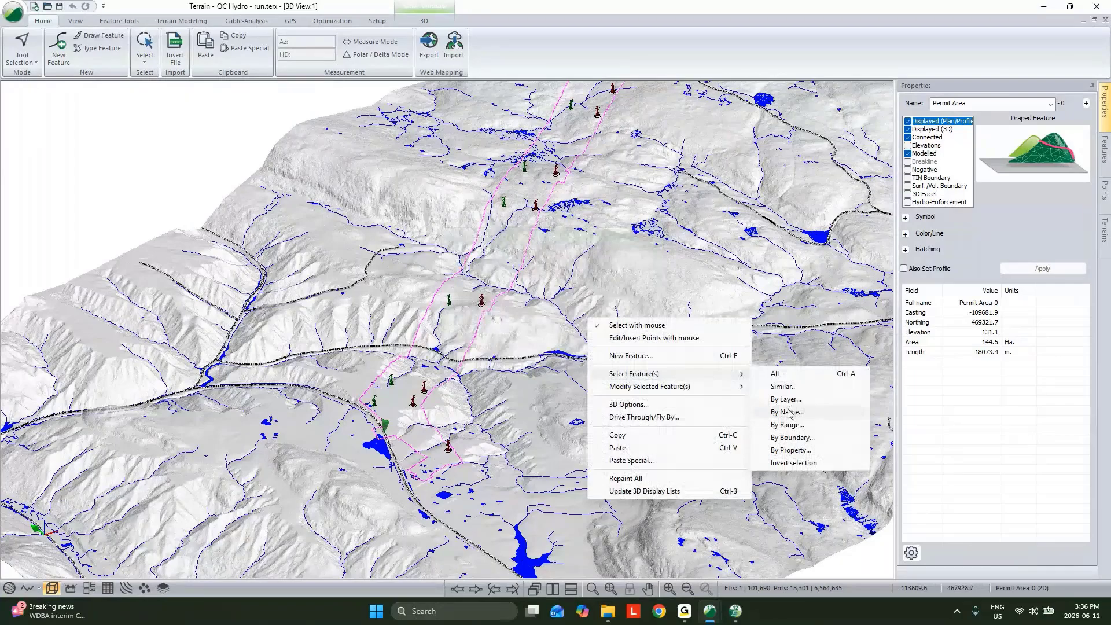
{"action": "left_click", "coordinate": [787, 412]}
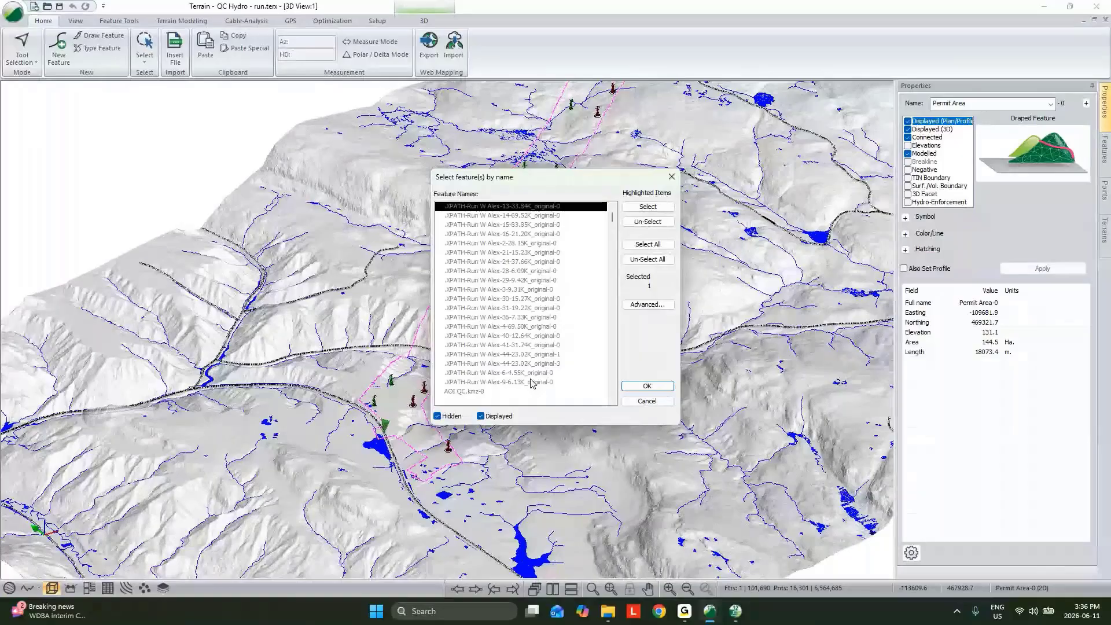
{"action": "left_click", "coordinate": [531, 382], "text": "shift"}
{"action": "left_click", "coordinate": [647, 386]}
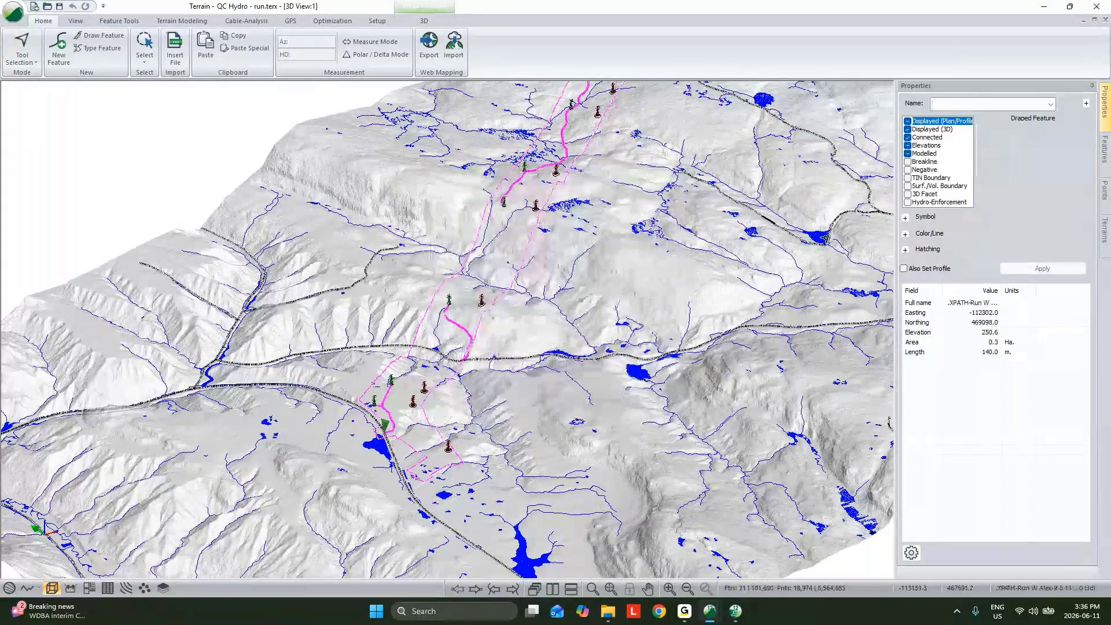
Turn on plan/profile display for the selected XPATH-Run paths and apply the change
{"action": "left_click", "coordinate": [913, 123]}
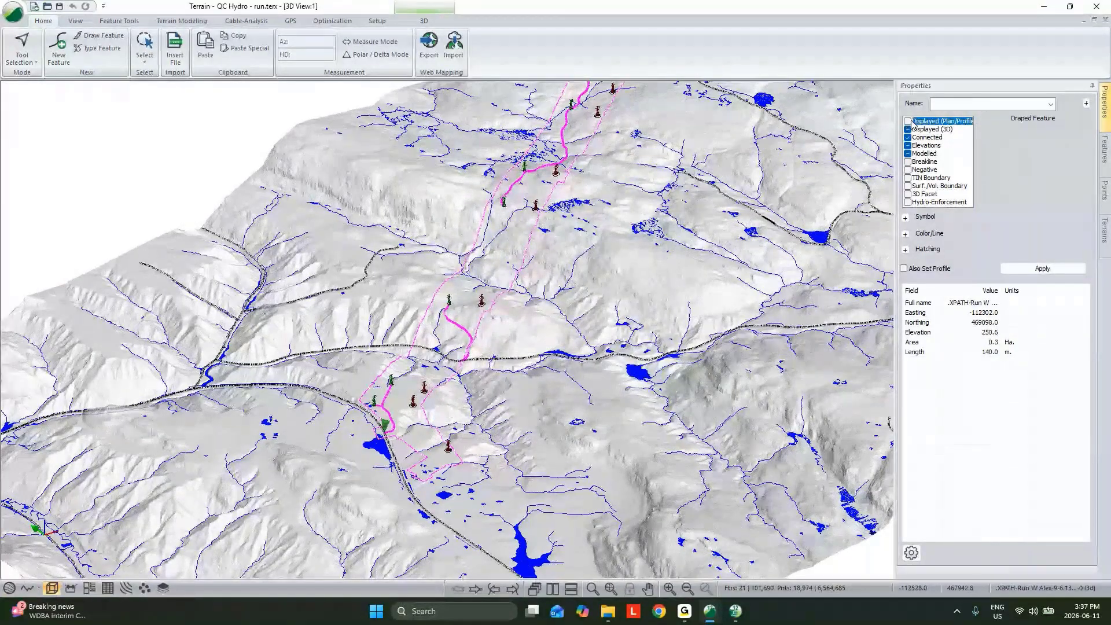
{"action": "left_click", "coordinate": [907, 121]}
{"action": "left_click", "coordinate": [1043, 269]}
Add the features "Existing Used-0" and "Existing_Used-0" to the current selection by name
{"action": "middle_click_drag", "start_coordinate": [676, 268], "coordinate": [668, 309]}
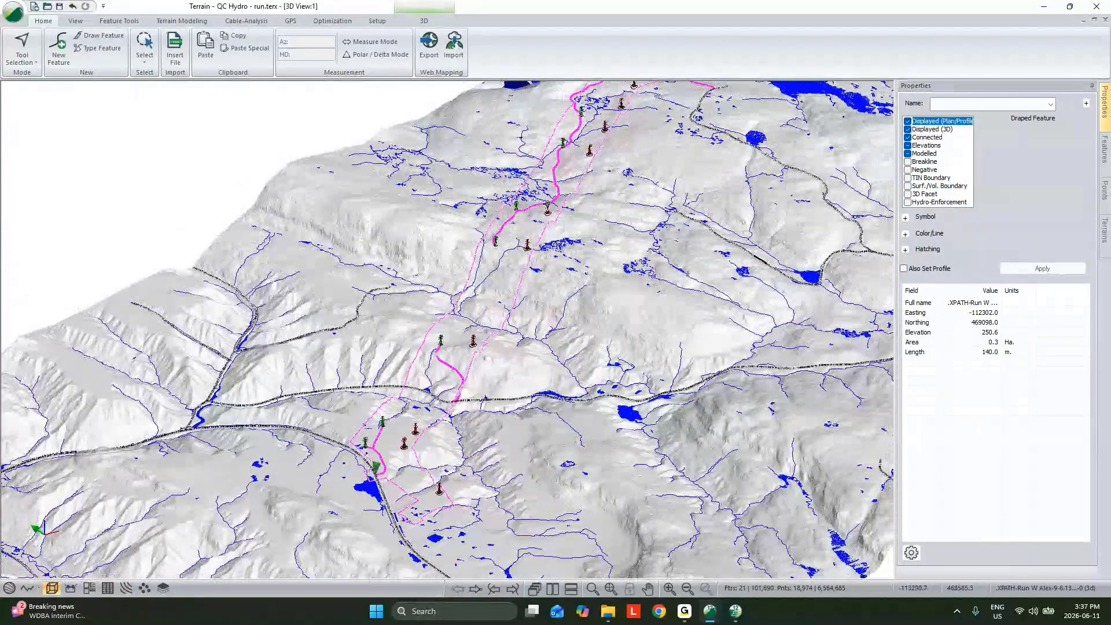
{"action": "right_click", "coordinate": [627, 195]}
{"action": "mouse_move", "coordinate": [665, 256]}
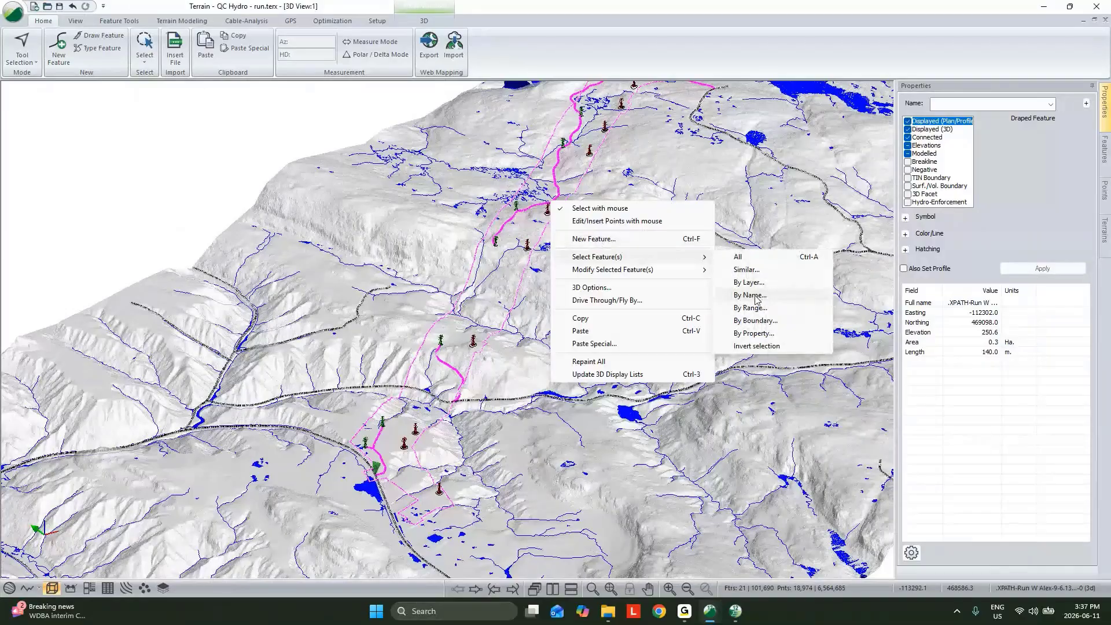
{"action": "left_click", "coordinate": [756, 297]}
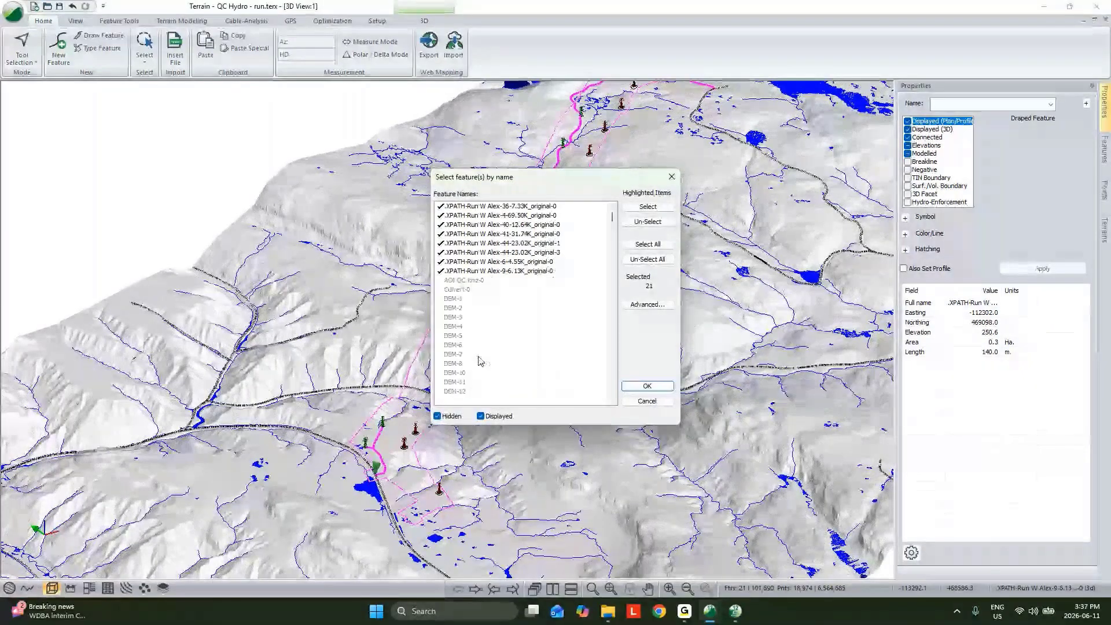
{"action": "scroll", "coordinate": [480, 359], "scroll_direction": "down", "scroll_amount": 15}
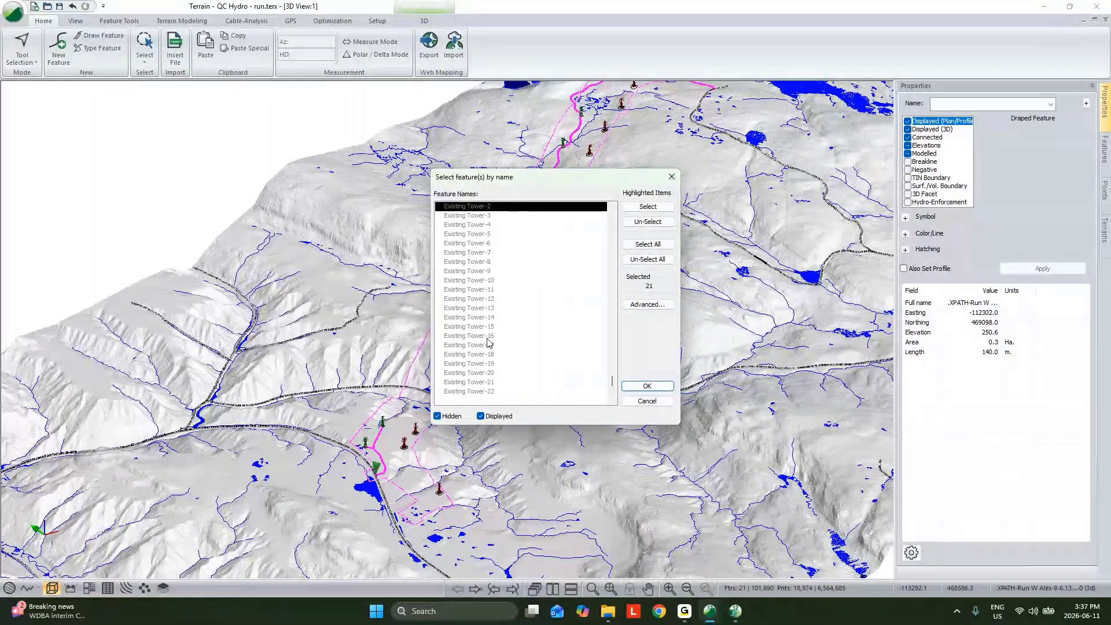
{"action": "scroll", "coordinate": [486, 339], "scroll_direction": "down", "scroll_amount": 5}
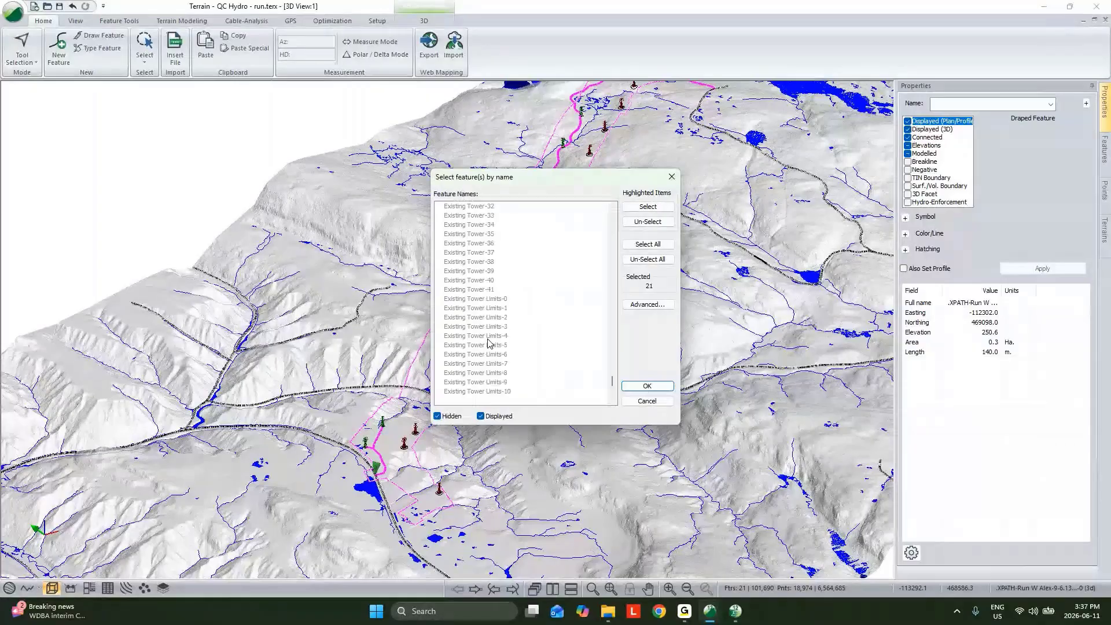
{"action": "scroll", "coordinate": [489, 342], "scroll_direction": "down", "scroll_amount": 2}
{"action": "scroll", "coordinate": [489, 342], "scroll_direction": "down", "scroll_amount": 11}
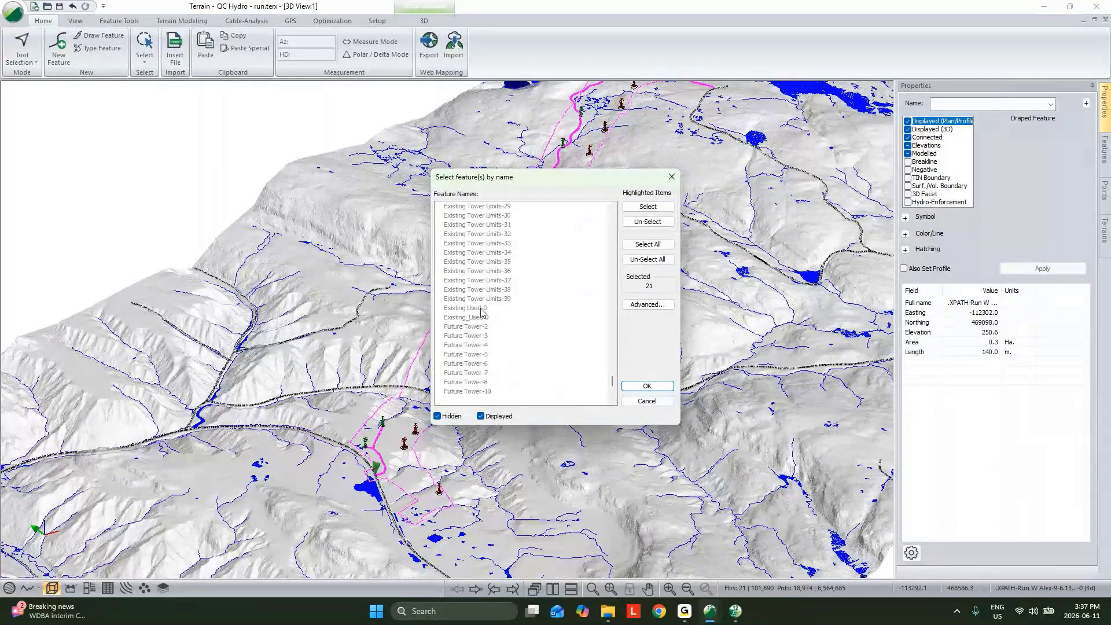
{"action": "left_click", "coordinate": [480, 310]}
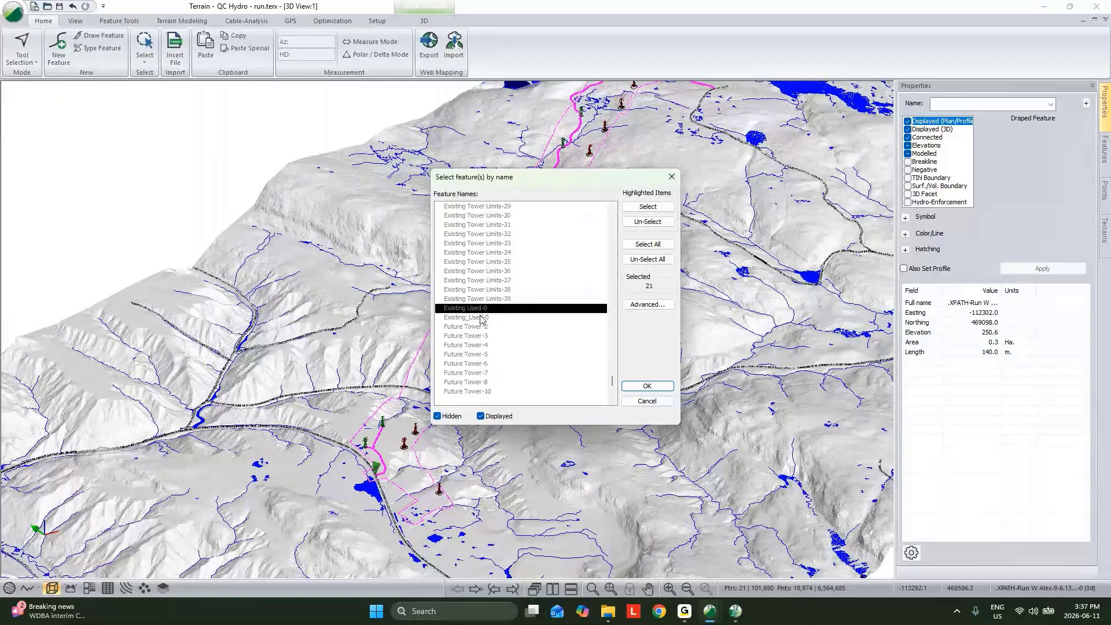
{"action": "left_click", "coordinate": [480, 318], "text": "shift"}
{"action": "left_click", "coordinate": [649, 207]}
{"action": "left_click", "coordinate": [652, 385]}
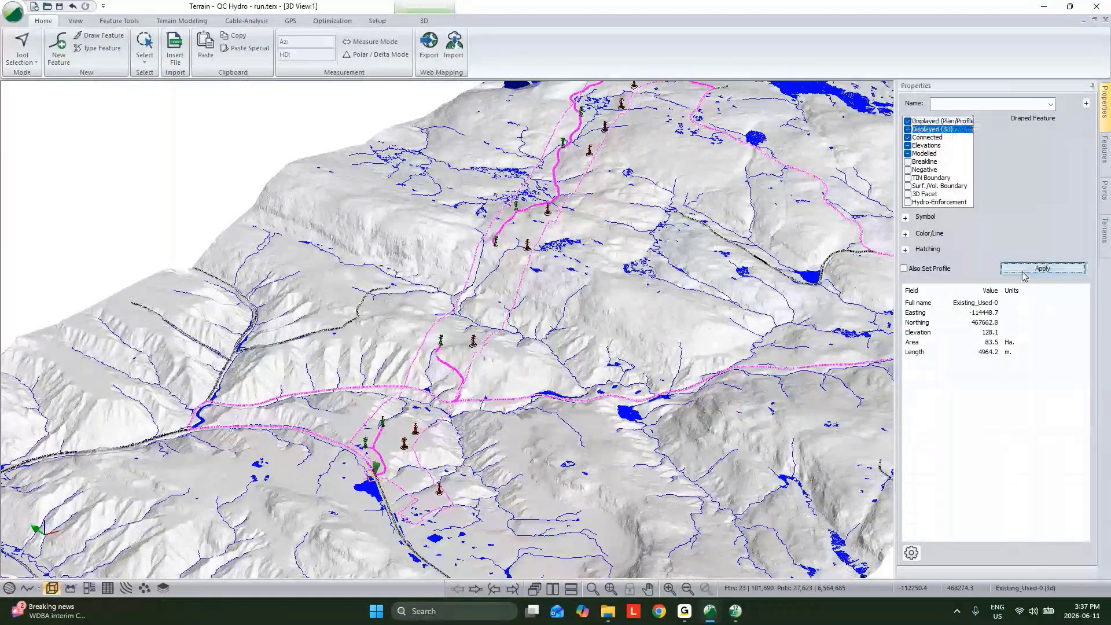
Turn on plan/profile display for the selected paths and existing used roads, inspect them up close in 3D, and clear the selection
{"action": "left_click", "coordinate": [909, 122]}
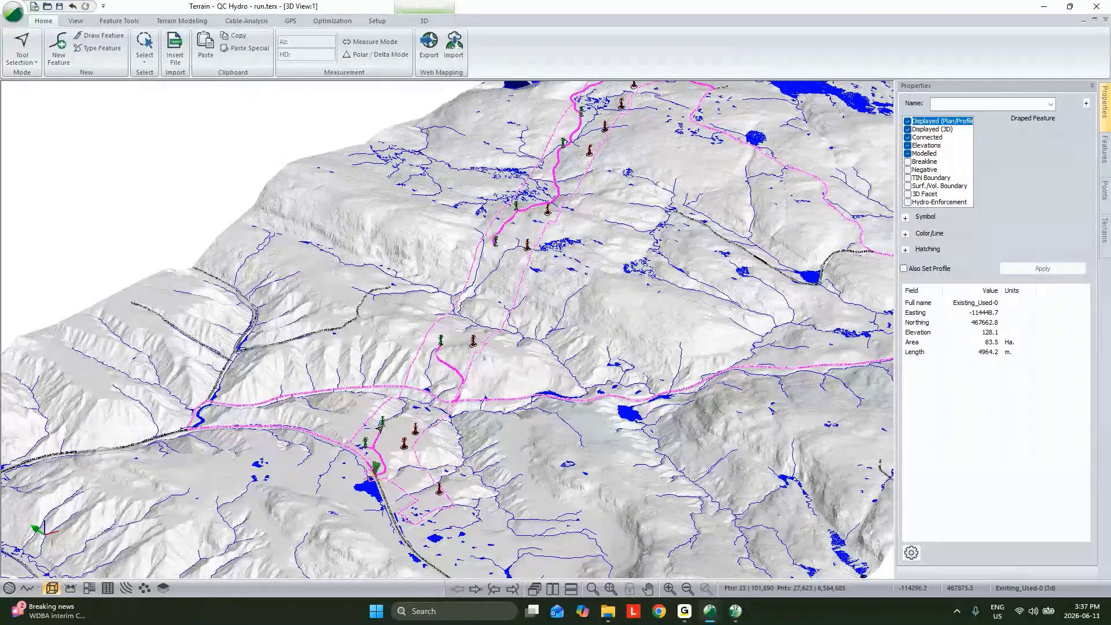
{"action": "mouse_move", "coordinate": [379, 430]}
{"action": "scroll", "coordinate": [416, 413], "scroll_direction": "up", "scroll_amount": 2}
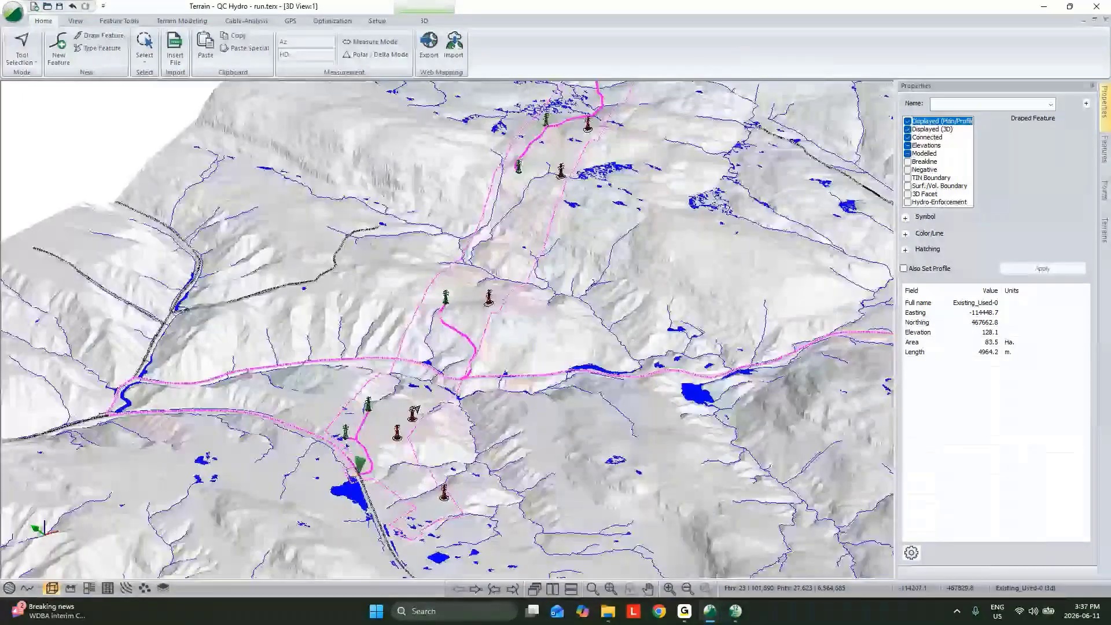
{"action": "scroll", "coordinate": [415, 410], "scroll_direction": "up", "scroll_amount": 2}
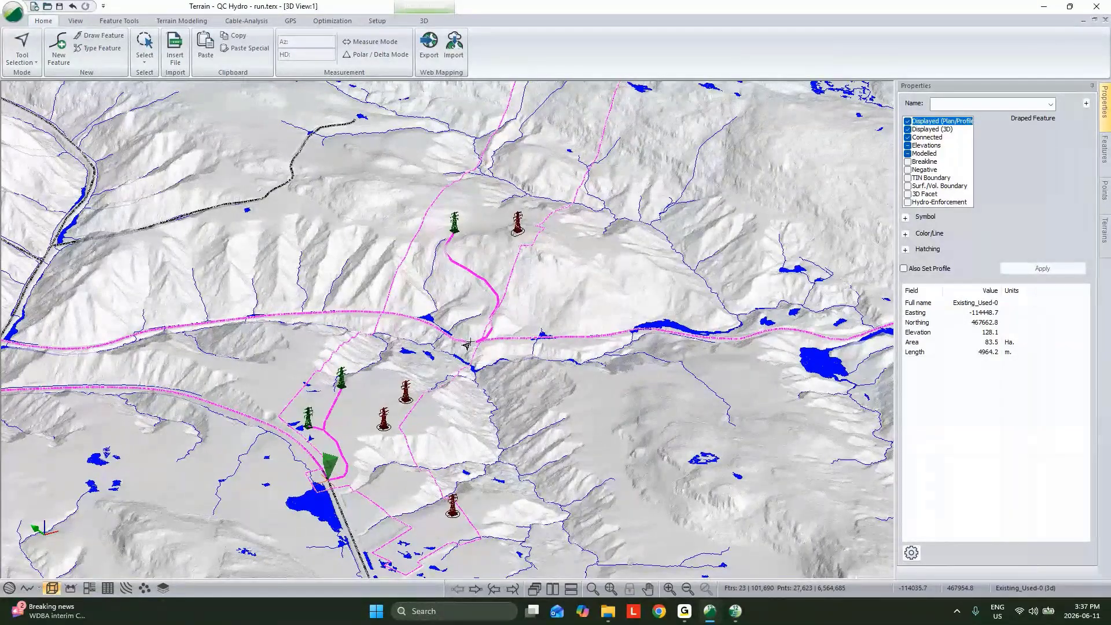
{"action": "left_click", "coordinate": [525, 308]}
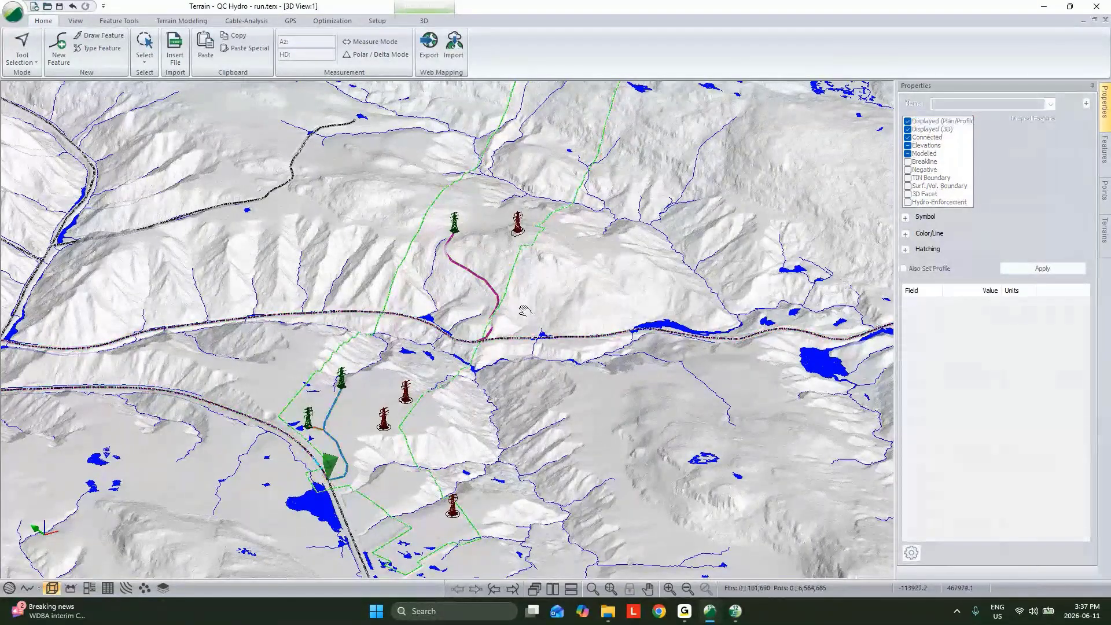
{"action": "left_click_drag", "start_coordinate": [524, 311], "coordinate": [481, 338]}
{"action": "mouse_move", "coordinate": [481, 338]}
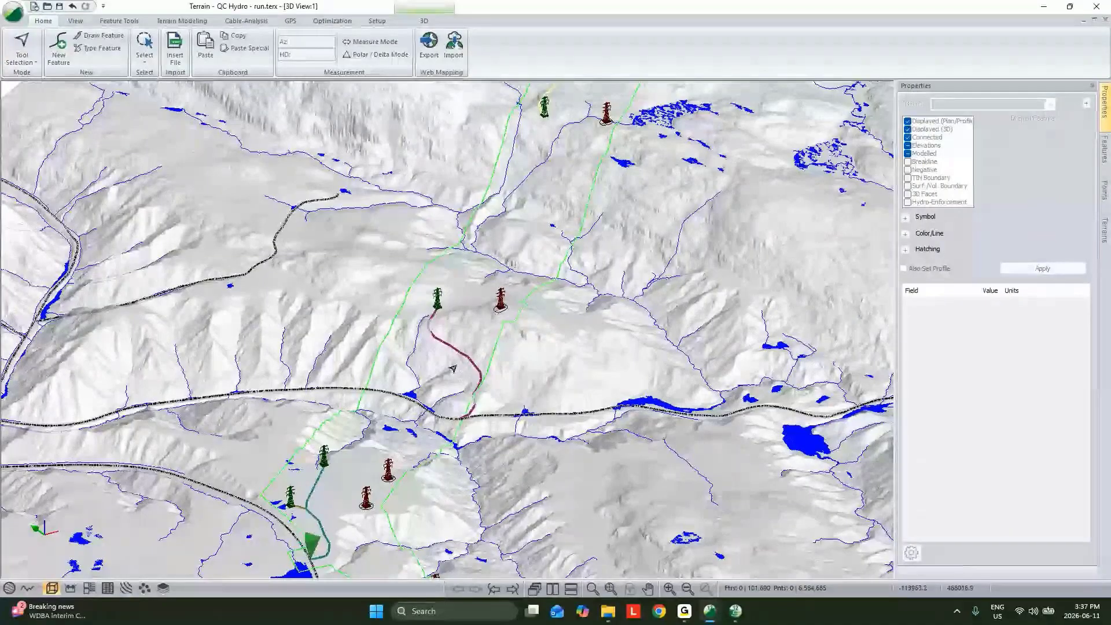
Review the maximum cut and fill parameters in Path Explorer AI and close its settings without changes
{"action": "left_click", "coordinate": [345, 22]}
{"action": "left_click", "coordinate": [22, 51]}
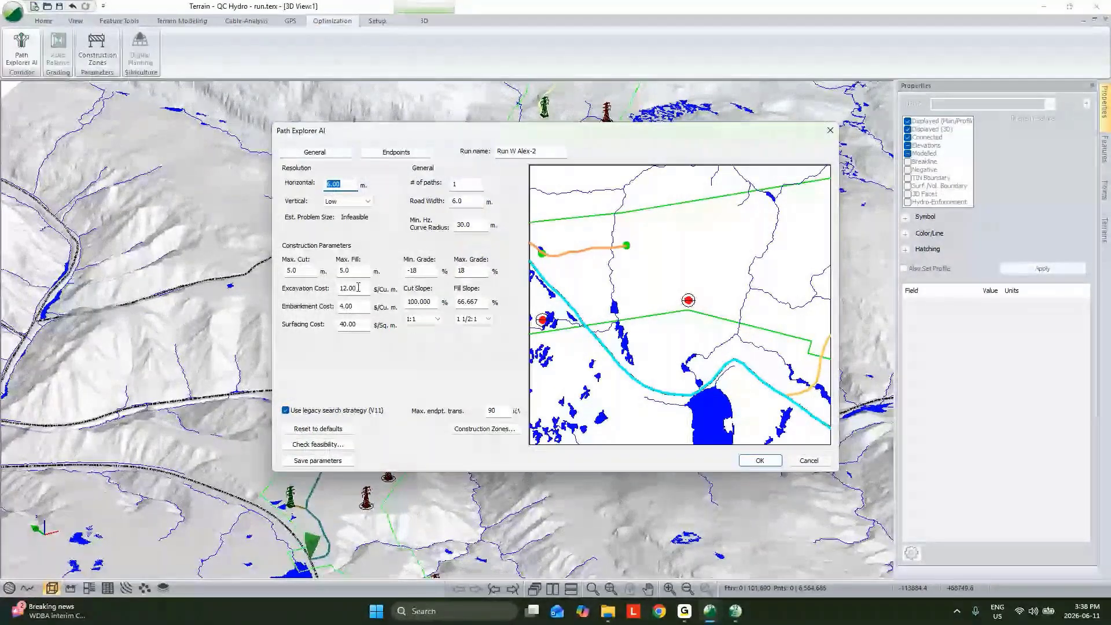
{"action": "left_click_drag", "start_coordinate": [356, 271], "coordinate": [275, 277]}
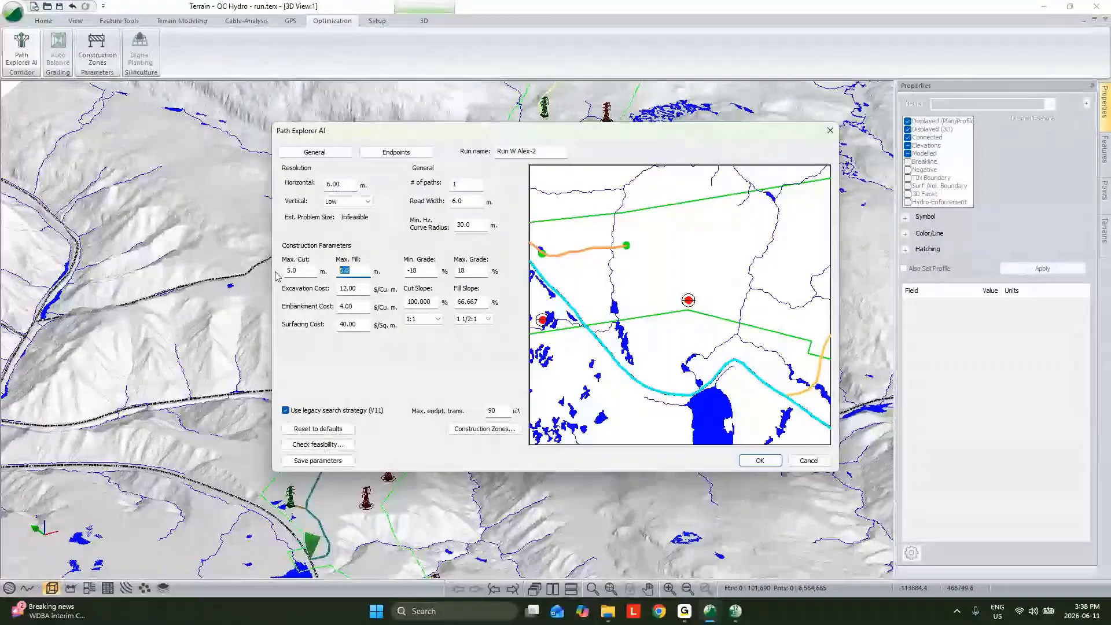
{"action": "key", "text": "Escape"}
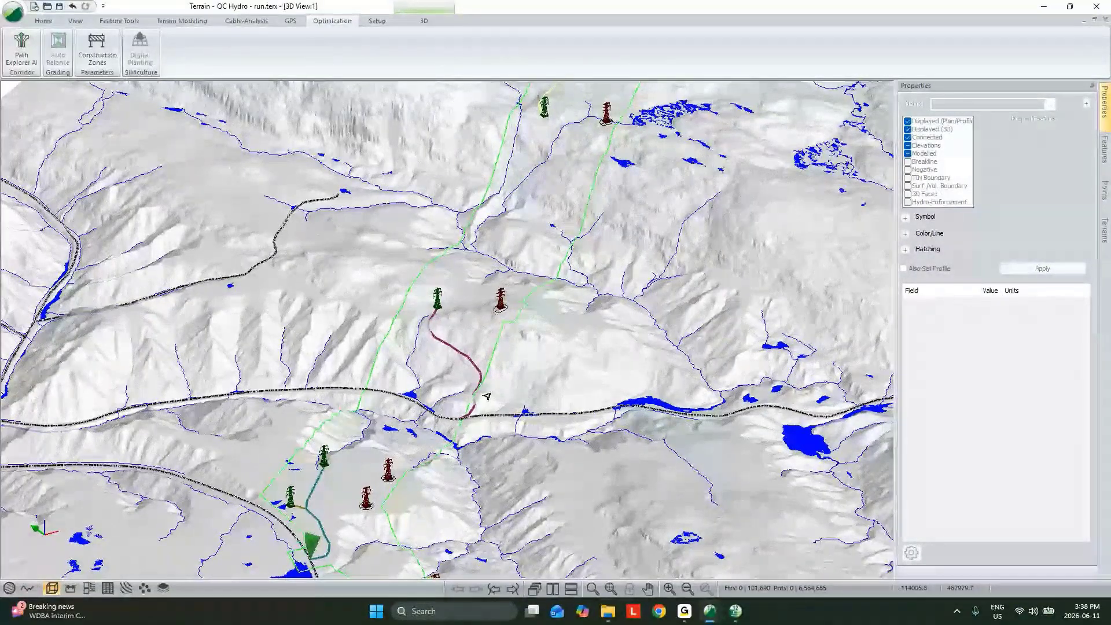
Review Path Explorer AI's surfacing cost and the Polygons construction zone parameters for the permit area, leaving everything unchanged
{"action": "left_click", "coordinate": [22, 49]}
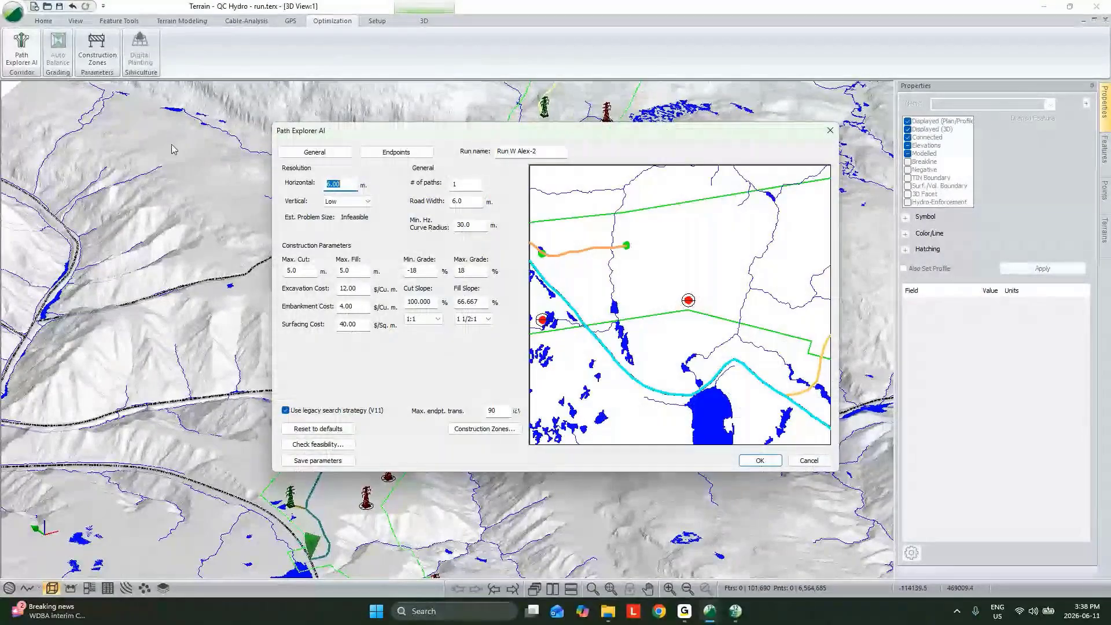
{"action": "left_click_drag", "start_coordinate": [359, 324], "coordinate": [293, 335]}
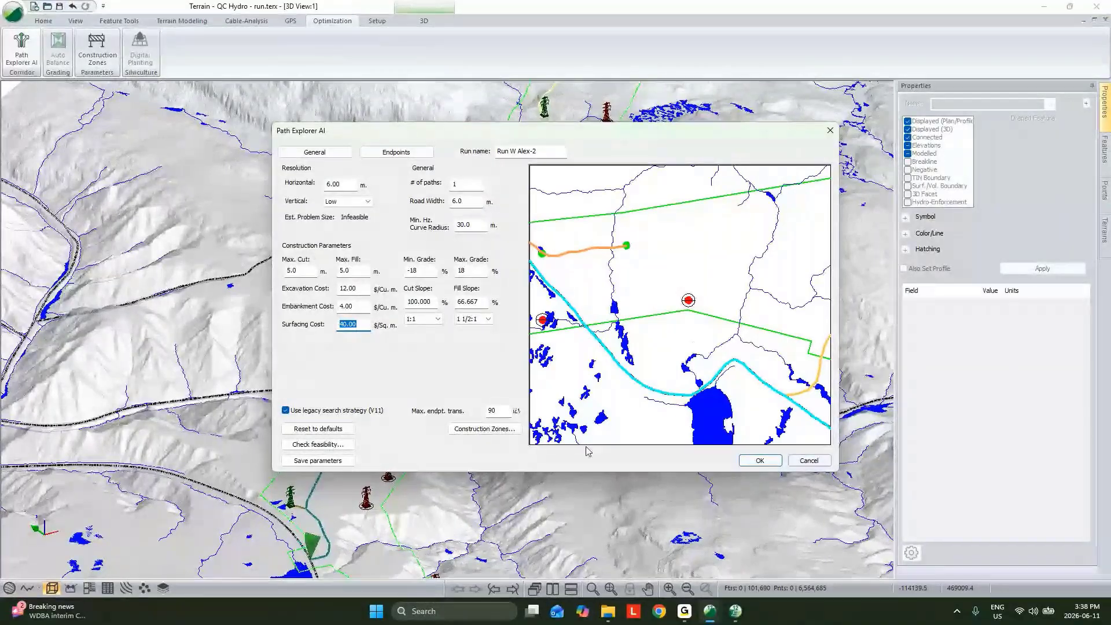
{"action": "left_click", "coordinate": [484, 429]}
{"action": "left_click", "coordinate": [400, 245]}
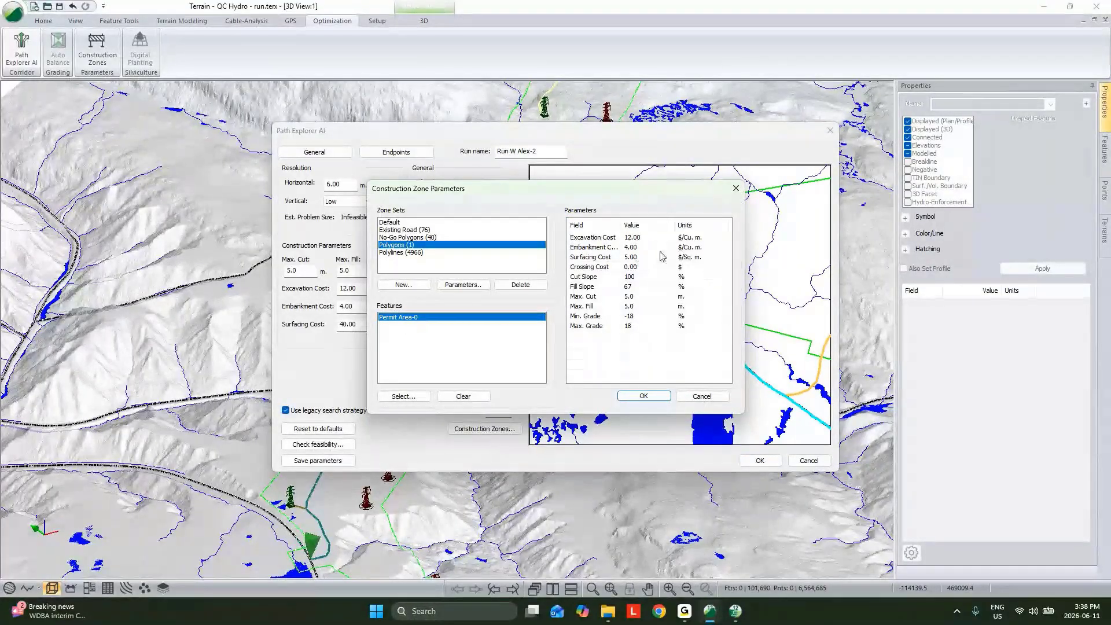
{"action": "left_click", "coordinate": [702, 396]}
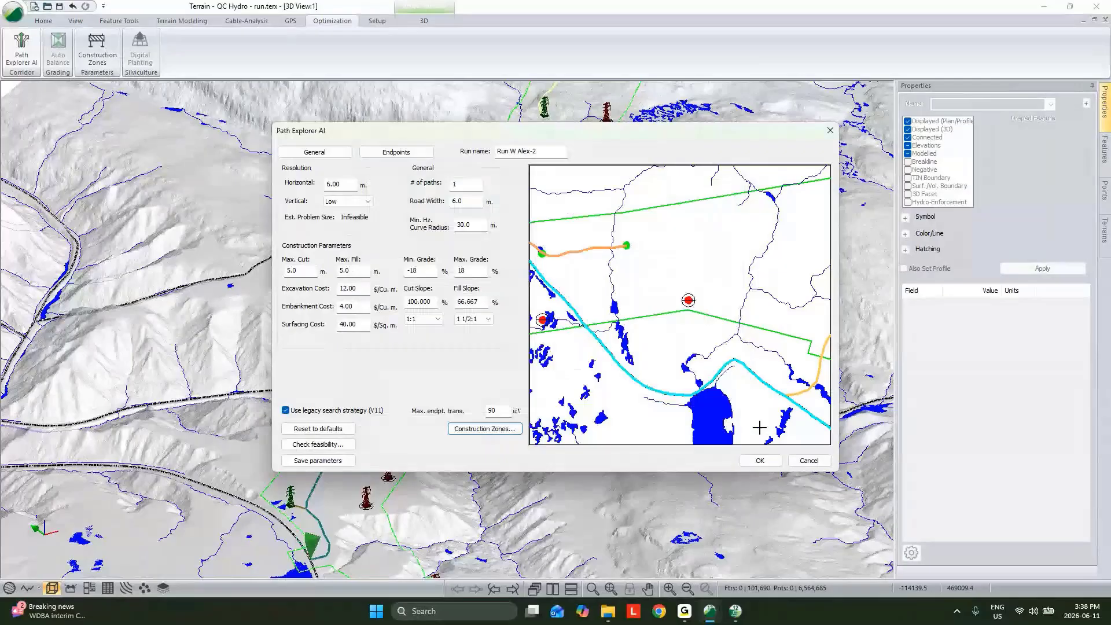
{"action": "left_click", "coordinate": [797, 459]}
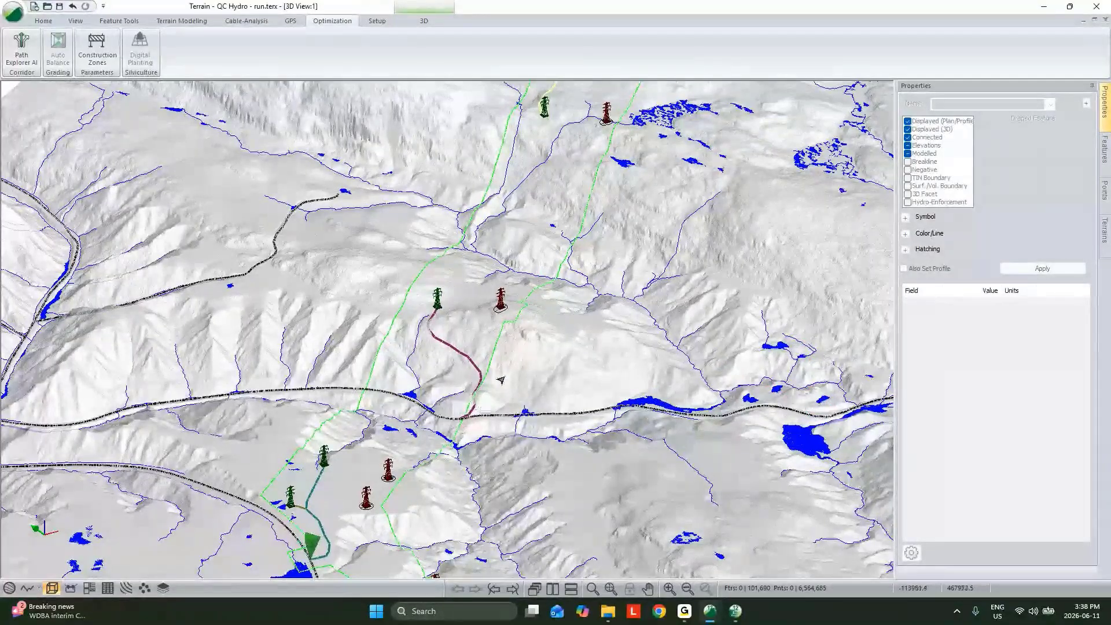
Examine the generated access paths between the towers, existing roads and terrain in 3D, both close up and from a distance
{"action": "middle_click_drag", "start_coordinate": [501, 380], "coordinate": [482, 422]}
{"action": "middle_click_drag", "start_coordinate": [480, 470], "coordinate": [489, 414]}
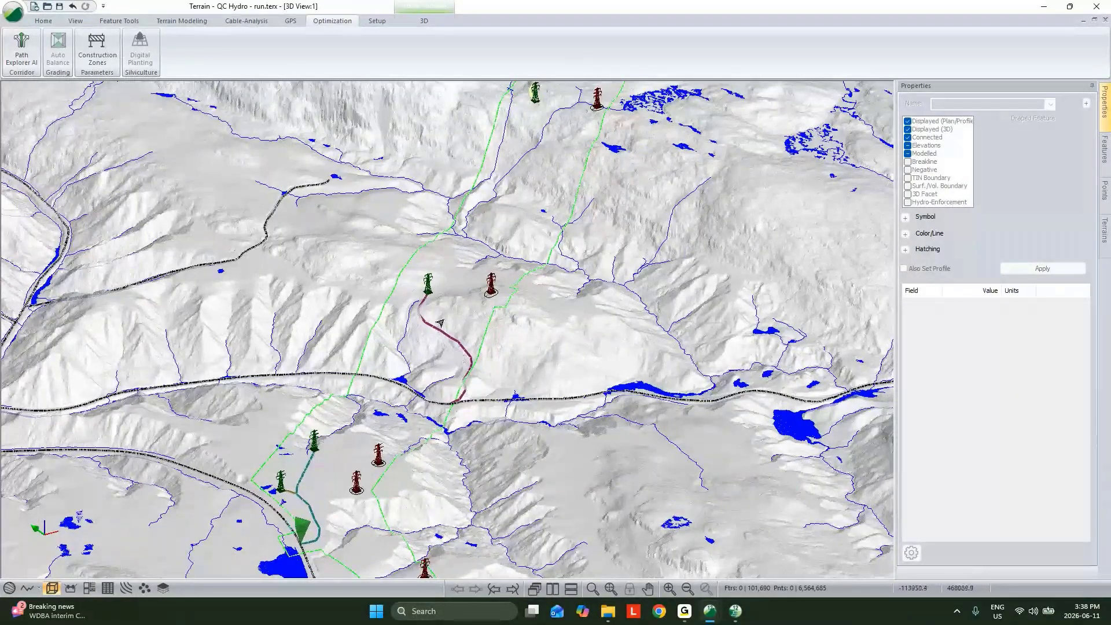
{"action": "mouse_move", "coordinate": [439, 322]}
{"action": "scroll", "coordinate": [439, 322], "scroll_direction": "down", "scroll_amount": 5}
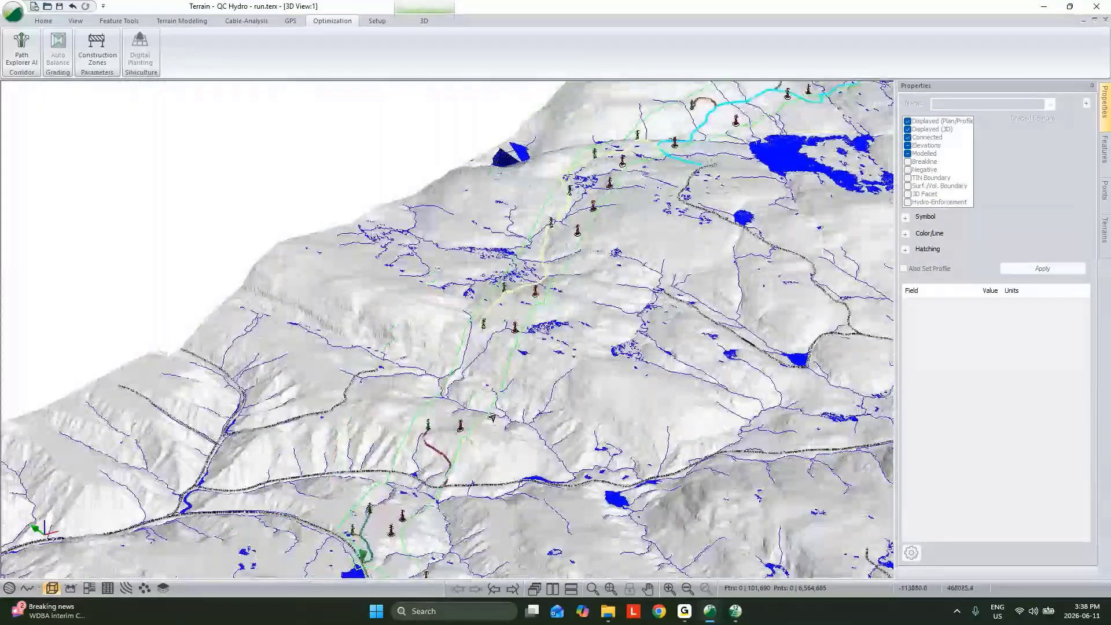
{"action": "middle_click_drag", "start_coordinate": [492, 418], "coordinate": [387, 513]}
{"action": "middle_click_drag", "start_coordinate": [568, 443], "coordinate": [583, 384]}
{"action": "scroll", "coordinate": [408, 433], "scroll_direction": "up", "scroll_amount": 4}
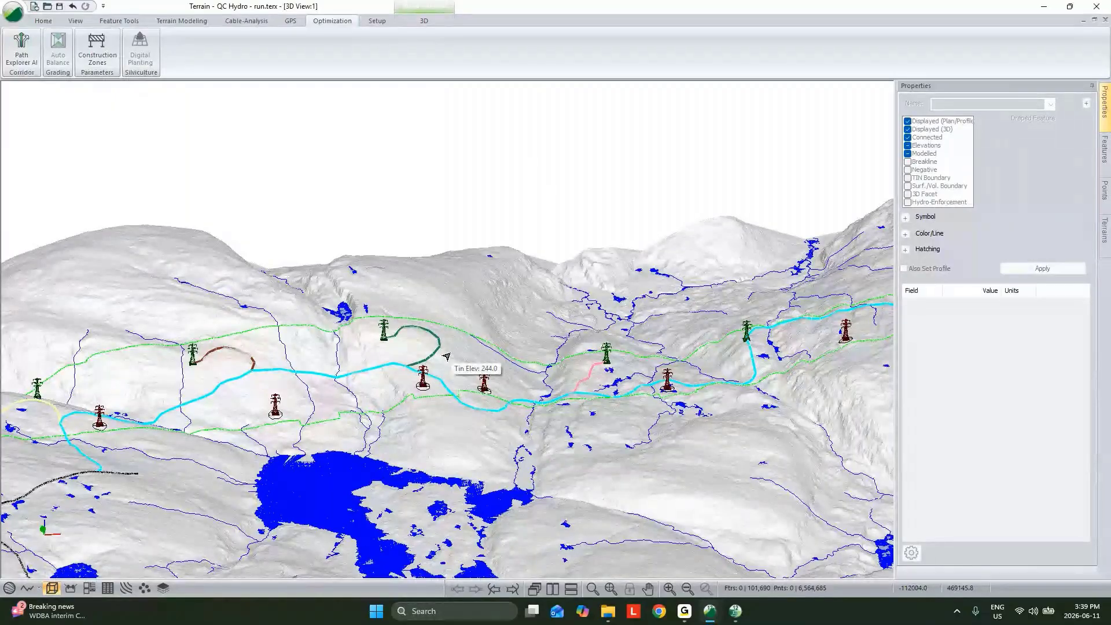
{"action": "scroll", "coordinate": [522, 347], "scroll_direction": "down", "scroll_amount": 2}
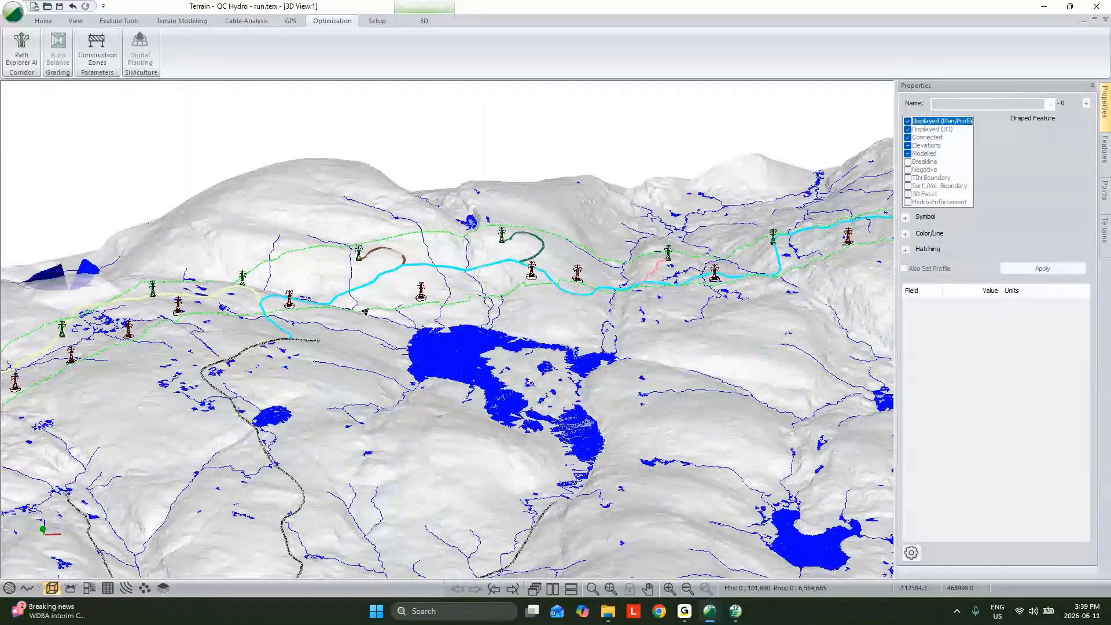
Select the Permit Area boundary and follow the corridor in 3D to examine how the generated paths stay within it
{"action": "left_click", "coordinate": [366, 312]}
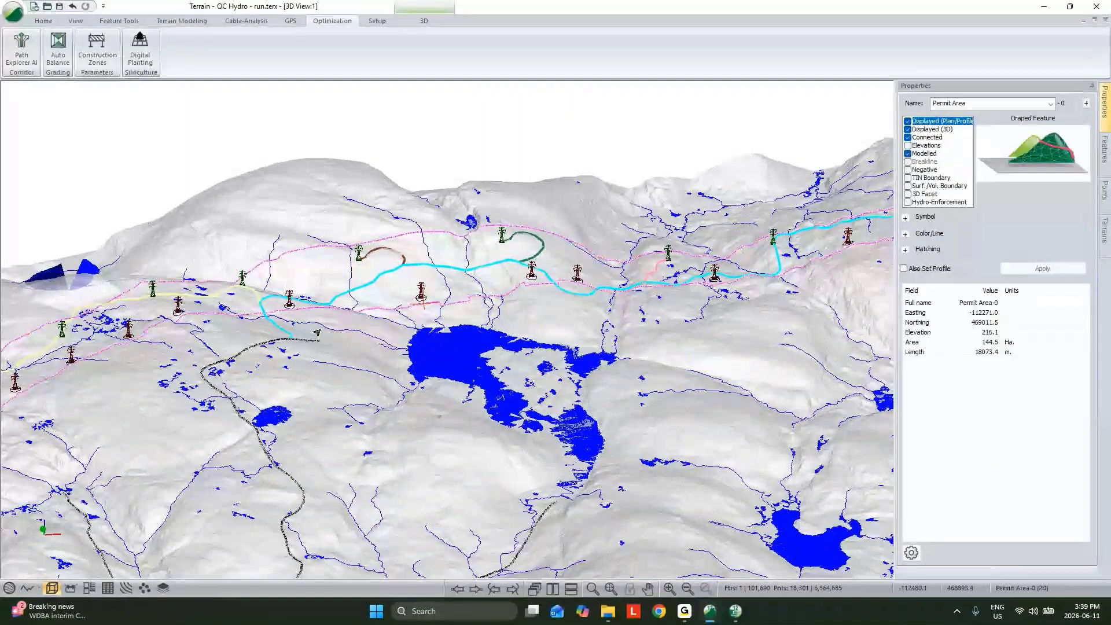
{"action": "middle_click_drag", "start_coordinate": [317, 333], "coordinate": [421, 466]}
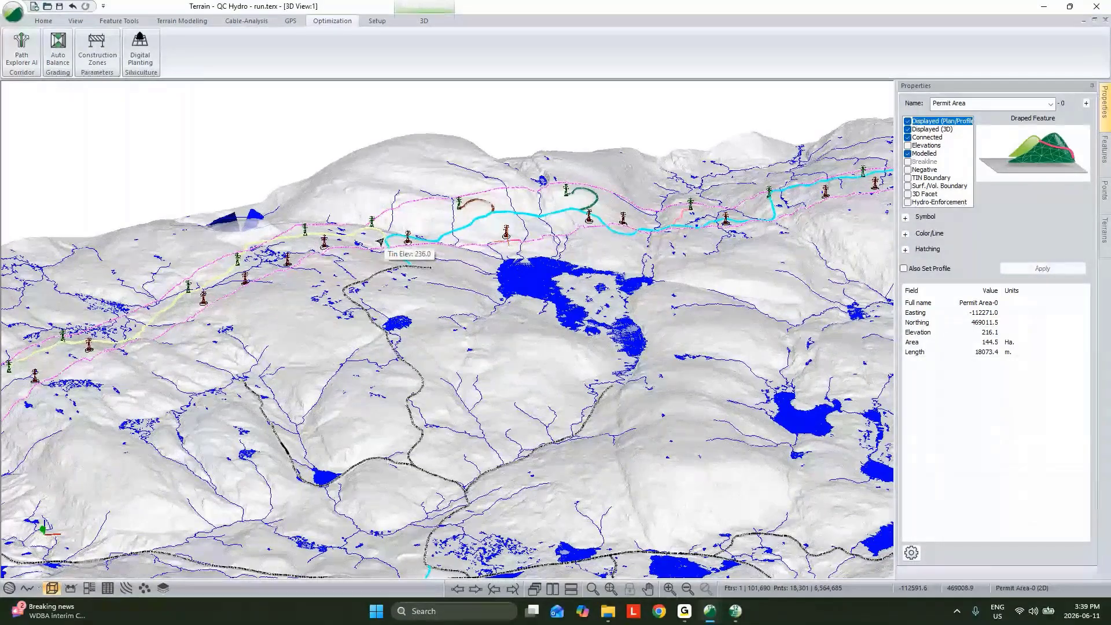
{"action": "middle_click_drag", "start_coordinate": [168, 318], "coordinate": [332, 308]}
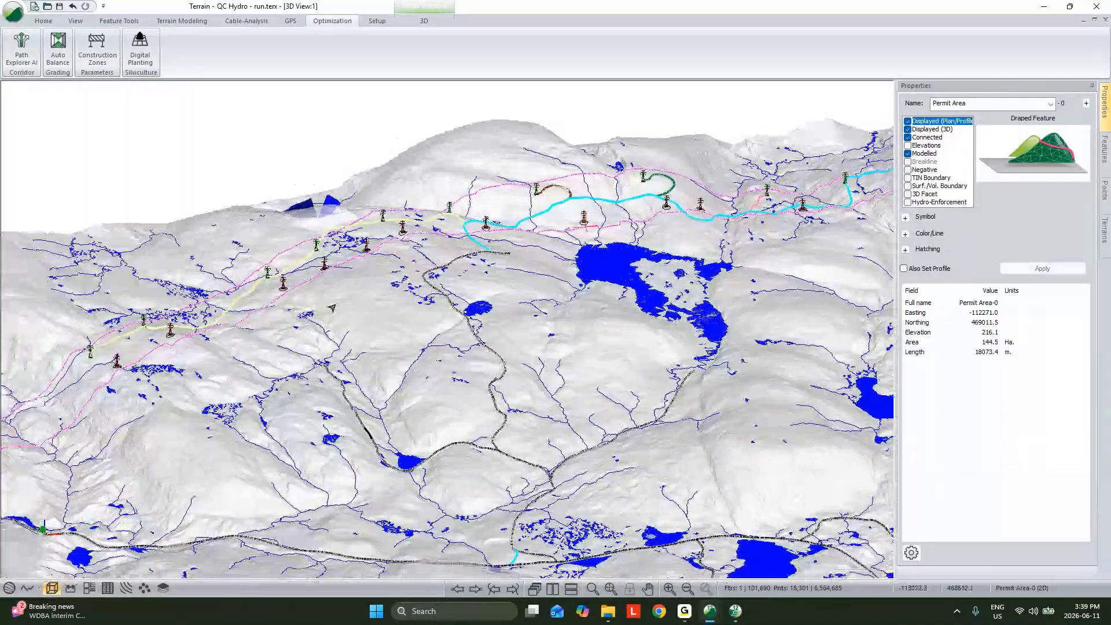
{"action": "middle_click_drag", "start_coordinate": [834, 195], "coordinate": [606, 346]}
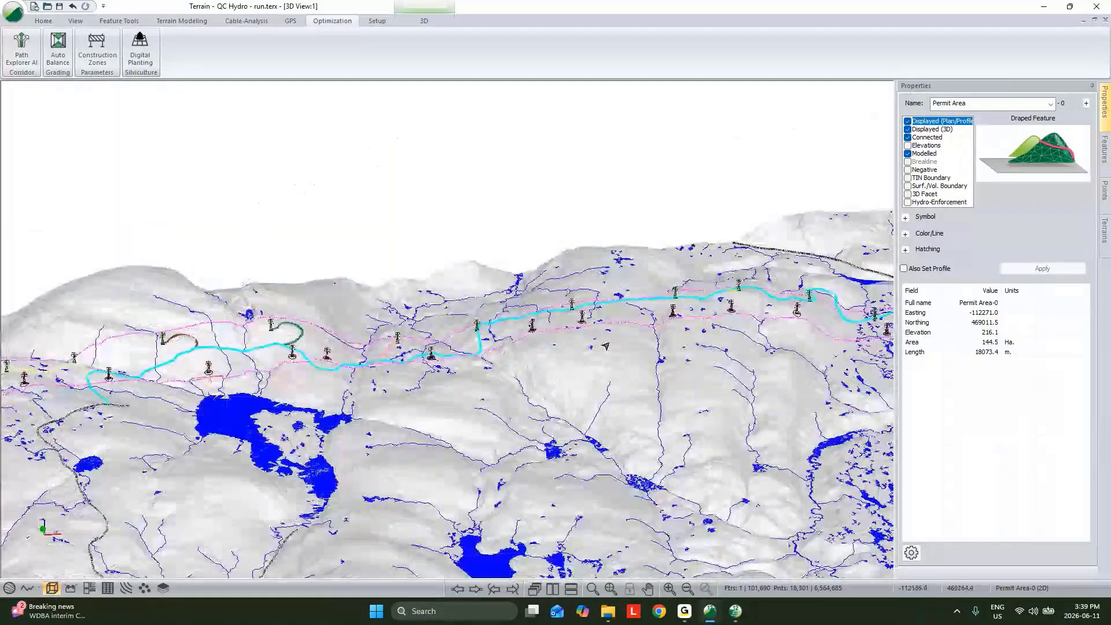
{"action": "middle_click_drag", "start_coordinate": [866, 340], "coordinate": [381, 371]}
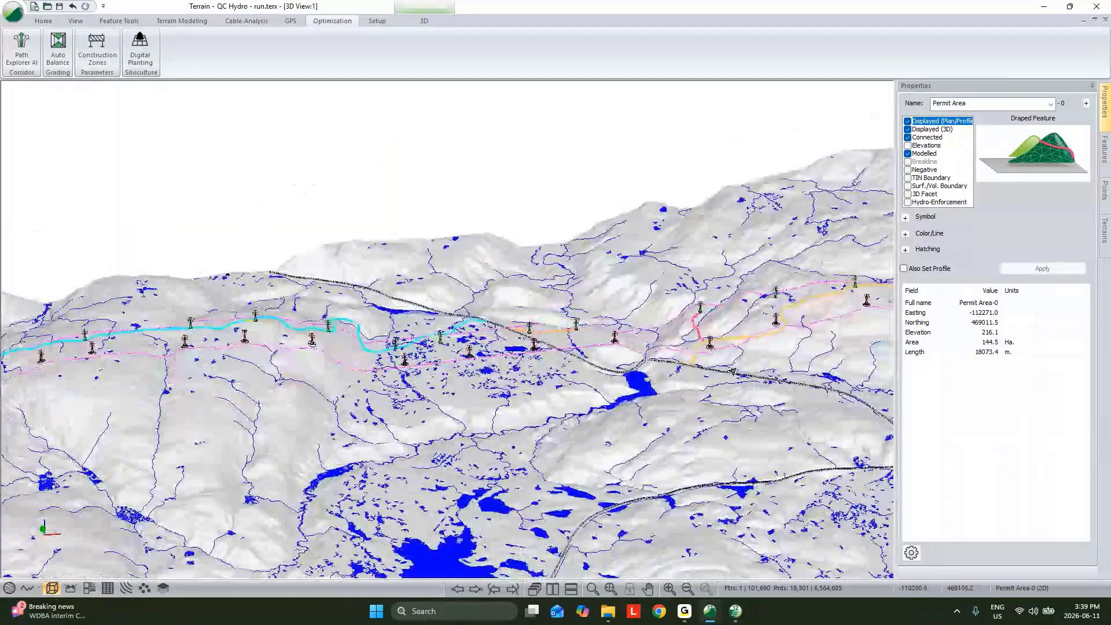
{"action": "middle_click_drag", "start_coordinate": [732, 371], "coordinate": [617, 360]}
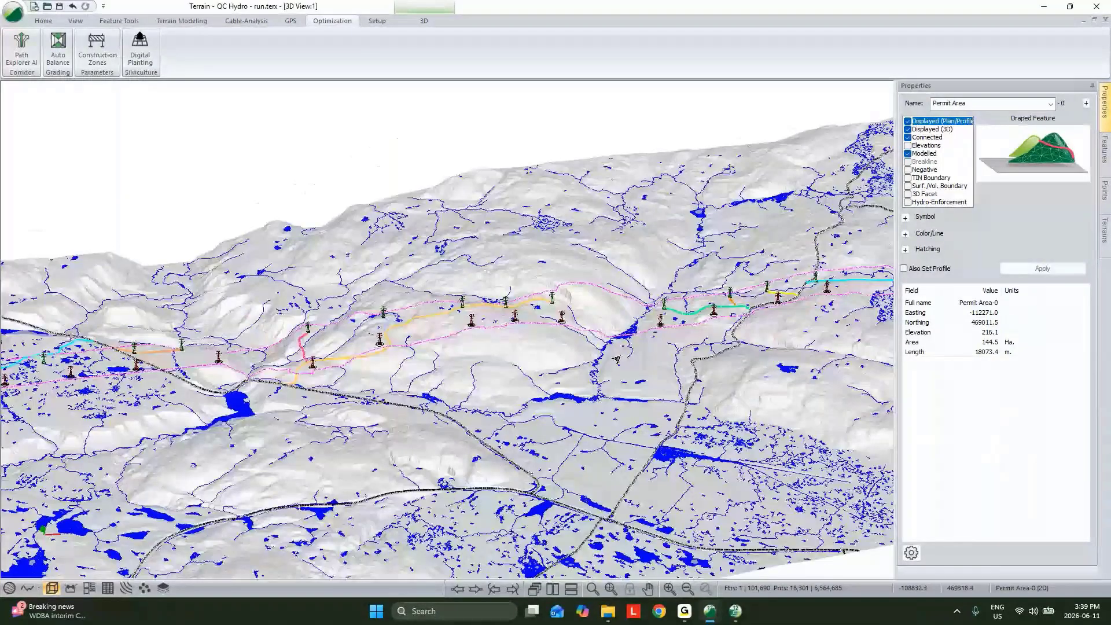
{"action": "middle_click_drag", "start_coordinate": [834, 333], "coordinate": [588, 377]}
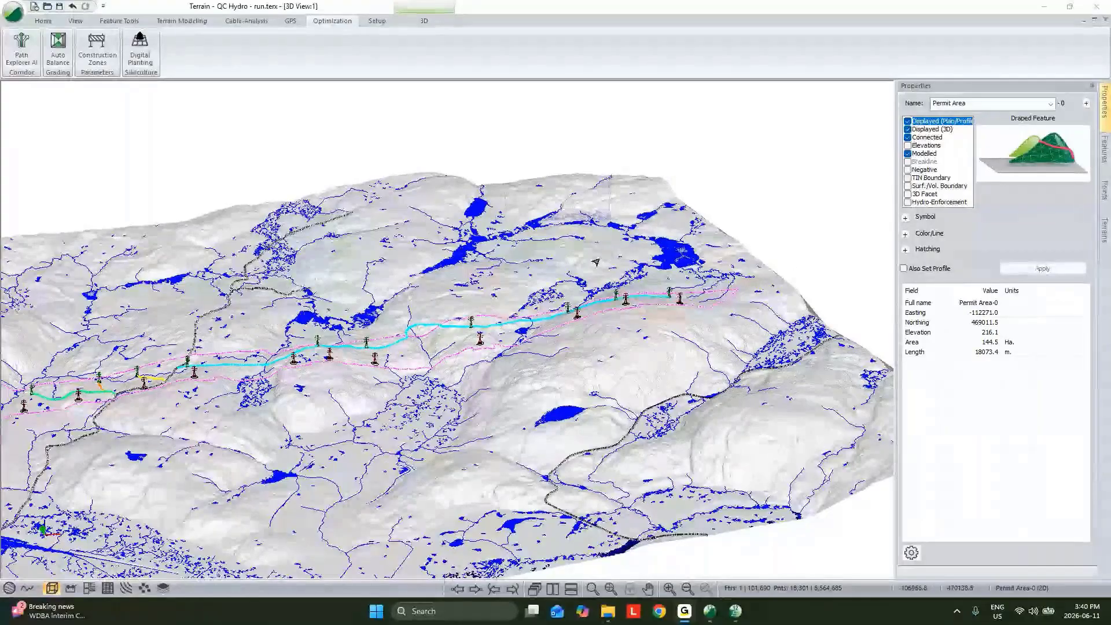
{"action": "middle_click_drag", "start_coordinate": [280, 336], "coordinate": [651, 317]}
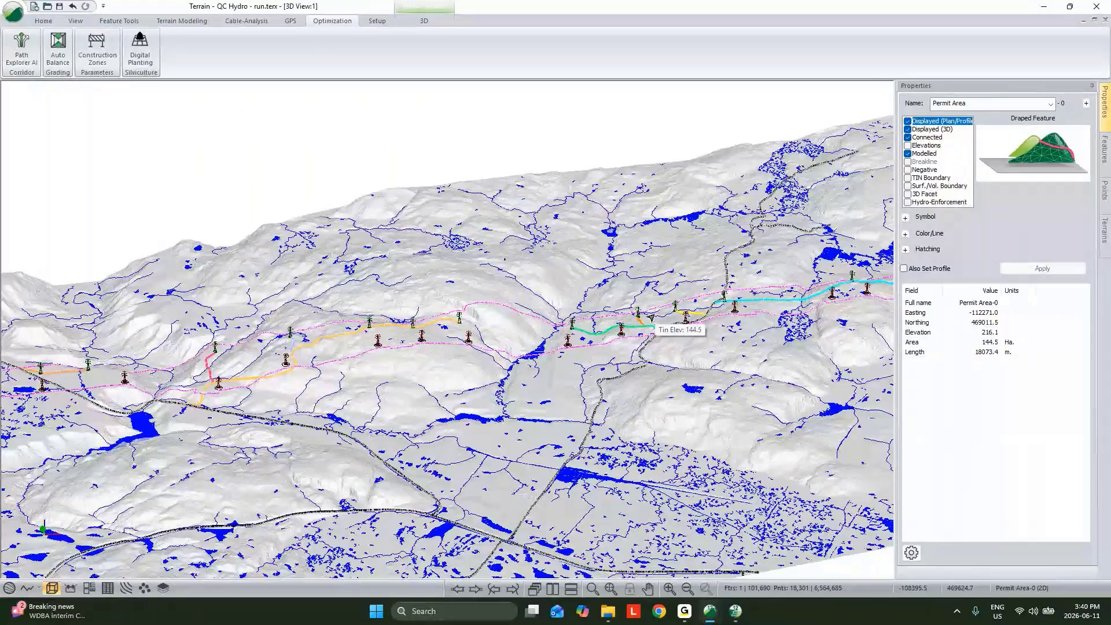
Switch to the Live Topo terrain and examine its generated paths and tower locations up close in 3D
{"action": "left_click", "coordinate": [710, 613]}
{"action": "left_click", "coordinate": [565, 305]}
{"action": "scroll", "coordinate": [564, 304], "scroll_direction": "up", "scroll_amount": 1}
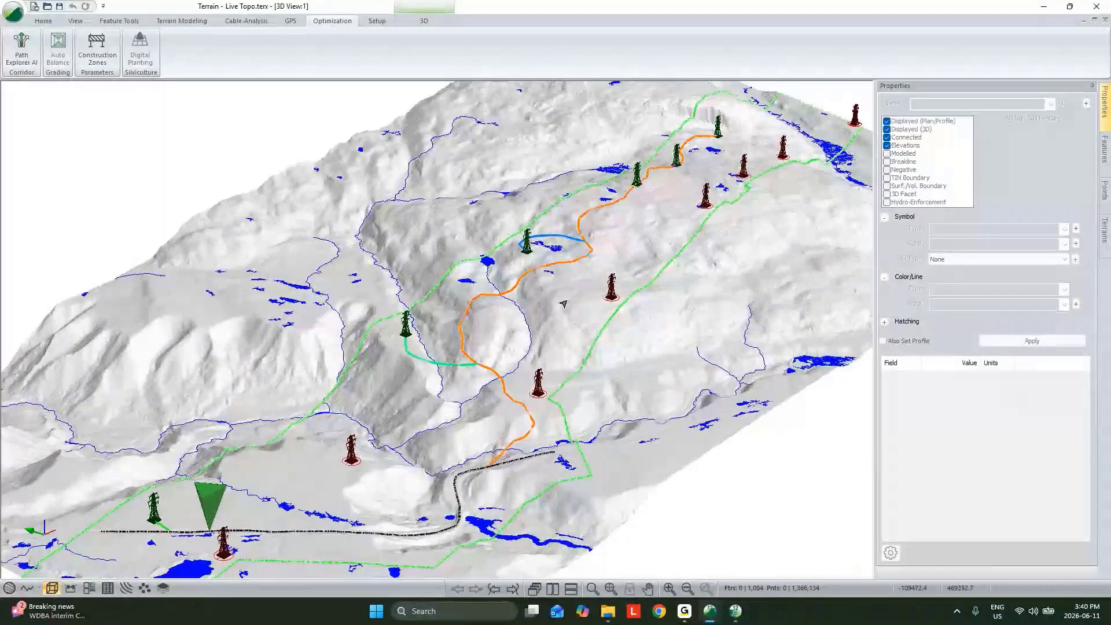
{"action": "middle_click_drag", "start_coordinate": [564, 303], "coordinate": [588, 255]}
Try to select the first XPATH-Run-1 path feature by name in the Live Topo terrain
{"action": "right_click", "coordinate": [590, 255]}
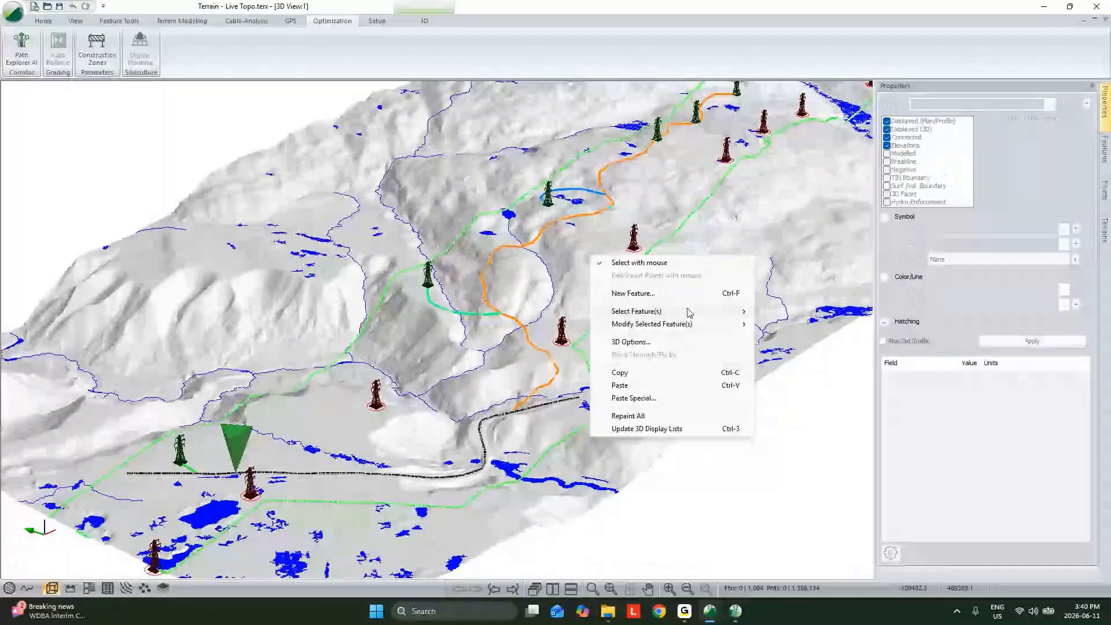
{"action": "mouse_move", "coordinate": [689, 313]}
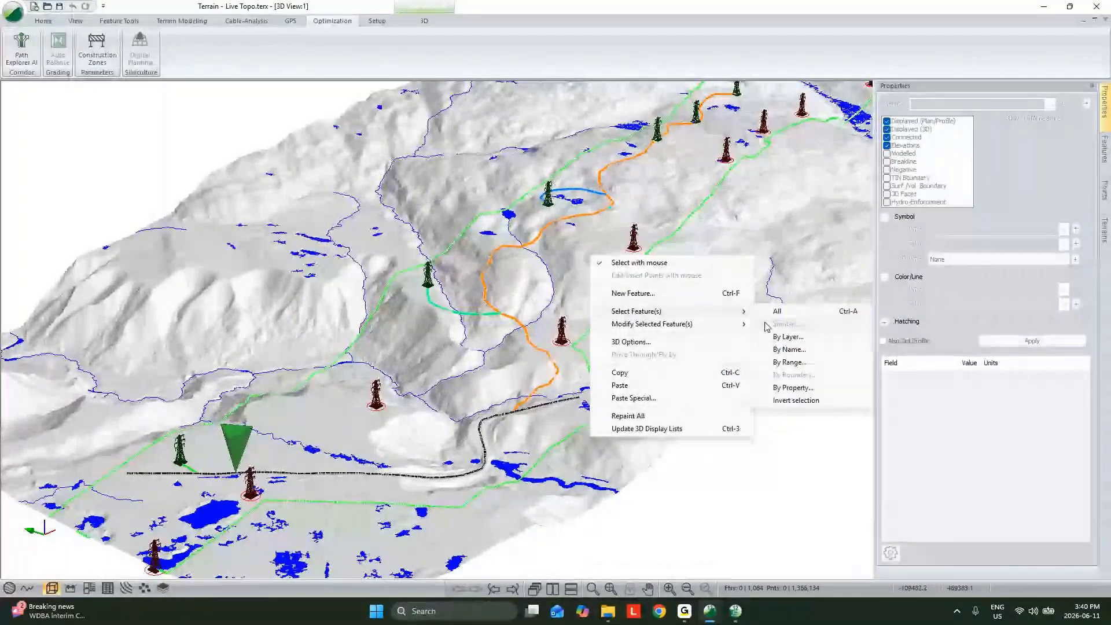
{"action": "left_click", "coordinate": [789, 350]}
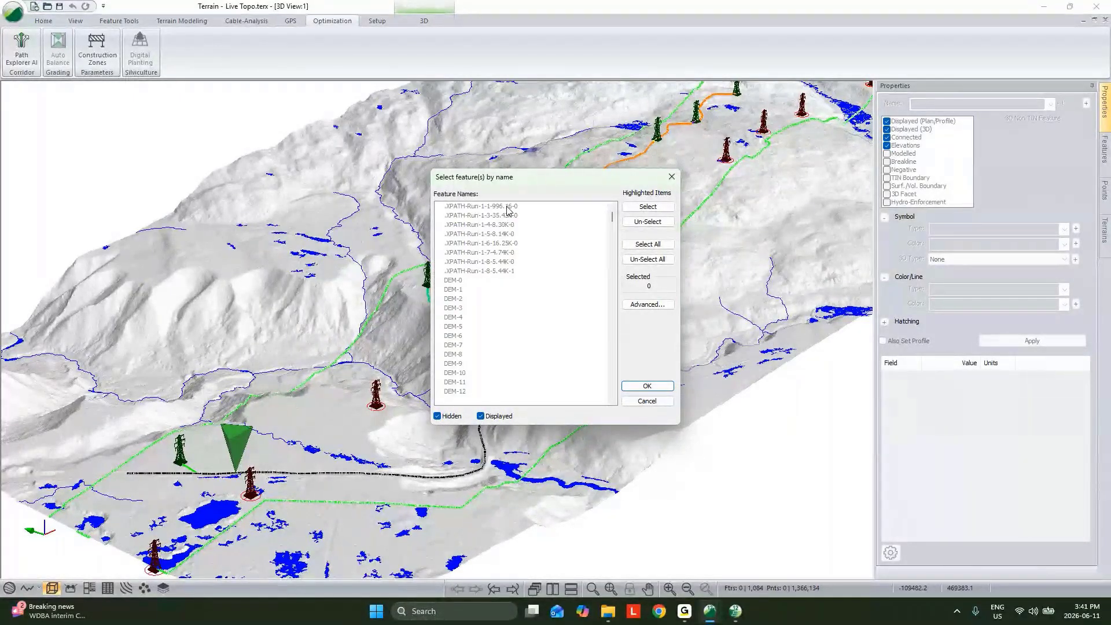
{"action": "left_click", "coordinate": [507, 209]}
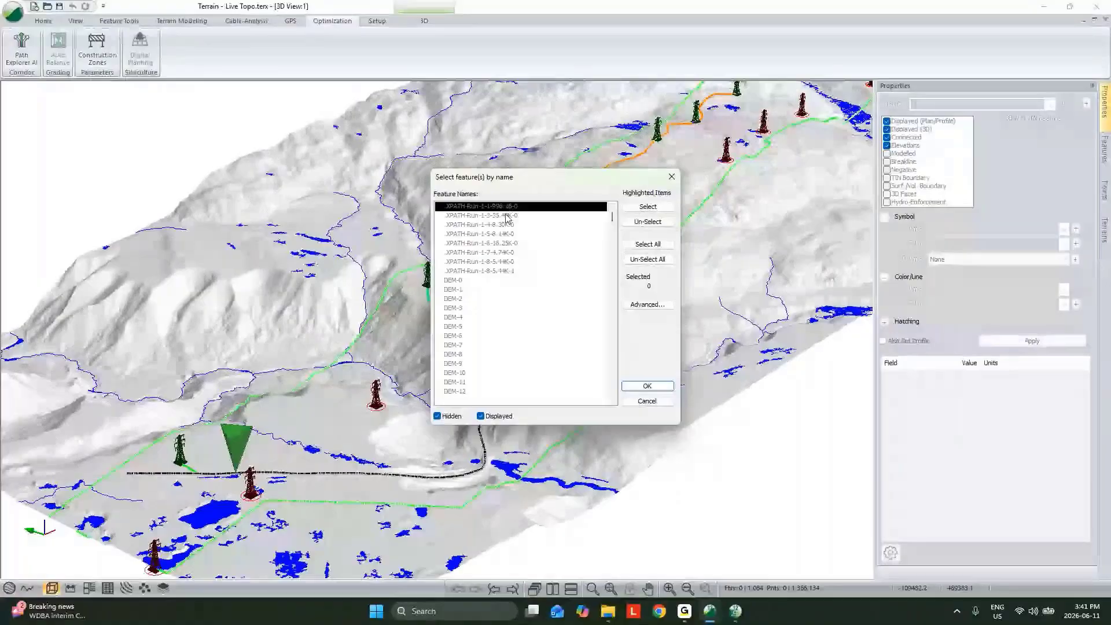
{"action": "left_click", "coordinate": [639, 385]}
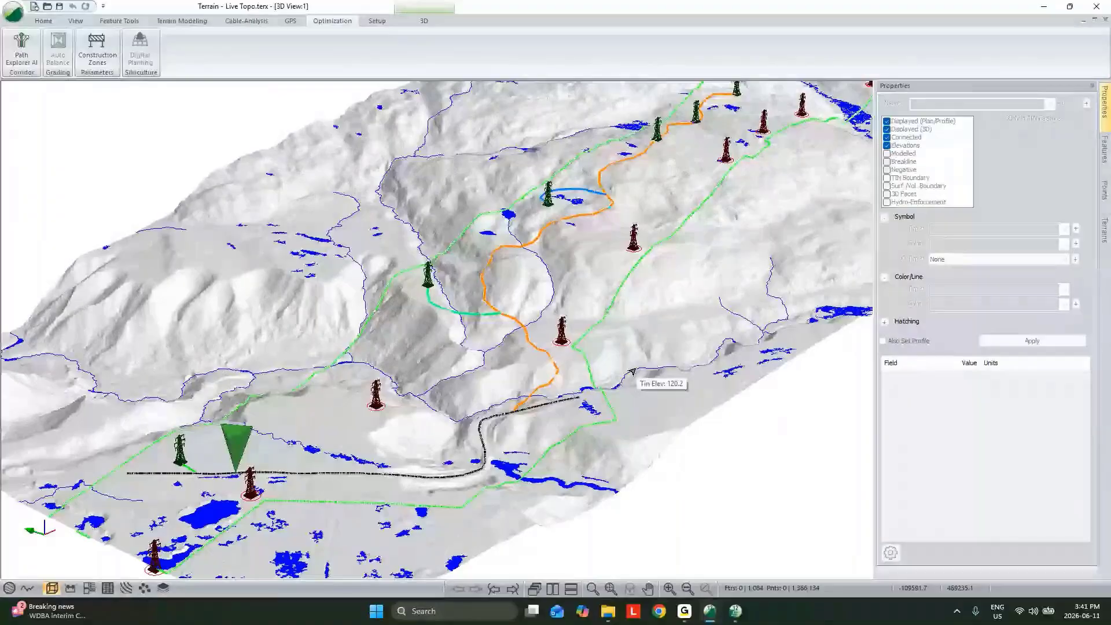
Switch to the Location design, restore its tiled views, and make the .XPATH-Run-1-4-8 alignment current
{"action": "left_click", "coordinate": [736, 614]}
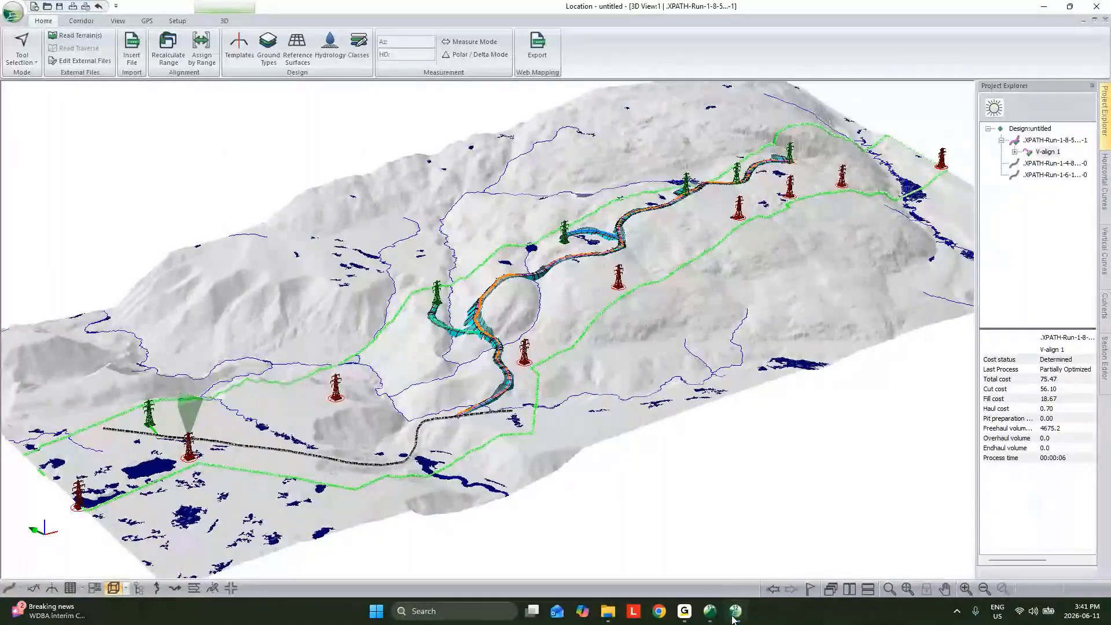
{"action": "left_click", "coordinate": [1094, 21]}
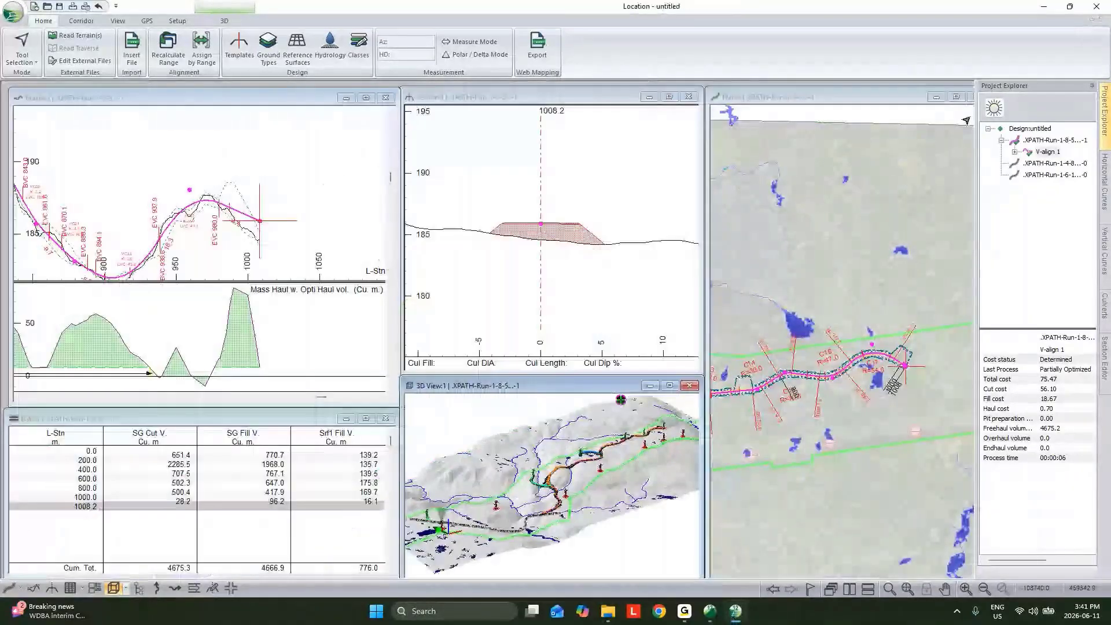
{"action": "left_click", "coordinate": [191, 507]}
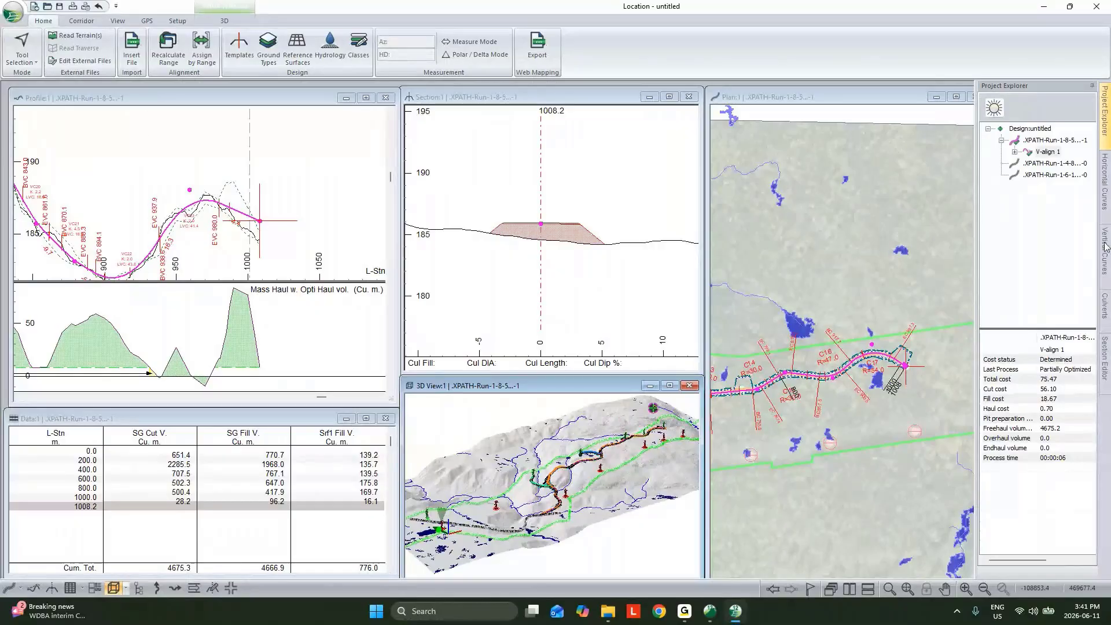
{"action": "left_click", "coordinate": [230, 589]}
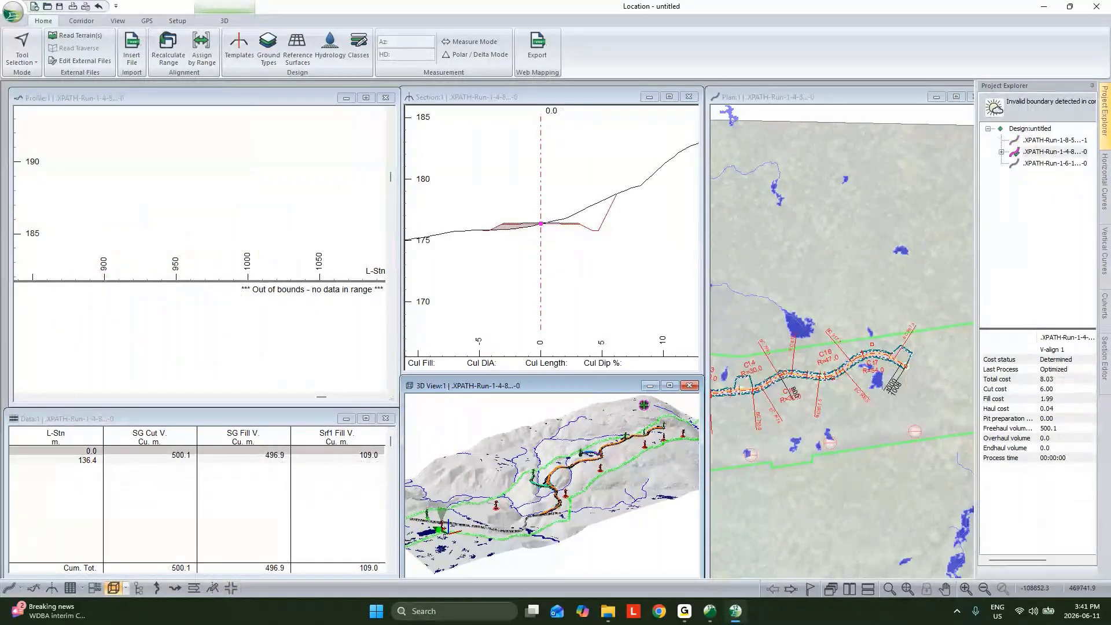
Make the .XPATH-Run-1-6-1 alignment current and create a new data window with the Alignment Summary report type
{"action": "left_click", "coordinate": [1054, 163]}
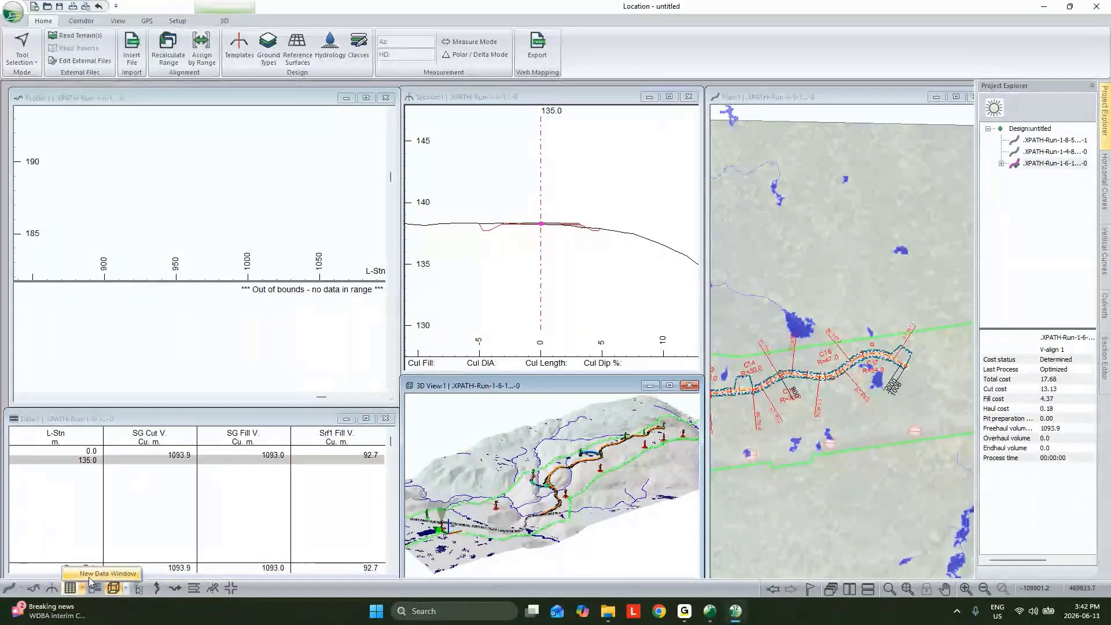
{"action": "left_click", "coordinate": [70, 588]}
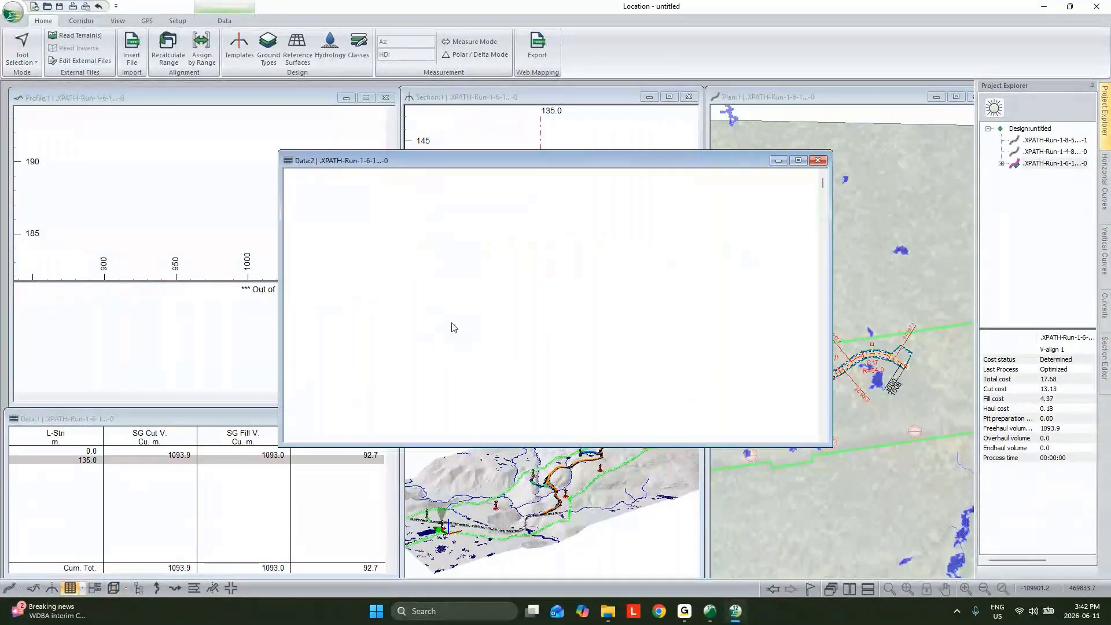
{"action": "right_click", "coordinate": [489, 290]}
{"action": "left_click", "coordinate": [520, 312]}
{"action": "left_click", "coordinate": [552, 278]}
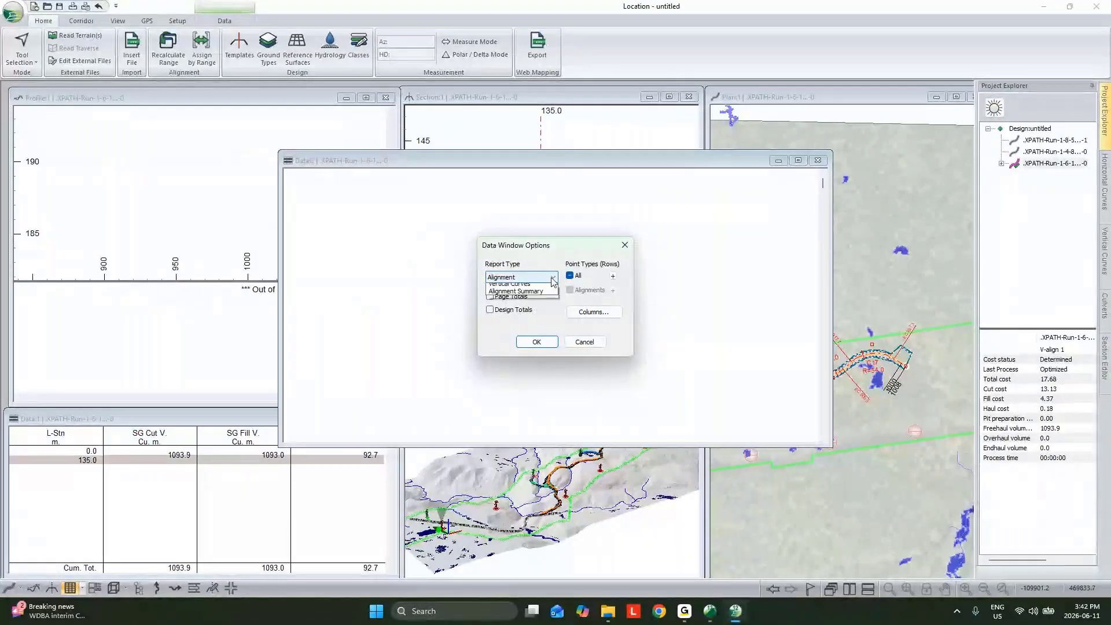
{"action": "left_click", "coordinate": [515, 291]}
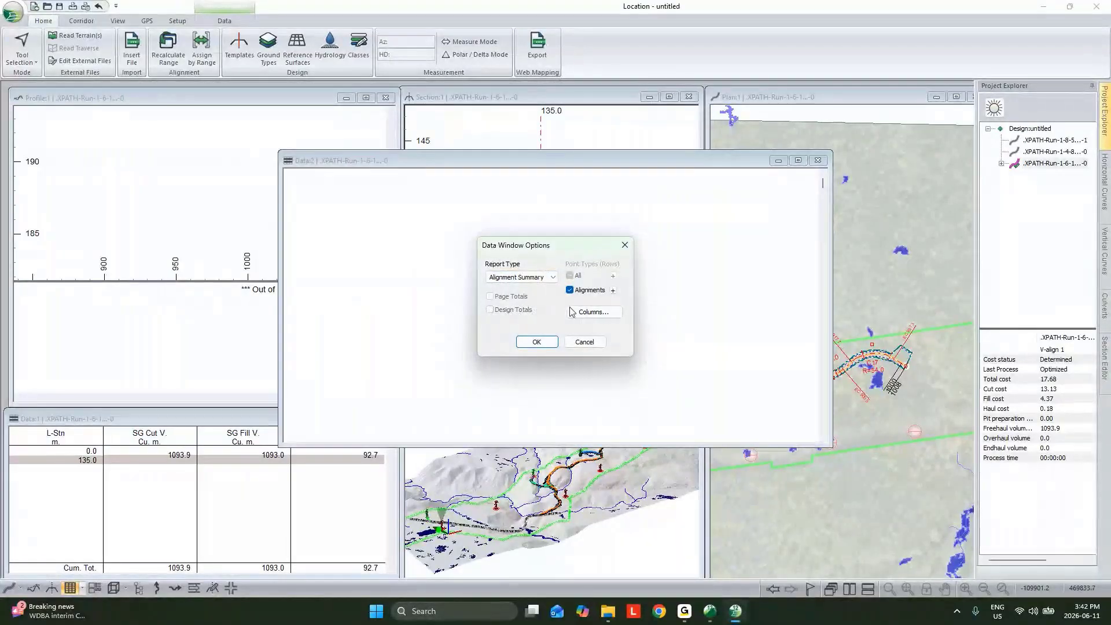
Add the Cut V. and Fill V. fields from Volumes General as columns and generate the alignment summary report
{"action": "left_click", "coordinate": [576, 312]}
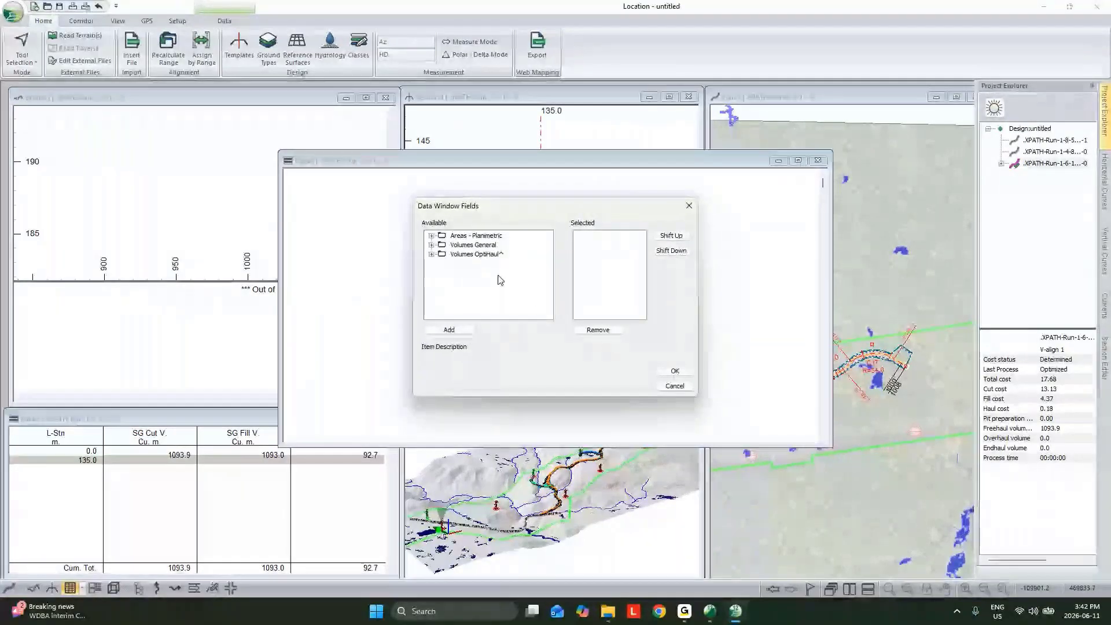
{"action": "double_click", "coordinate": [472, 244]}
{"action": "double_click", "coordinate": [471, 254]}
{"action": "double_click", "coordinate": [470, 263]}
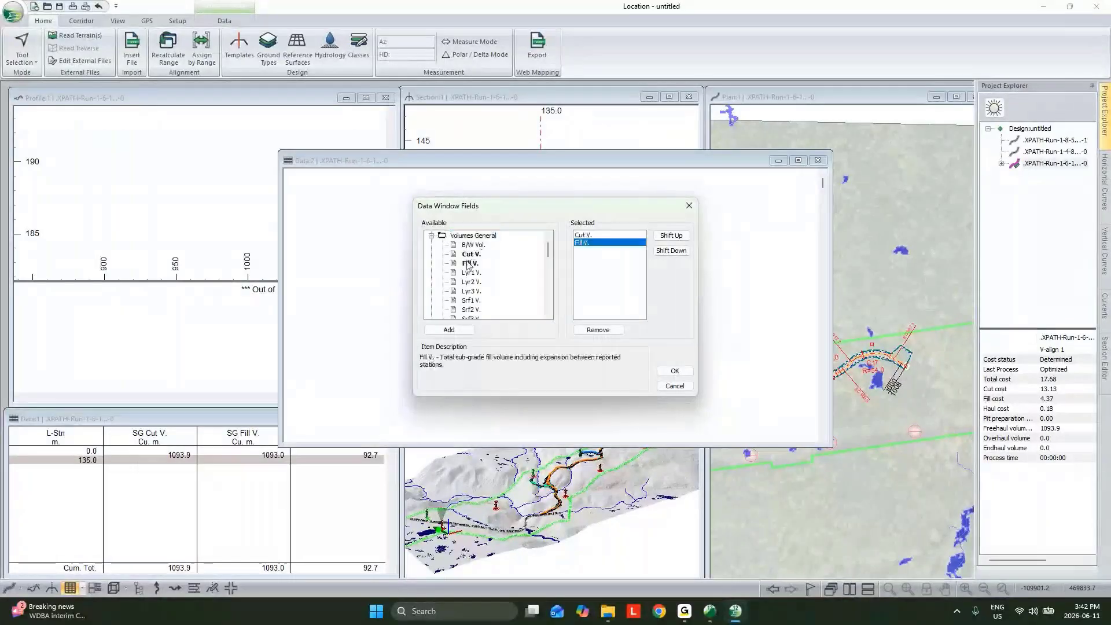
{"action": "scroll", "coordinate": [483, 265], "scroll_direction": "up", "scroll_amount": 1}
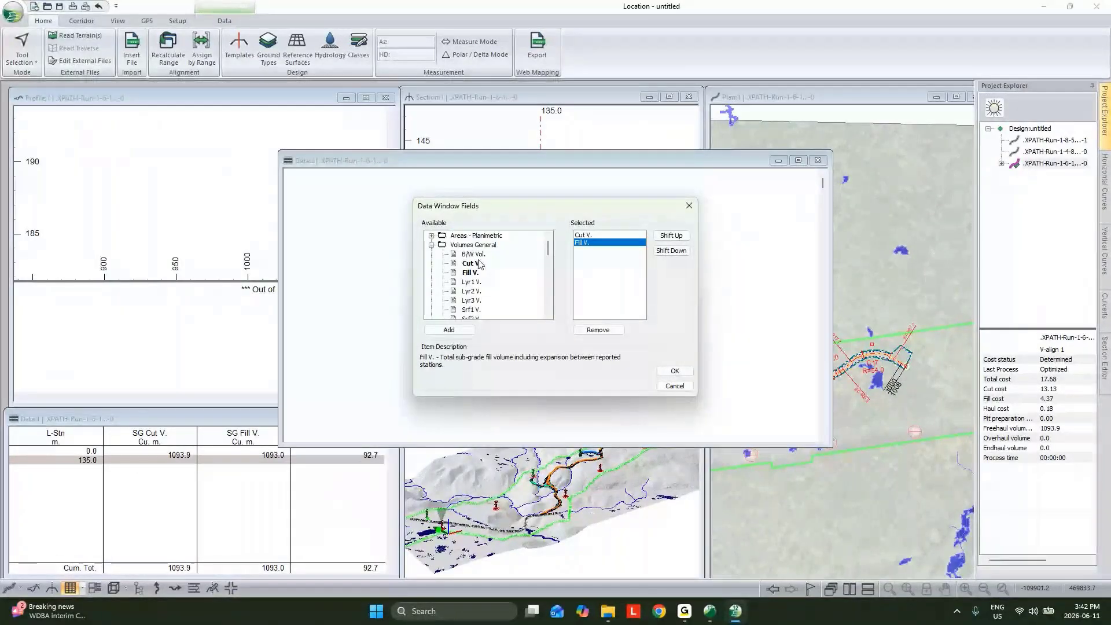
{"action": "scroll", "coordinate": [485, 265], "scroll_direction": "down", "scroll_amount": 3}
{"action": "left_click", "coordinate": [670, 372]}
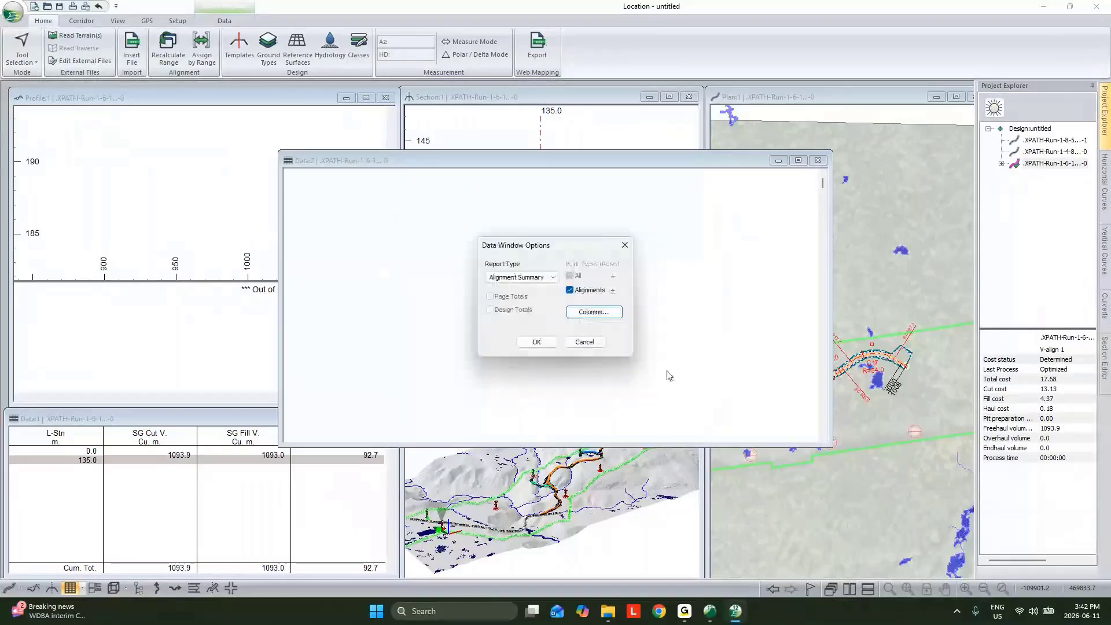
{"action": "left_click", "coordinate": [536, 342]}
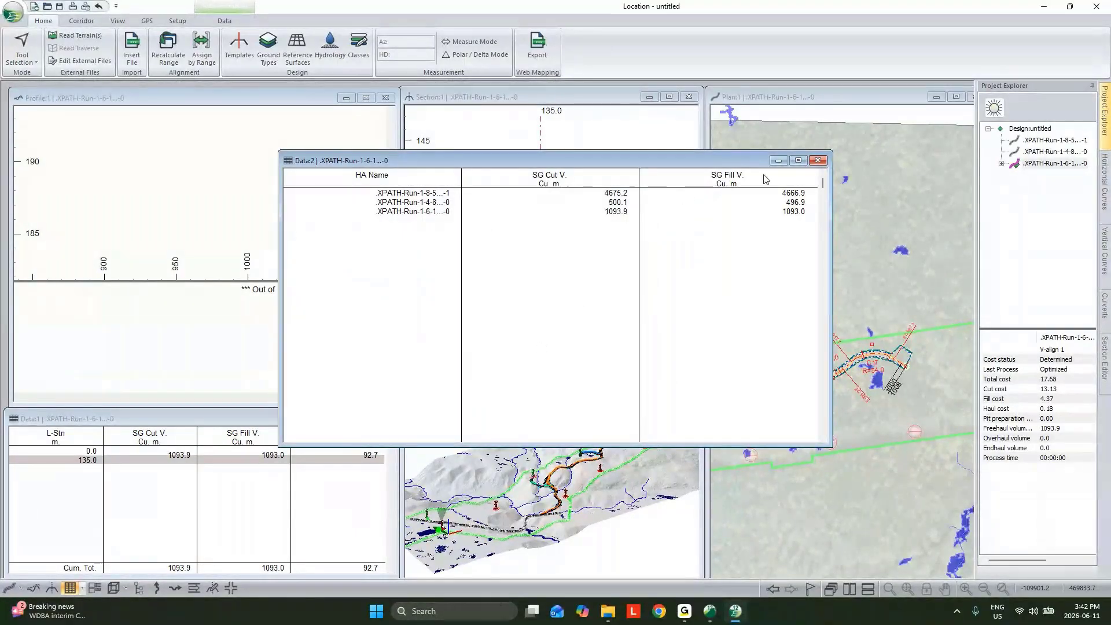
Close the alignment summary window and fit the full .XPATH-Run-1-6-1 profile and mass haul diagram in view
{"action": "left_click", "coordinate": [818, 160]}
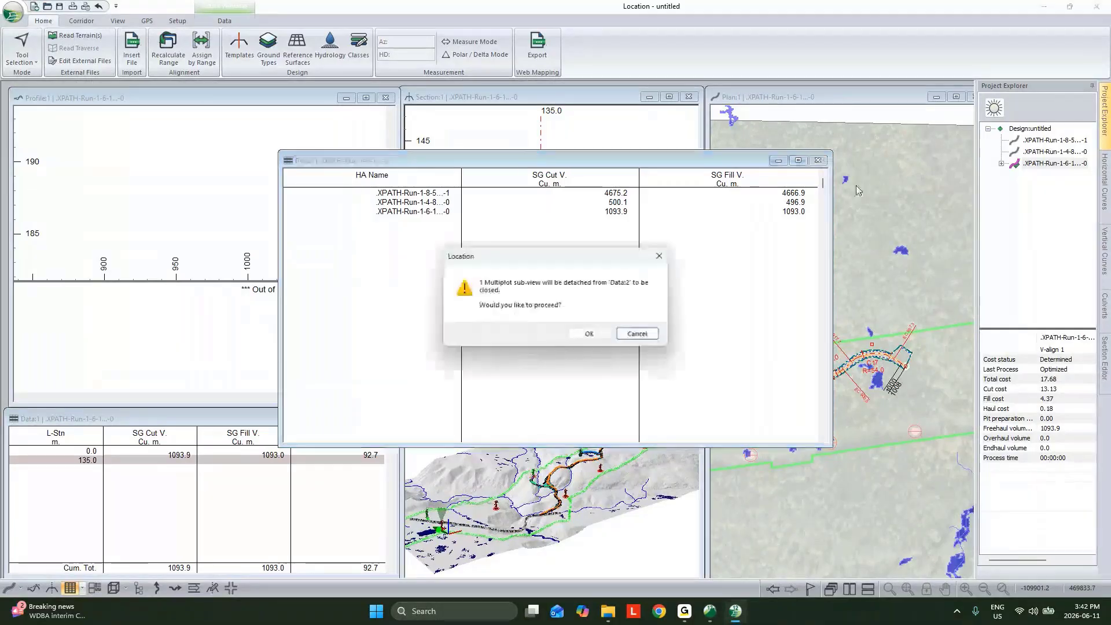
{"action": "left_click", "coordinate": [601, 336]}
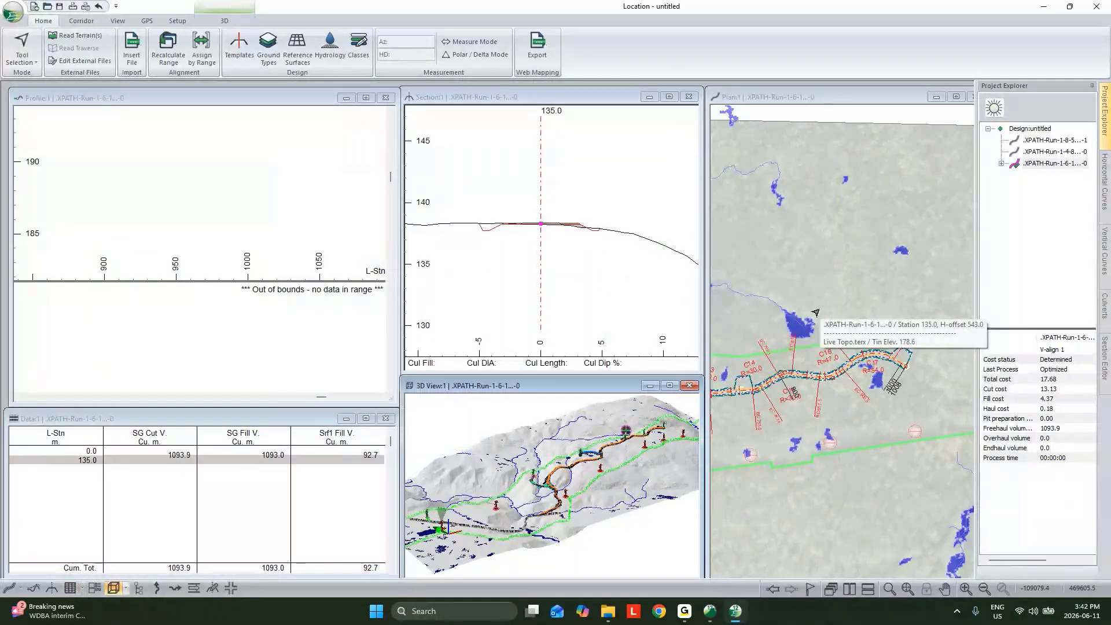
{"action": "scroll", "coordinate": [593, 492], "scroll_direction": "up", "scroll_amount": 5}
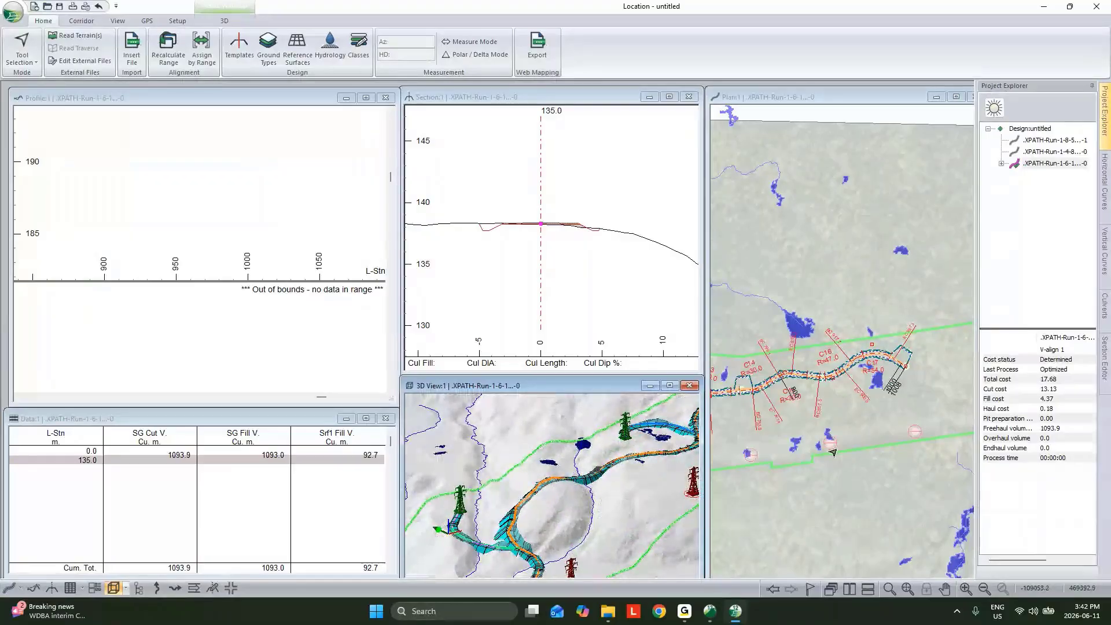
{"action": "left_click", "coordinate": [223, 97]}
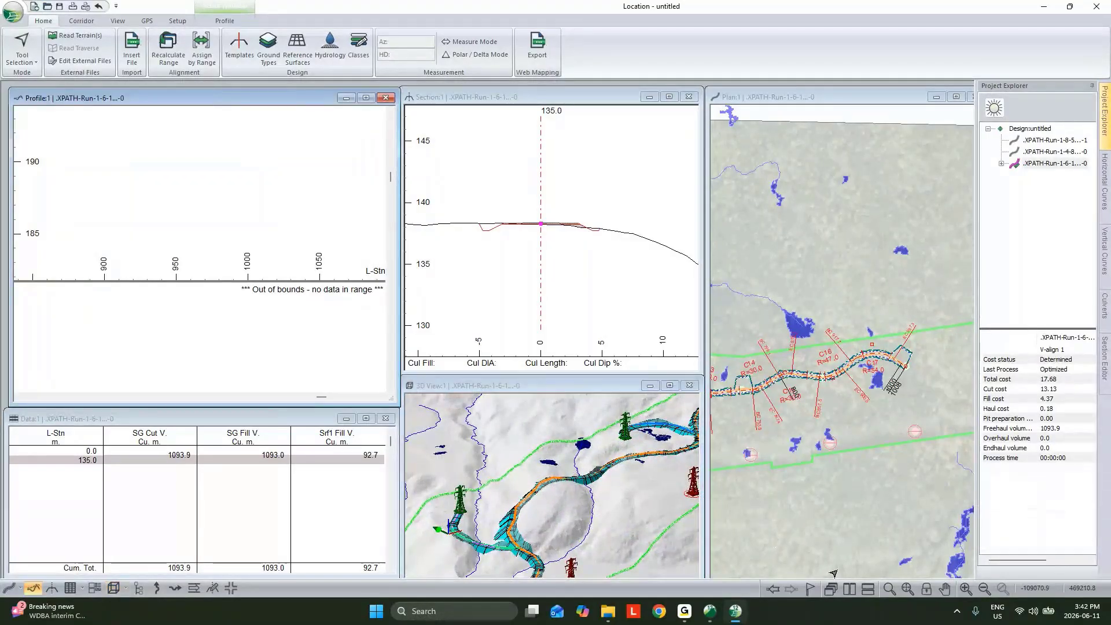
{"action": "left_click", "coordinate": [907, 589]}
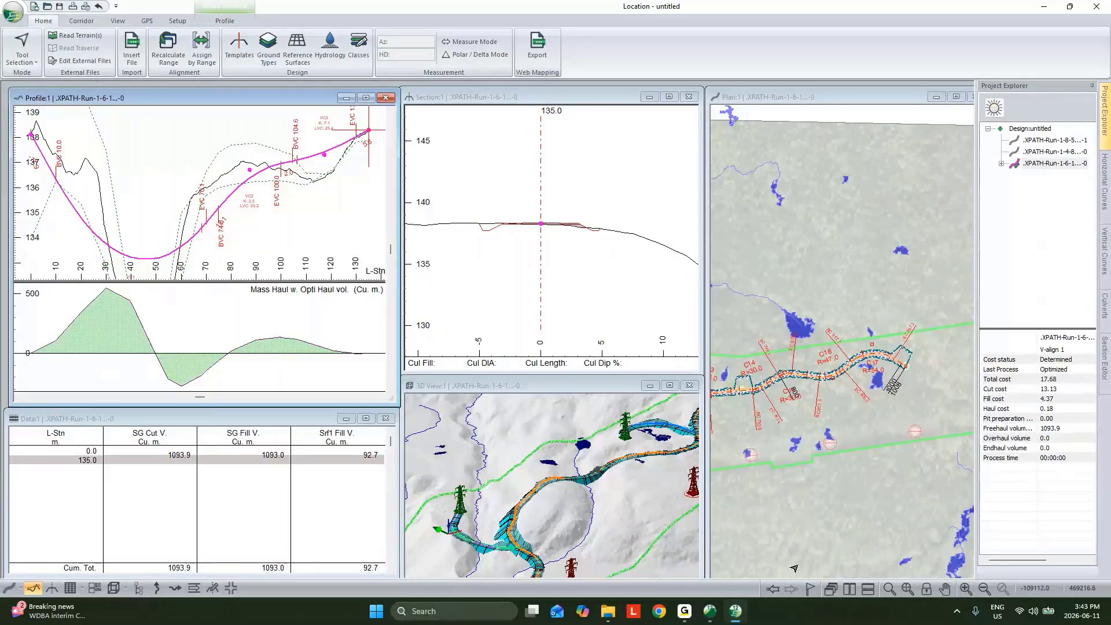
Switch to the QC Hydro terrain and examine the generated access paths along the whole permit corridor in 3D
{"action": "mouse_move", "coordinate": [710, 611]}
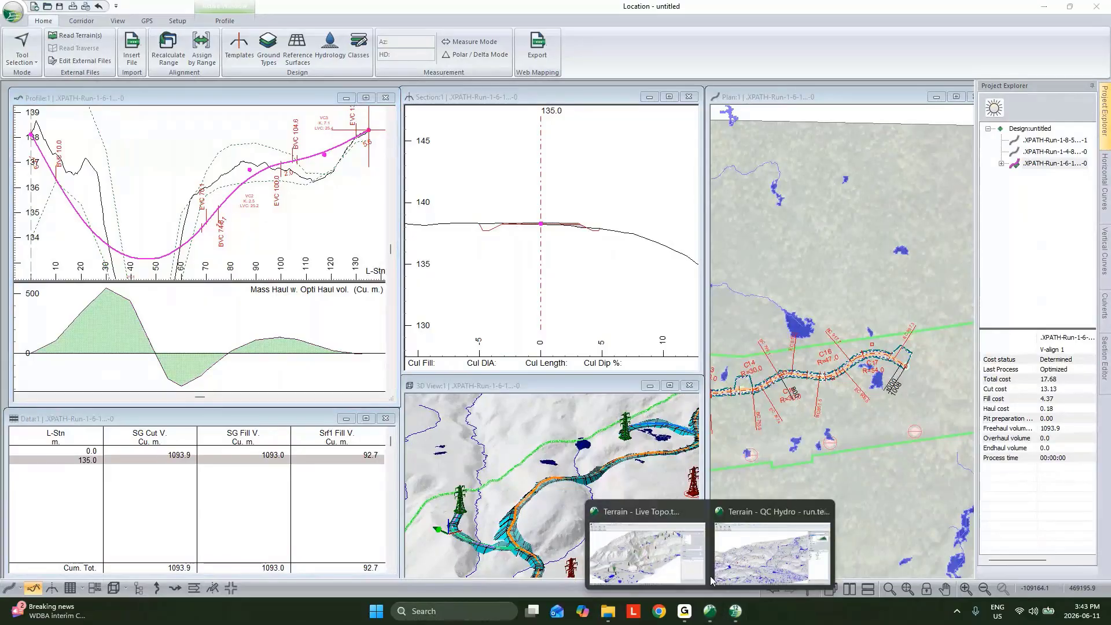
{"action": "left_click", "coordinate": [683, 559]}
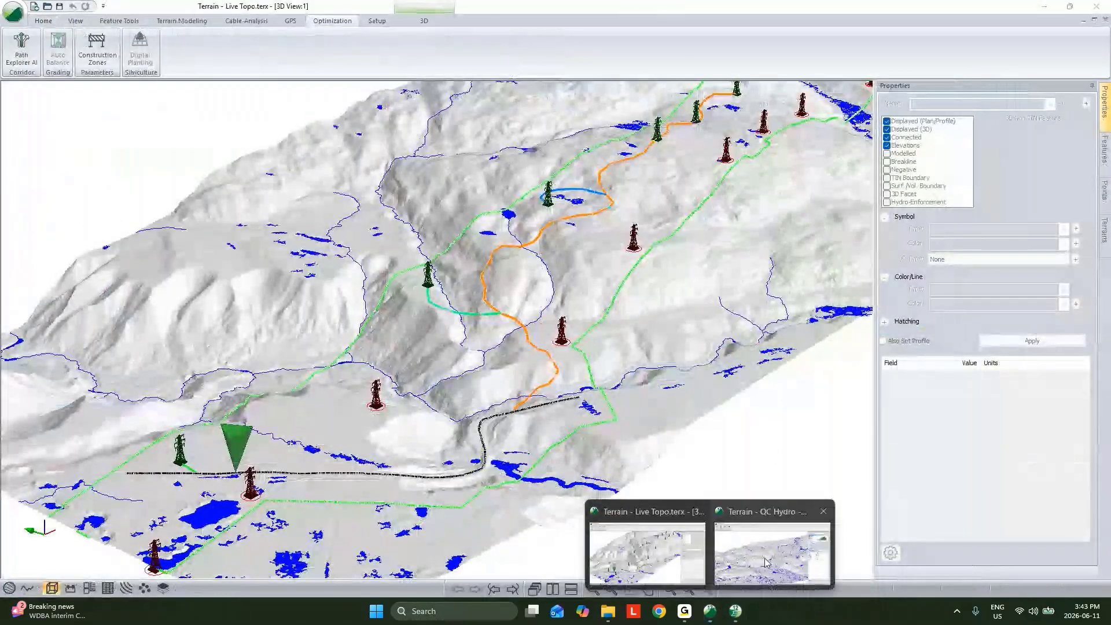
{"action": "left_click", "coordinate": [767, 517]}
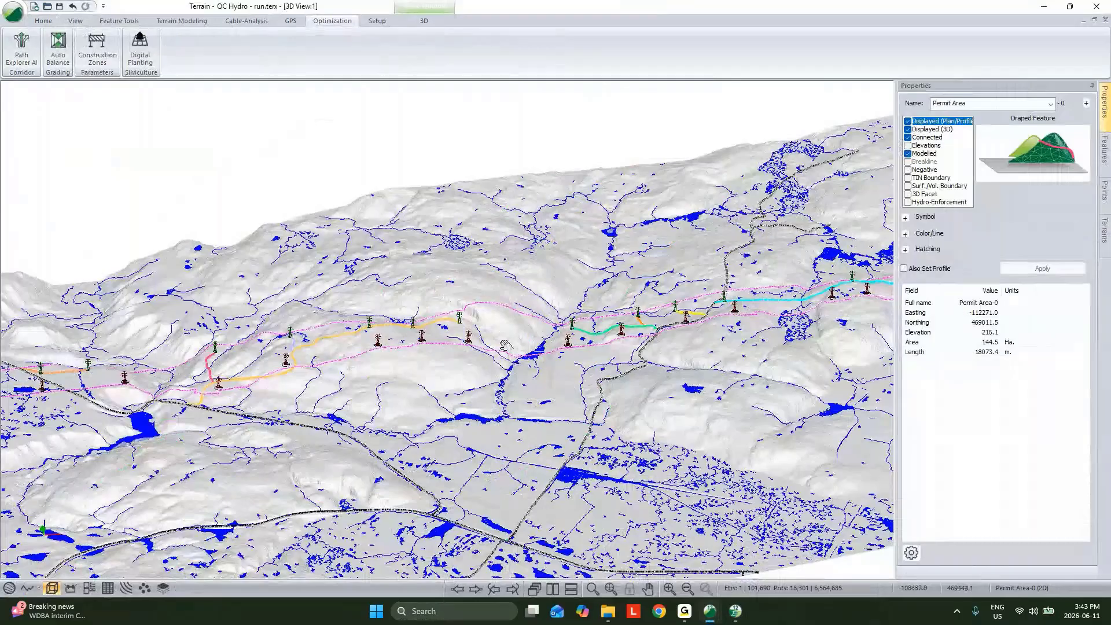
{"action": "scroll", "coordinate": [504, 346], "scroll_direction": "down", "scroll_amount": 1}
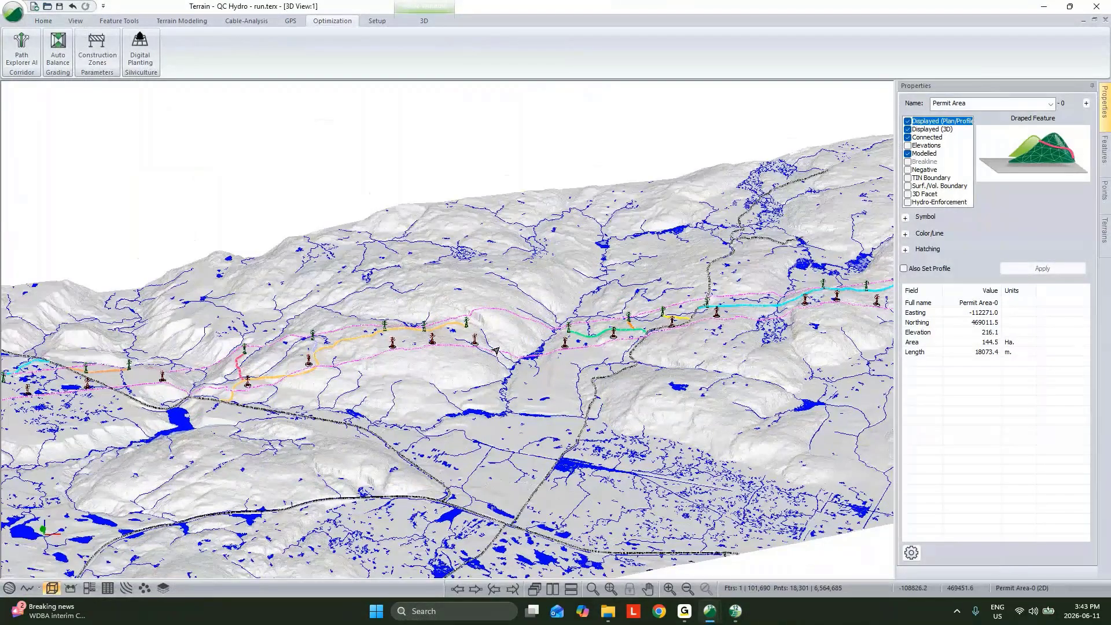
{"action": "left_click_drag", "start_coordinate": [496, 350], "coordinate": [643, 317]}
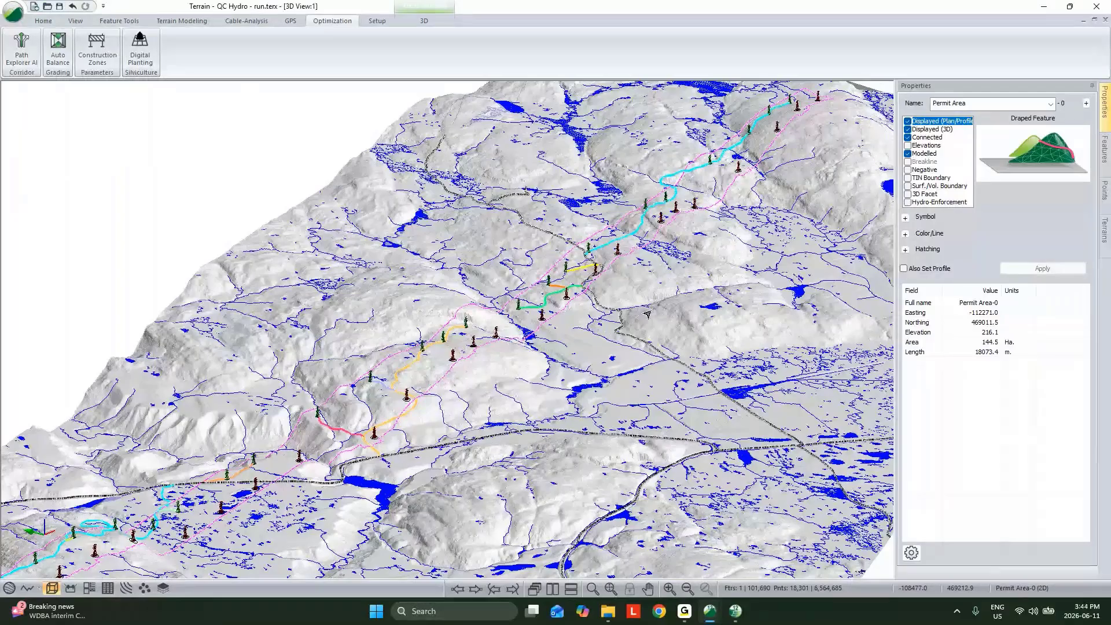
Return to the Location design and make the .XPATH-Run-1-8-5 alignment current
{"action": "key", "text": "alt+Tab"}
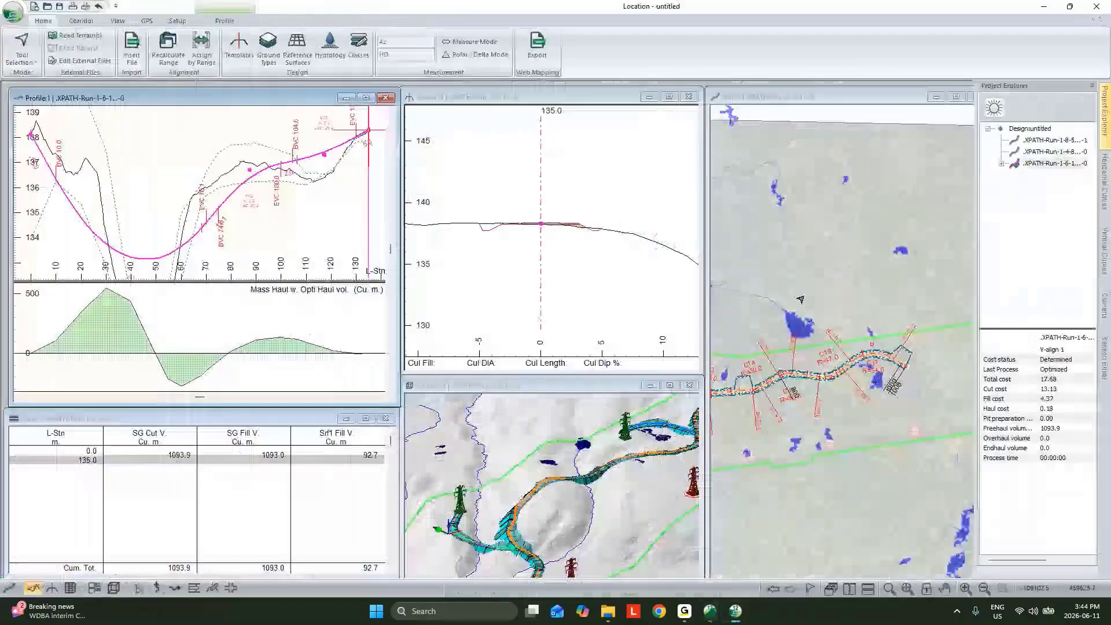
{"action": "mouse_move", "coordinate": [800, 299]}
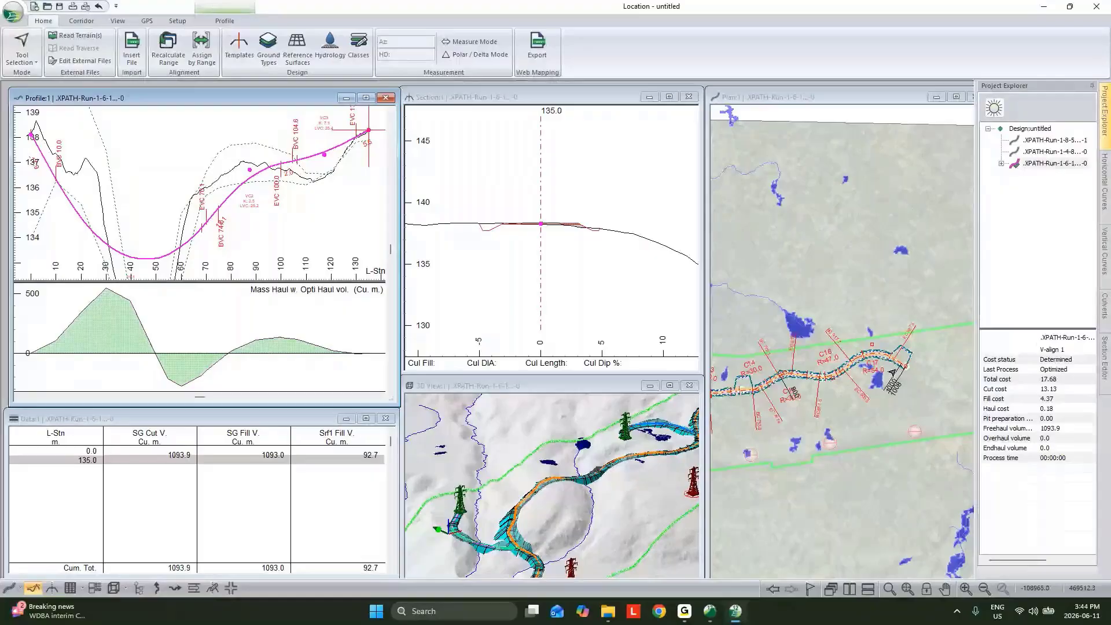
{"action": "left_click", "coordinate": [1028, 153]}
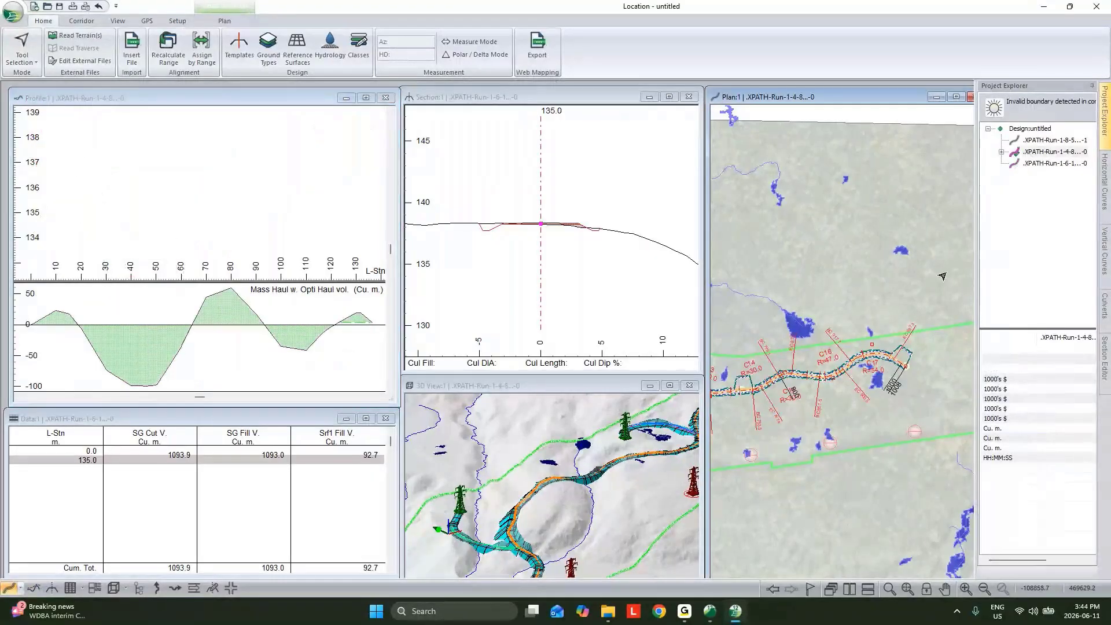
{"action": "left_click", "coordinate": [1042, 143]}
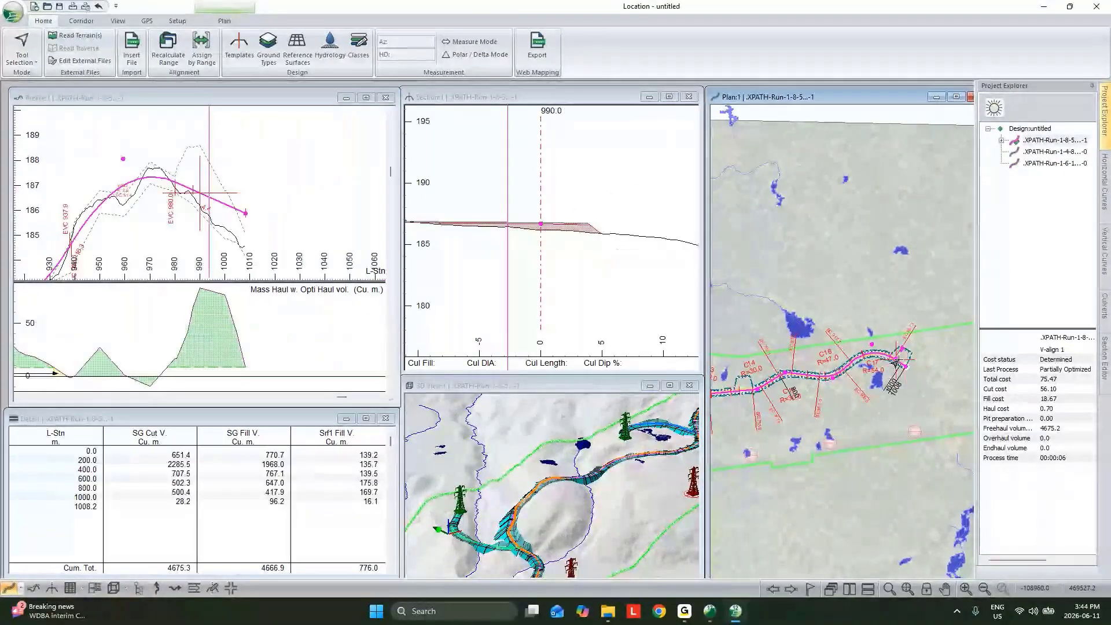
Open the Template Editor for the cross section at station 990.0 and retrieve Misc. Components from the e-Library
{"action": "left_click", "coordinate": [608, 236]}
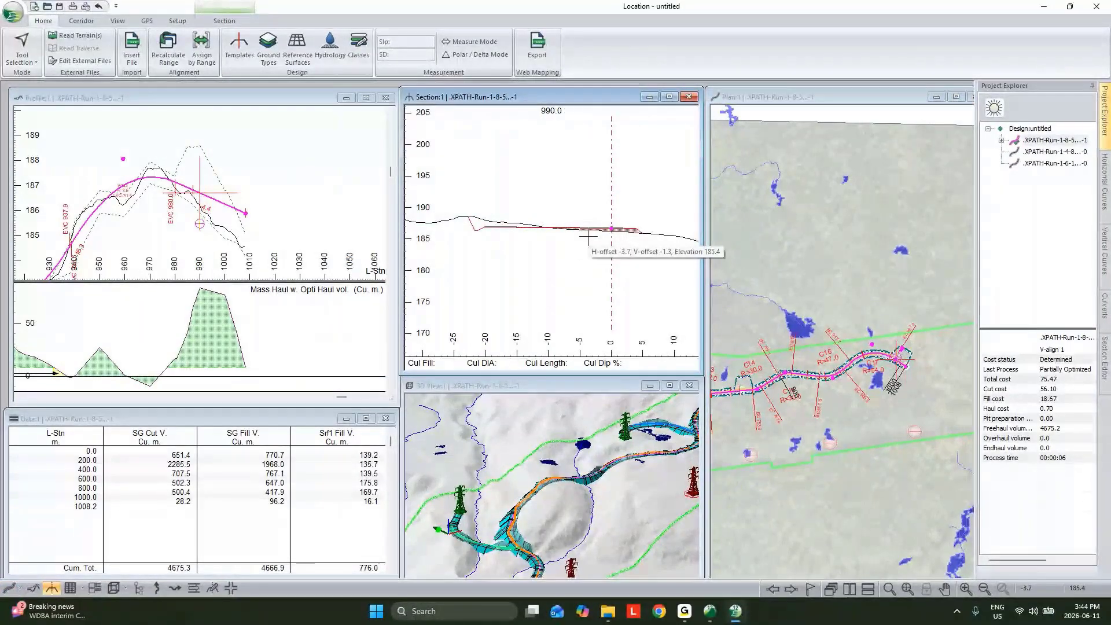
{"action": "left_click", "coordinate": [241, 56]}
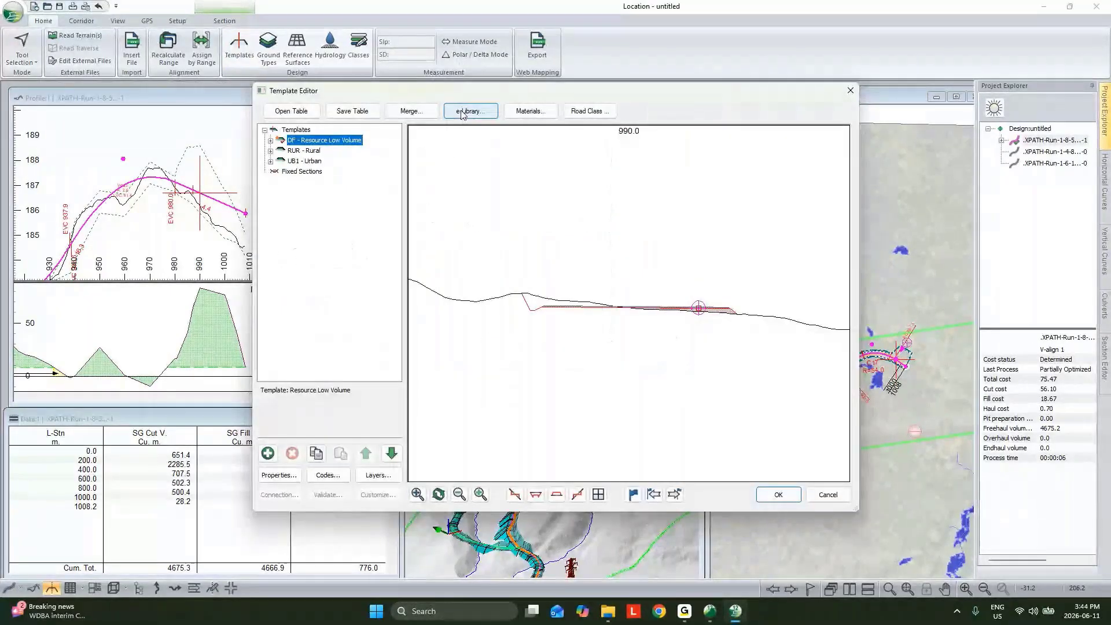
{"action": "left_click", "coordinate": [463, 112]}
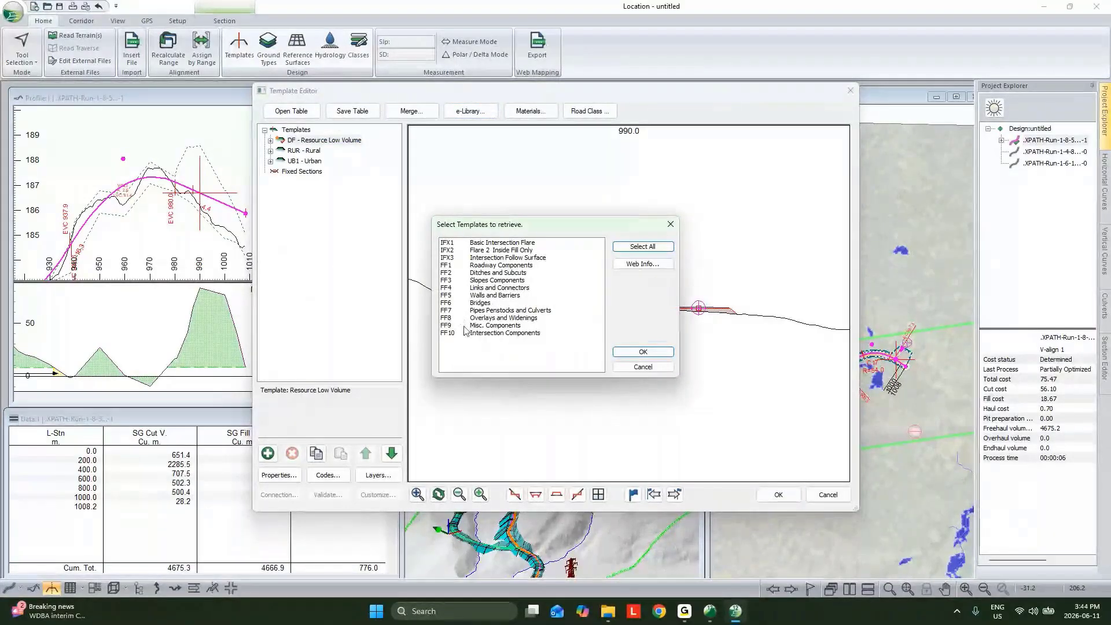
{"action": "left_click", "coordinate": [475, 325]}
{"action": "left_click", "coordinate": [641, 351]}
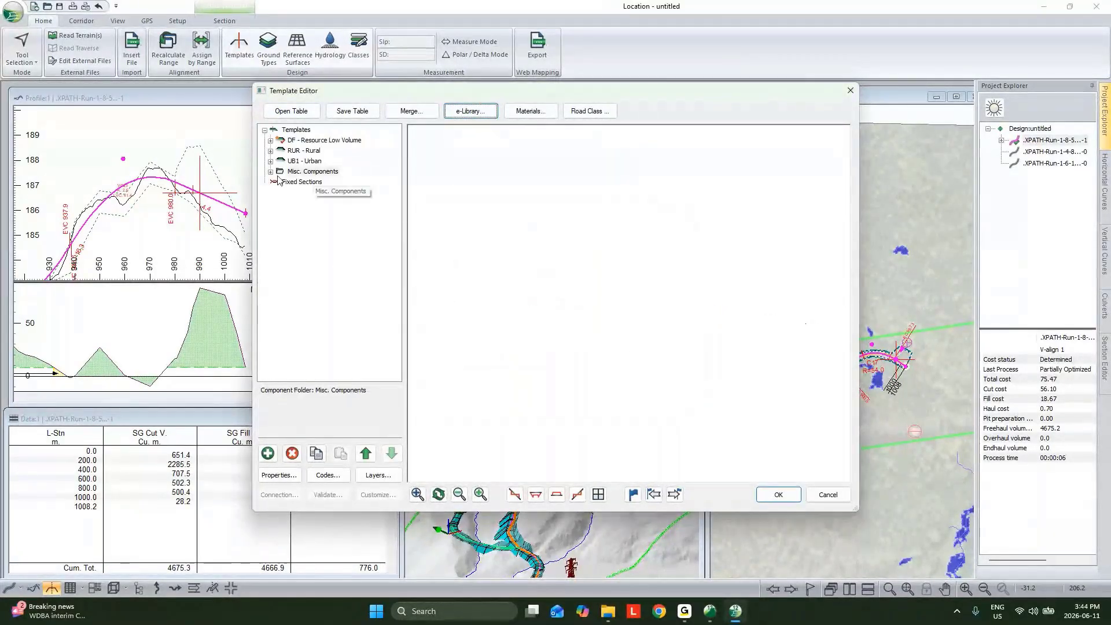
Preview the Pad IV - Windfarm (BETA)-left component from Misc. Components up close on the cross section
{"action": "left_click", "coordinate": [270, 171]}
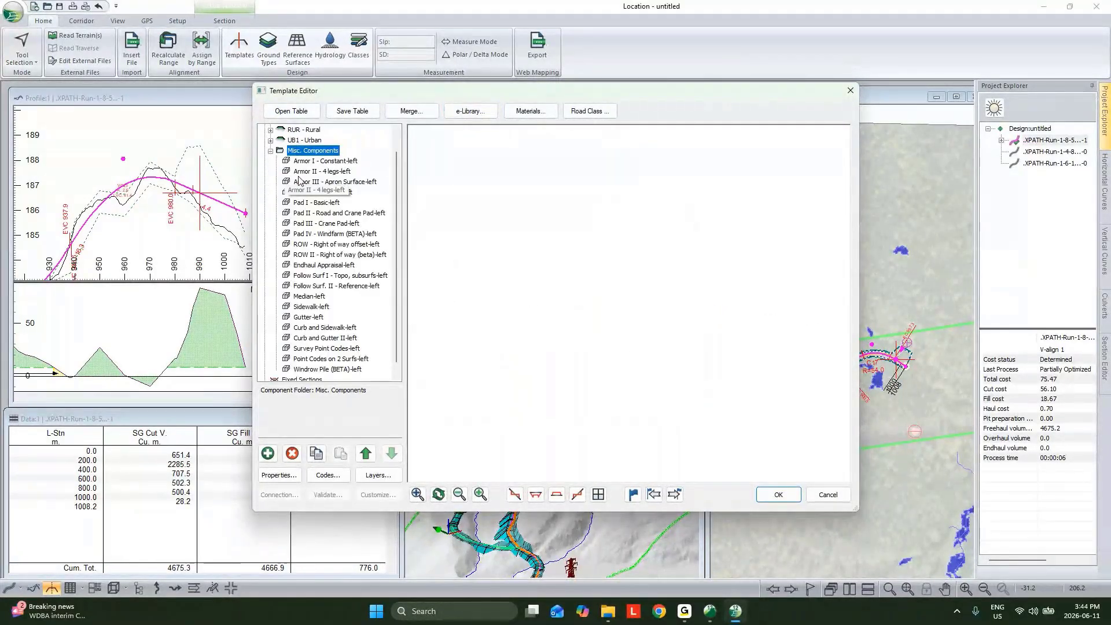
{"action": "left_click", "coordinate": [331, 235]}
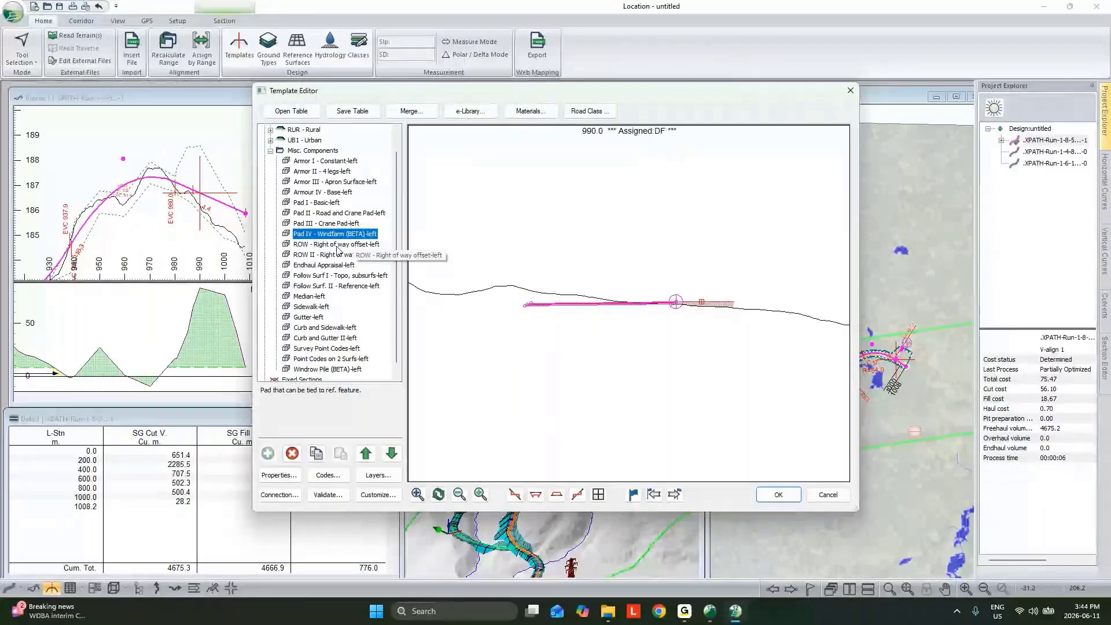
{"action": "scroll", "coordinate": [678, 326], "scroll_direction": "up", "scroll_amount": 1}
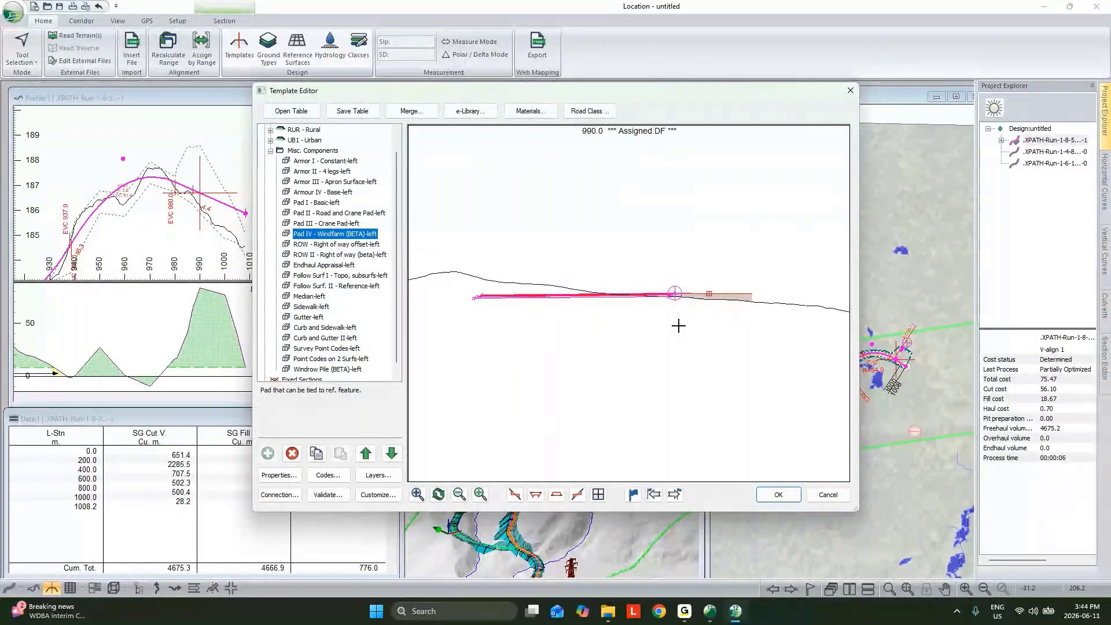
{"action": "scroll", "coordinate": [657, 292], "scroll_direction": "up", "scroll_amount": 1}
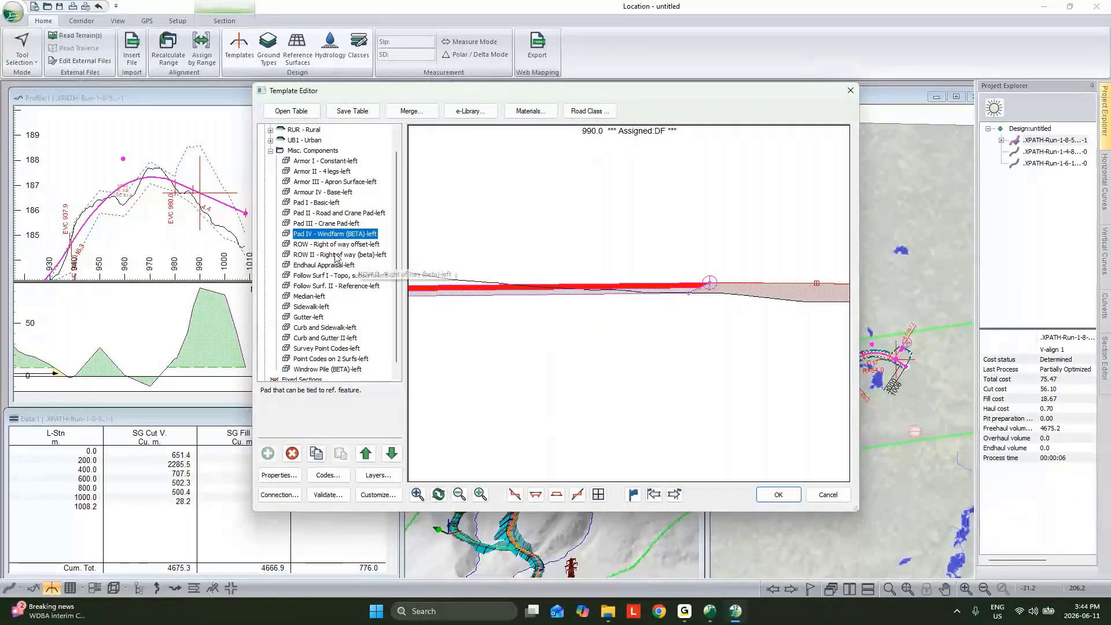
Try a PadSlope of 5% on the Pad IV - Windfarm (BETA) component, discard it, and leave the Template Editor without saving
{"action": "double_click", "coordinate": [305, 236]}
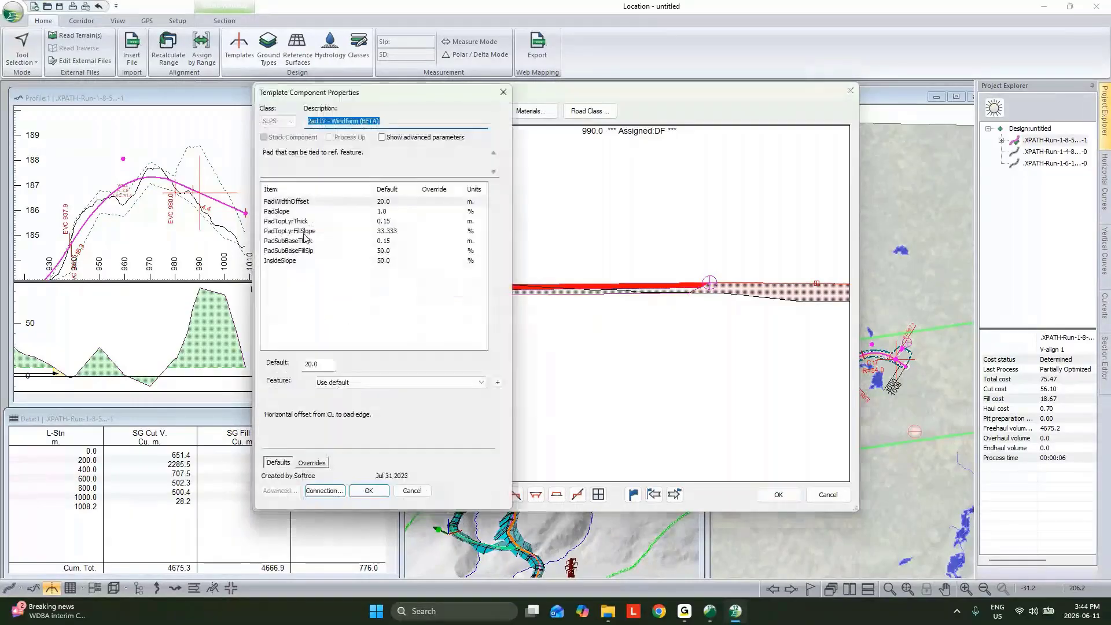
{"action": "left_click", "coordinate": [374, 213]}
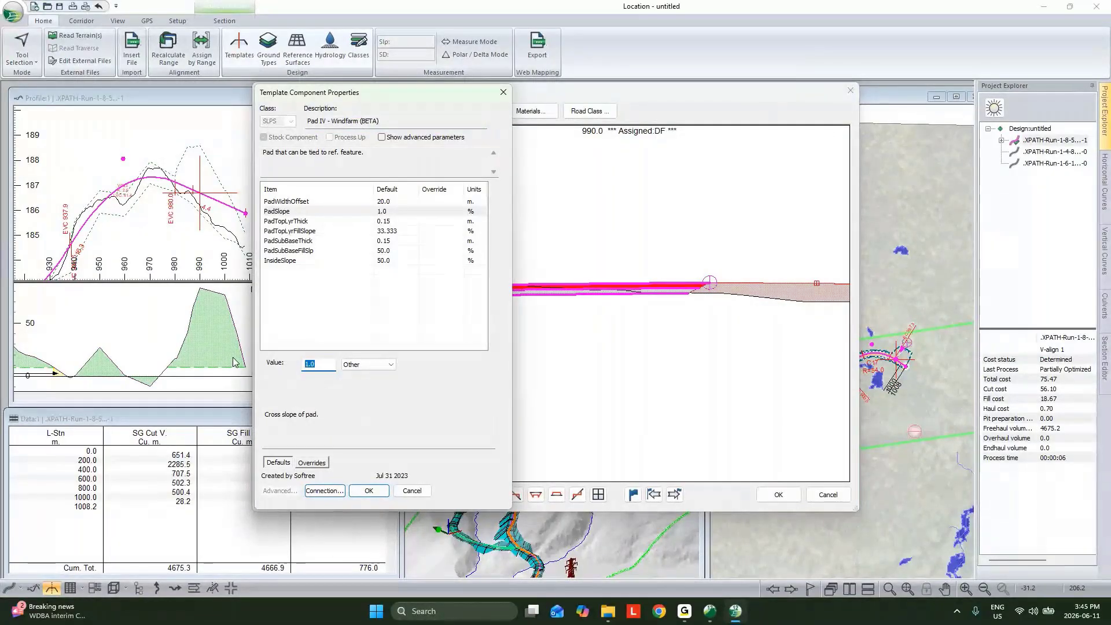
{"action": "type", "text": "5"}
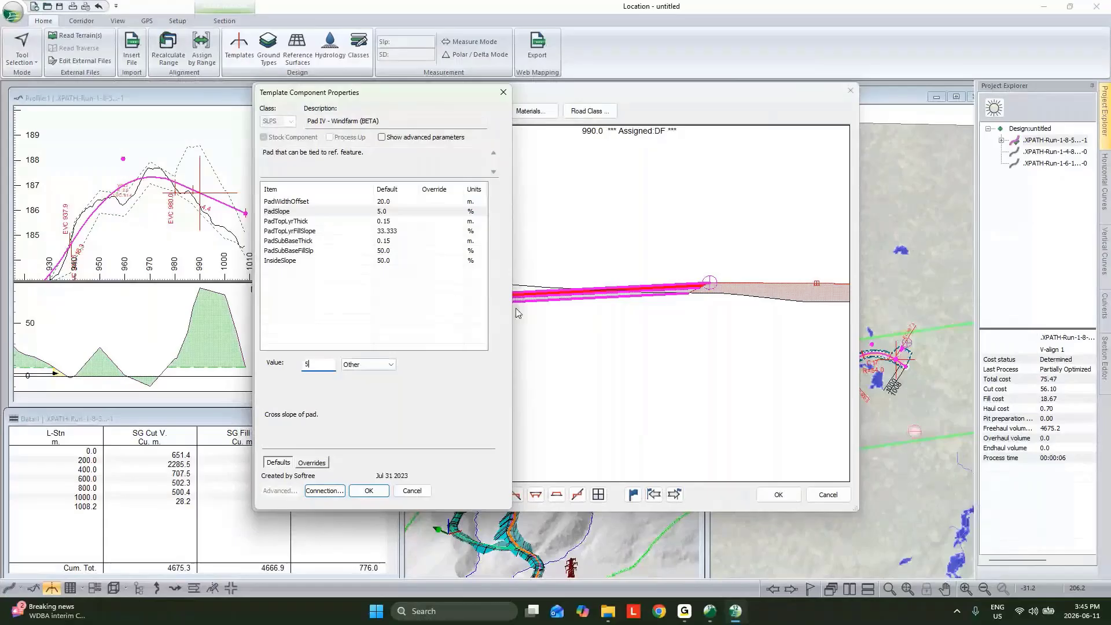
{"action": "left_click", "coordinate": [424, 493]}
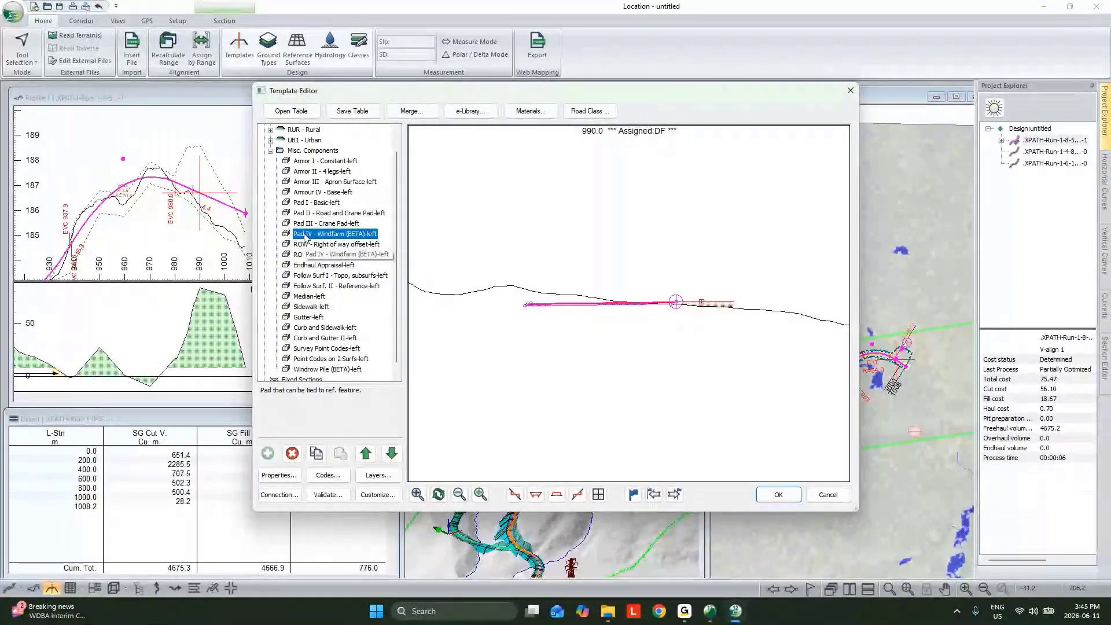
{"action": "left_click", "coordinate": [828, 495]}
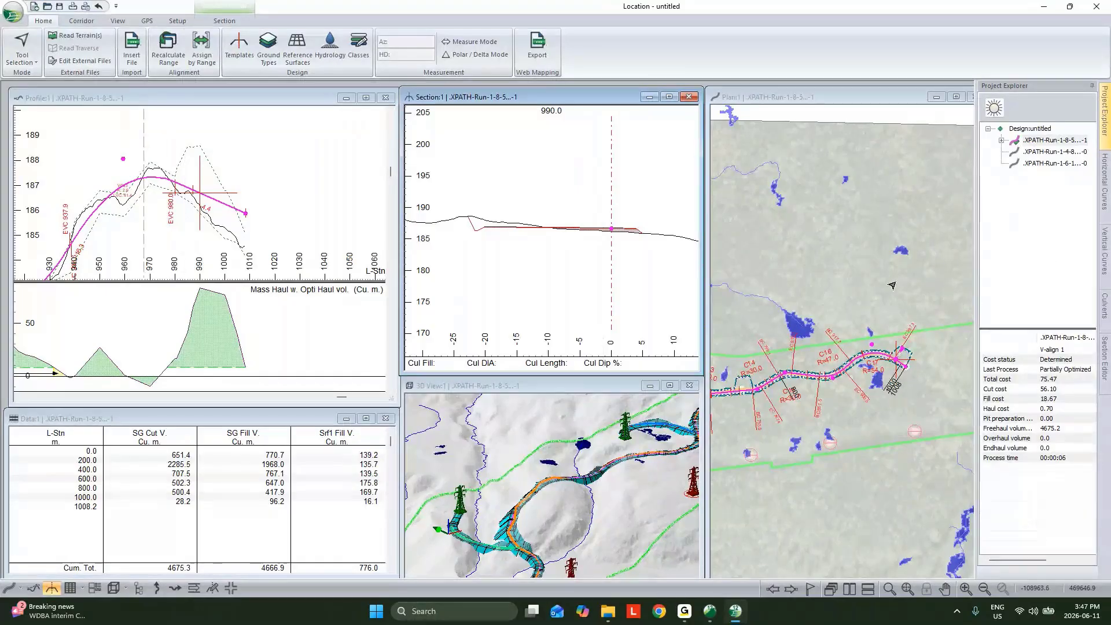
{"action": "mouse_move", "coordinate": [895, 285]}
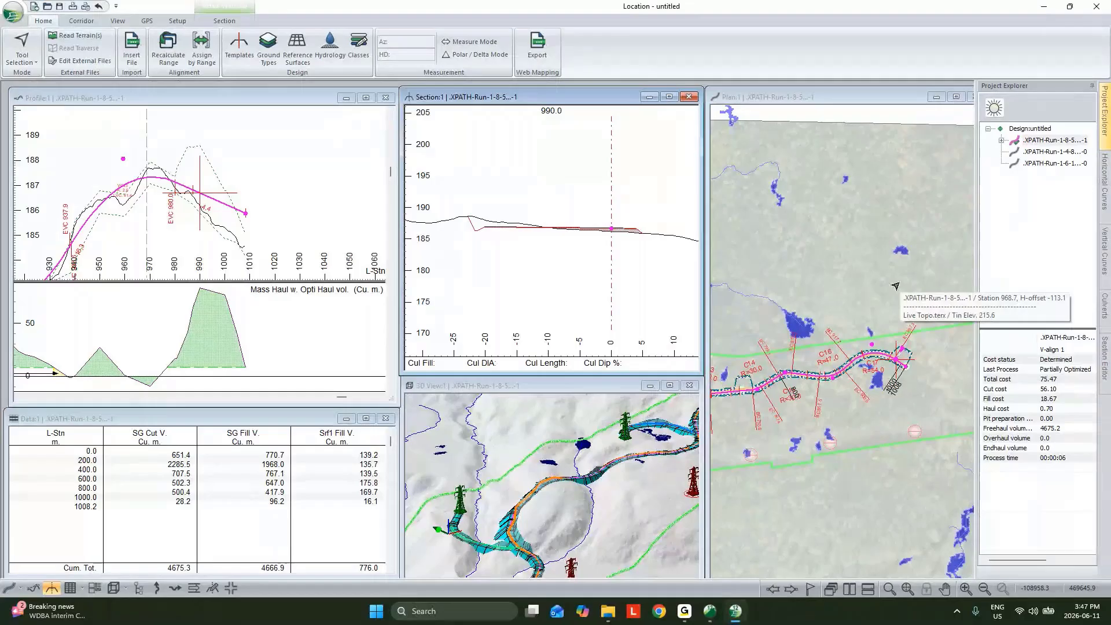
{"action": "mouse_move", "coordinate": [744, 618]}
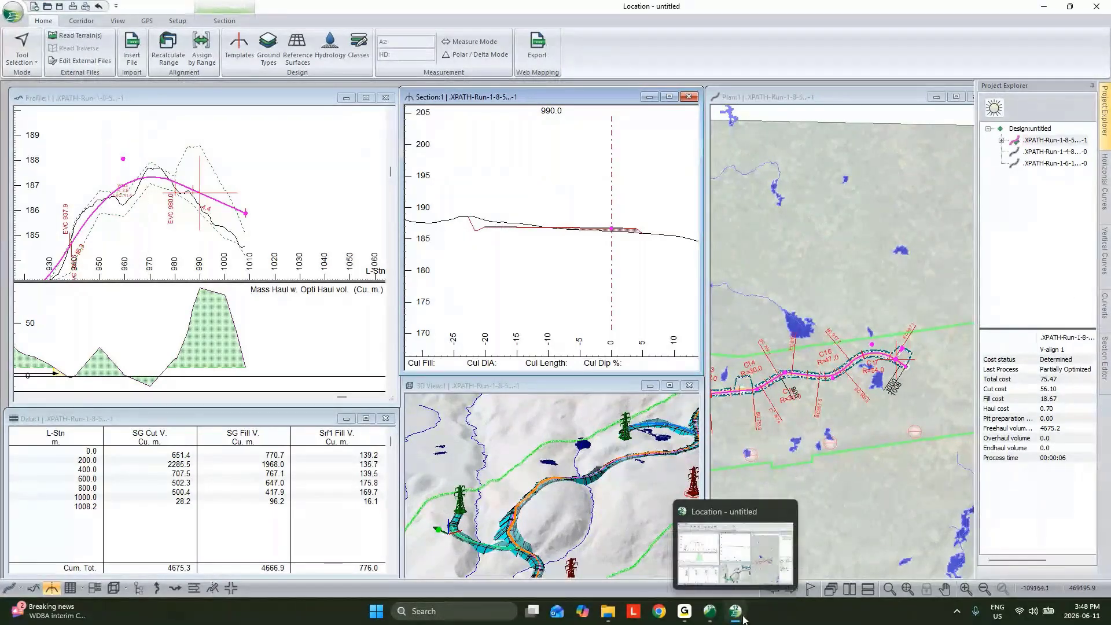
{"action": "mouse_move", "coordinate": [806, 138]}
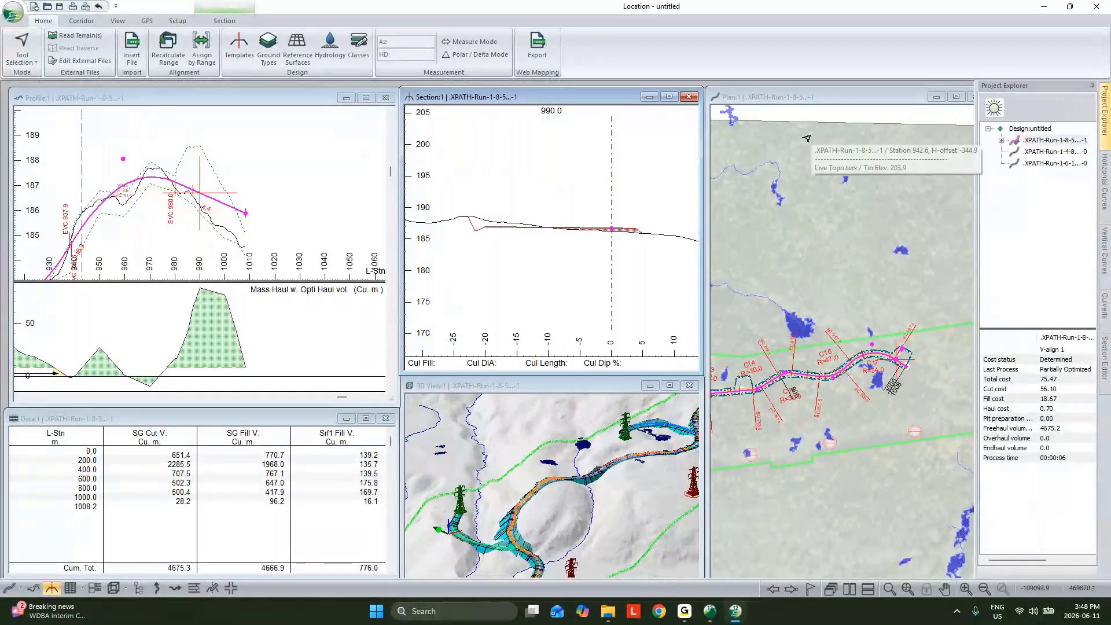